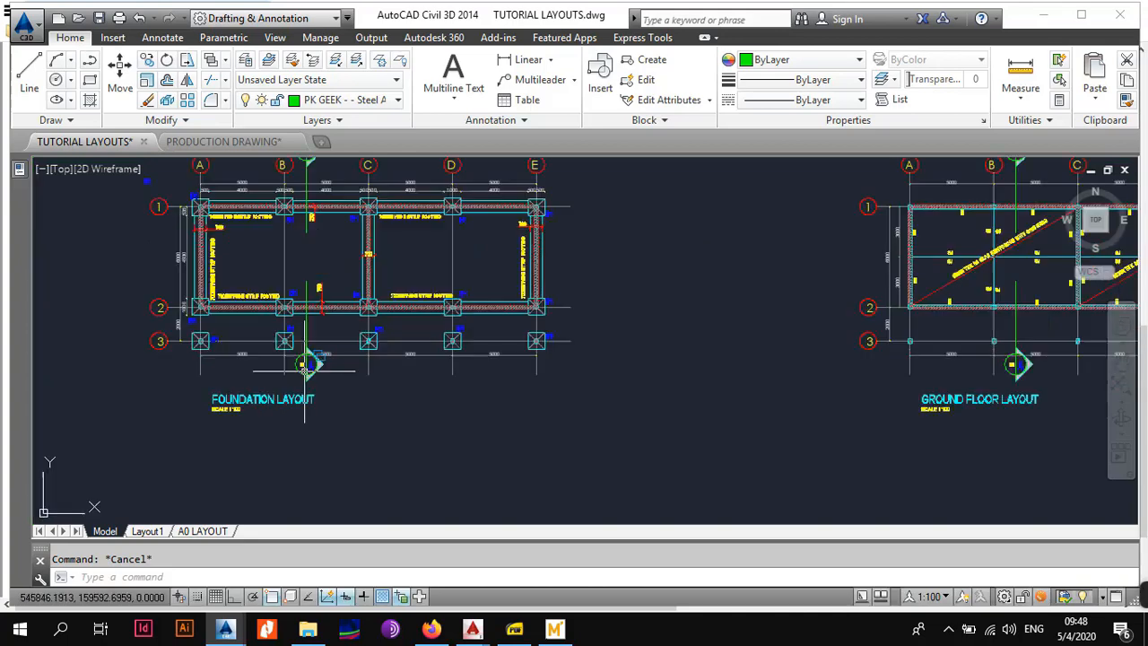
# Step: Look over the foundation and ground floor layouts and the unfinished layout beside them
pyautogui.moveTo(440, 341); pyautogui.dragTo(181, 363, button='middle')
pyautogui.moveTo(852, 336); pyautogui.dragTo(280, 358, button='middle')
pyautogui.scroll(-4, 626, 351)
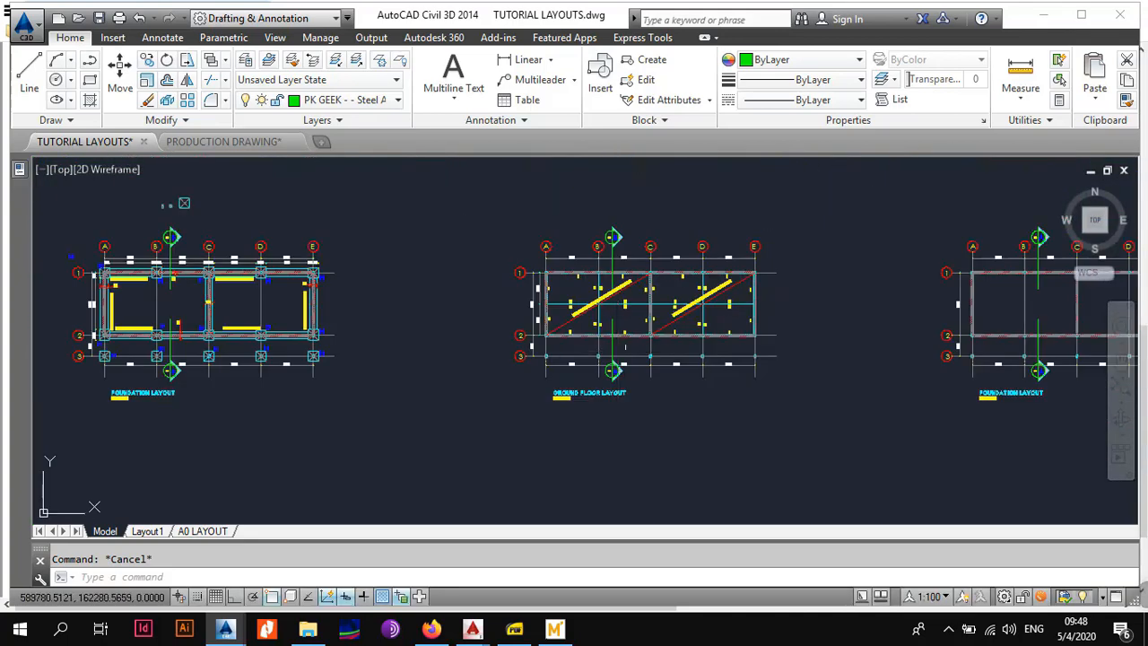
pyautogui.moveTo(791, 333); pyautogui.dragTo(581, 376, button='middle')
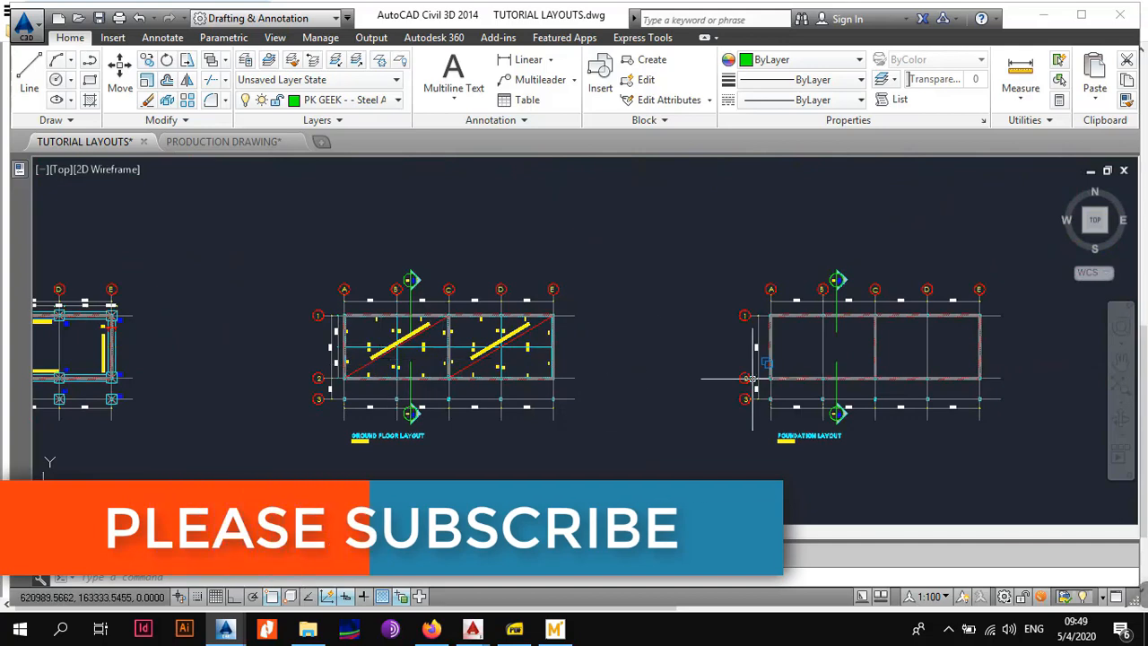
pyautogui.scroll(1, 744, 381)
pyautogui.scroll(-1, 695, 392)
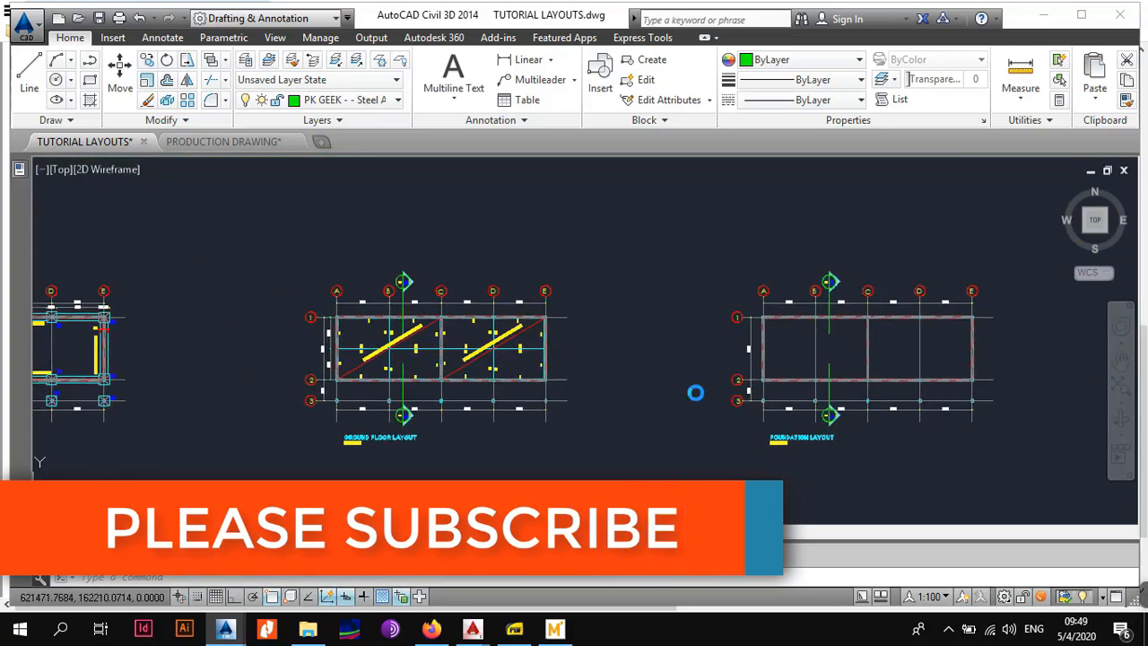
pyautogui.moveTo(695, 392); pyautogui.dragTo(525, 391, button='middle')
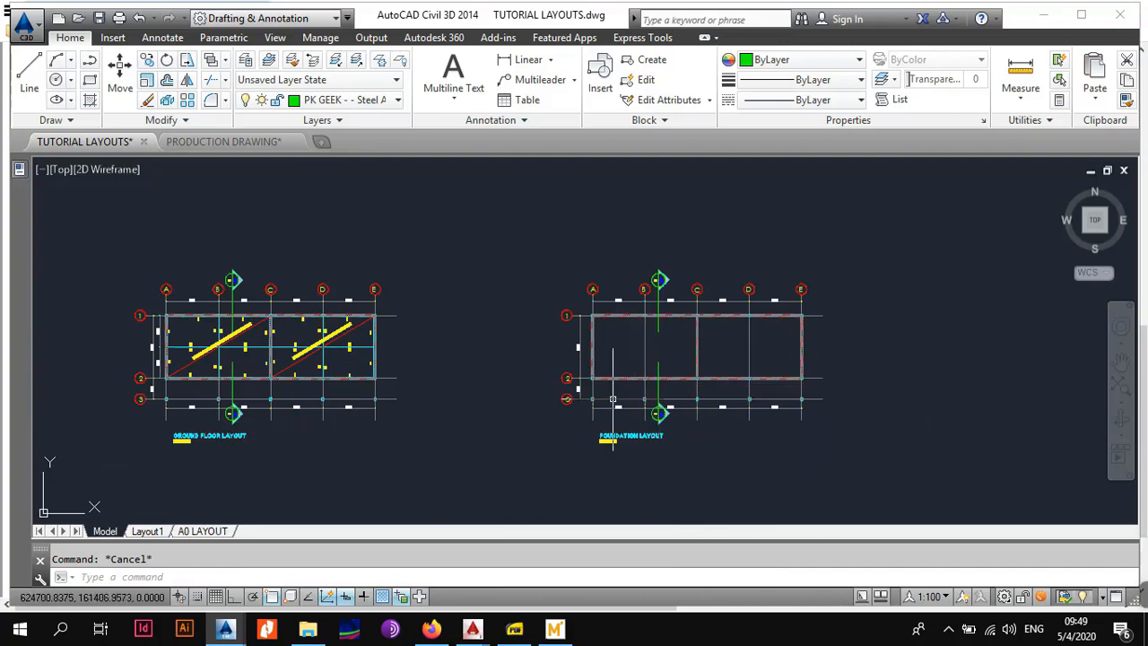
pyautogui.scroll(2, 609, 395)
pyautogui.scroll(-2, 563, 354)
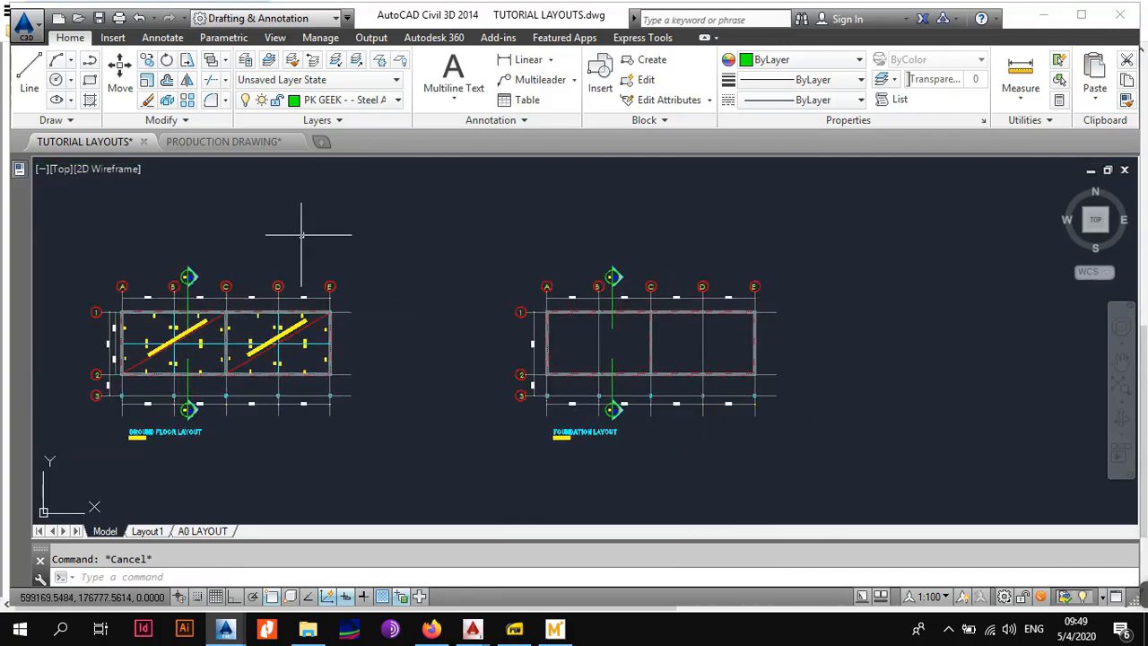
# Step: Copy the unfinished foundation layout horizontally into the empty space to its right, using the column at grid C/2 as base point
pyautogui.click(454, 204)
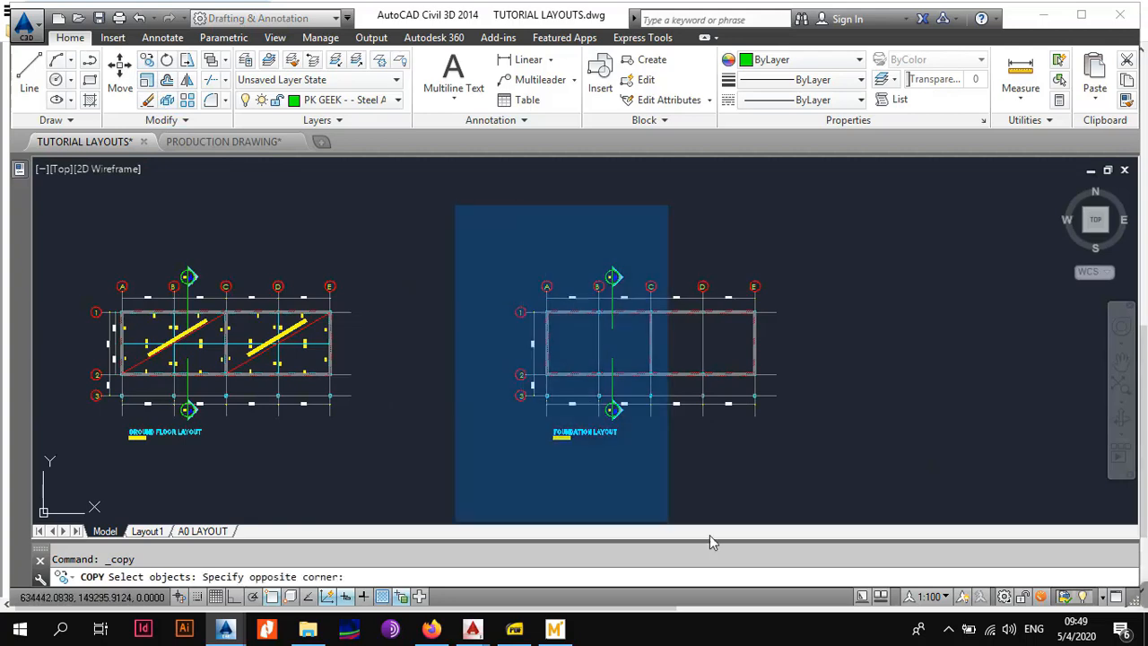
pyautogui.click(841, 486)
pyautogui.press('Return')
pyautogui.click(651, 374)
pyautogui.moveTo(876, 371); pyautogui.dragTo(525, 359, button='middle')
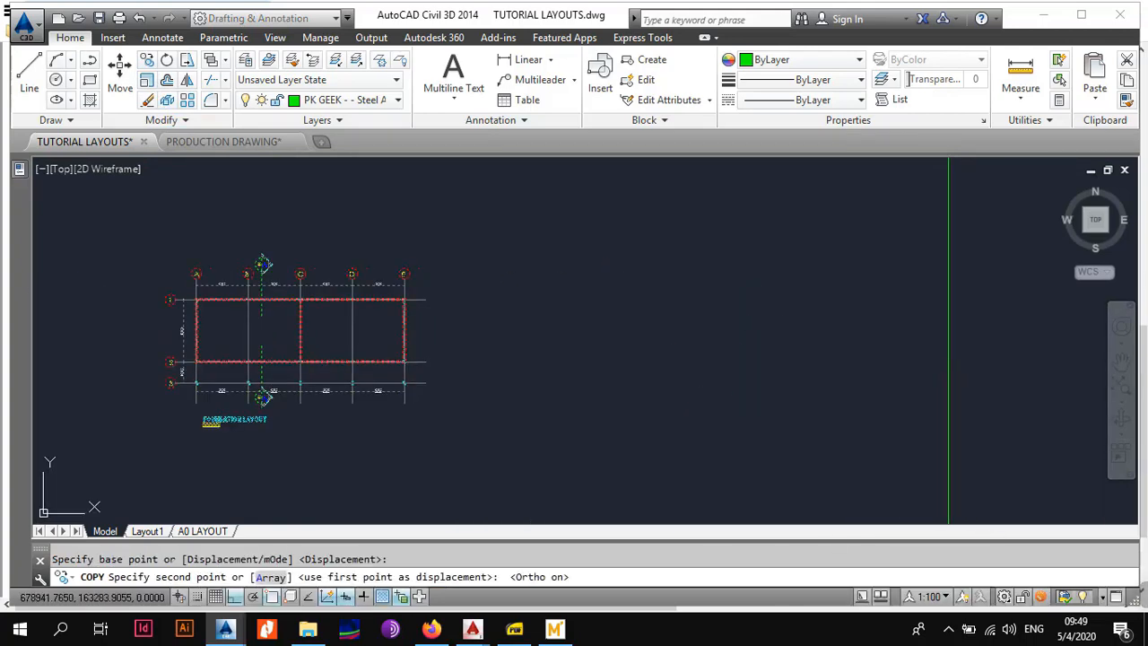
pyautogui.click(676, 361)
pyautogui.press('Escape')
# Step: Change the title under the middle, unfinished layout to FIRST FLOOR LAYOUT
pyautogui.moveTo(576, 358); pyautogui.dragTo(767, 365, button='middle')
pyautogui.scroll(2, 415, 335)
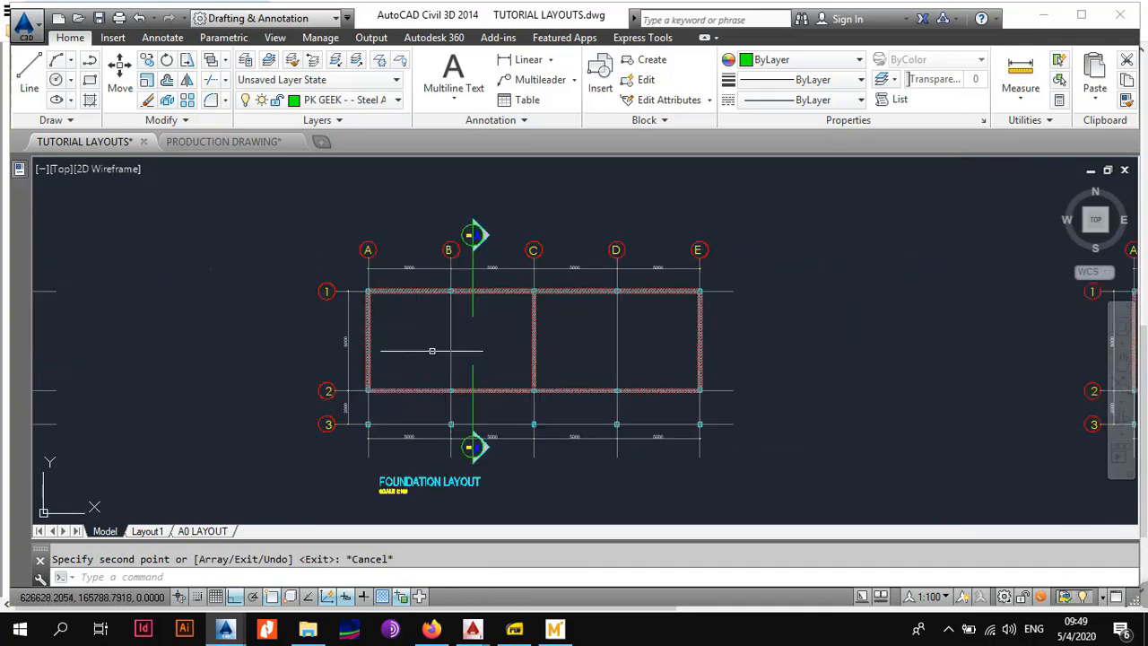
pyautogui.scroll(3, 432, 351)
pyautogui.moveTo(364, 320); pyautogui.dragTo(410, 338, button='middle')
pyautogui.scroll(-3, 410, 338)
pyautogui.moveTo(477, 363); pyautogui.dragTo(477, 334, button='middle')
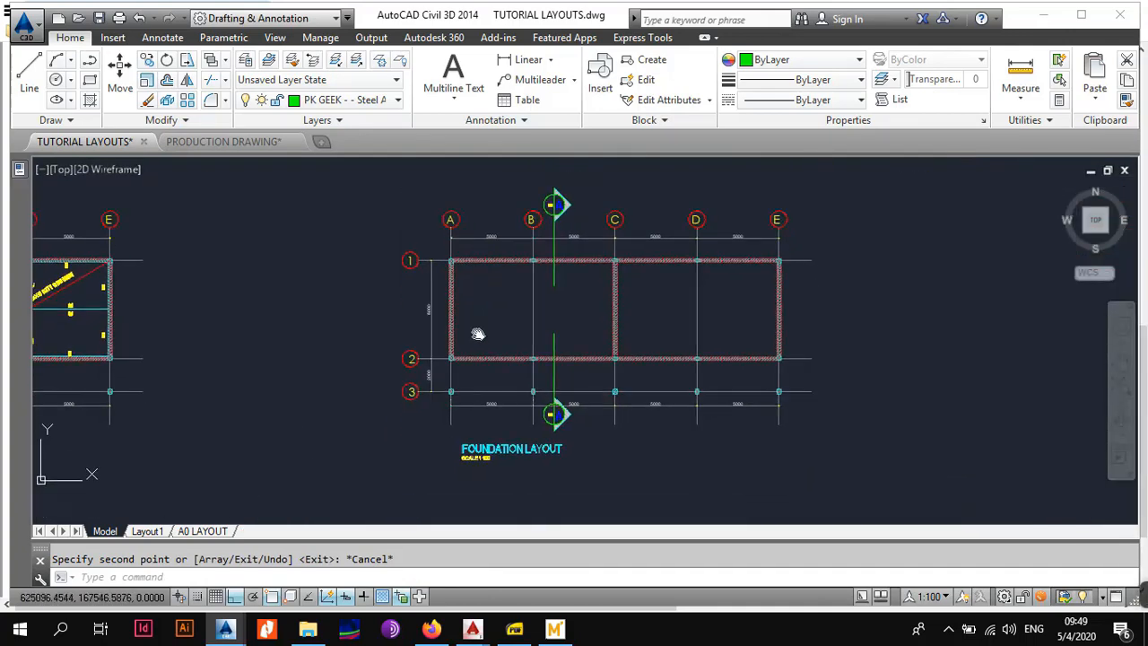
pyautogui.scroll(4, 496, 419)
pyautogui.moveTo(496, 419); pyautogui.dragTo(482, 356, button='middle')
pyautogui.scroll(-2, 496, 419)
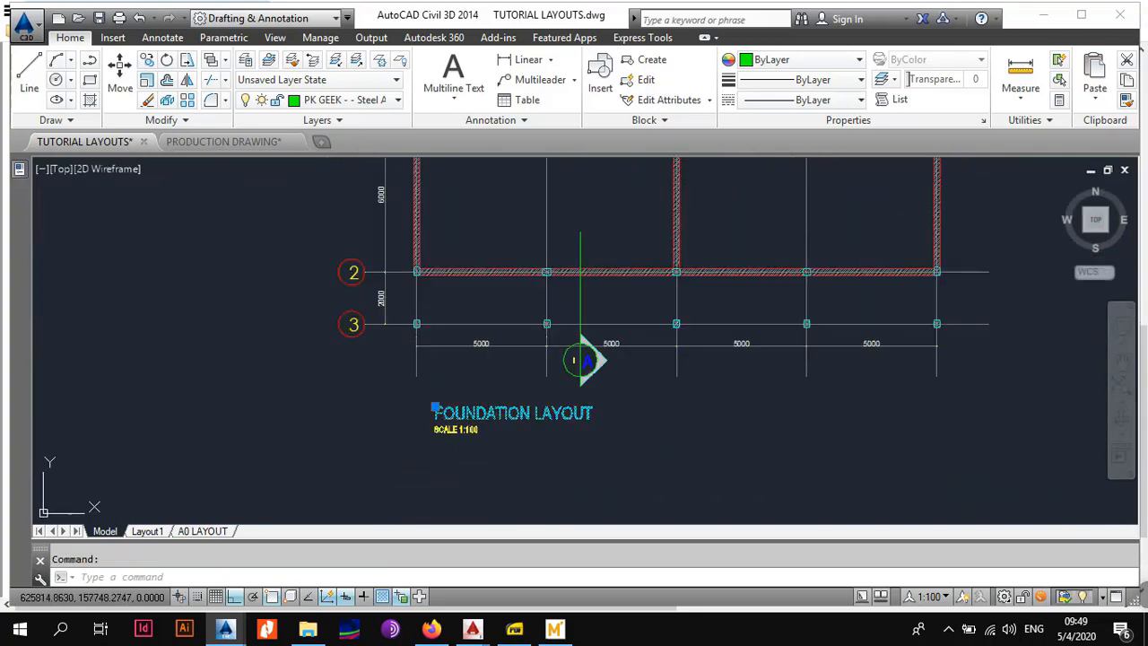
pyautogui.doubleClick(535, 422)
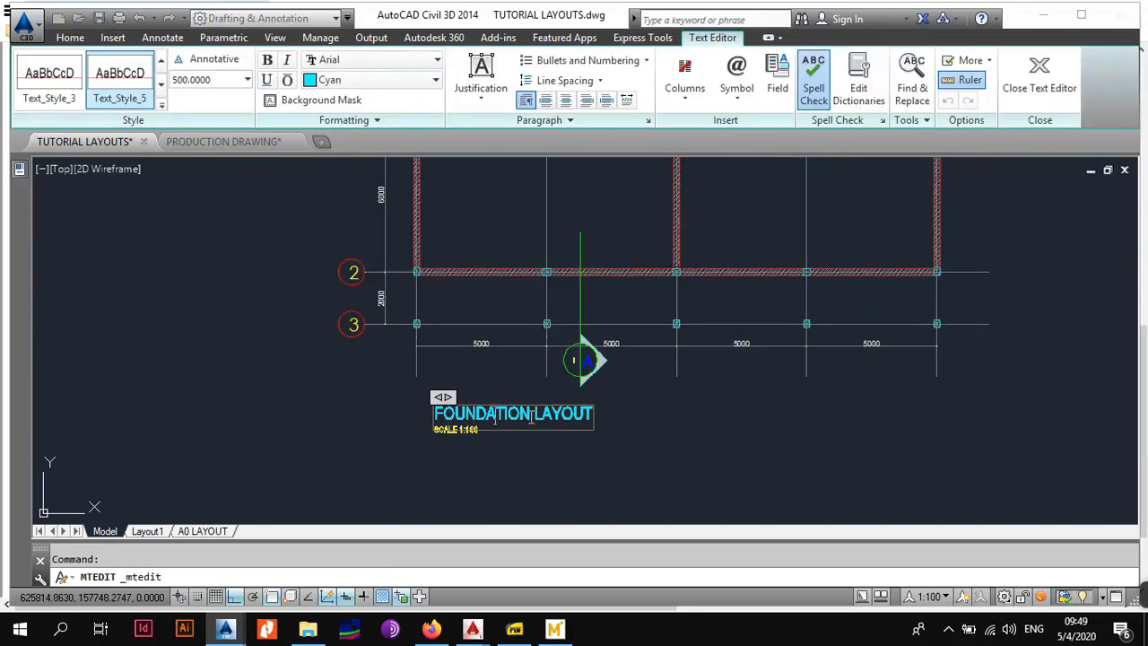
pyautogui.click(428, 417)
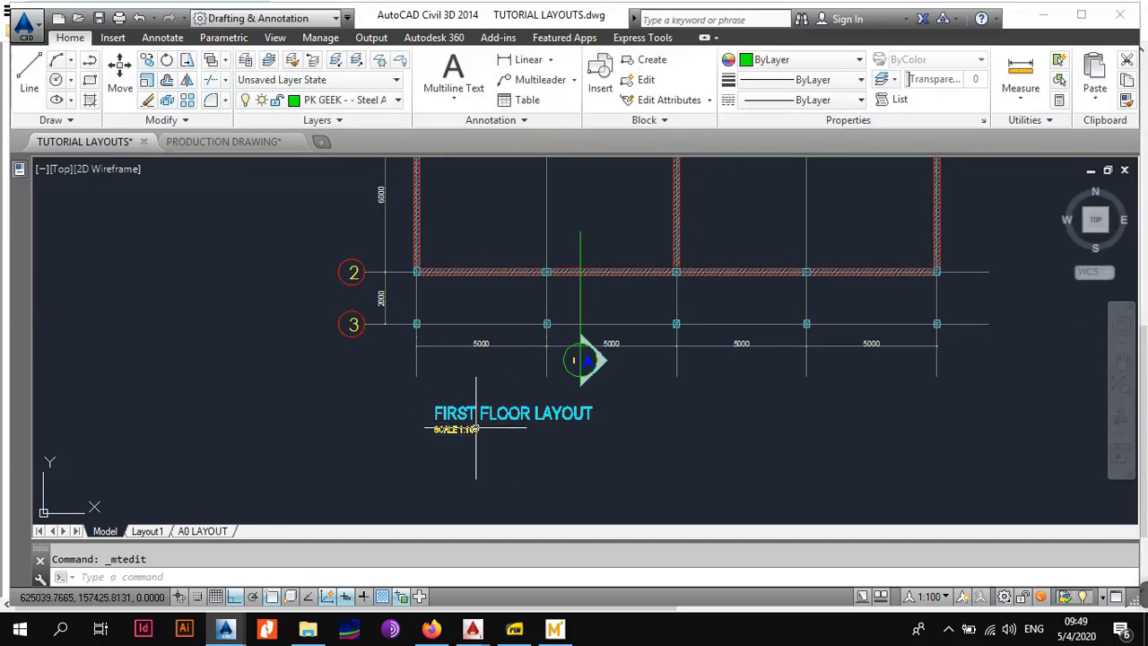
pyautogui.scroll(4, 469, 440)
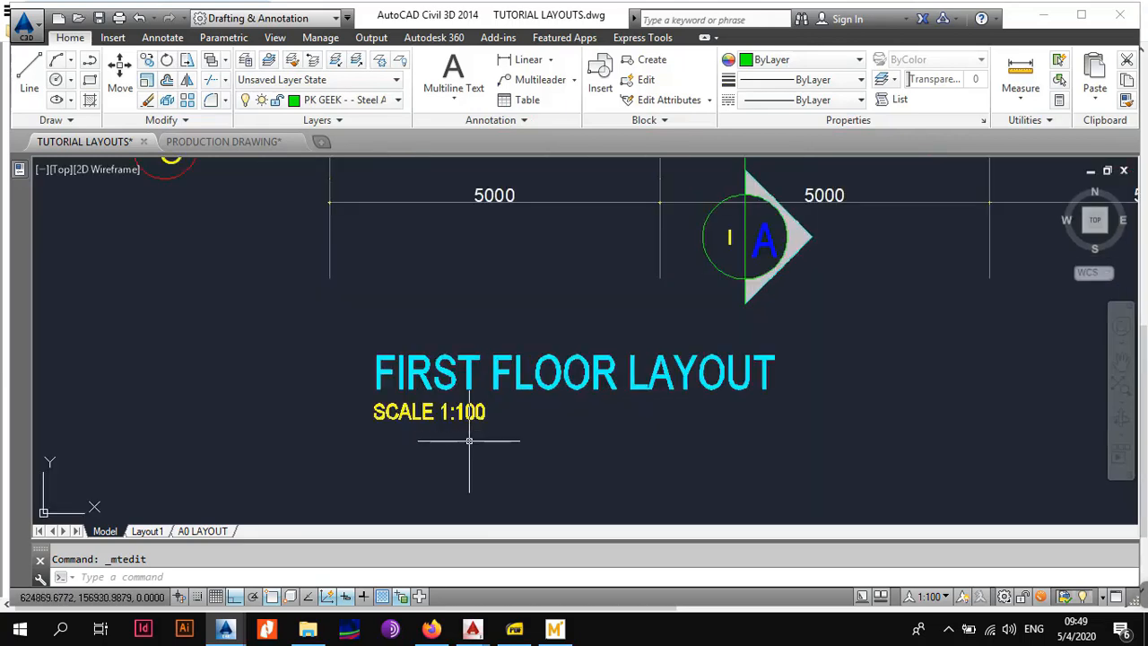
pyautogui.scroll(-4, 469, 440)
# Step: Erase the upper outline of the grid 1 wall between columns A and B in the first floor layout
pyautogui.moveTo(515, 257); pyautogui.dragTo(528, 404, button='middle')
pyautogui.moveTo(499, 290); pyautogui.dragTo(498, 362, button='middle')
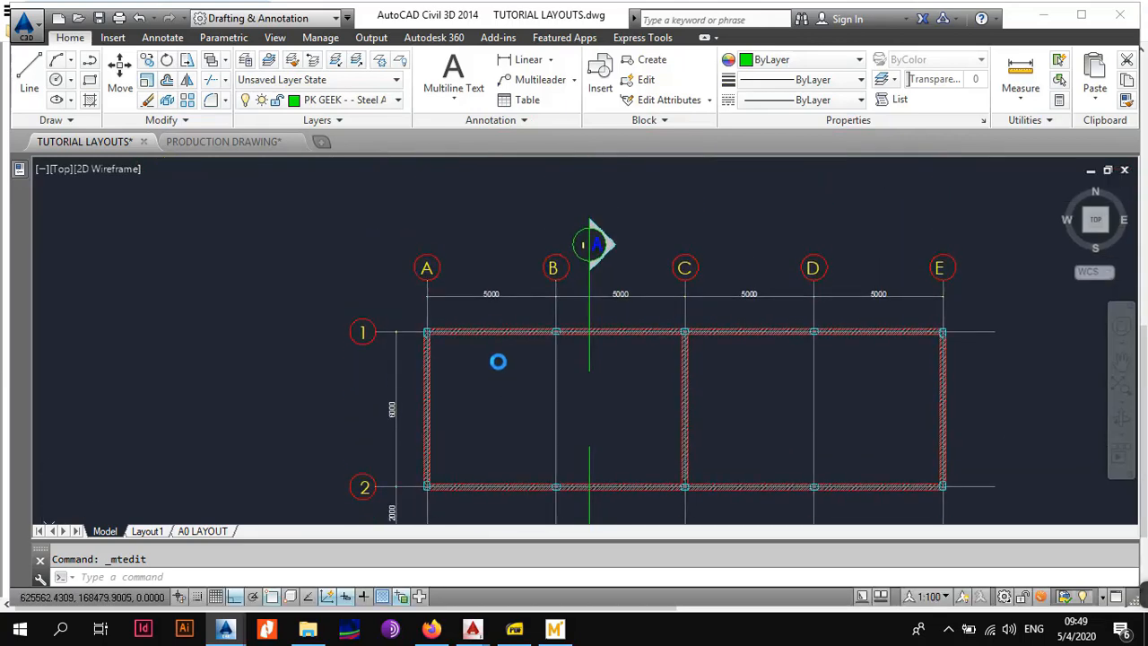
pyautogui.scroll(5, 498, 361)
pyautogui.scroll(-2, 448, 351)
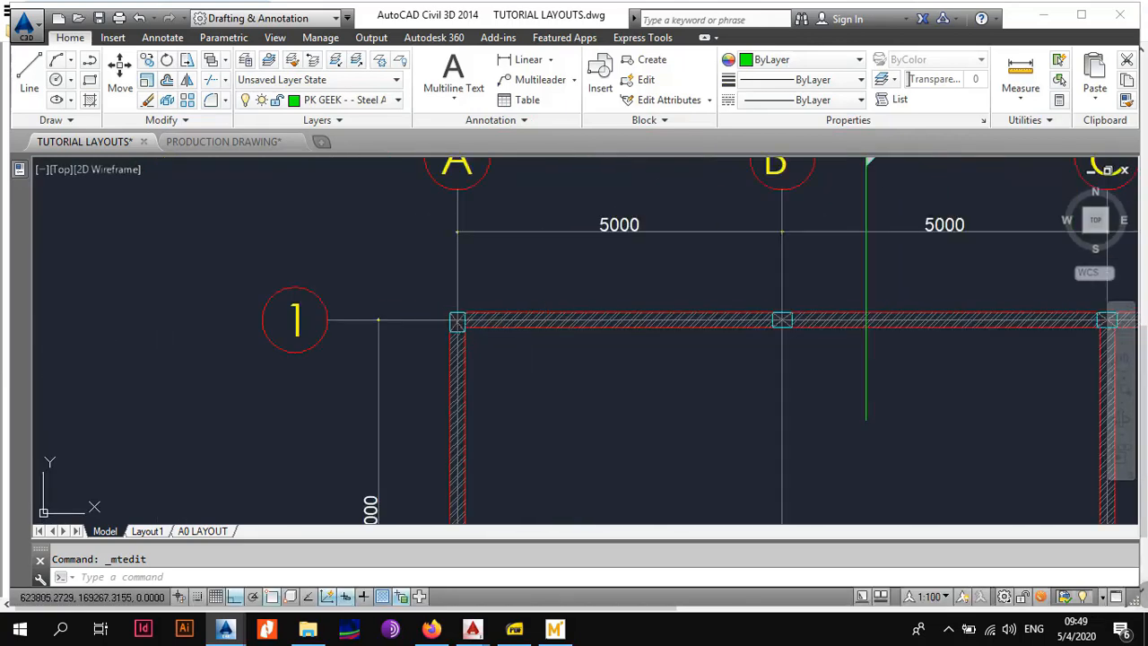
pyautogui.scroll(2, 528, 328)
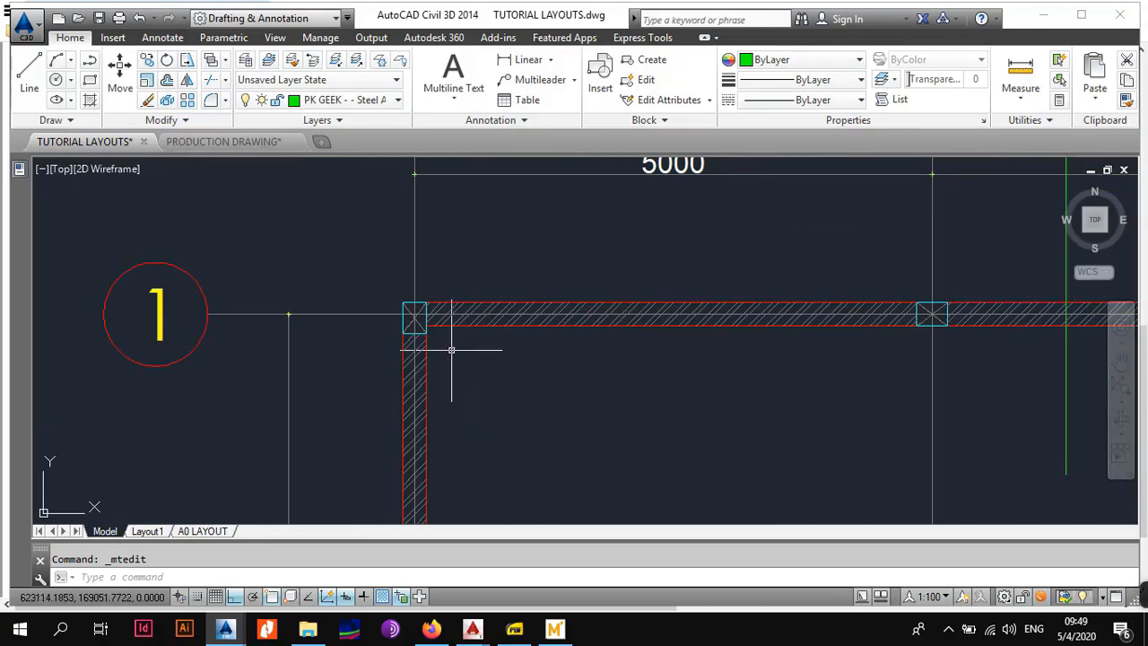
pyautogui.scroll(6, 536, 310)
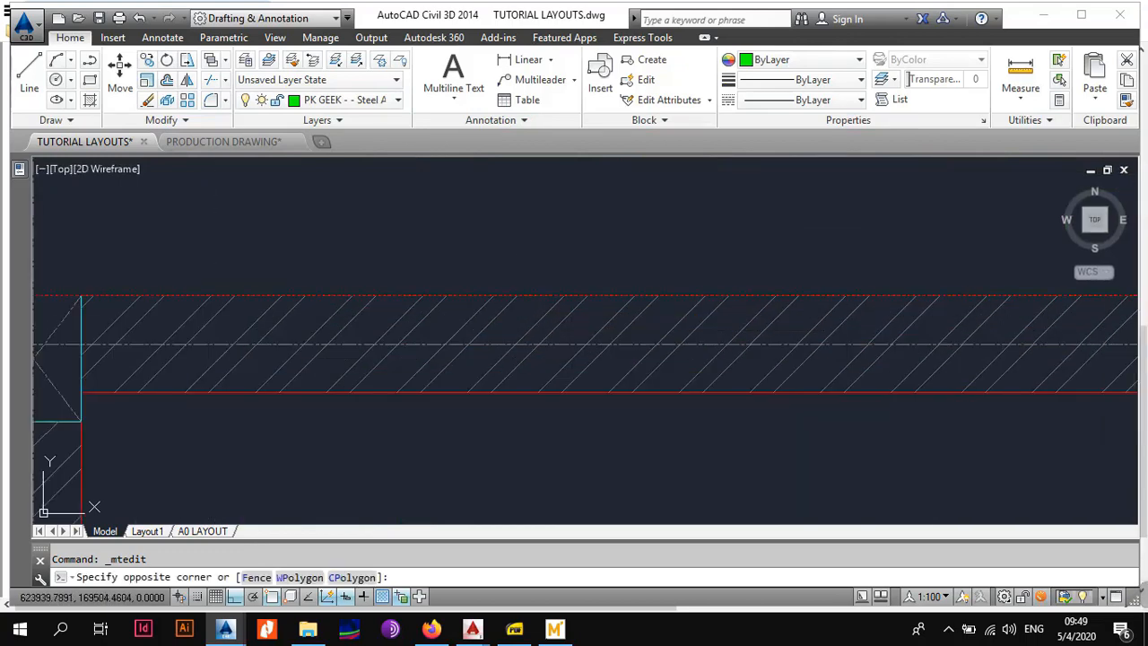
pyautogui.press('Delete')
# Step: Quick-select the red lines among the first floor walls and erase them, leaving the hatches
pyautogui.scroll(-2, 471, 298)
pyautogui.scroll(4, 470, 352)
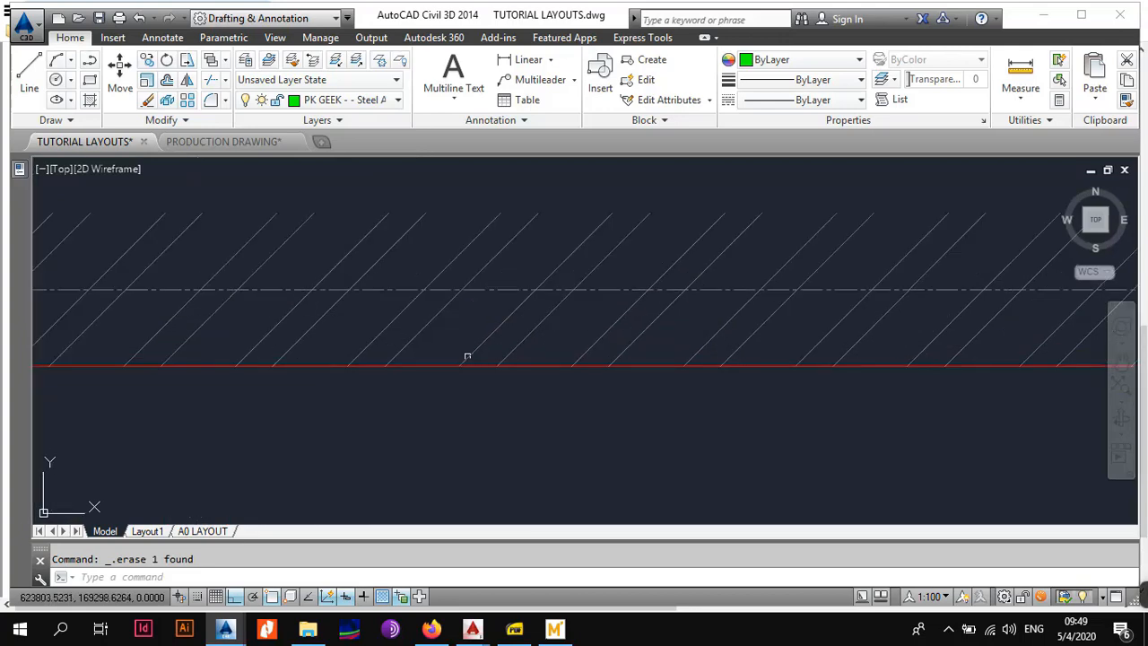
pyautogui.press('Escape')
pyautogui.scroll(-8, 429, 381)
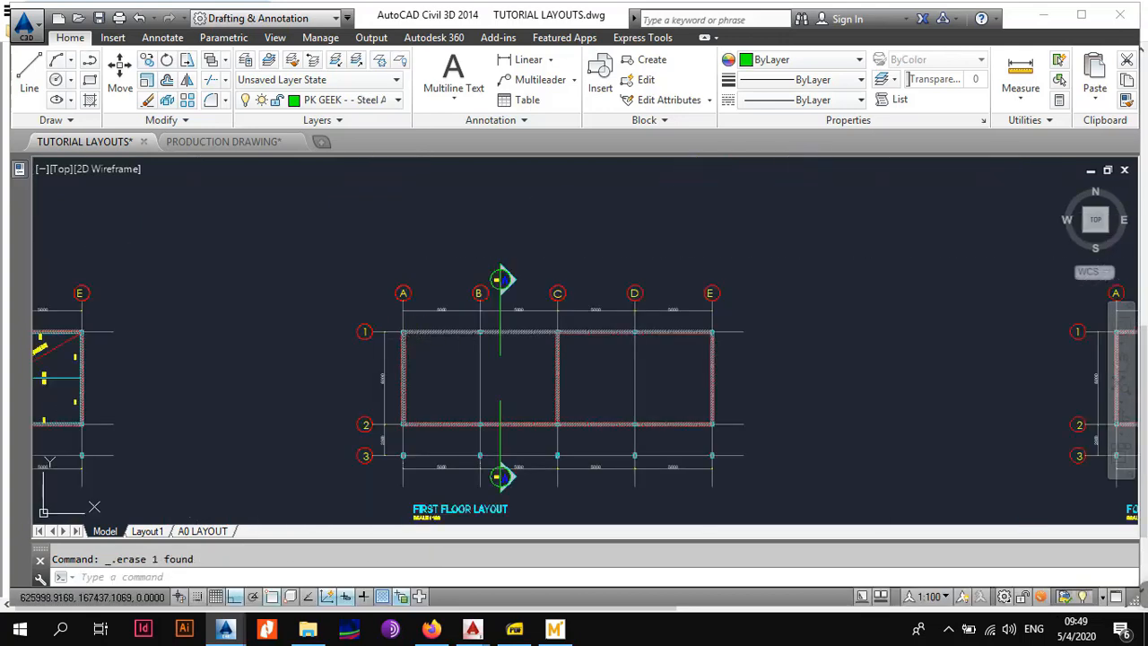
pyautogui.scroll(2, 429, 340)
pyautogui.click(341, 242)
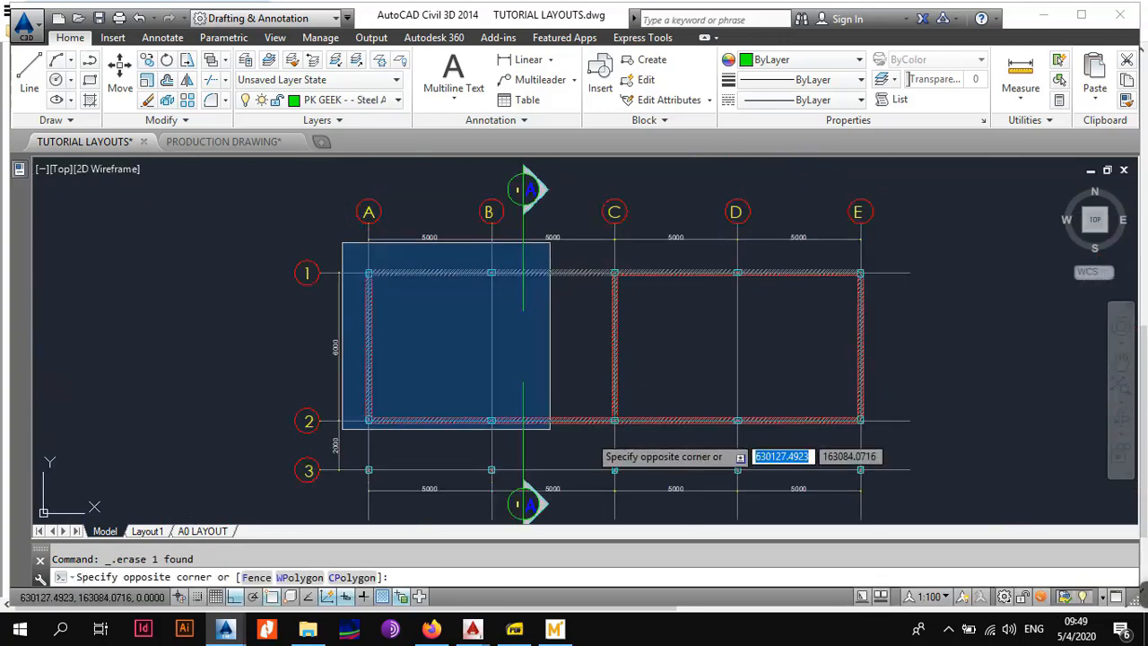
pyautogui.click(929, 456)
pyautogui.rightClick(707, 362)
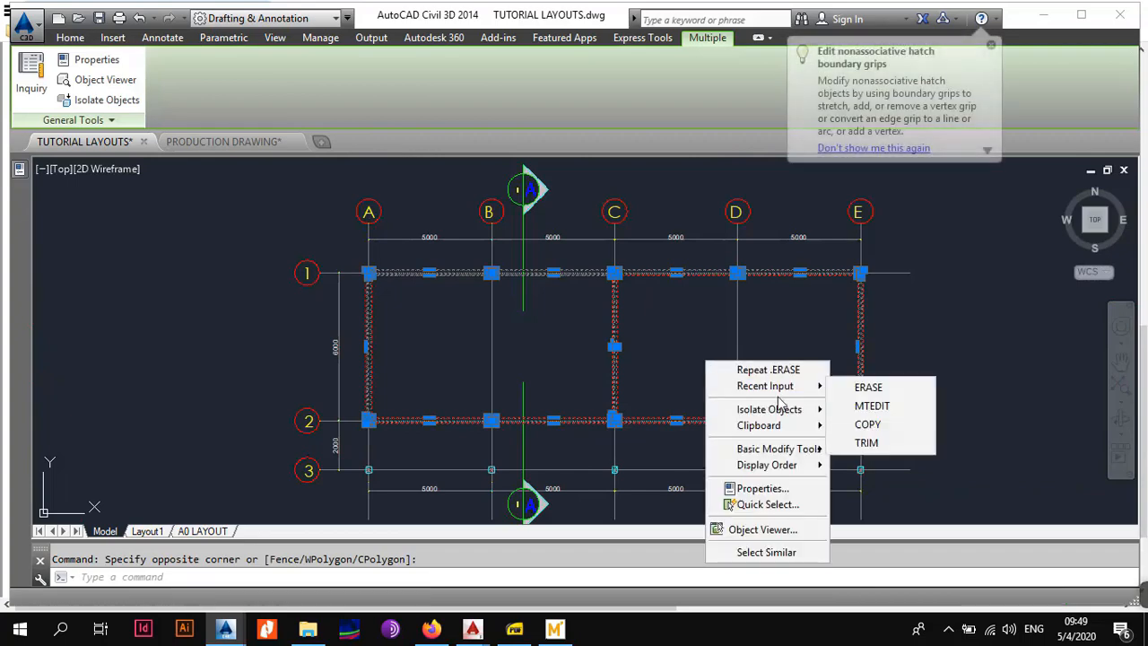
pyautogui.click(765, 504)
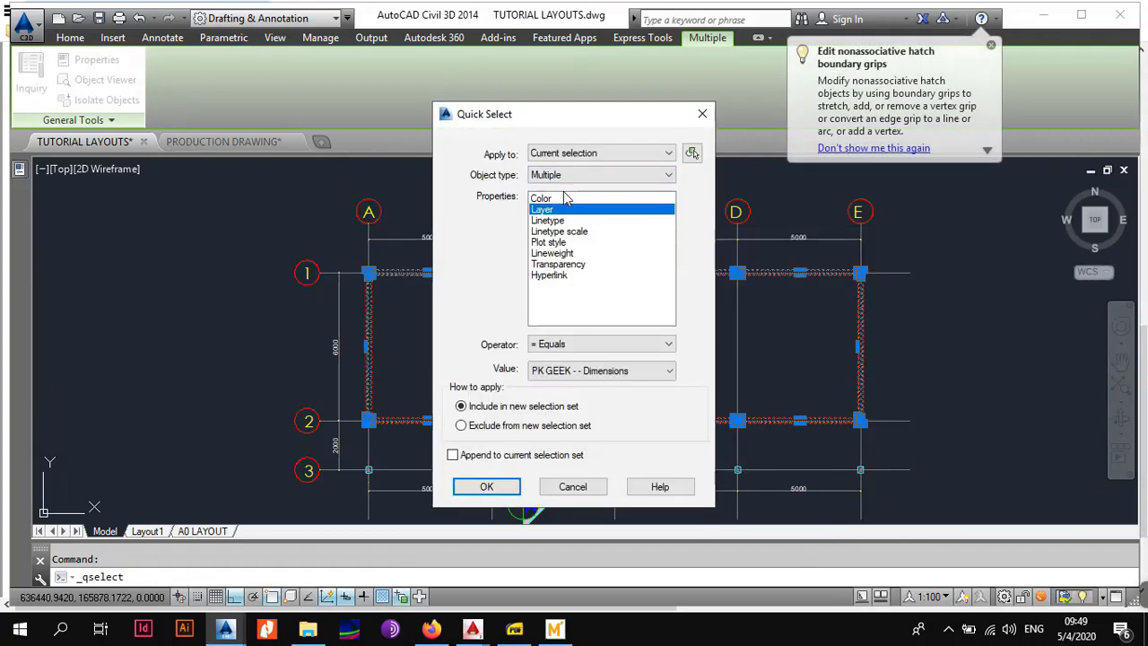
pyautogui.click(560, 213)
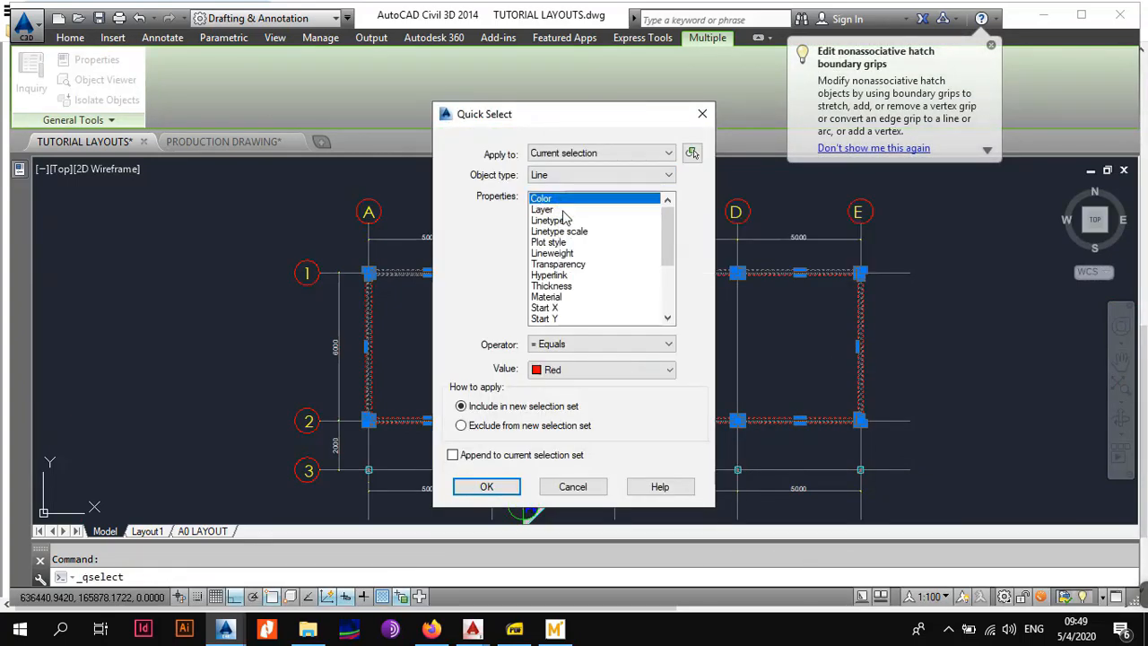
pyautogui.click(486, 486)
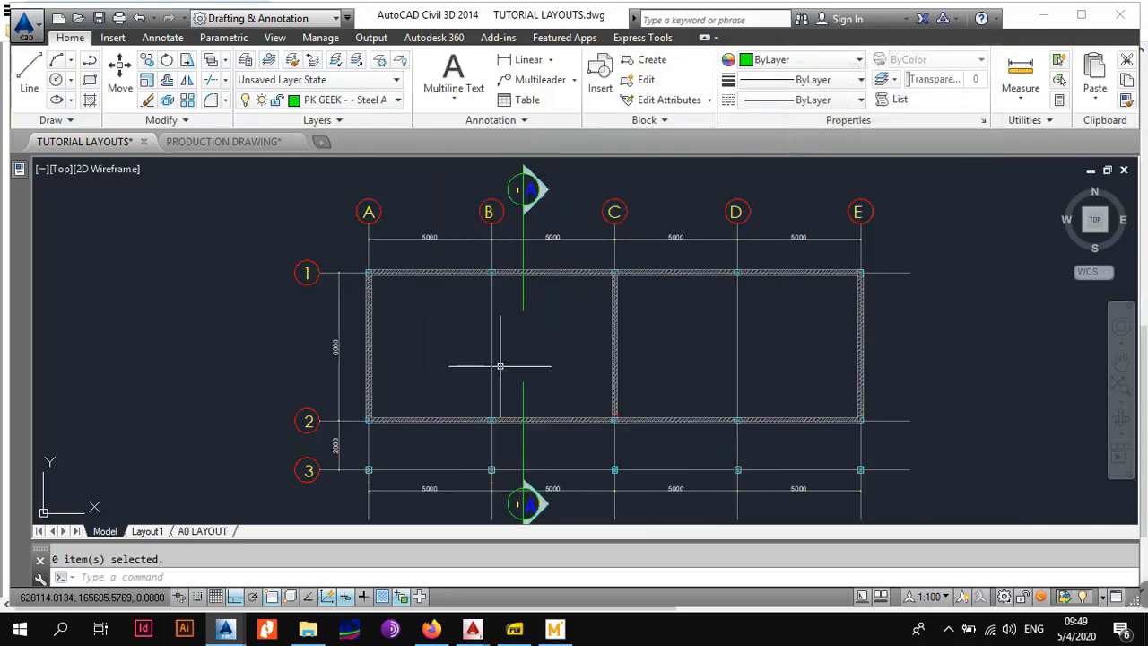
# Step: Erase the leftover overlapping objects on the first floor wall along grid A
pyautogui.scroll(6, 492, 358)
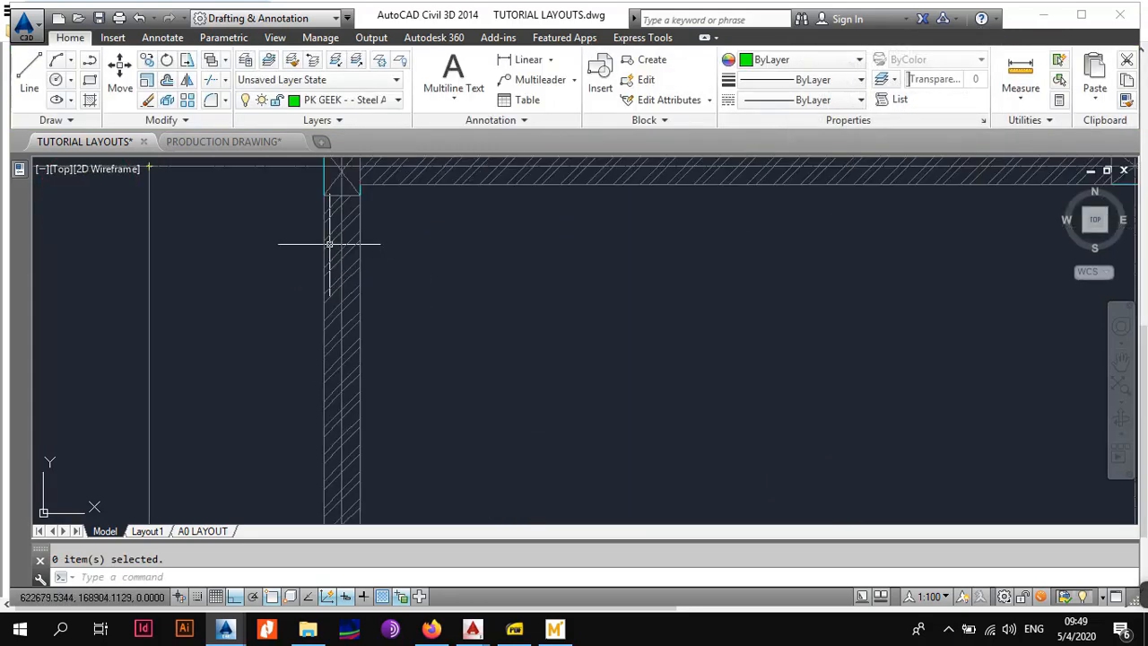
pyautogui.click(317, 237)
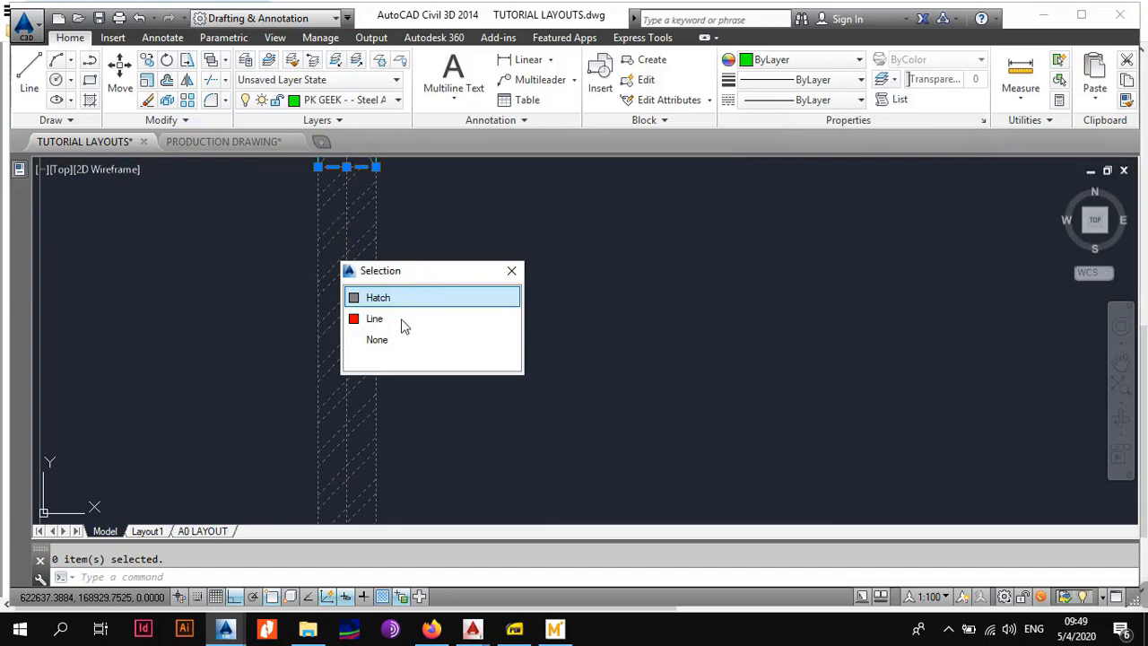
pyautogui.click(403, 297)
pyautogui.press('Delete')
pyautogui.scroll(-4, 457, 287)
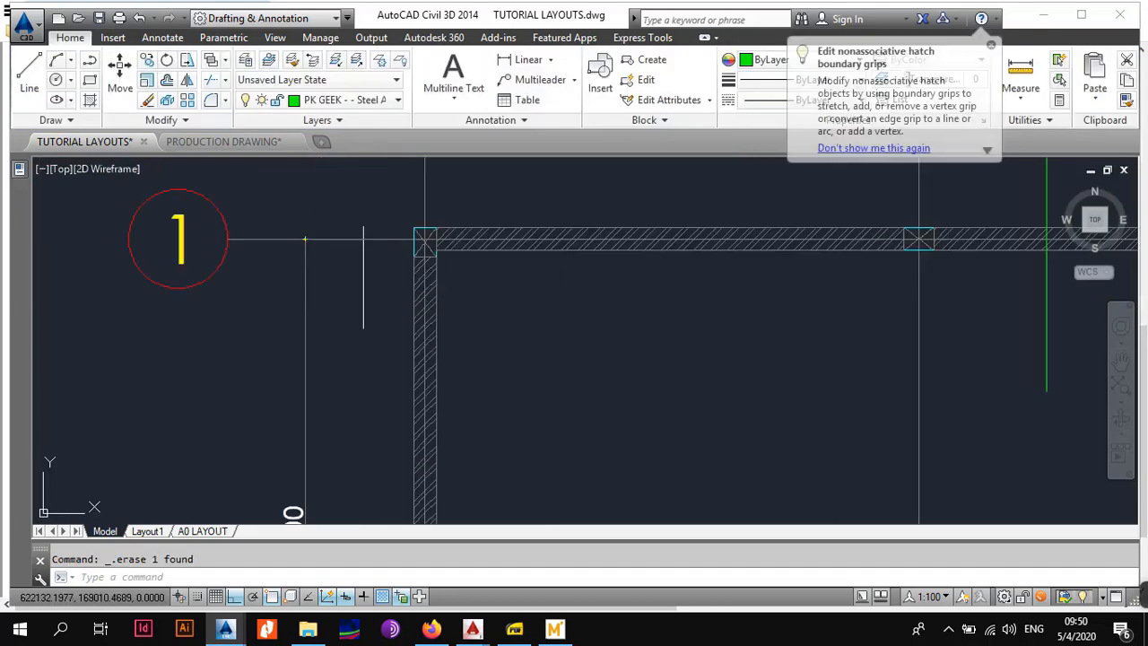
pyautogui.click(443, 277)
pyautogui.click(521, 333)
pyautogui.press('Delete')
# Step: Erase the leftover overlapping objects on the first floor wall along grid E
pyautogui.scroll(-5, 523, 343)
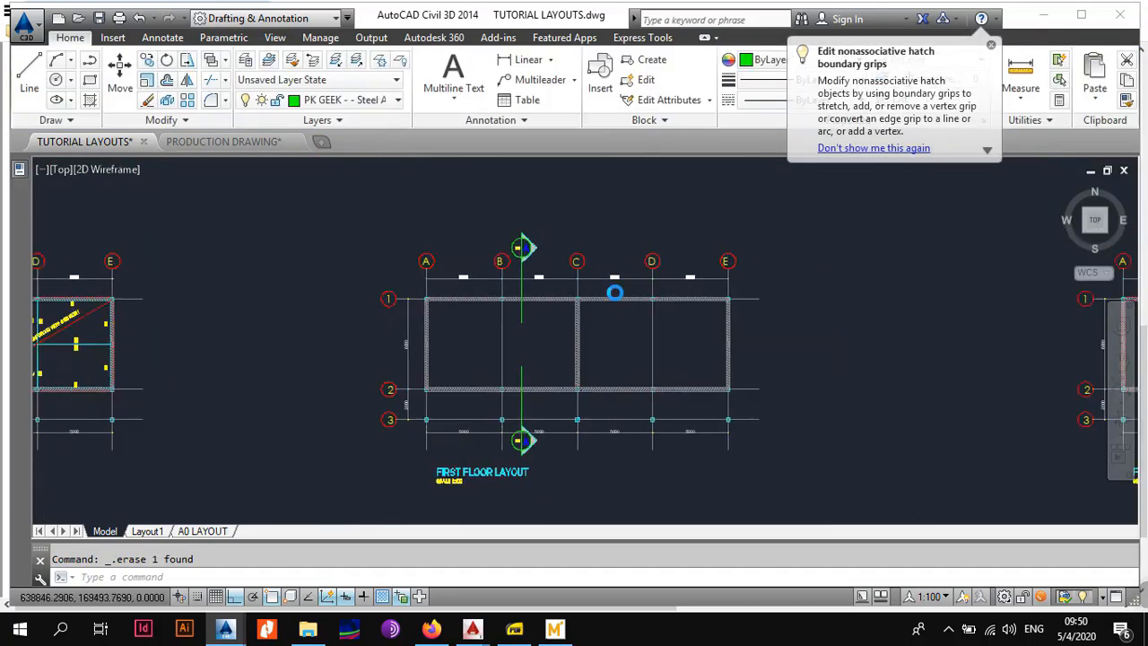
pyautogui.scroll(2, 614, 292)
pyautogui.scroll(4, 664, 310)
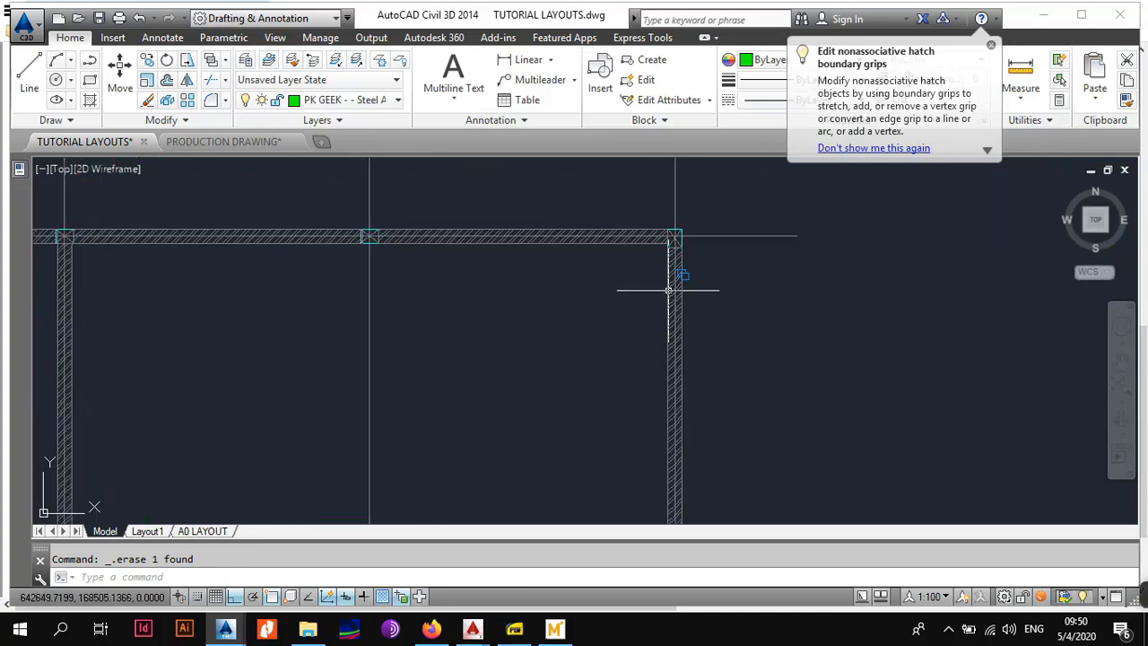
pyautogui.click(668, 290)
pyautogui.click(708, 368)
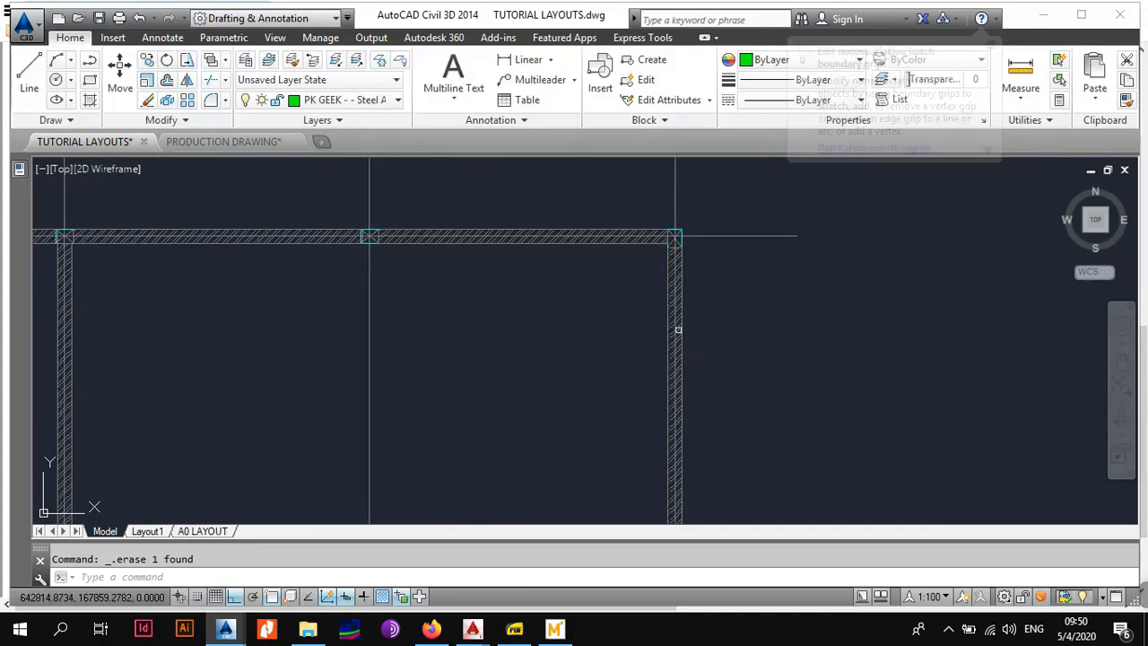
pyautogui.click(678, 324)
pyautogui.click(738, 407)
pyautogui.press('Delete')
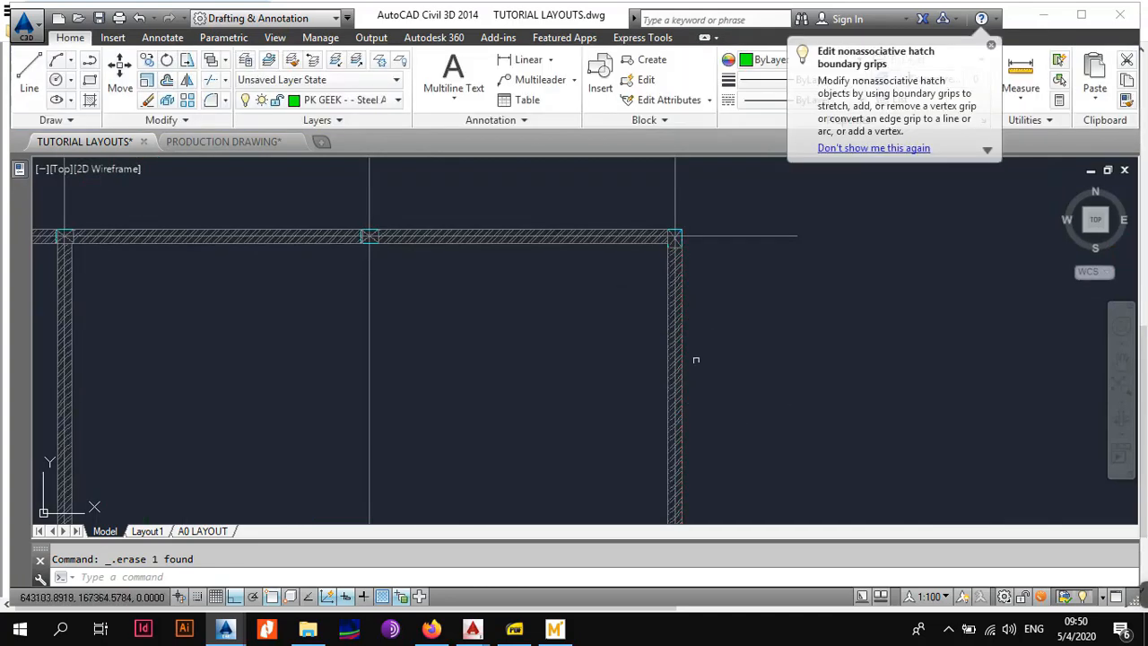
# Step: Change the grid 1 wall hatch between columns A and B in the first floor layout to the SOLID pattern
pyautogui.moveTo(390, 222); pyautogui.dragTo(582, 256, button='middle')
pyautogui.moveTo(425, 285); pyautogui.dragTo(639, 285, button='middle')
pyautogui.scroll(-4, 455, 300)
pyautogui.moveTo(447, 324); pyautogui.dragTo(512, 242, button='middle')
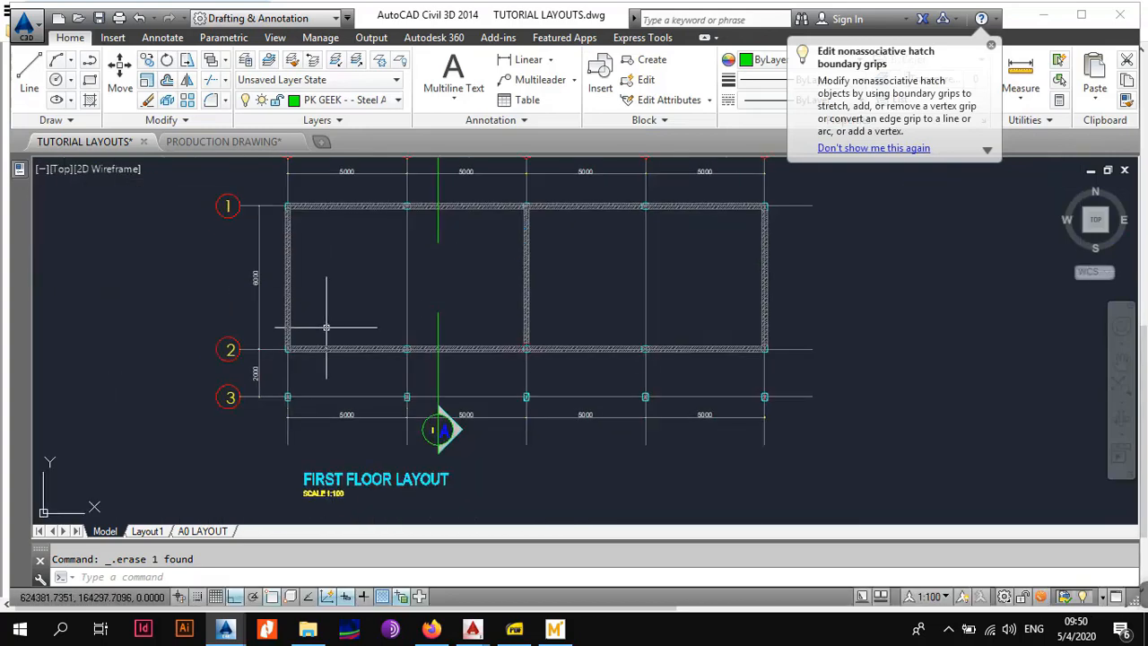
pyautogui.moveTo(453, 269); pyautogui.dragTo(538, 354, button='middle')
pyautogui.scroll(10, 484, 305)
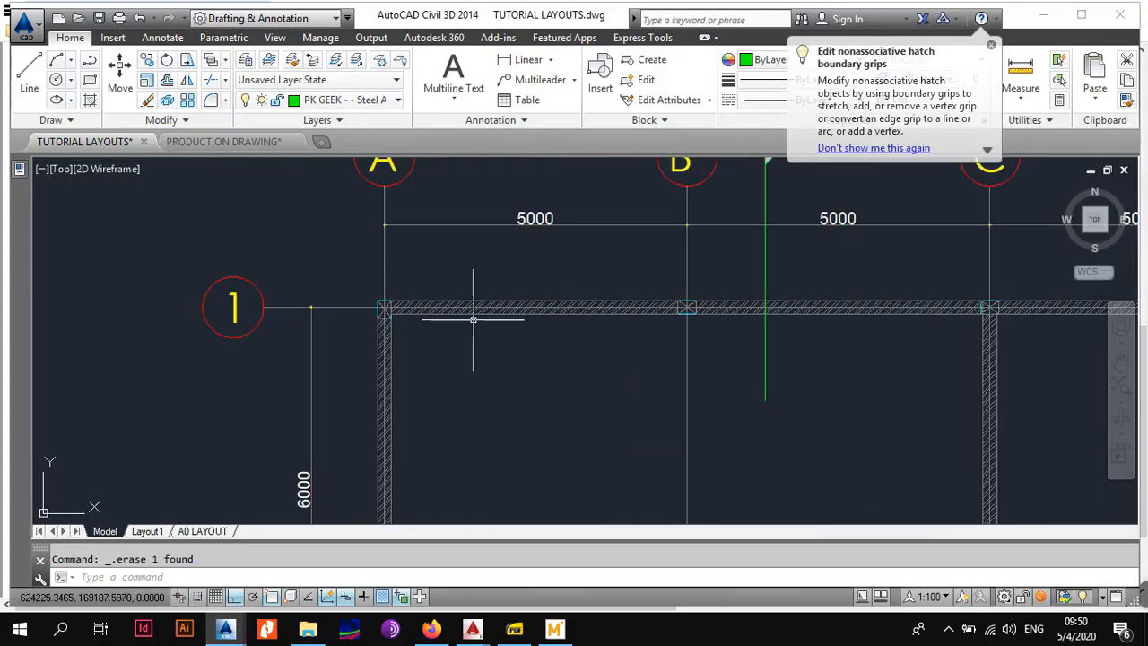
pyautogui.click(497, 258)
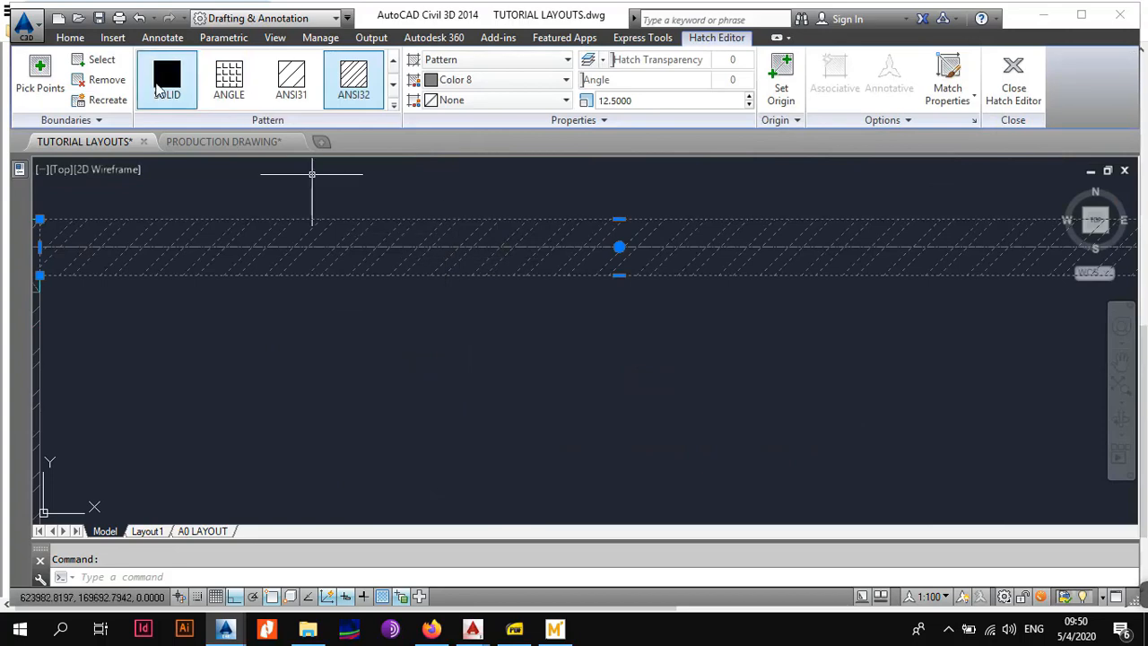
pyautogui.click(157, 87)
# Step: Set the colour of the solid hatch on the grid 1 wall between A and B to Color 9
pyautogui.click(501, 80)
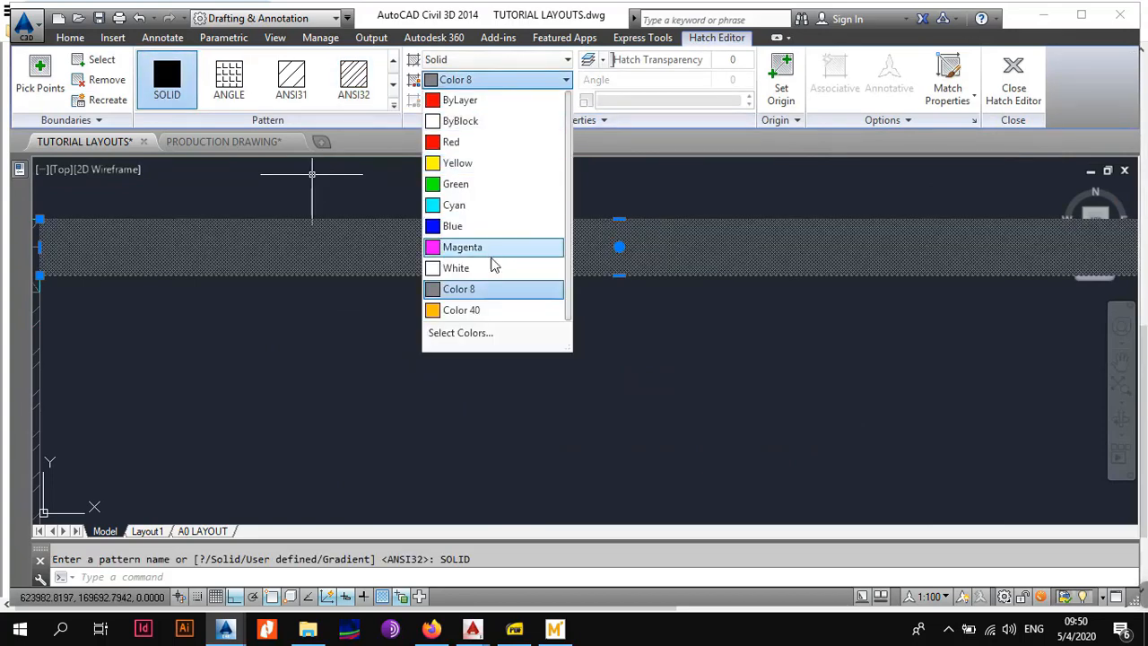
pyautogui.click(511, 78)
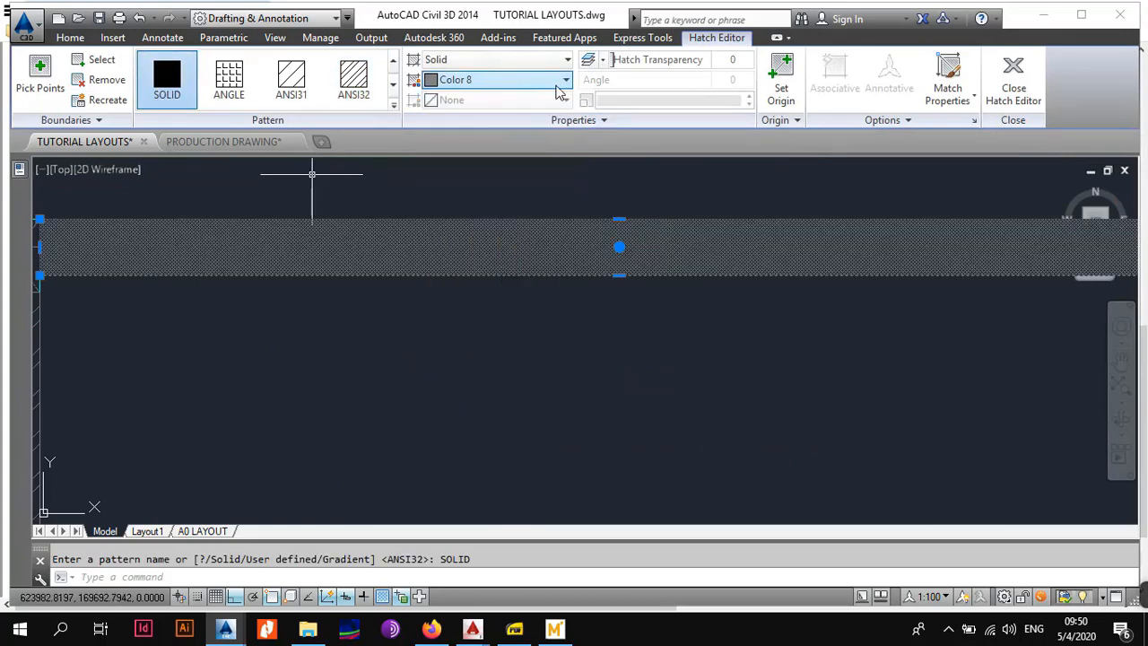
pyautogui.click(567, 81)
pyautogui.click(502, 330)
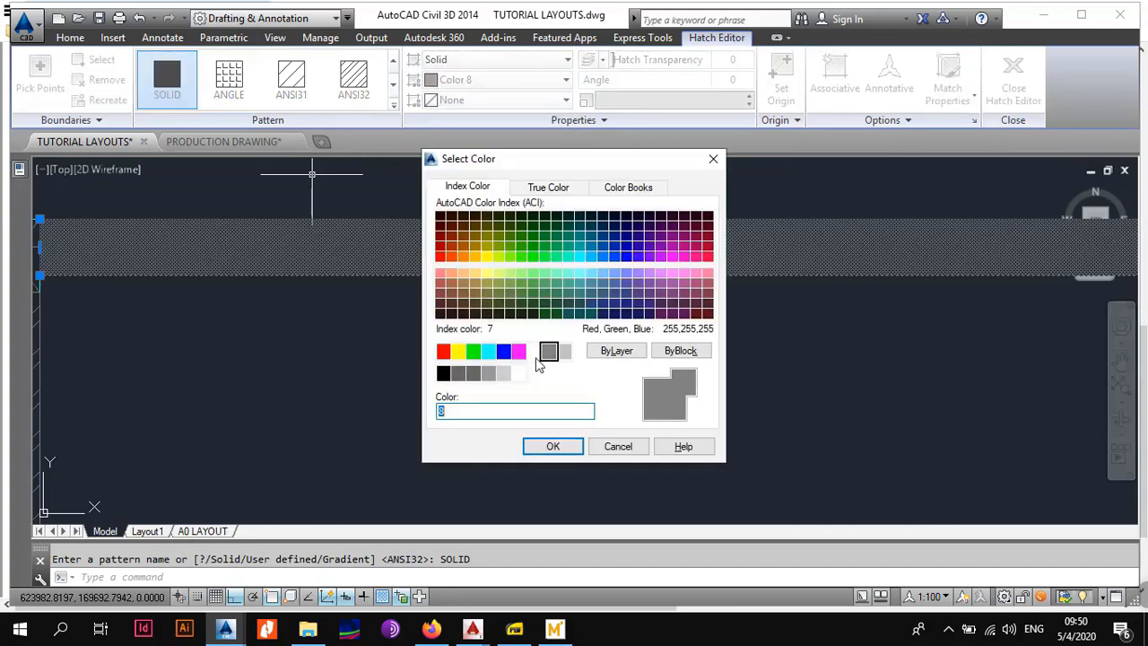
pyautogui.click(552, 445)
pyautogui.scroll(-5, 564, 320)
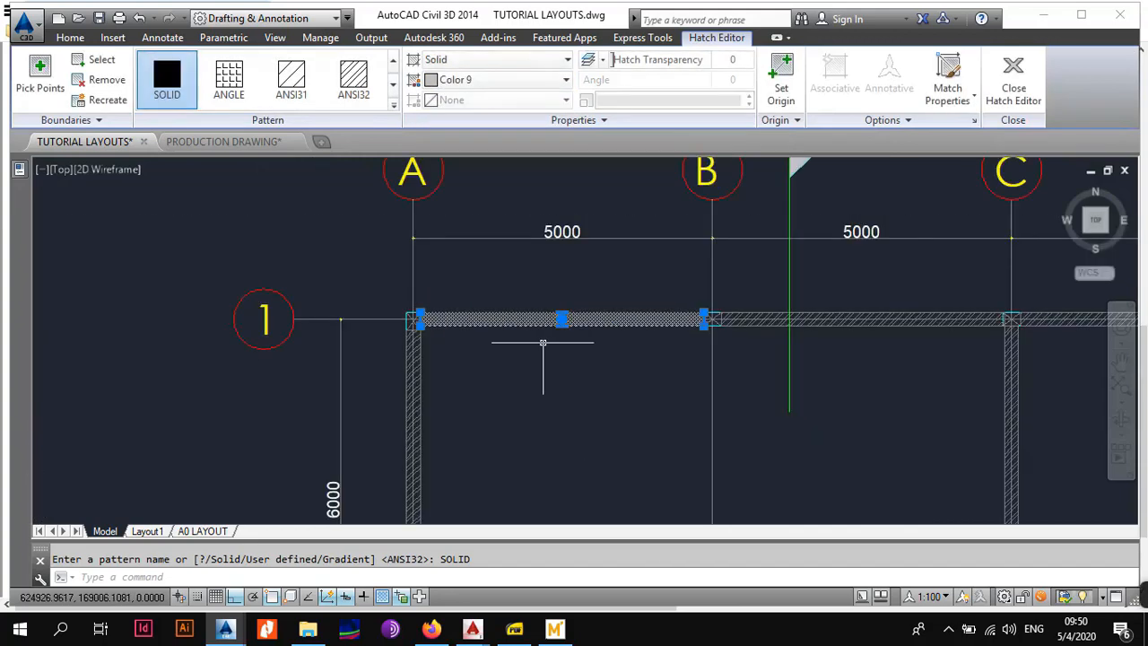
pyautogui.press('Escape')
# Step: Match the solid hatch's properties onto the remaining grid 1 wall hatches from column B to column E
pyautogui.scroll(2, 538, 343)
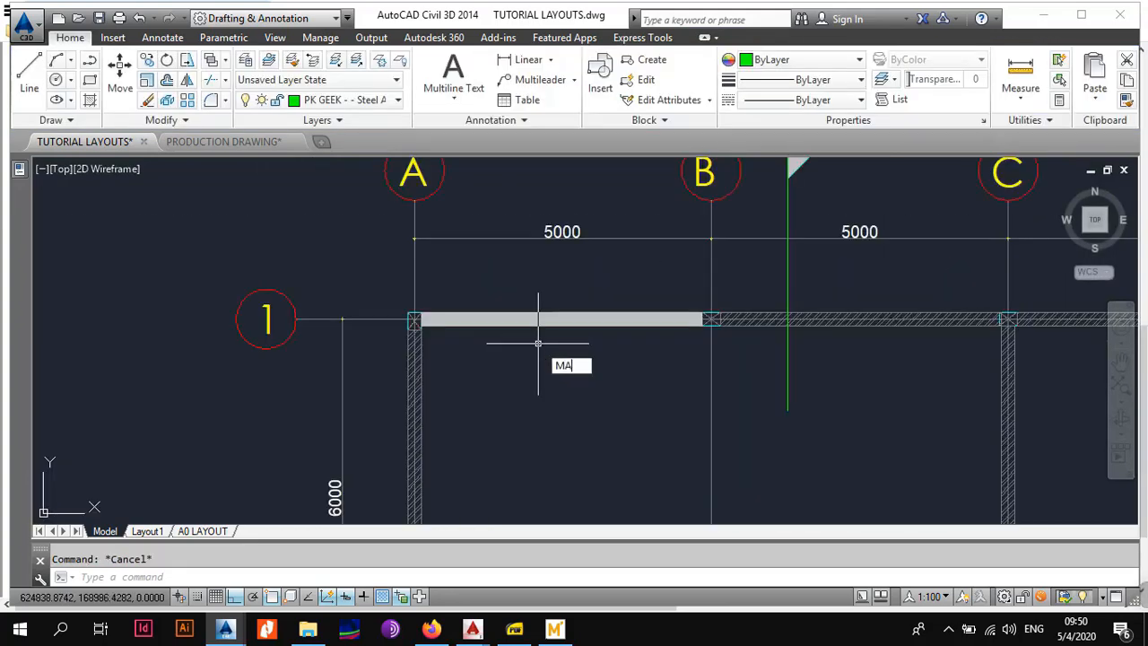
pyautogui.write('MA')
pyautogui.press('Return')
pyautogui.scroll(4, 543, 322)
pyautogui.click(564, 299)
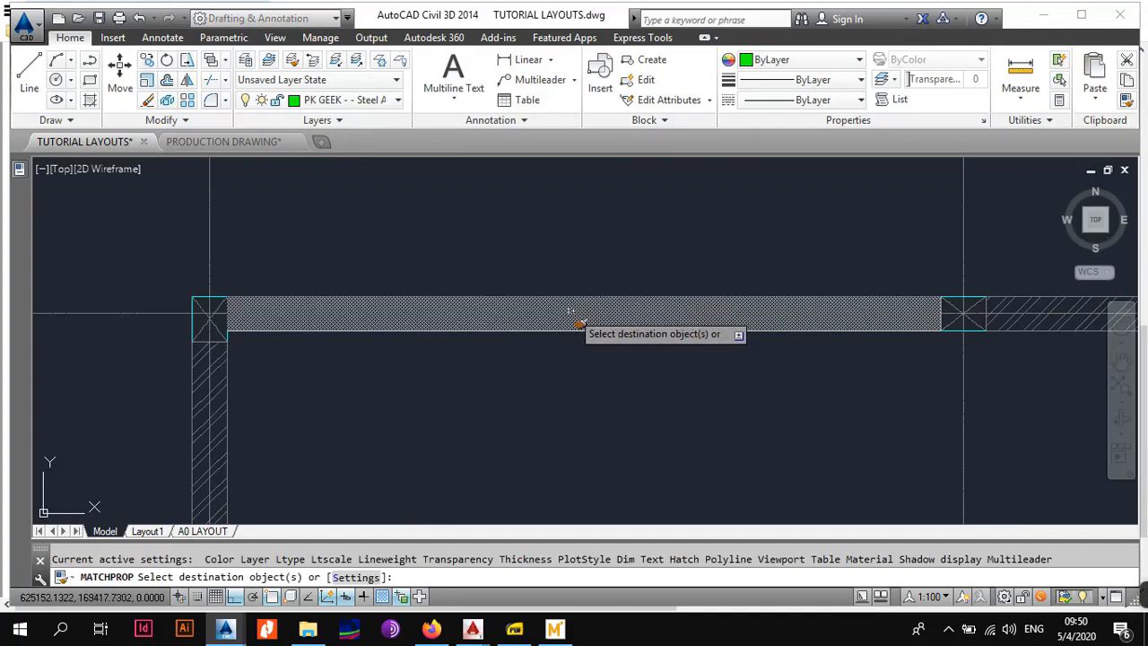
pyautogui.scroll(-3, 692, 297)
pyautogui.scroll(4, 533, 287)
pyautogui.click(529, 291)
pyautogui.click(517, 310)
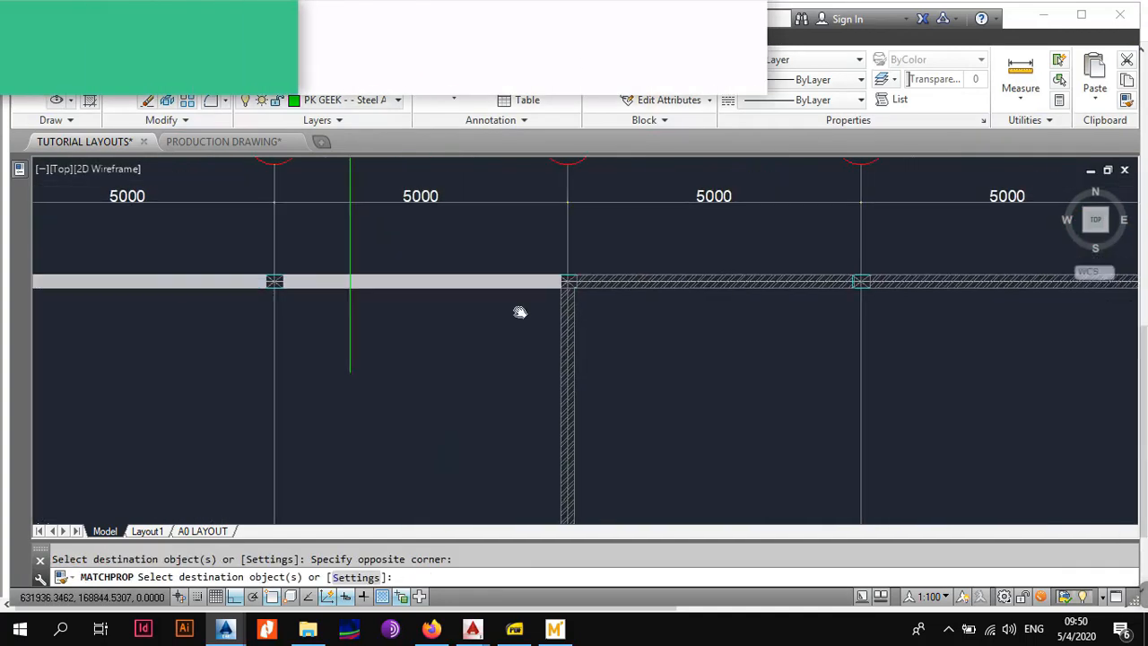
pyautogui.scroll(-5, 645, 322)
pyautogui.scroll(4, 699, 315)
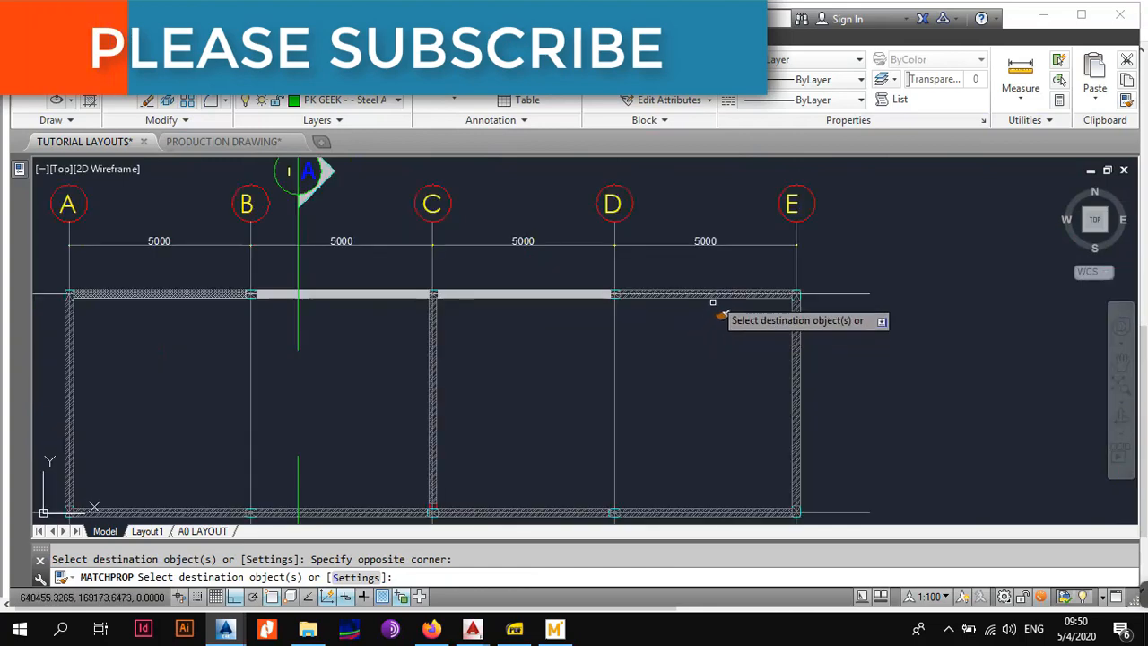
pyautogui.click(718, 286)
pyautogui.click(710, 337)
# Step: Match the solid hatch's properties onto the wall hatches along grids E, C and A
pyautogui.moveTo(685, 351); pyautogui.dragTo(657, 260, button='middle')
pyautogui.click(788, 297)
pyautogui.click(754, 302)
pyautogui.moveTo(461, 343); pyautogui.dragTo(668, 321, button='middle')
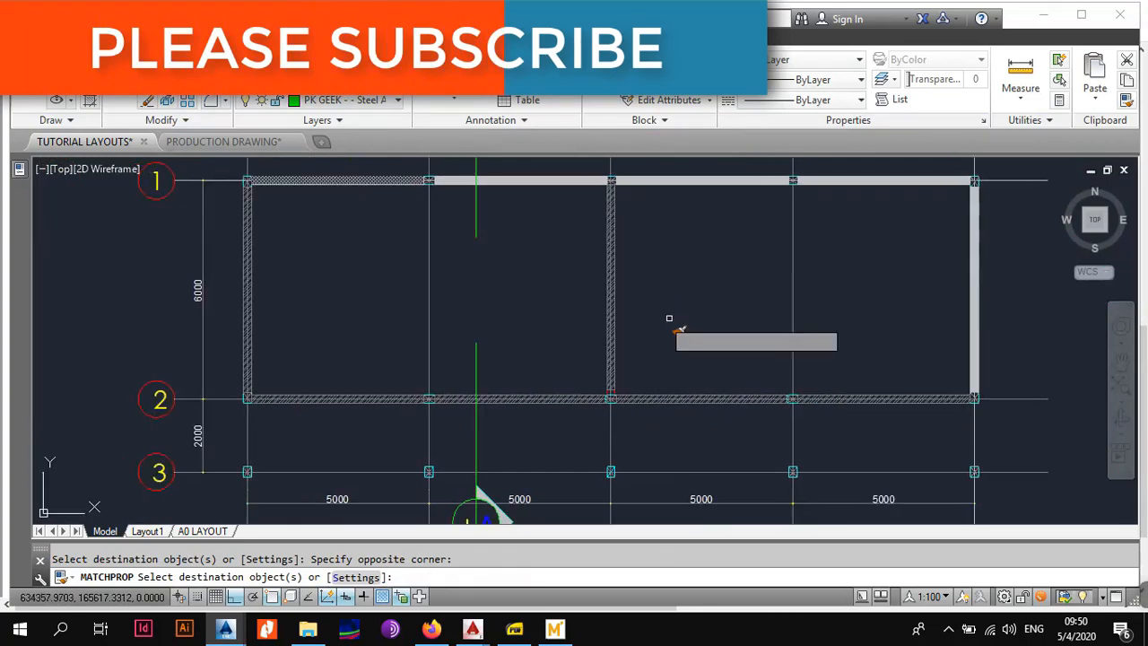
pyautogui.click(618, 275)
pyautogui.click(562, 274)
pyautogui.click(301, 275)
pyautogui.click(238, 276)
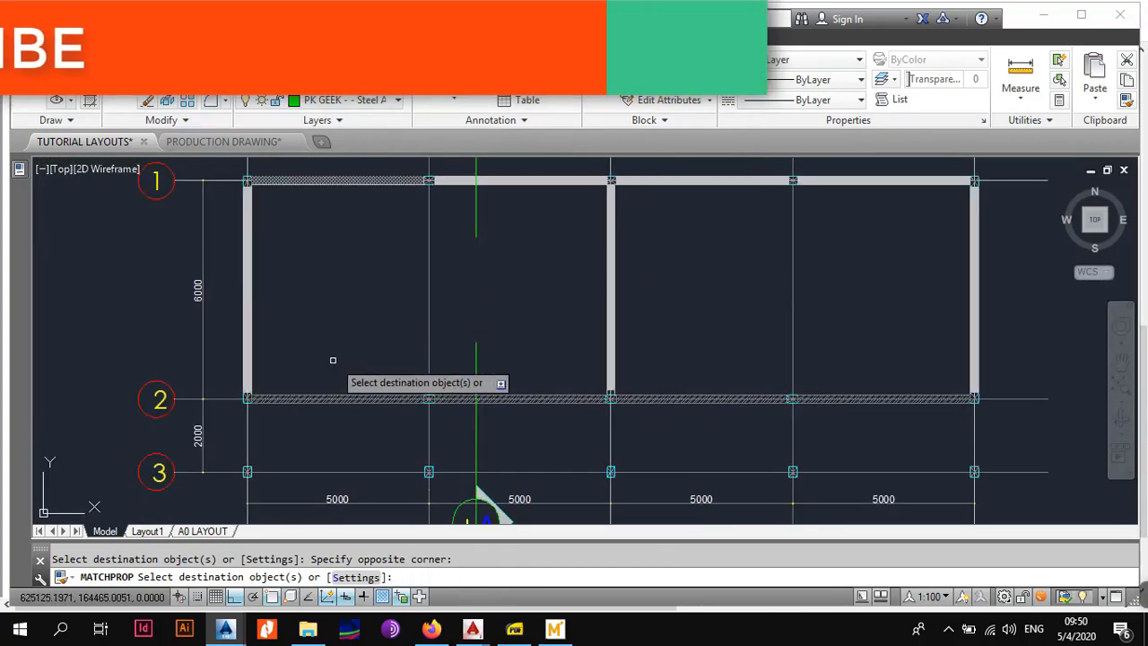
# Step: Match the solid hatch's properties onto all grid 2 wall hatches from column A to column E
pyautogui.click(341, 376)
pyautogui.click(308, 430)
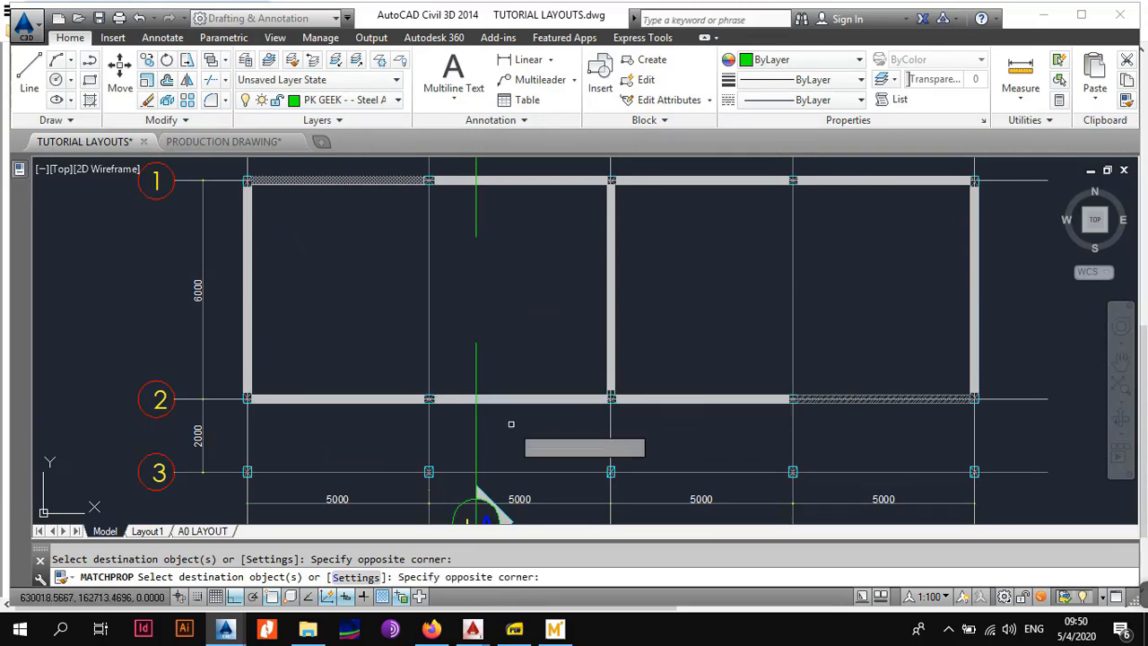
pyautogui.press('Escape')
pyautogui.moveTo(652, 339); pyautogui.dragTo(759, 398, button='middle')
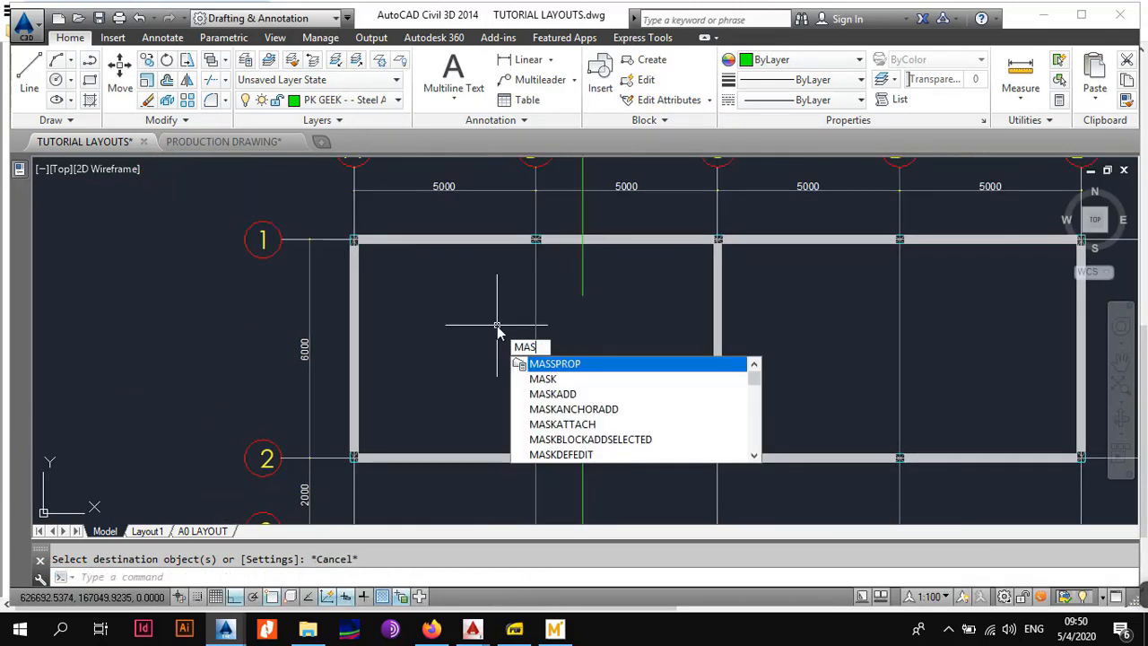
# Step: Match the properties of the grid B line onto the grid 1 line
pyautogui.press('BackSpace')
pyautogui.press('Return')
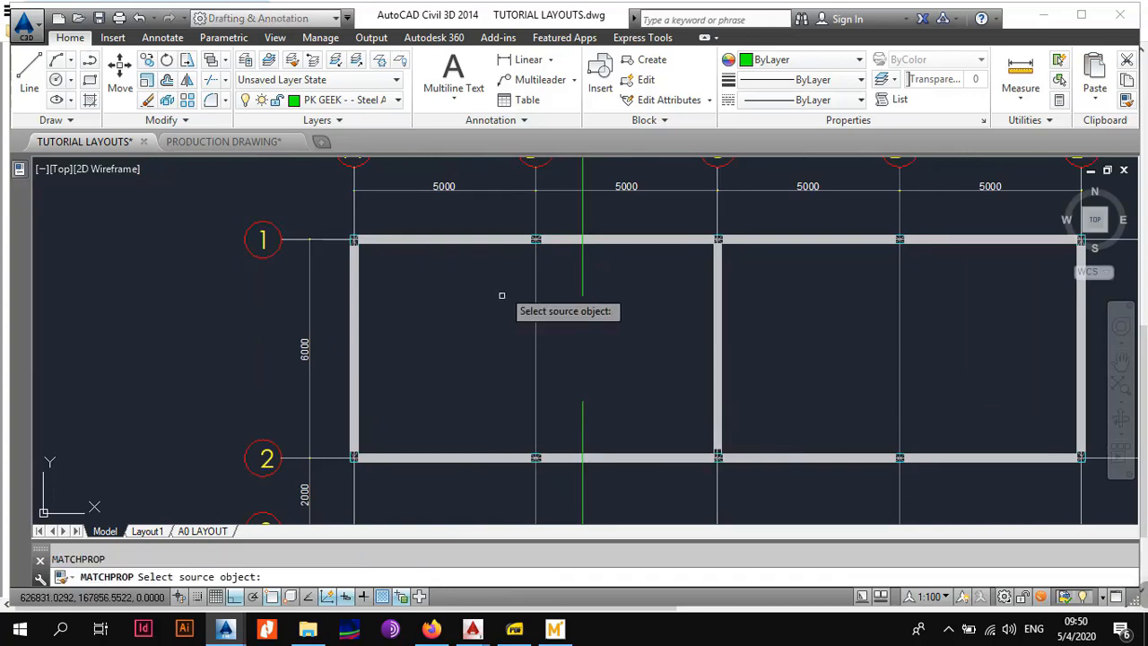
pyautogui.moveTo(440, 261)
pyautogui.mouseDown(button='middle')
pyautogui.moveTo(454, 284)
pyautogui.moveTo(523, 266)
pyautogui.mouseUp(button='middle')
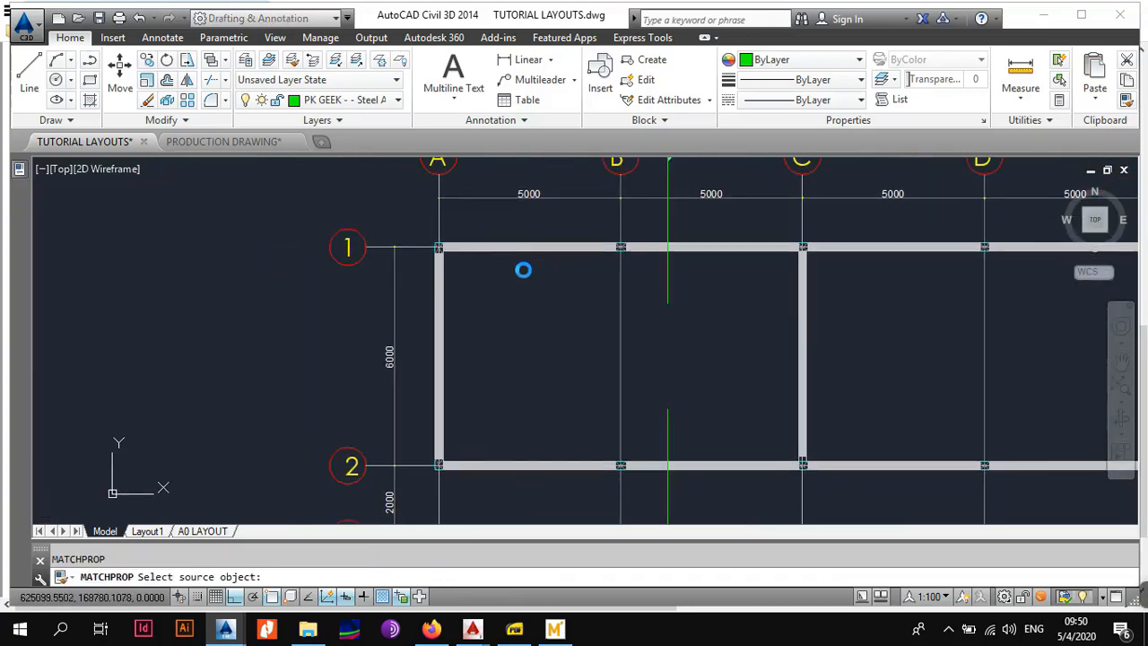
pyautogui.click(620, 216)
pyautogui.click(419, 229)
pyautogui.click(400, 291)
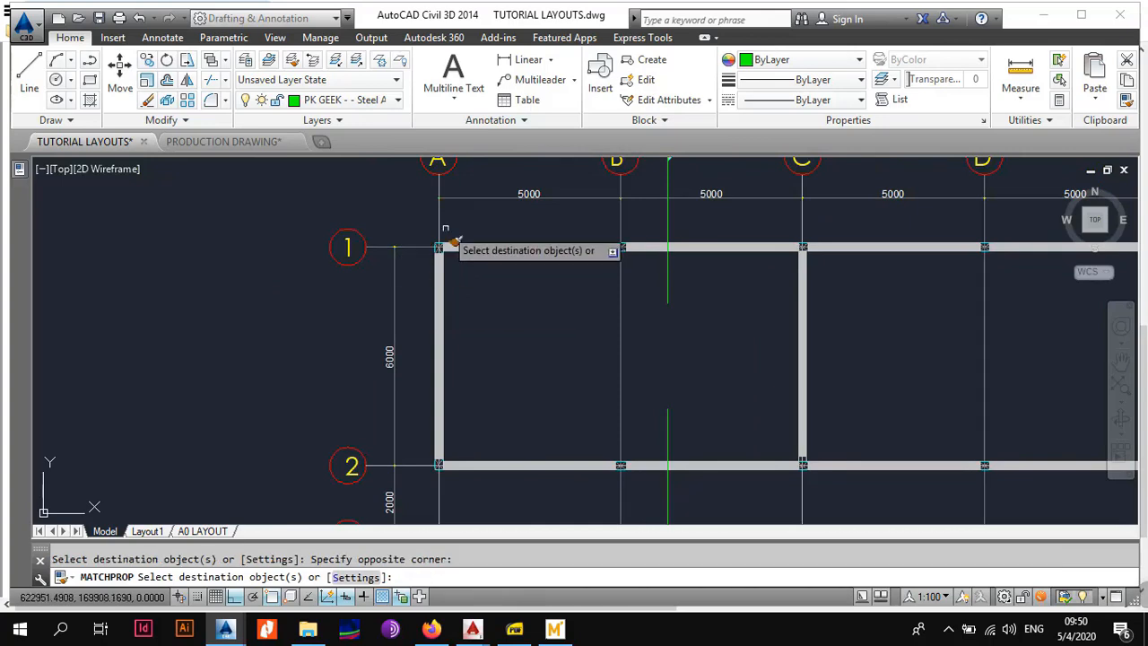
pyautogui.scroll(-5, 411, 216)
pyautogui.scroll(5, 664, 228)
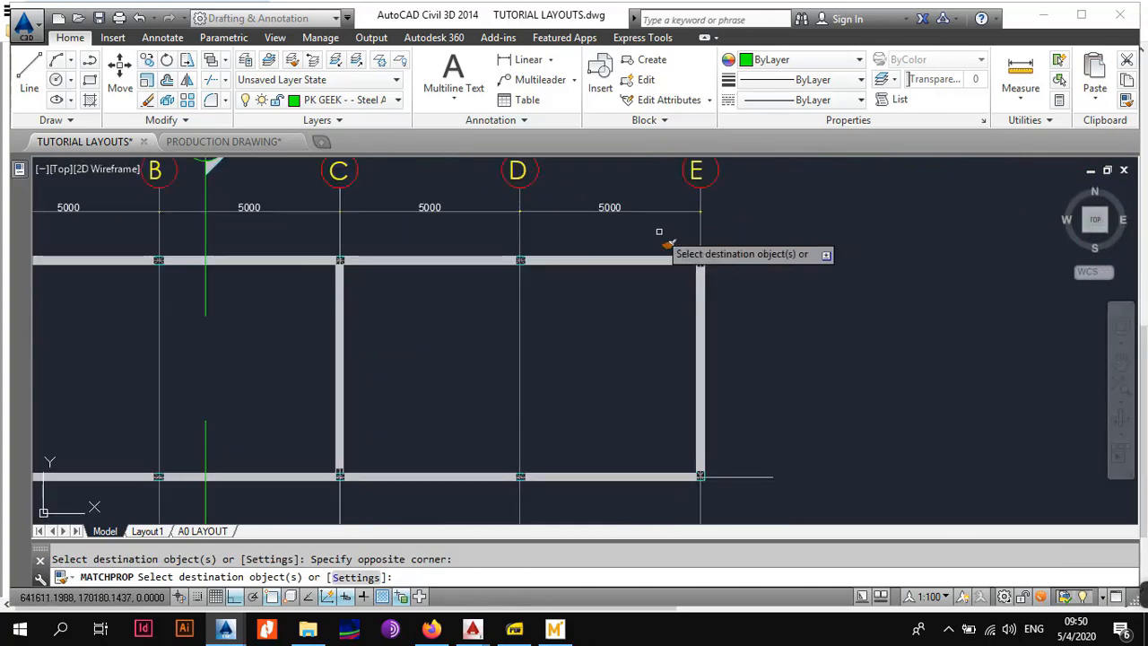
pyautogui.scroll(-4, 409, 299)
pyautogui.scroll(6, 512, 435)
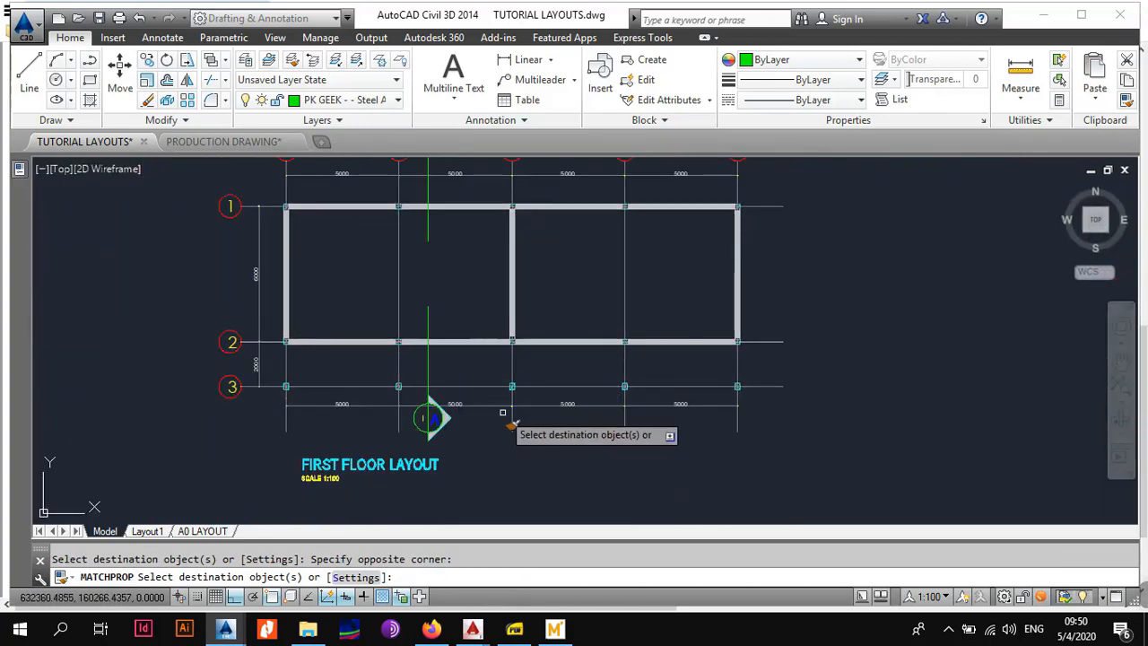
pyautogui.press('Escape')
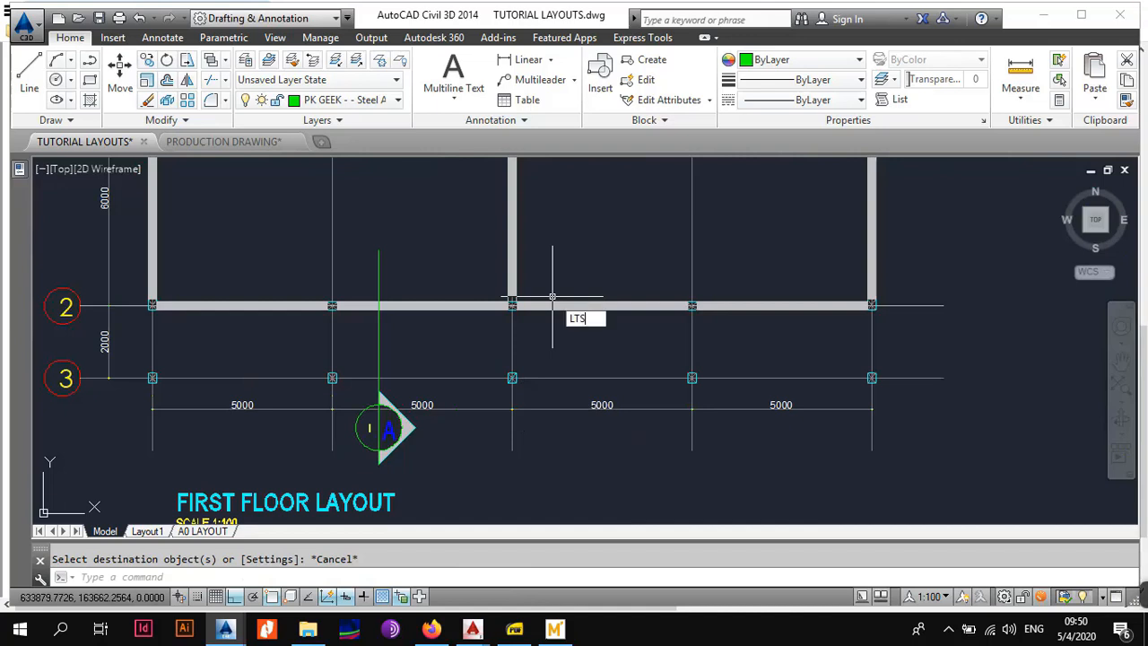
# Step: Set the drawing's linetype scale factor to 500 with LTSCALE
pyautogui.write('LTS')
pyautogui.press('Return')
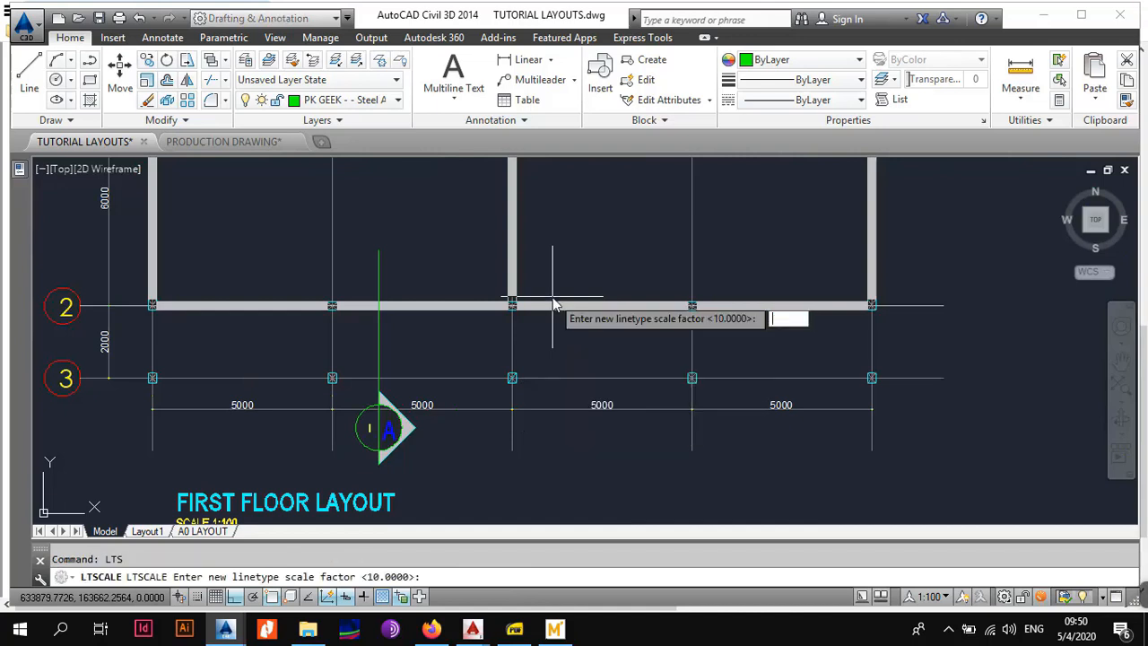
pyautogui.write('500')
pyautogui.press('Return')
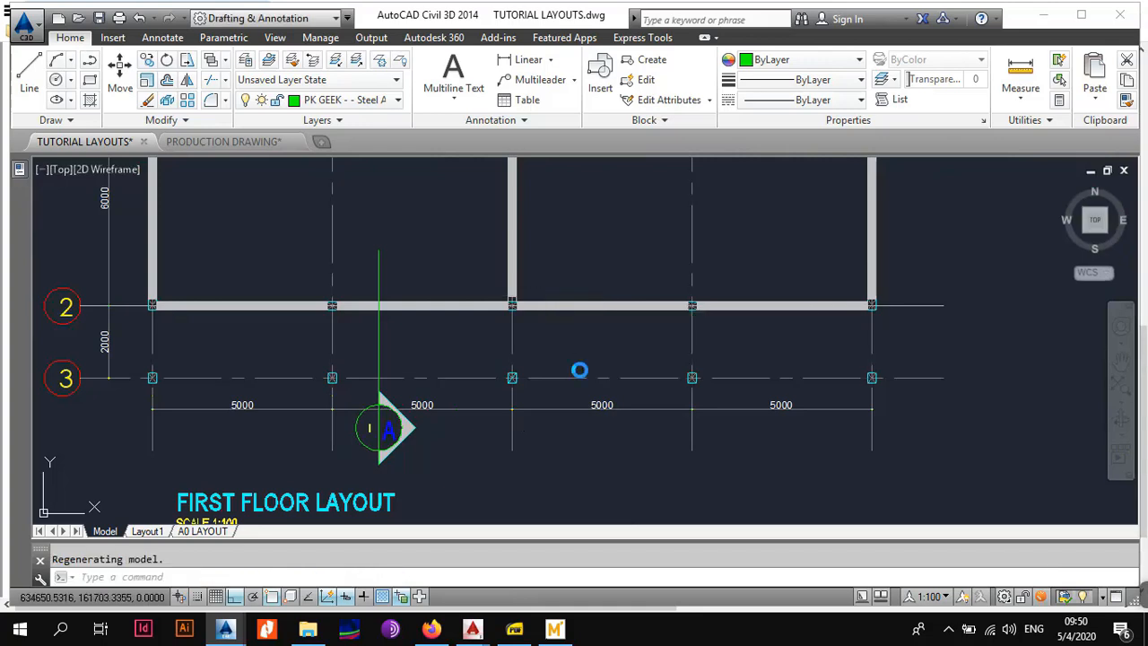
# Step: Examine how the grid line linetypes display across the first floor layout
pyautogui.scroll(-2, 579, 370)
pyautogui.scroll(4, 503, 435)
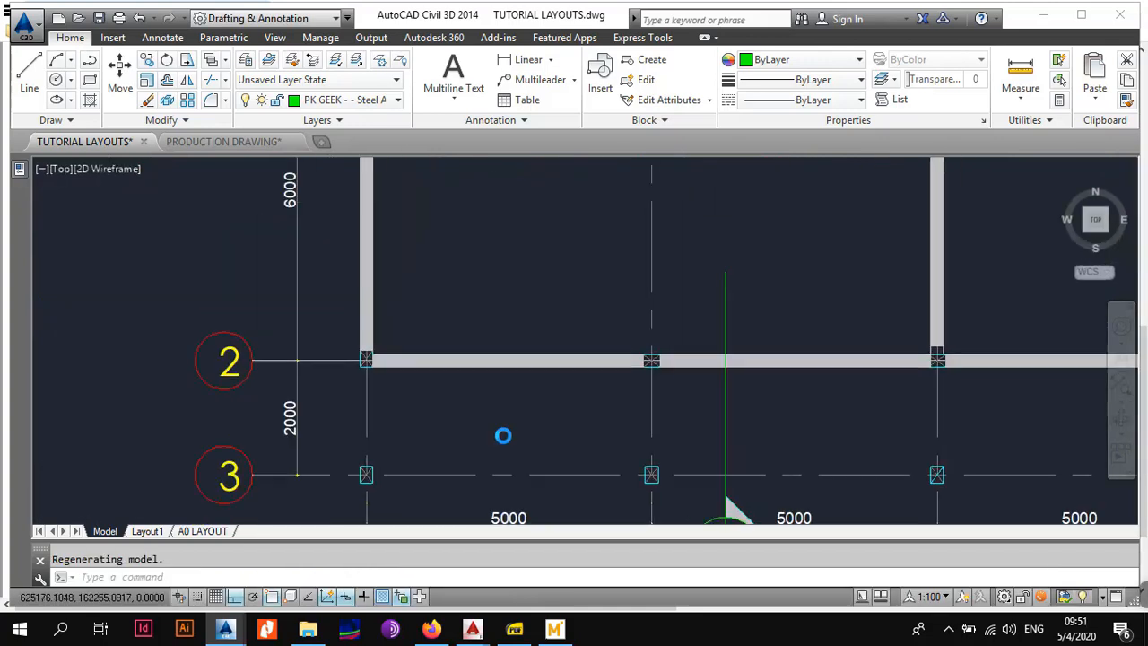
pyautogui.scroll(-2, 503, 435)
pyautogui.moveTo(760, 249); pyautogui.dragTo(692, 333, button='middle')
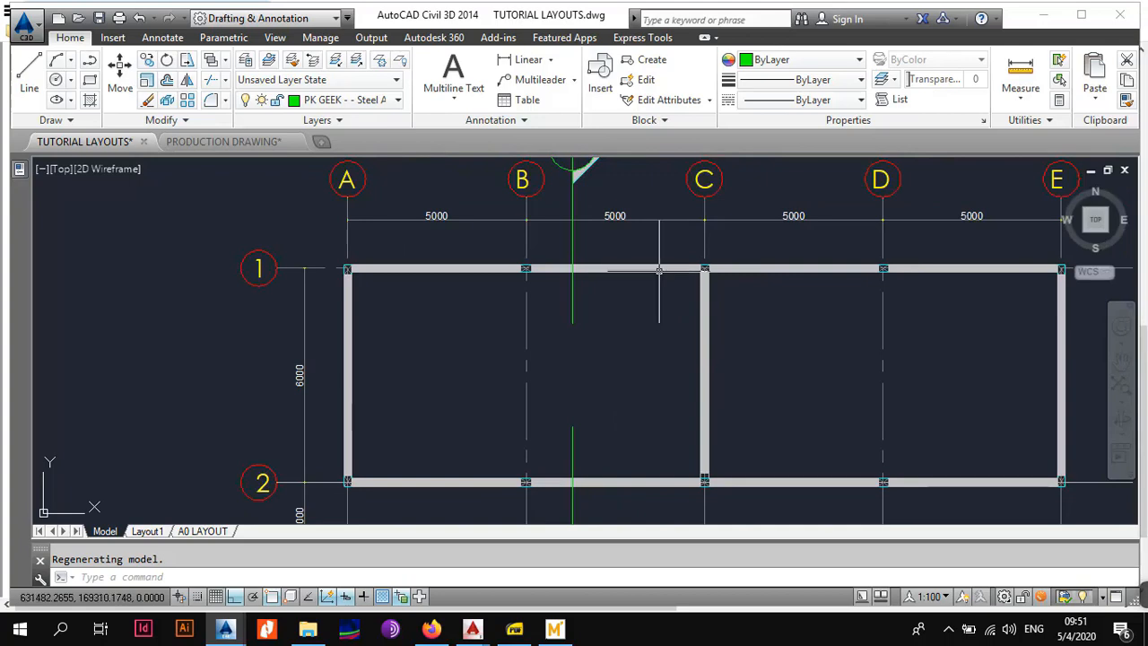
pyautogui.scroll(-2, 619, 278)
pyautogui.moveTo(613, 293); pyautogui.dragTo(602, 278, button='middle')
pyautogui.scroll(2, 576, 300)
pyautogui.moveTo(481, 248); pyautogui.dragTo(497, 327, button='middle')
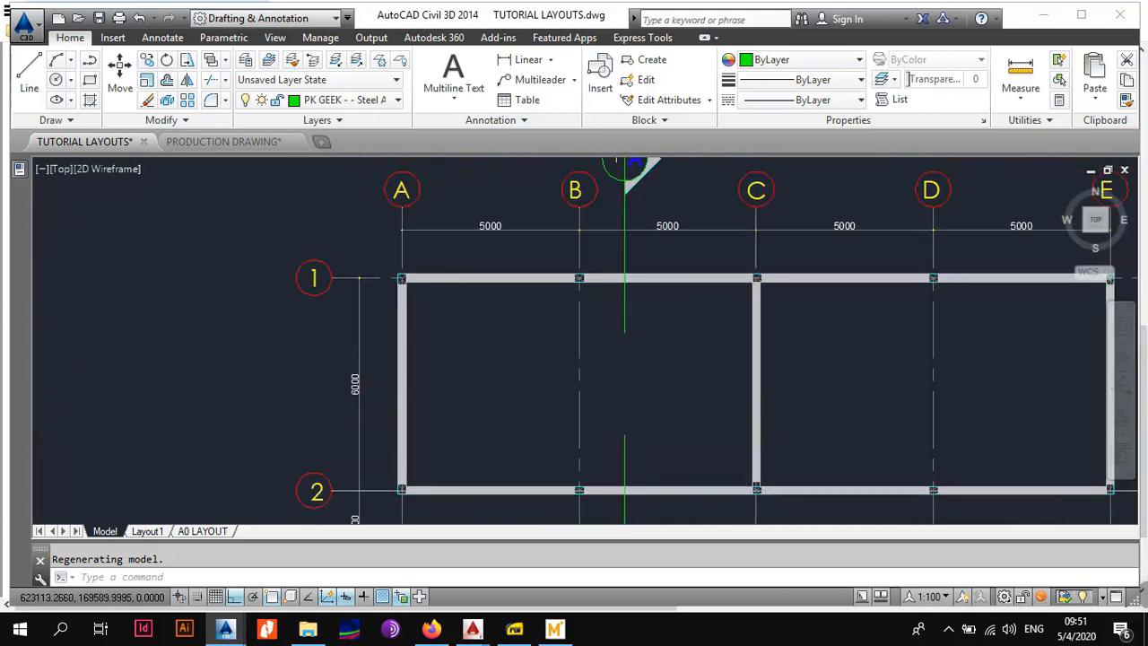
# Step: Send the solid hatch of the grid 1 wall between A and B to the back of the display order
pyautogui.scroll(3, 438, 273)
pyautogui.scroll(-3, 460, 280)
pyautogui.moveTo(696, 270); pyautogui.dragTo(681, 270, button='middle')
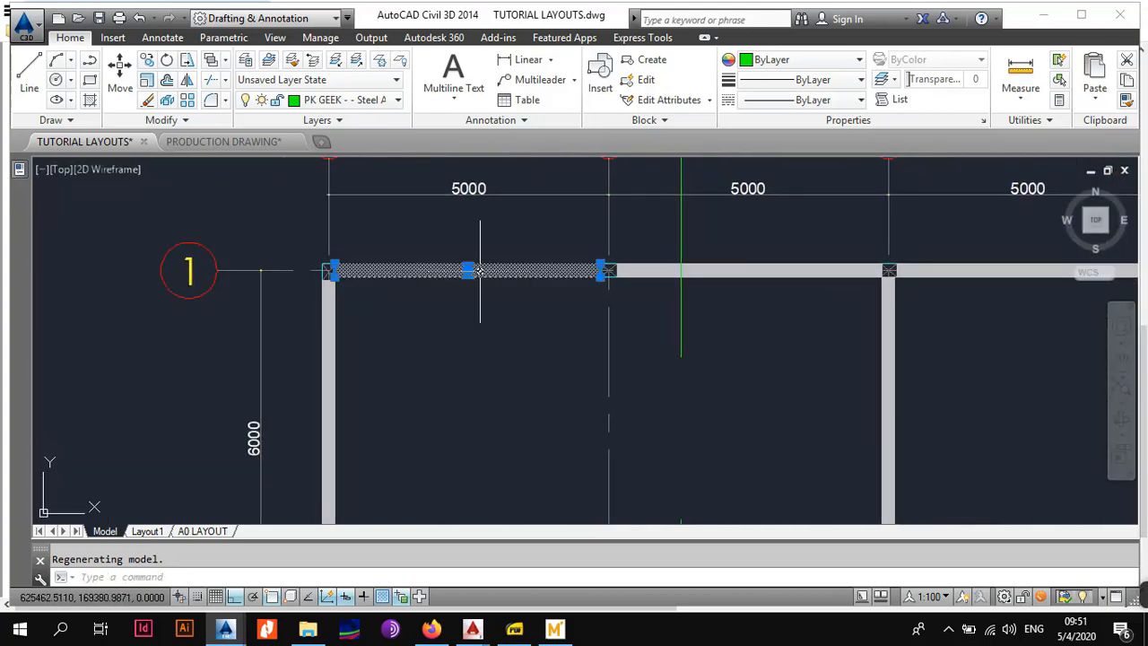
pyautogui.click(479, 270)
pyautogui.rightClick(482, 273)
pyautogui.moveTo(591, 381)
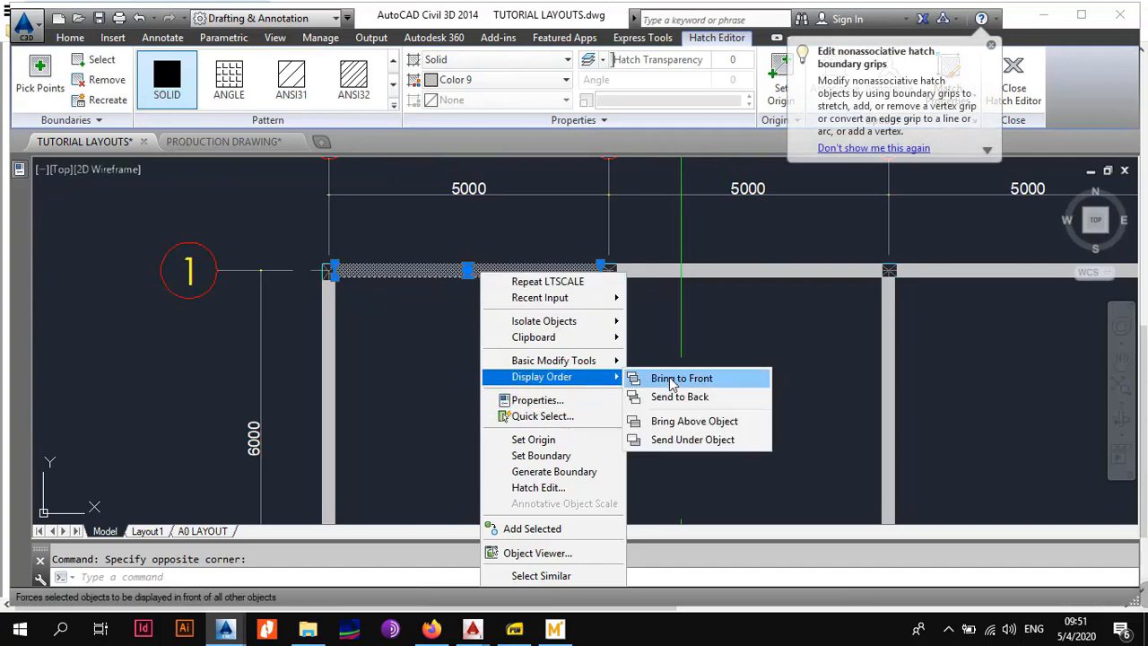
pyautogui.click(679, 397)
pyautogui.press('Escape')
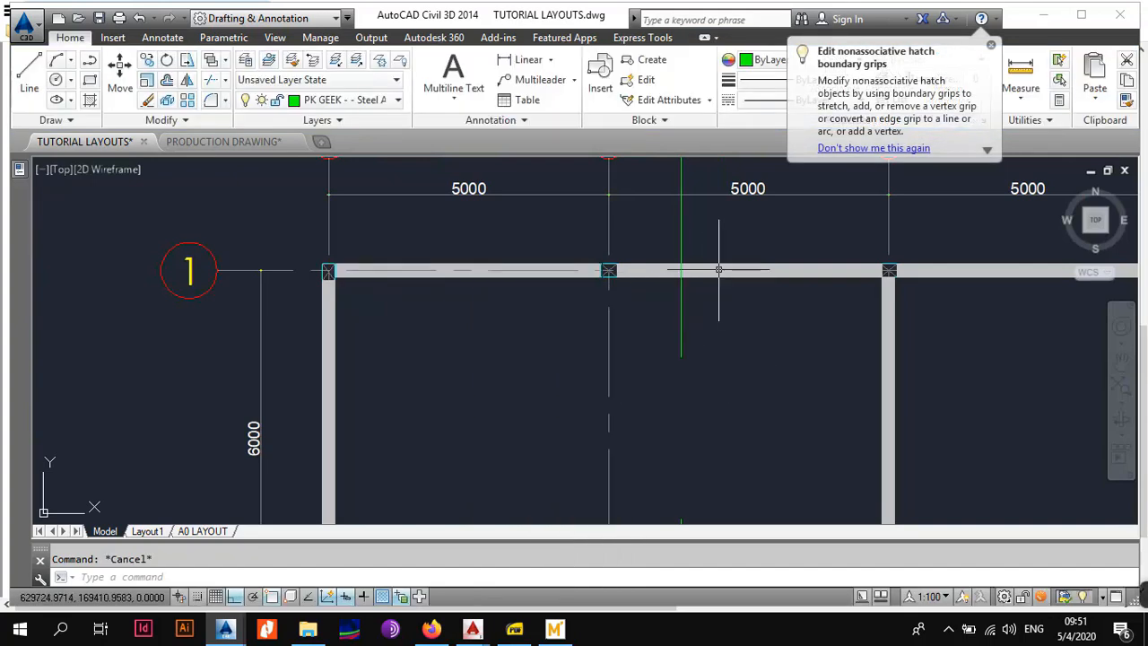
# Step: Send the solid hatch of the grid 1 wall between B and C to the back
pyautogui.click(718, 271)
pyautogui.rightClick(719, 271)
pyautogui.moveTo(812, 381)
pyautogui.click(911, 392)
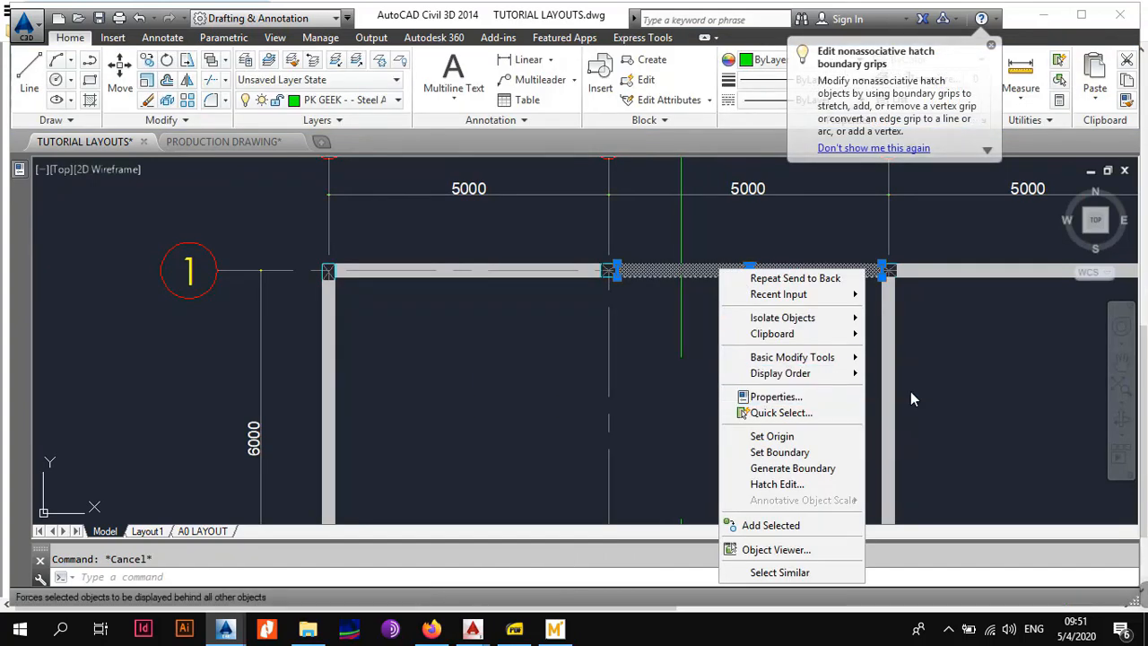
# Step: Send the solid hatch of the grid 1 wall between C and D to the back
pyautogui.moveTo(1087, 281); pyautogui.dragTo(749, 285, button='middle')
pyautogui.rightClick(750, 280)
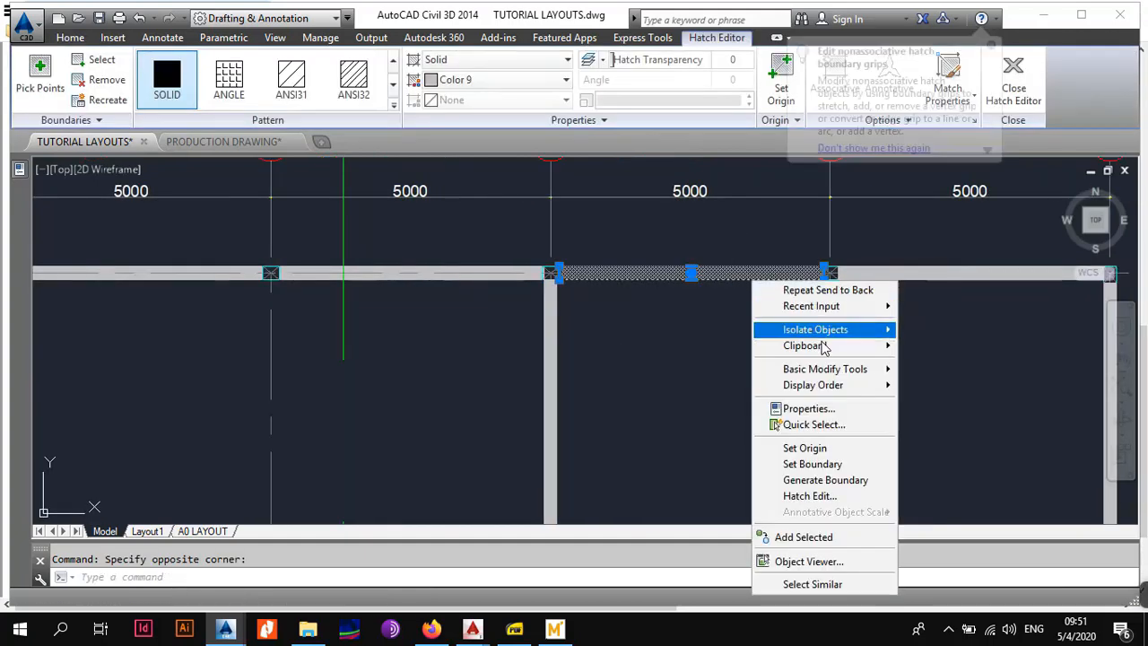
pyautogui.moveTo(861, 384)
pyautogui.click(933, 406)
pyautogui.moveTo(623, 342); pyautogui.dragTo(581, 332, button='middle')
pyautogui.press('Escape')
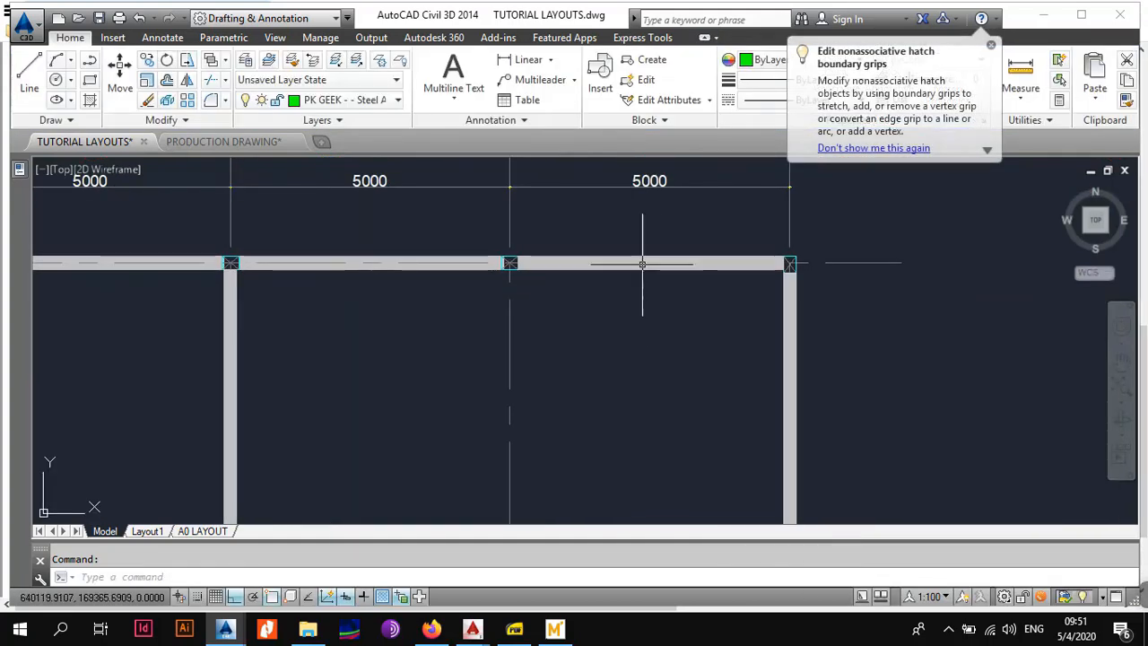
# Step: Send the solid hatch of the grid 1 wall between D and E to the back
pyautogui.rightClick(642, 263)
pyautogui.moveTo(709, 369)
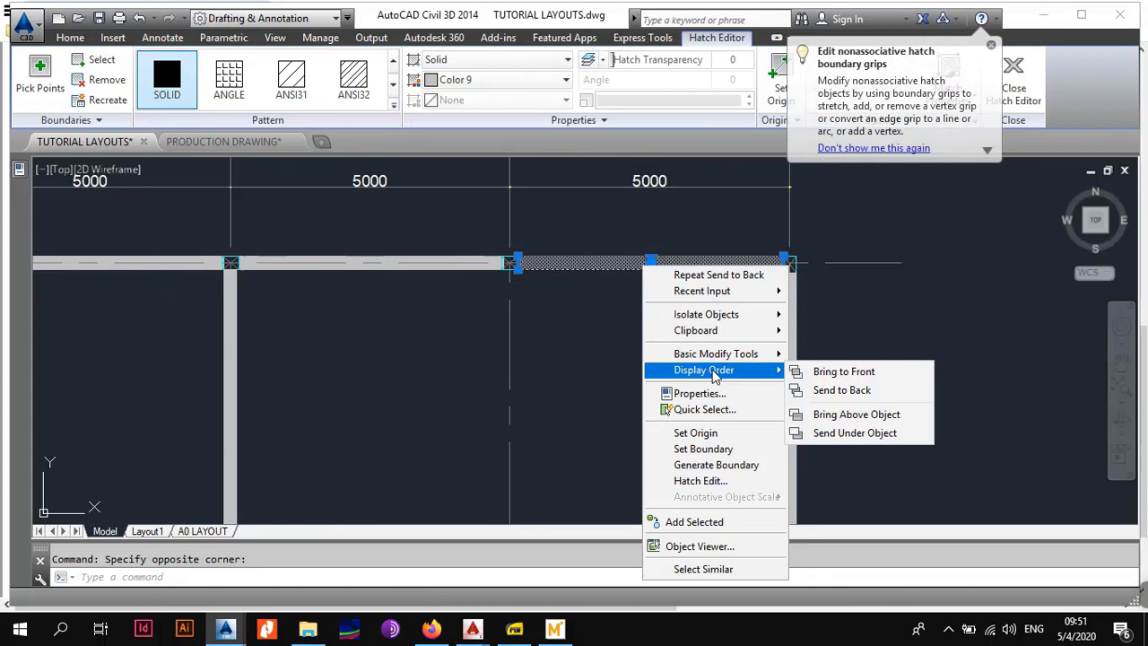
pyautogui.click(845, 389)
# Step: Send the solid hatch of the grid E wall between grids 1 and 2 to the back
pyautogui.click(797, 337)
pyautogui.click(846, 371)
pyautogui.rightClick(793, 300)
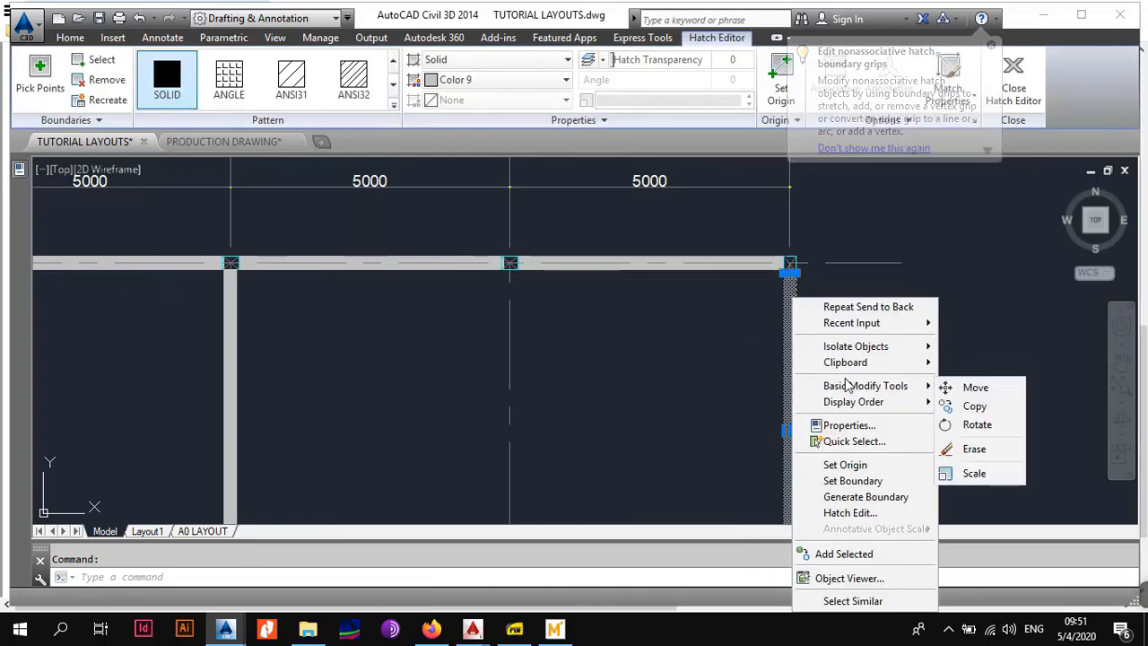
pyautogui.moveTo(856, 402)
pyautogui.moveTo(927, 404)
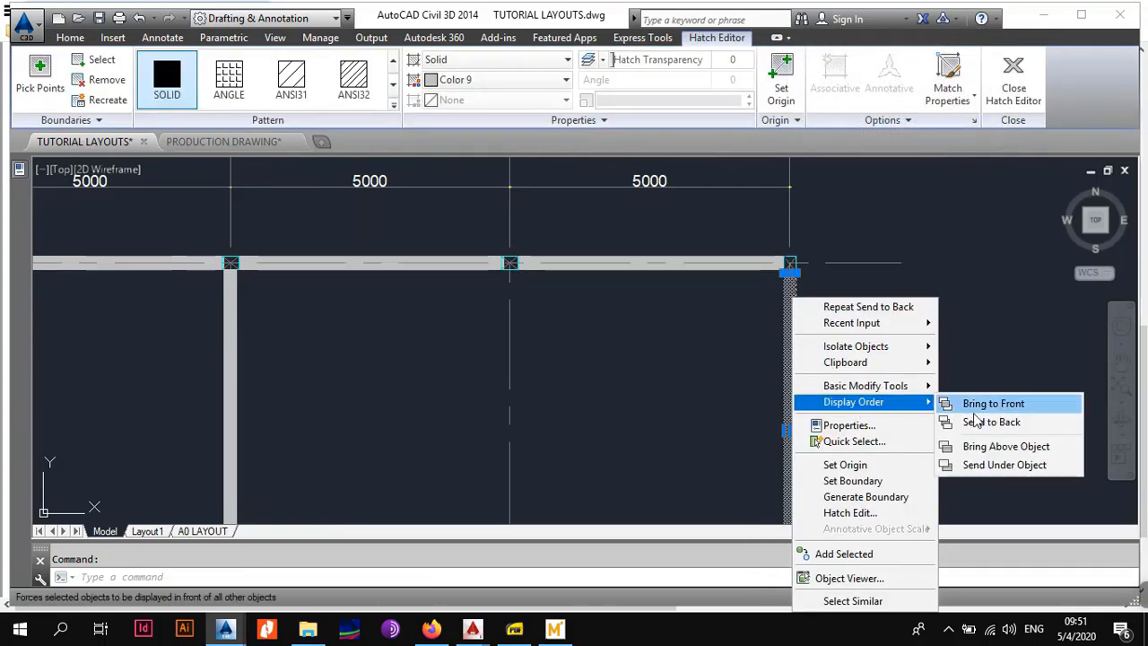
pyautogui.click(979, 425)
# Step: Send the solid hatch of the grid C wall between grids 1 and 2 to the back
pyautogui.moveTo(509, 413); pyautogui.dragTo(824, 299, button='middle')
pyautogui.click(546, 292)
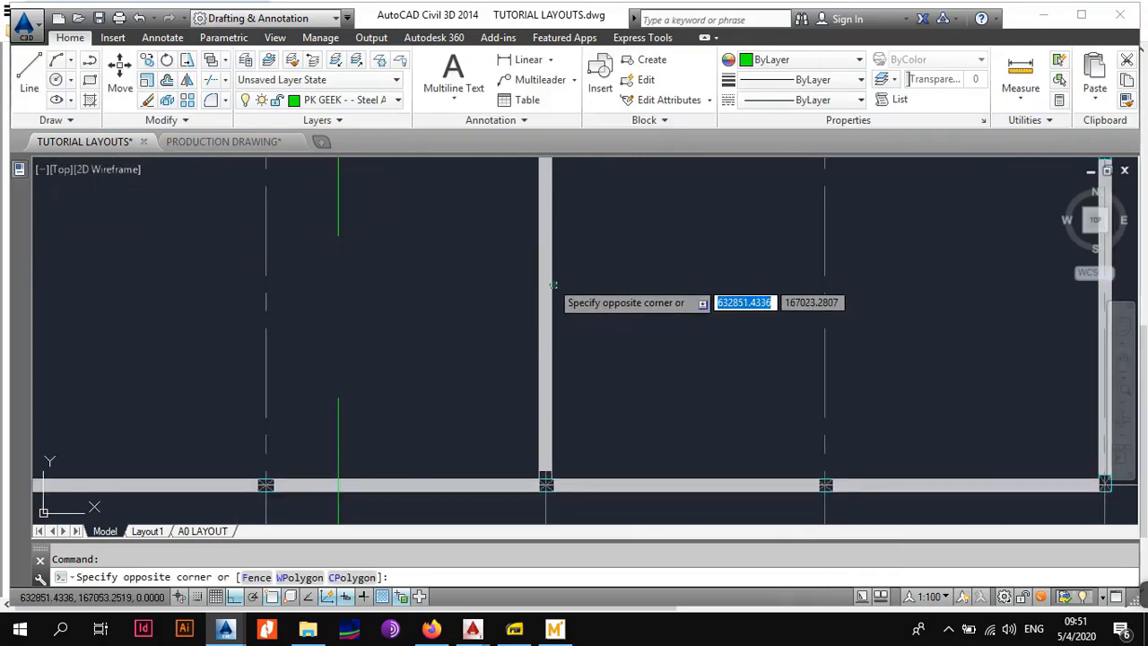
pyautogui.click(549, 289)
pyautogui.rightClick(549, 287)
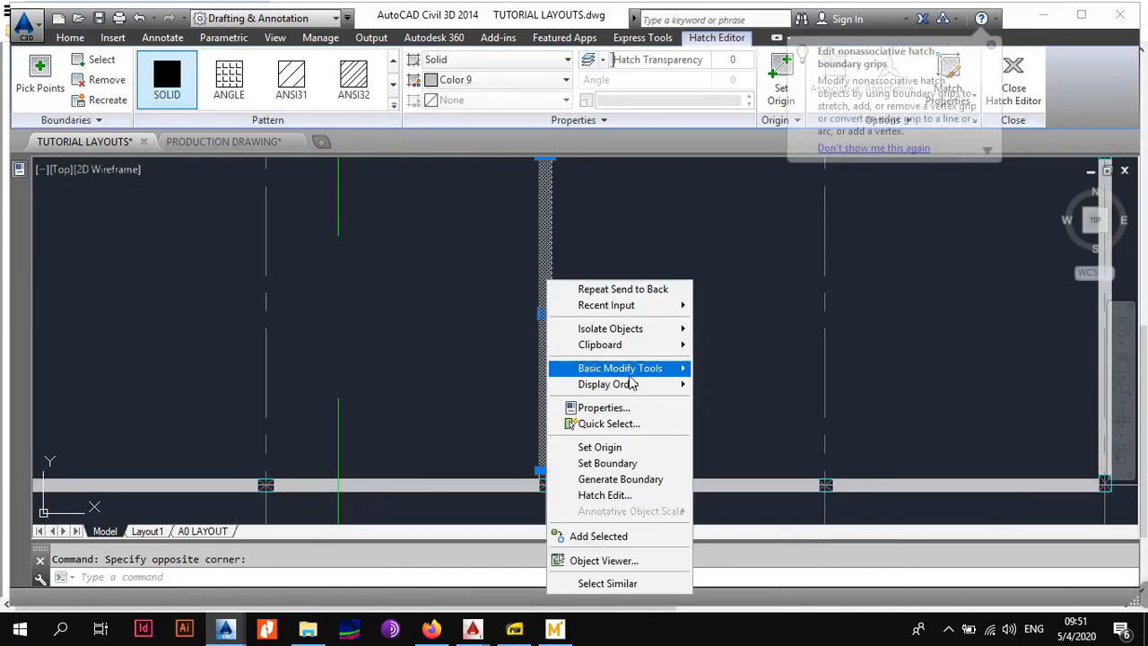
pyautogui.press('Escape')
pyautogui.press('Escape')
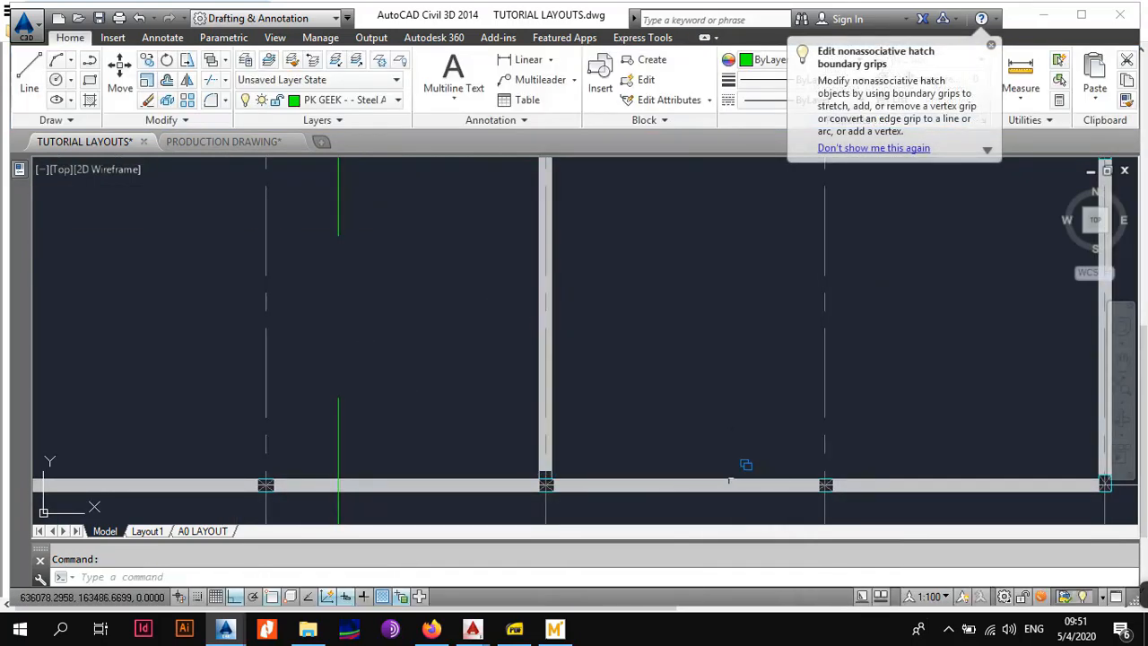
# Step: Send the solid hatch of the grid 2 wall between C and D to the back
pyautogui.click(743, 475)
pyautogui.rightClick(734, 484)
pyautogui.moveTo(848, 274)
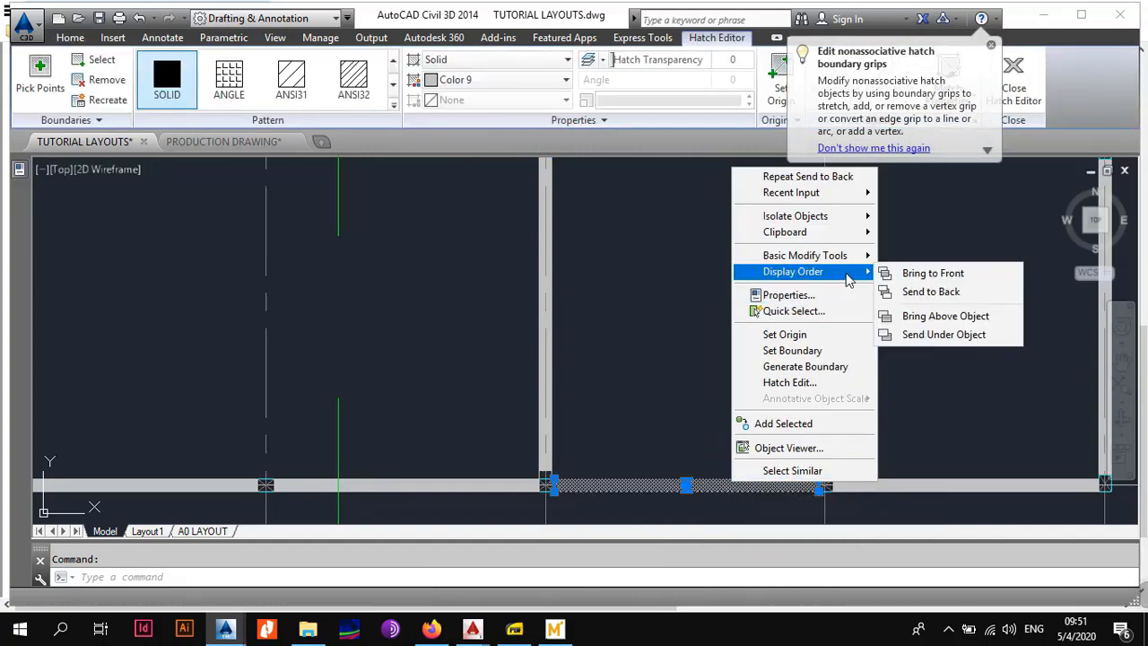
pyautogui.click(916, 289)
# Step: Send the solid hatch of the grid 2 wall between A and B to the back
pyautogui.moveTo(153, 468); pyautogui.dragTo(503, 406, button='middle')
pyautogui.click(507, 421)
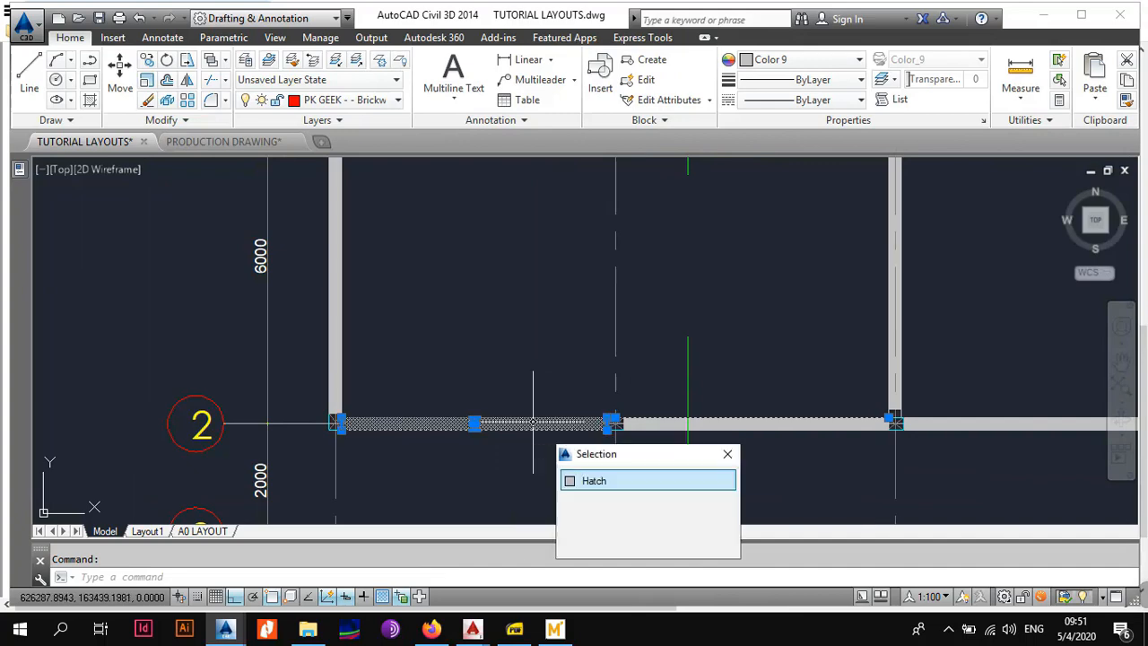
pyautogui.click(561, 479)
pyautogui.rightClick(533, 419)
pyautogui.moveTo(642, 332)
pyautogui.click(715, 344)
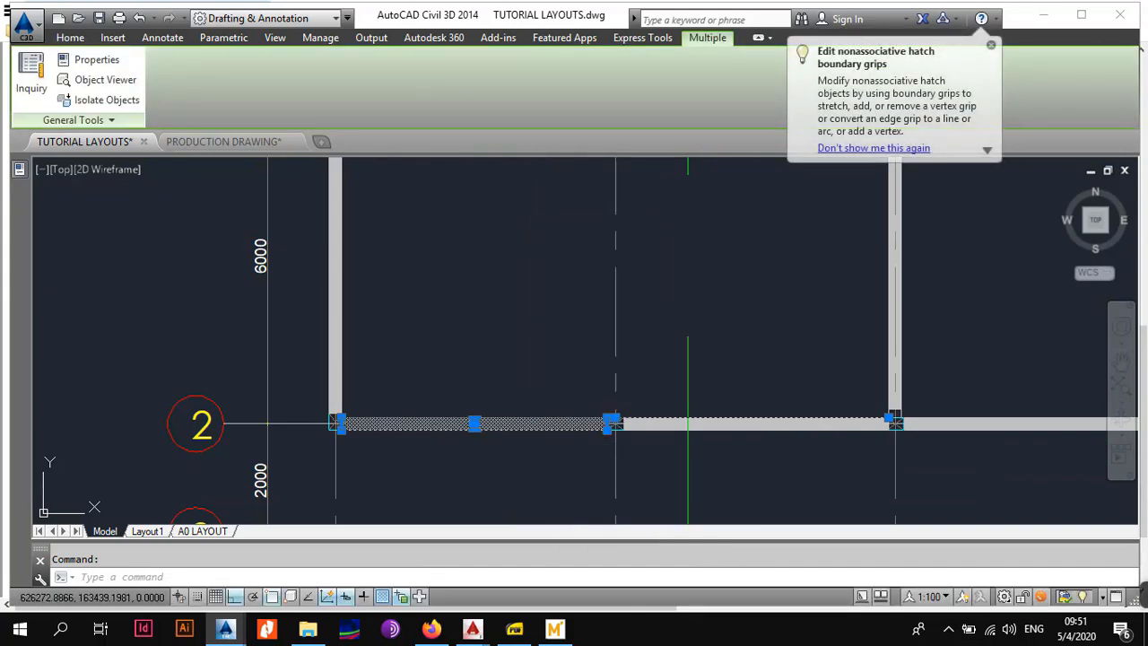
pyautogui.click(750, 421)
pyautogui.click(794, 481)
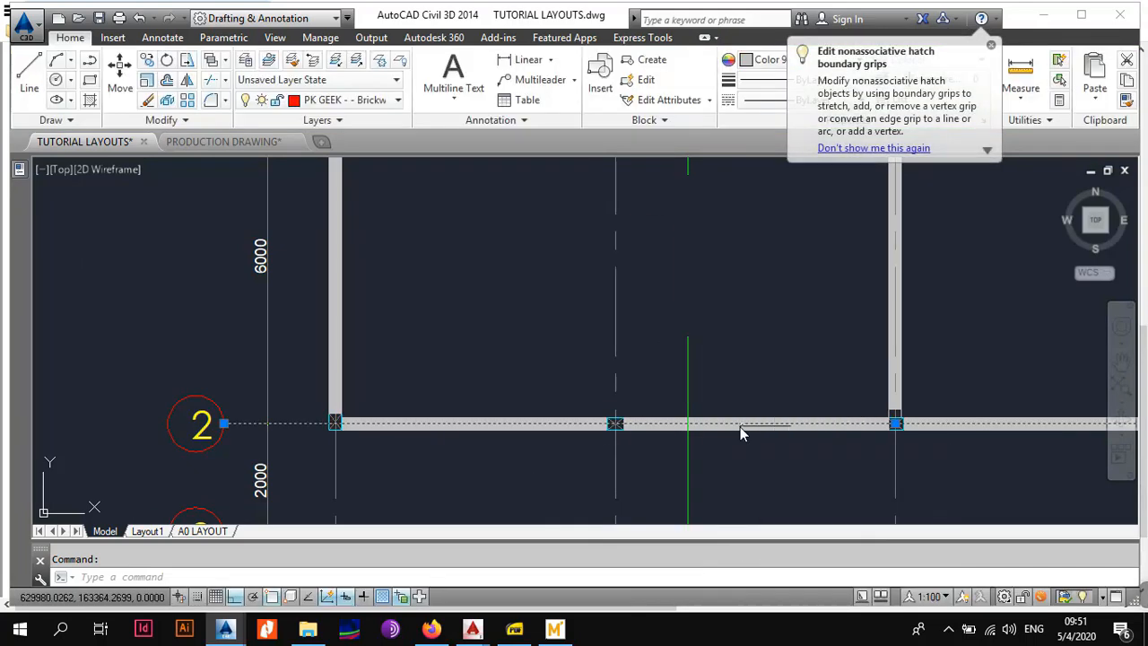
pyautogui.press('Escape')
# Step: Send the solid hatch of the grid 2 wall between B and C to the back
pyautogui.scroll(4, 740, 427)
pyautogui.click(756, 429)
pyautogui.click(744, 422)
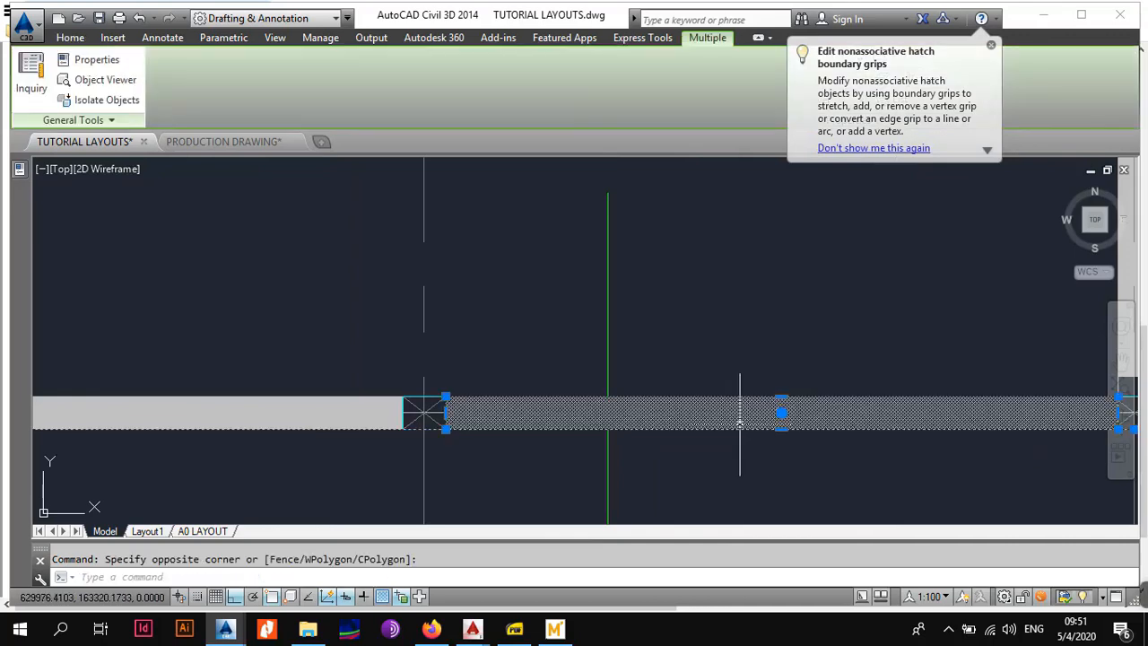
pyautogui.rightClick(751, 422)
pyautogui.moveTo(853, 325)
pyautogui.click(908, 349)
pyautogui.press('Escape')
pyautogui.scroll(-4, 834, 345)
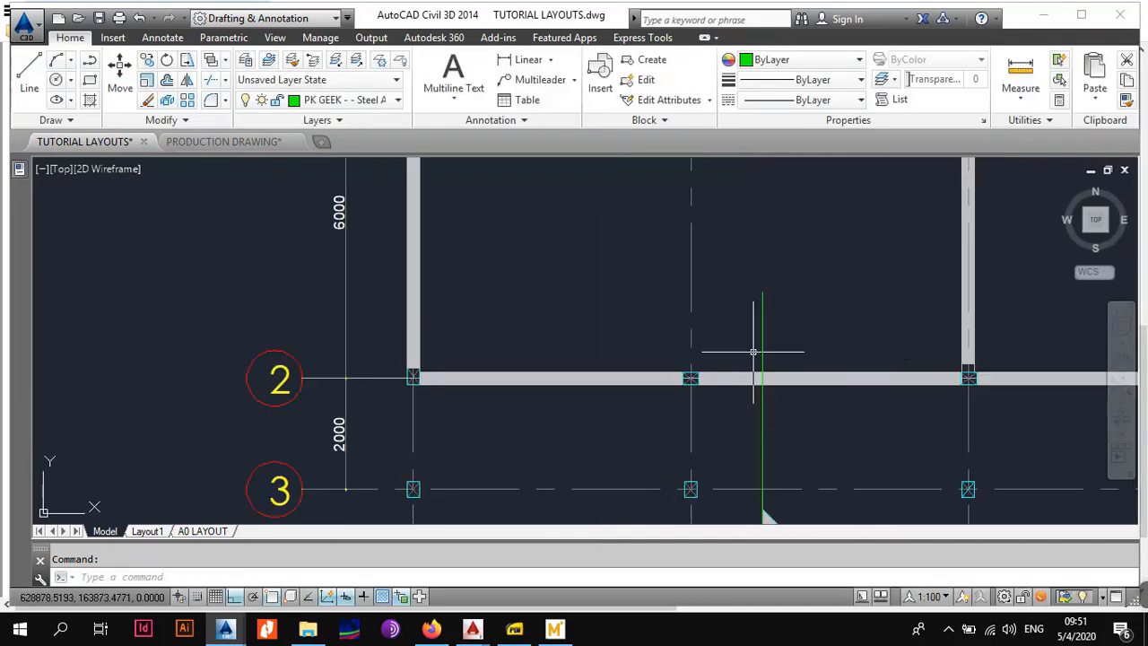
# Step: Send the solid hatch of the grid A wall between grids 1 and 2 to the back
pyautogui.scroll(4, 512, 307)
pyautogui.click(508, 303)
pyautogui.click(516, 309)
pyautogui.rightClick(509, 299)
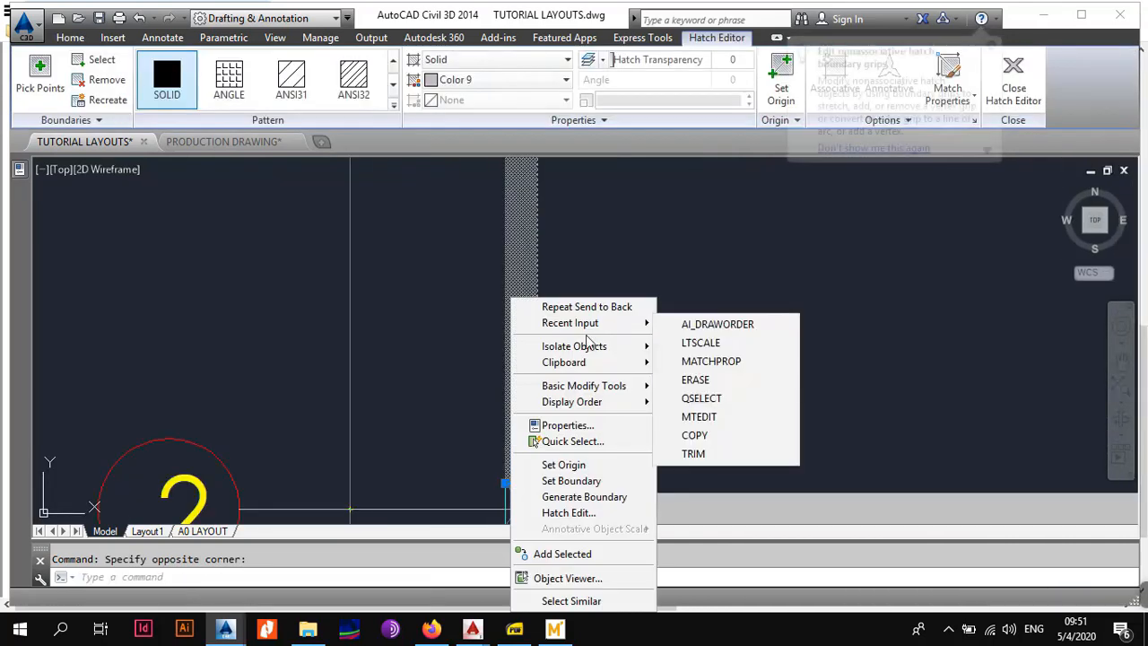
pyautogui.moveTo(568, 399)
pyautogui.click(766, 421)
pyautogui.press('Escape')
pyautogui.scroll(-5, 669, 395)
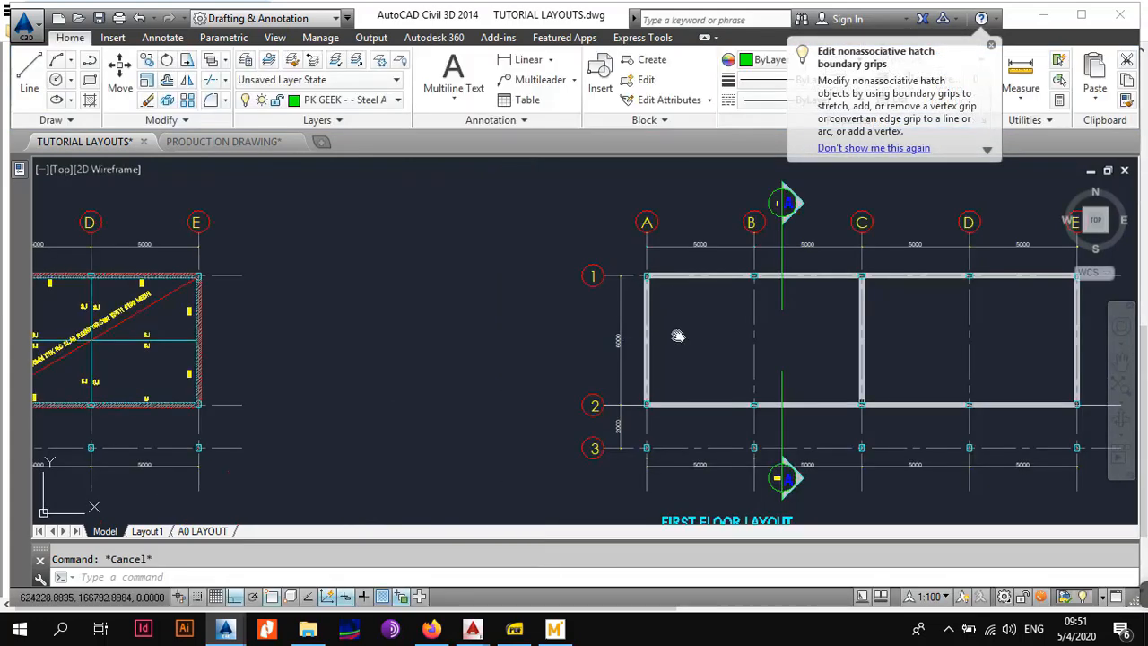
# Step: Stretch the end edge of the grid 1 wall hatch between C and D to align with the near face of the column at D
pyautogui.scroll(3, 597, 359)
pyautogui.moveTo(538, 342); pyautogui.dragTo(524, 334, button='middle')
pyautogui.moveTo(593, 305); pyautogui.dragTo(594, 329, button='middle')
pyautogui.scroll(5, 768, 294)
pyautogui.moveTo(655, 204); pyautogui.dragTo(694, 338, button='middle')
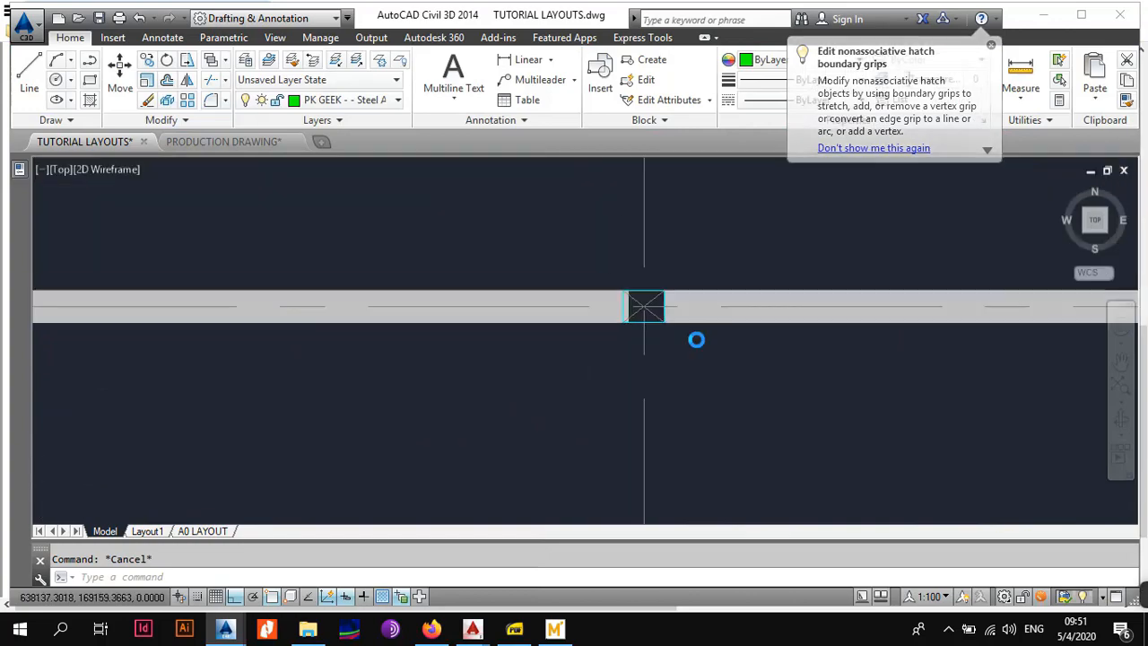
pyautogui.scroll(6, 643, 319)
pyautogui.moveTo(737, 366); pyautogui.dragTo(668, 367)
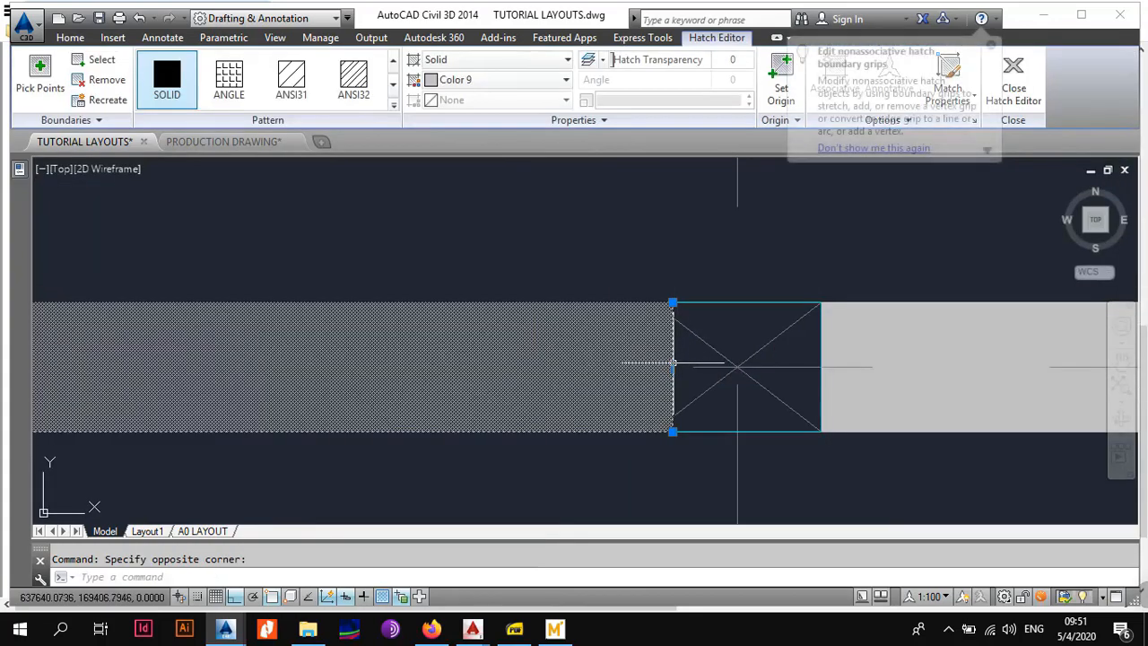
pyautogui.click(672, 366)
pyautogui.press('Escape')
pyautogui.press('Escape')
pyautogui.scroll(-10, 664, 351)
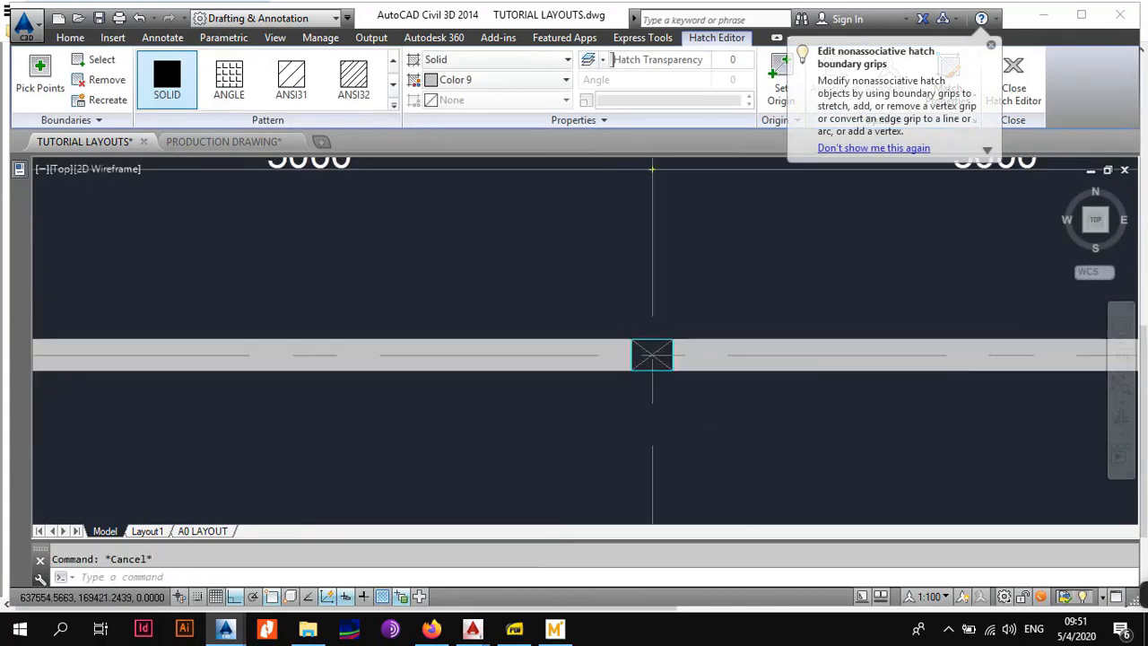
pyautogui.moveTo(591, 313); pyautogui.dragTo(565, 303, button='middle')
pyautogui.scroll(-3, 593, 323)
# Step: Switch to PROJECT2020-01-GROUNDLEVEL.dwg in AutoCAD Architecture, examine the 3D floor slab over the walls and columns, and return to TUTORIAL LAYOUTS.dwg
pyautogui.moveTo(471, 623)
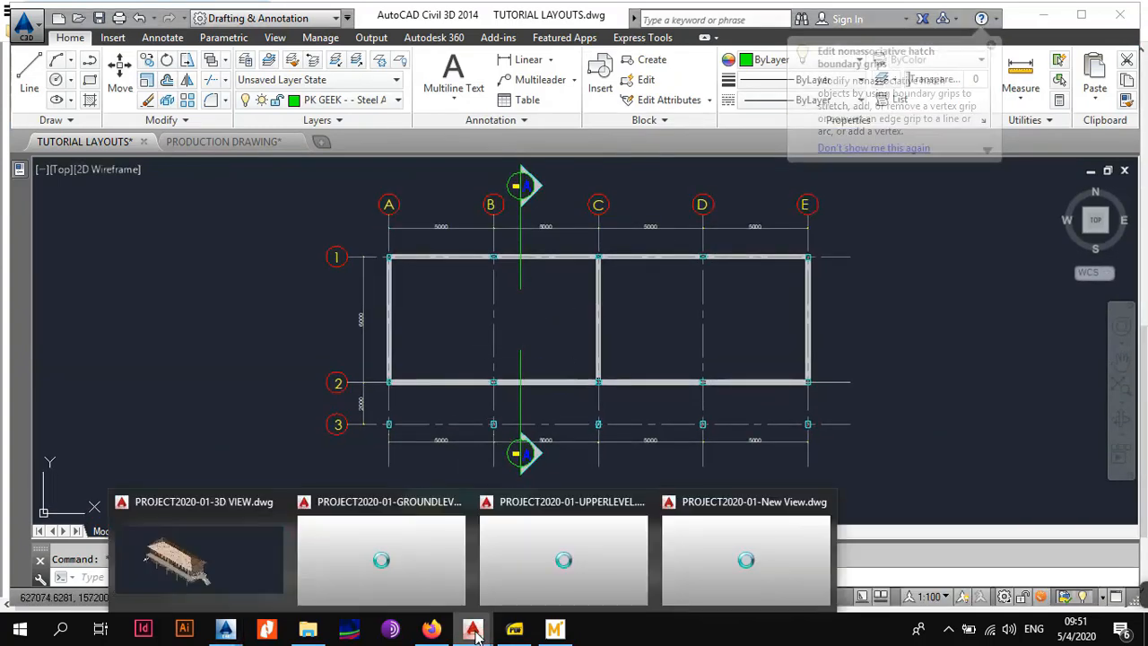
pyautogui.click(408, 555)
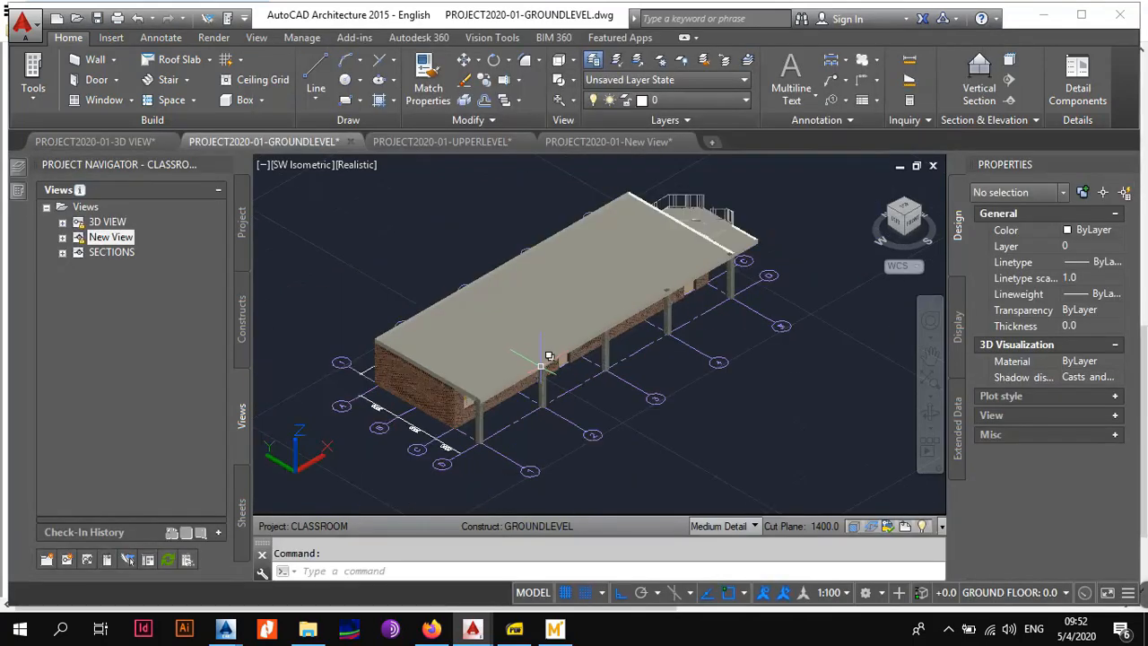
pyautogui.scroll(3, 665, 314)
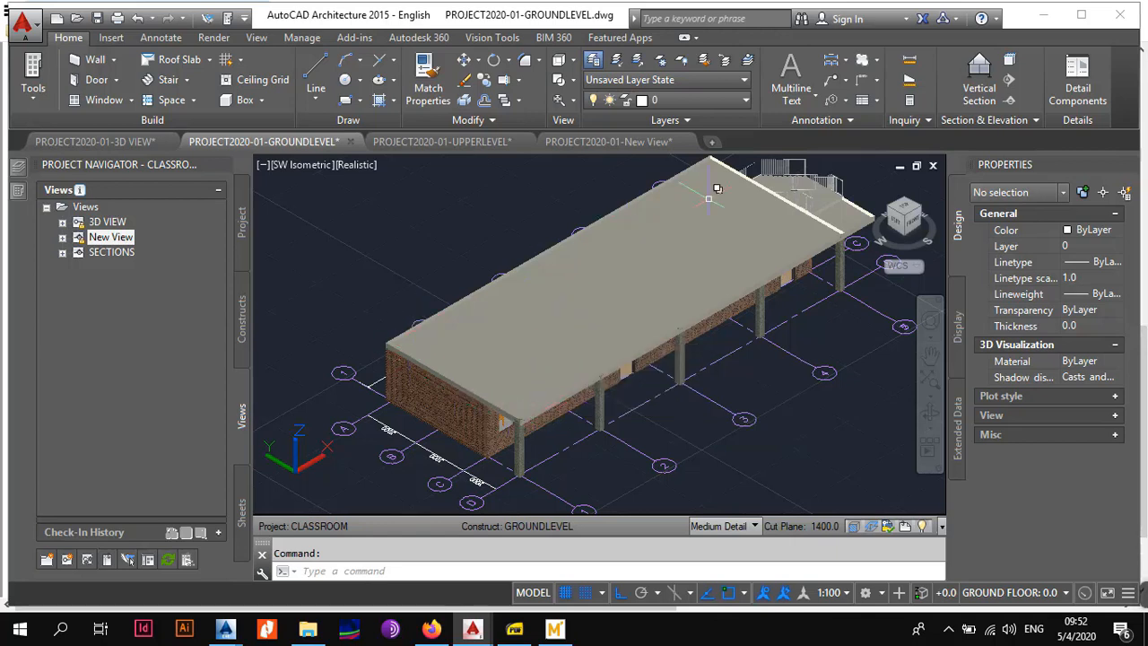
pyautogui.moveTo(225, 629)
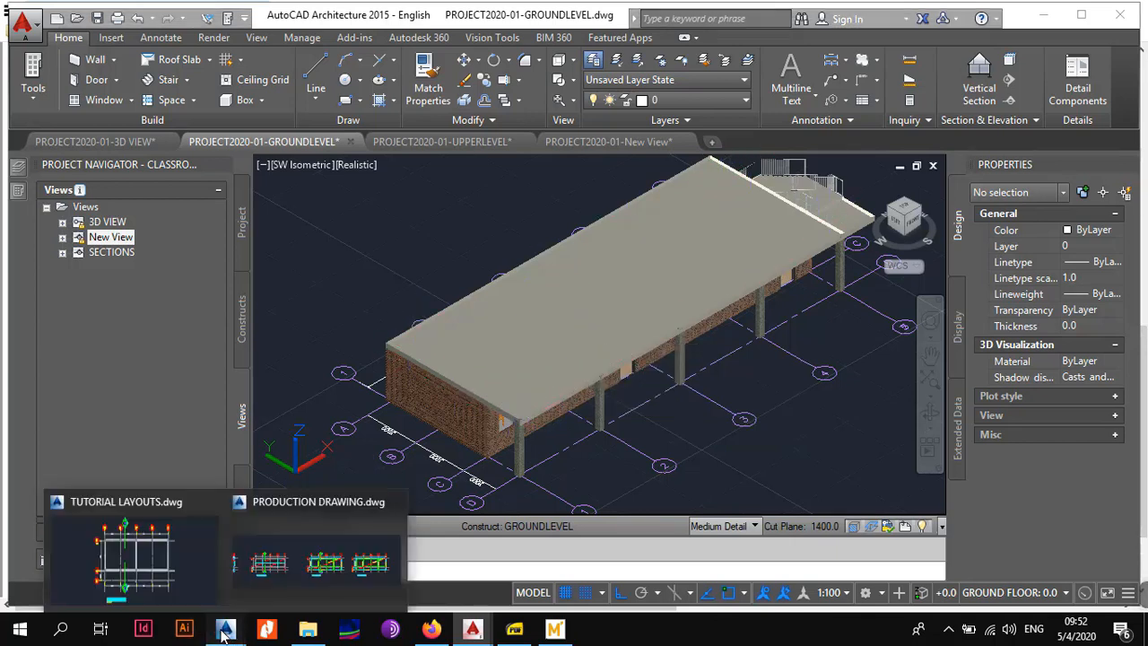
pyautogui.click(184, 557)
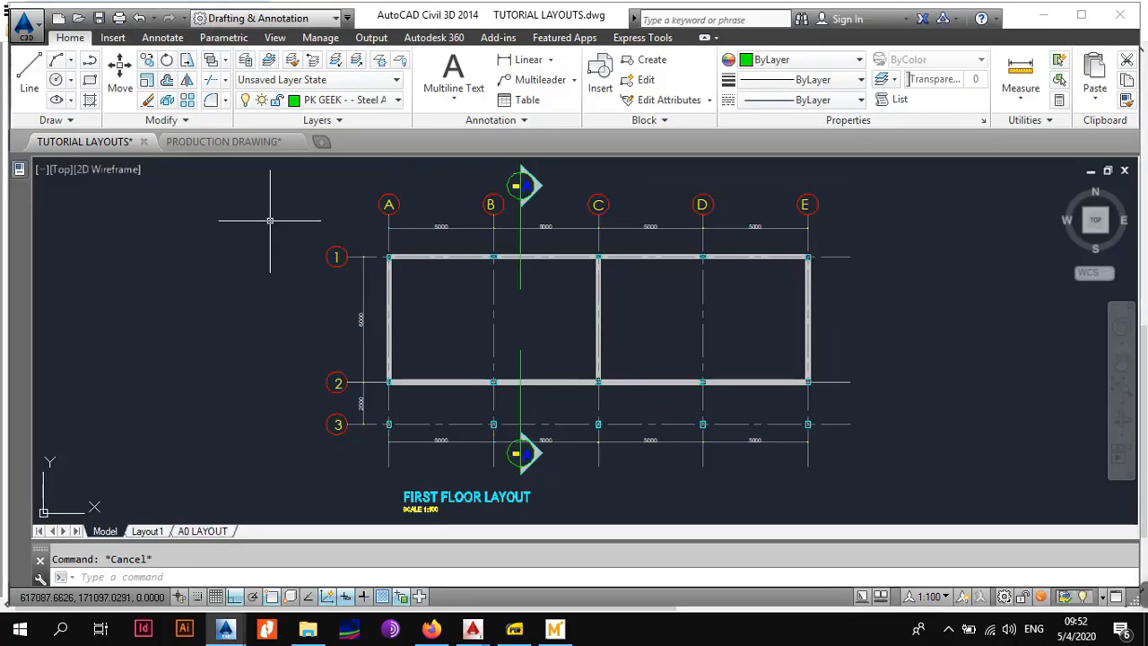
# Step: Draw a rectangular slab outline on layer PK GEEK -- Concrete Above Plan, from the outer corner of column A1 to that of column E3
pyautogui.click(89, 80)
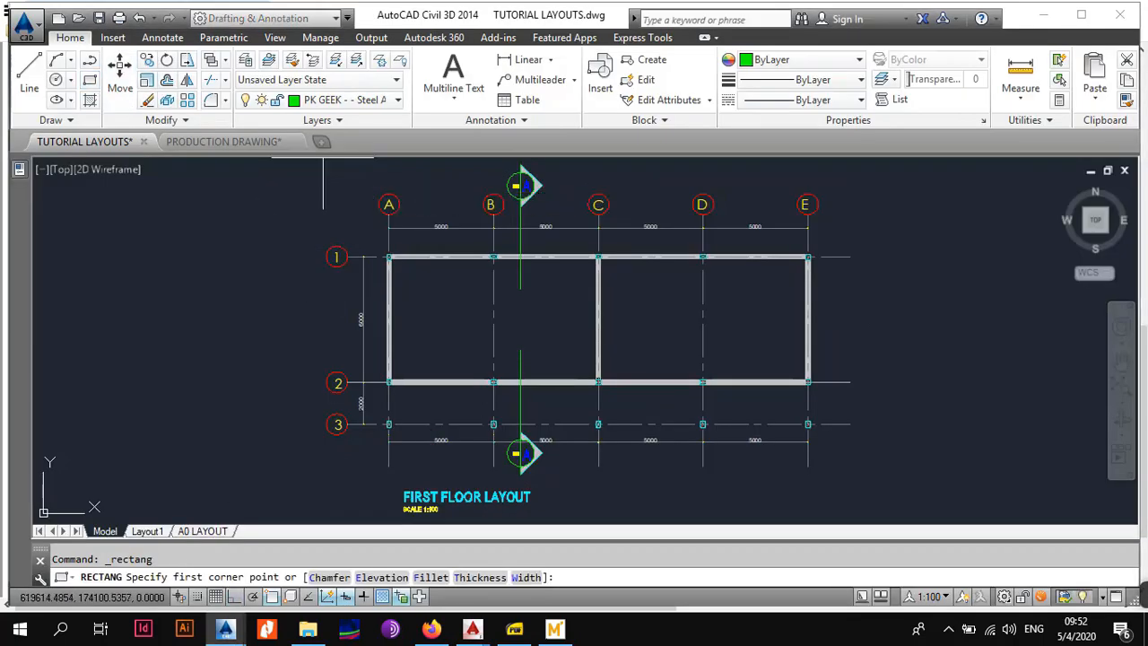
pyautogui.click(345, 100)
pyautogui.scroll(-10, 426, 348)
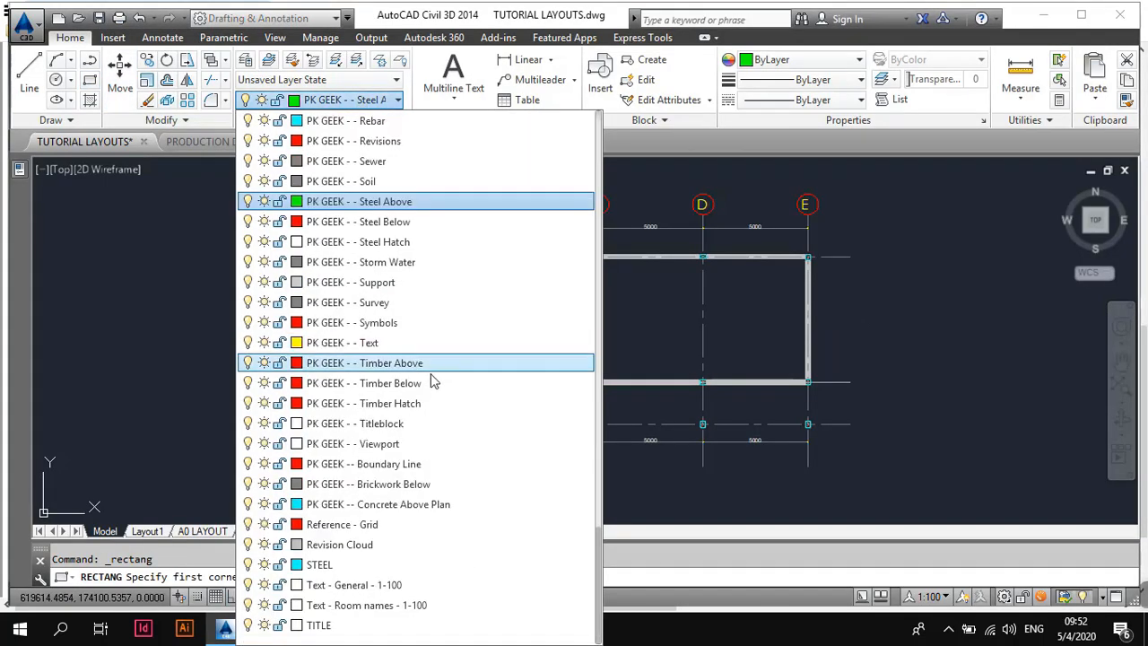
pyautogui.click(397, 505)
pyautogui.scroll(7, 400, 260)
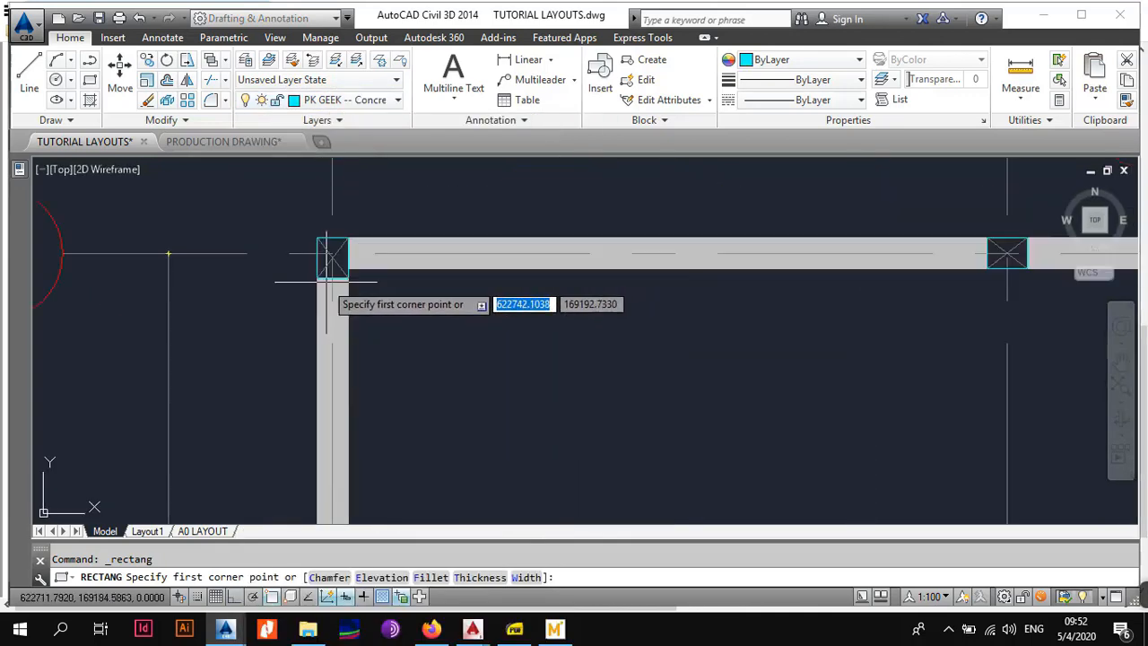
pyautogui.click(388, 259)
pyautogui.scroll(-5, 403, 328)
pyautogui.scroll(-4, 590, 321)
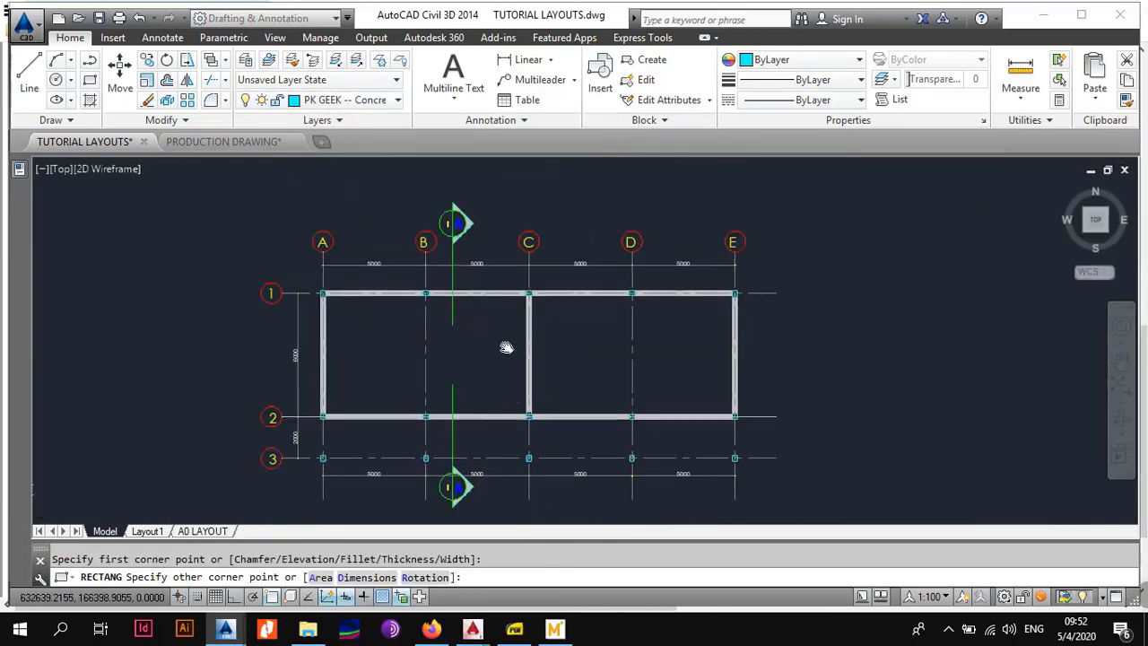
pyautogui.scroll(8, 595, 390)
pyautogui.scroll(-4, 598, 435)
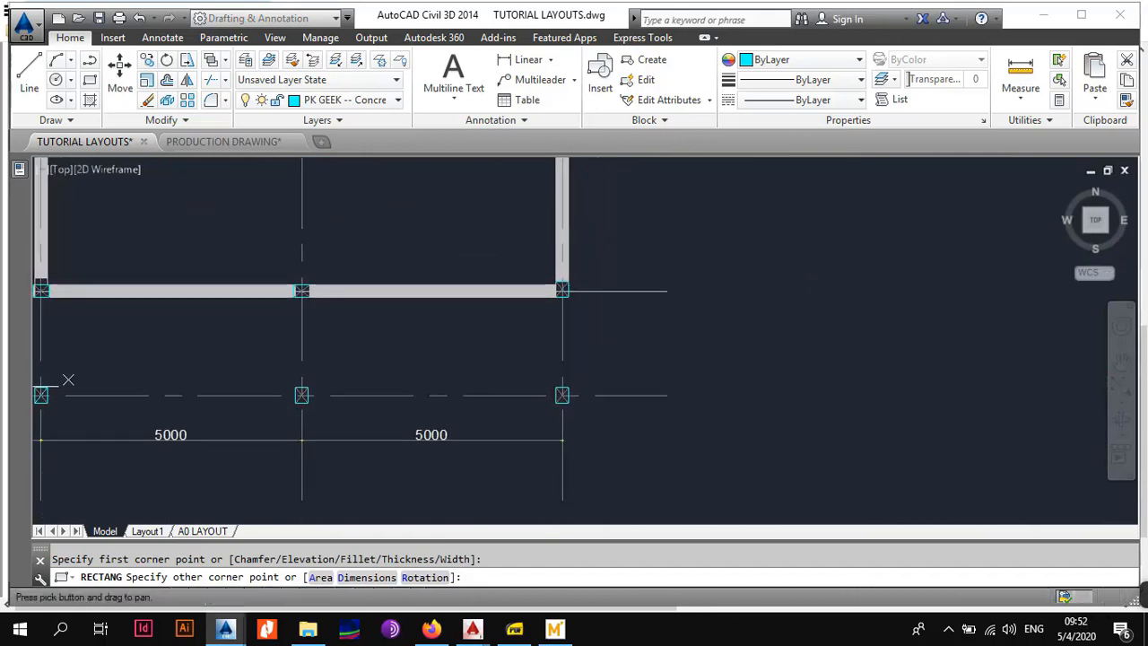
pyautogui.scroll(8, 551, 410)
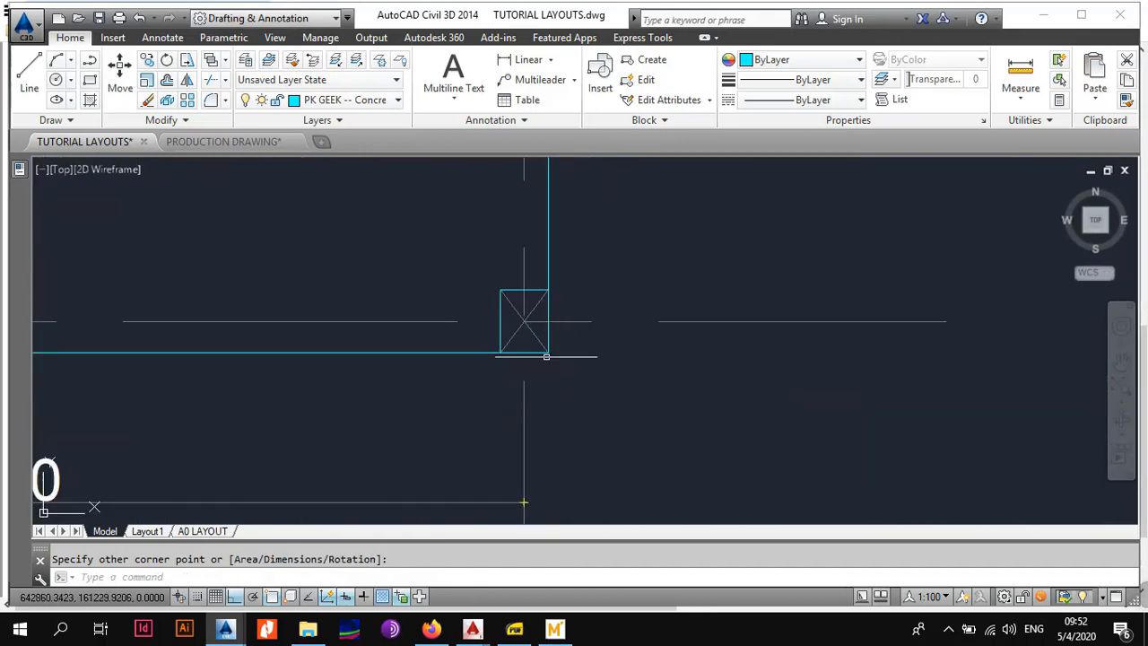
pyautogui.scroll(-4, 549, 352)
pyautogui.press('Escape')
# Step: Examine the slab outline around the plan, checking its alignment with the outer faces of the corner columns on grids A and E
pyautogui.scroll(1, 359, 375)
pyautogui.moveTo(265, 265); pyautogui.dragTo(310, 359, button='middle')
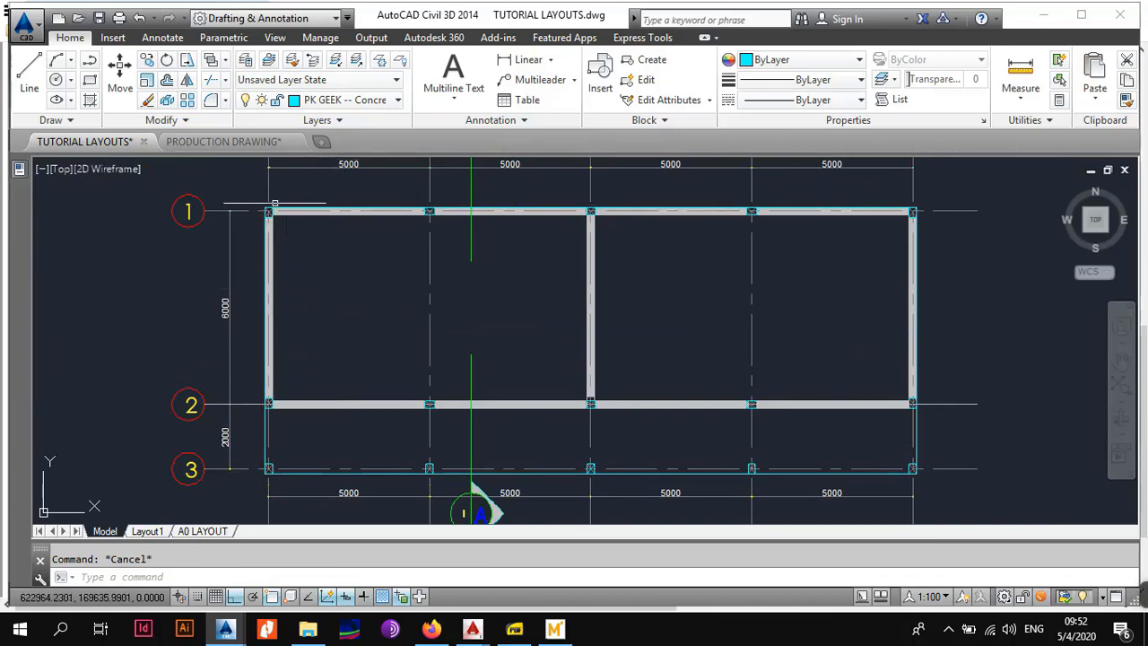
pyautogui.moveTo(274, 203); pyautogui.dragTo(283, 247, button='middle')
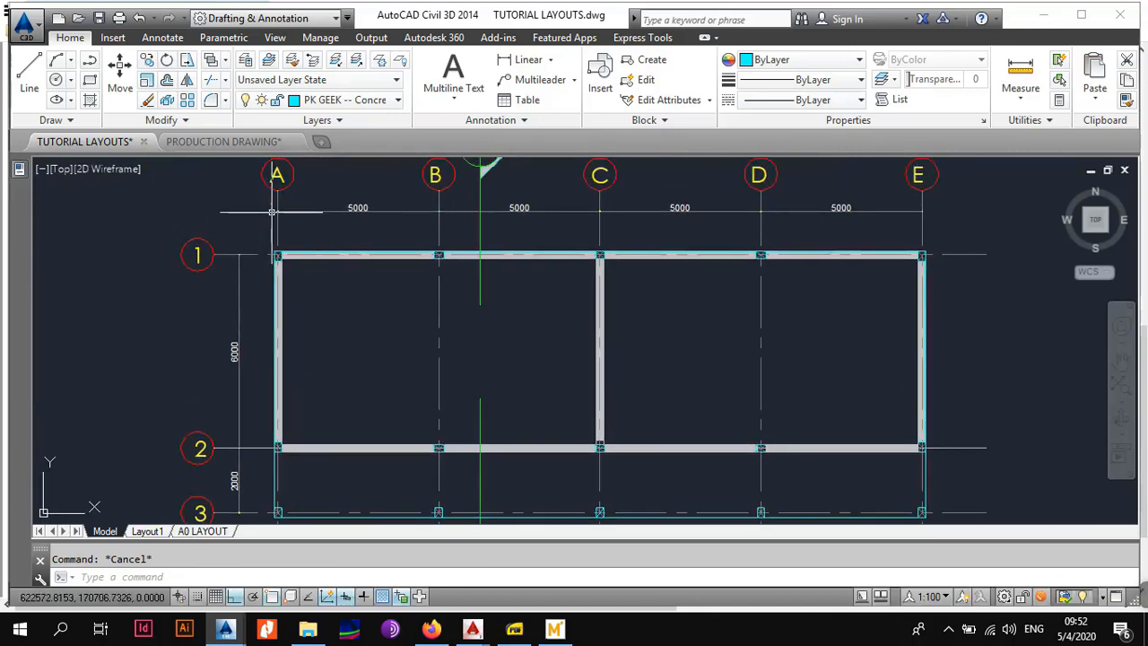
pyautogui.scroll(4, 274, 251)
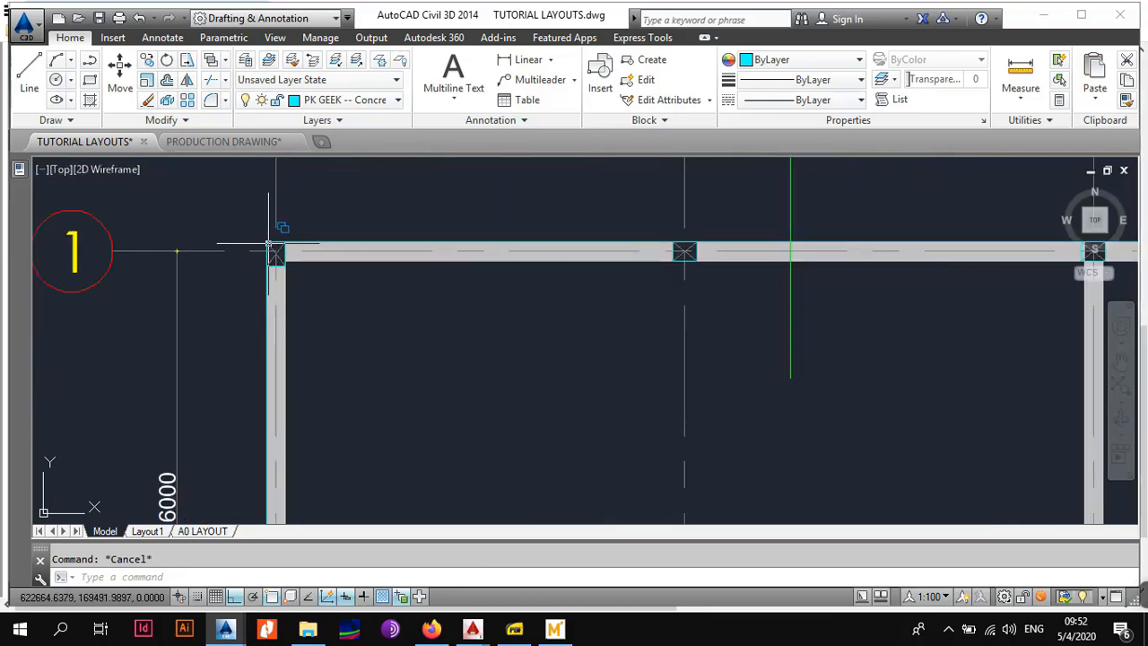
pyautogui.scroll(-4, 276, 248)
pyautogui.moveTo(284, 305); pyautogui.dragTo(283, 170, button='middle')
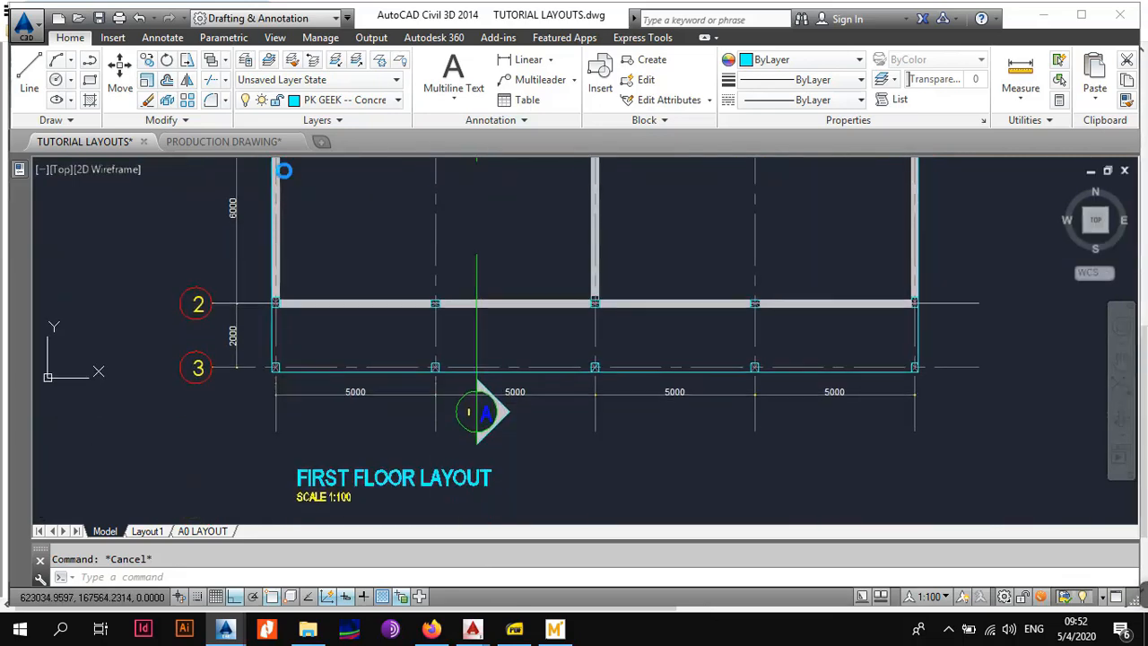
pyautogui.scroll(4, 277, 358)
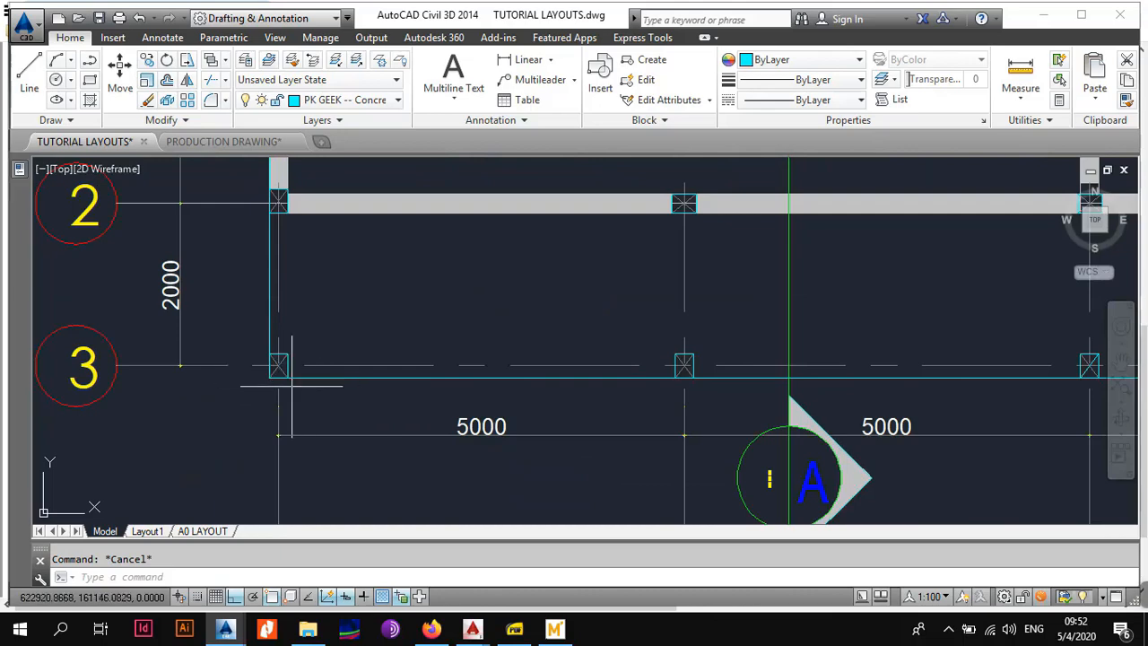
pyautogui.scroll(-4, 275, 378)
pyautogui.moveTo(908, 394)
pyautogui.mouseDown(button='middle')
pyautogui.moveTo(596, 400)
pyautogui.moveTo(624, 431)
pyautogui.mouseUp(button='middle')
pyautogui.scroll(4, 596, 400)
pyautogui.scroll(2, 599, 398)
pyautogui.scroll(-6, 623, 341)
pyautogui.scroll(8, 628, 426)
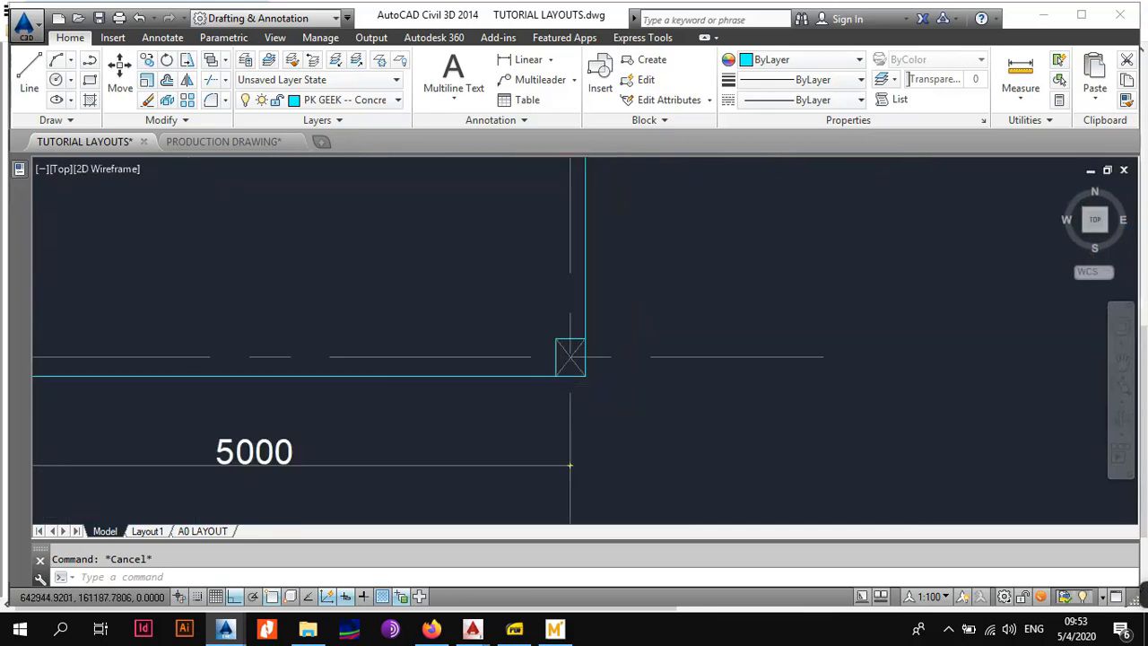
pyautogui.scroll(-6, 579, 361)
pyautogui.scroll(2, 685, 341)
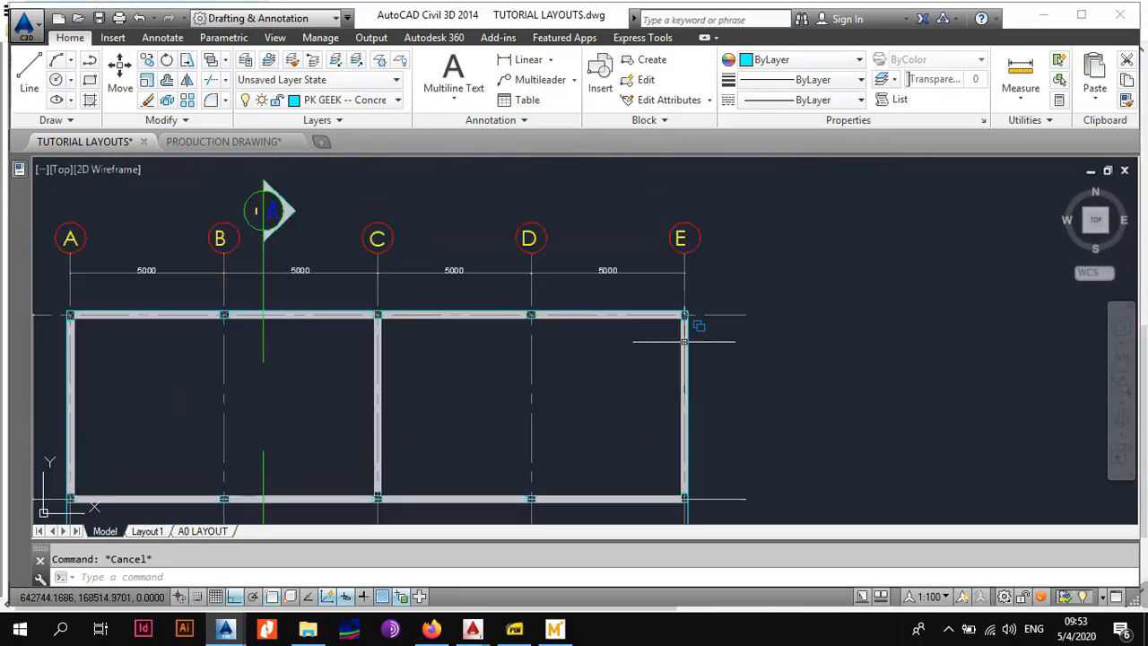
pyautogui.scroll(2, 684, 341)
pyautogui.scroll(-2, 682, 305)
pyautogui.moveTo(678, 330); pyautogui.dragTo(738, 224, button='middle')
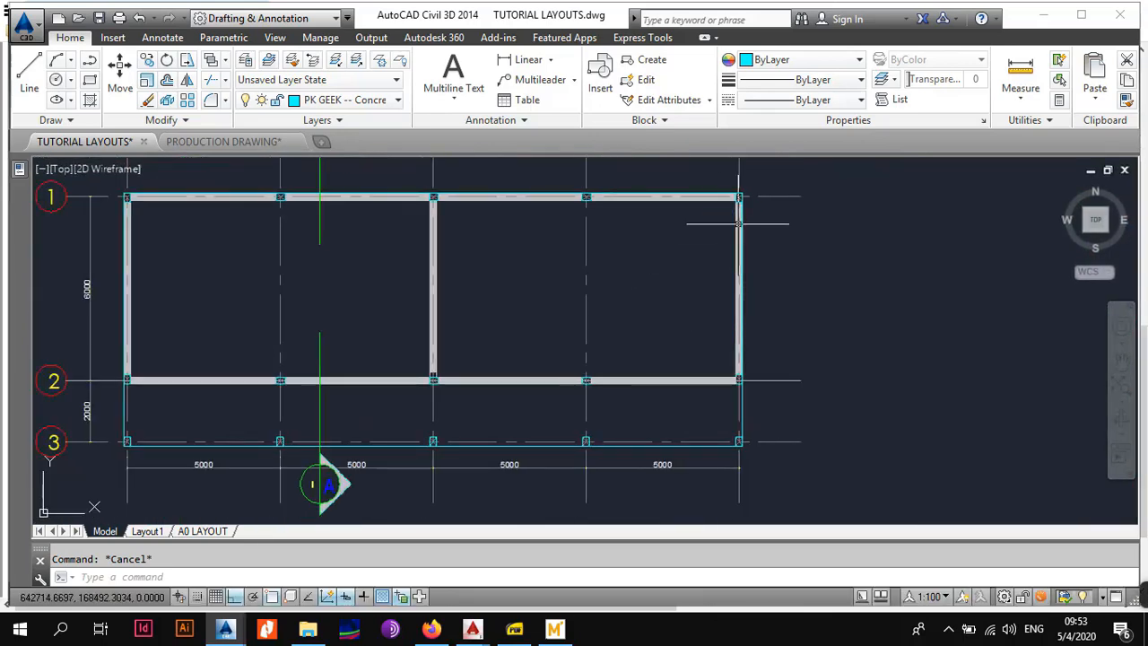
# Step: Draw a diagonal line across the slab from its outline's outer corner at A3 to the outer corner of column E1
pyautogui.click(29, 73)
pyautogui.scroll(4, 147, 432)
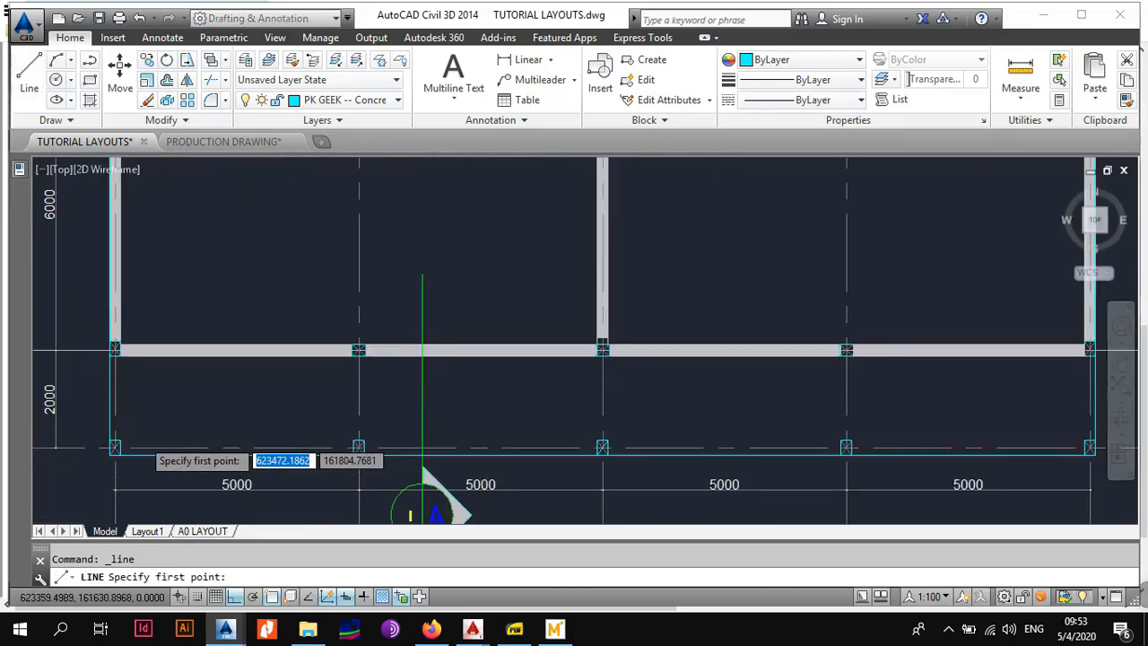
pyautogui.click(98, 463)
pyautogui.scroll(-4, 461, 277)
pyautogui.scroll(2, 556, 262)
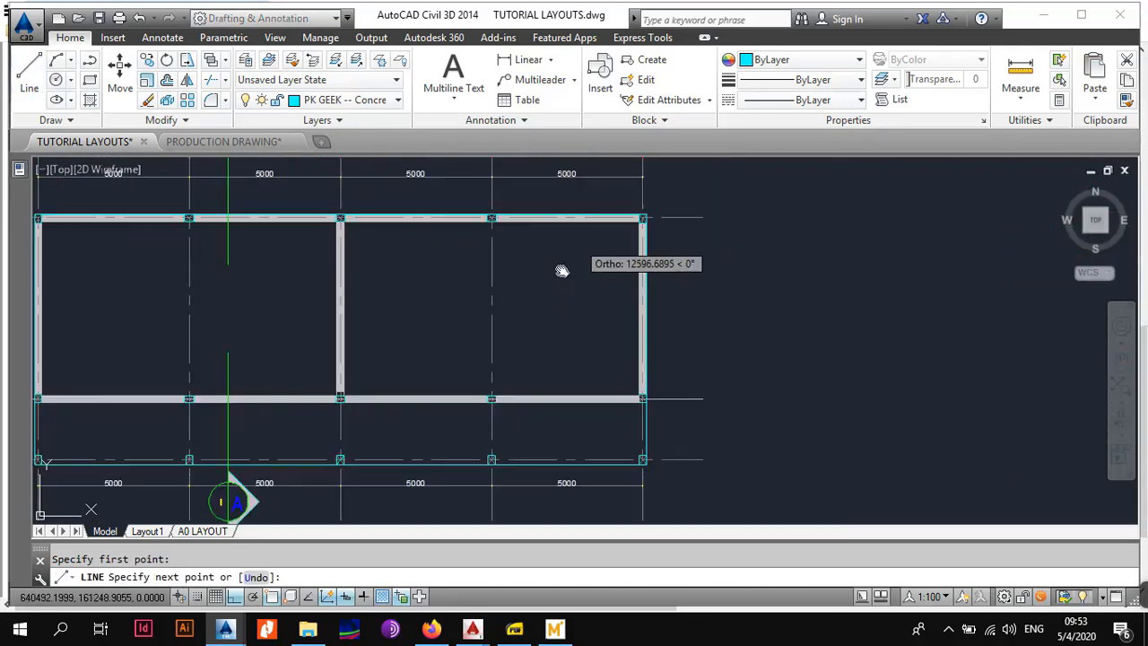
pyautogui.scroll(3, 660, 217)
pyautogui.click(614, 225)
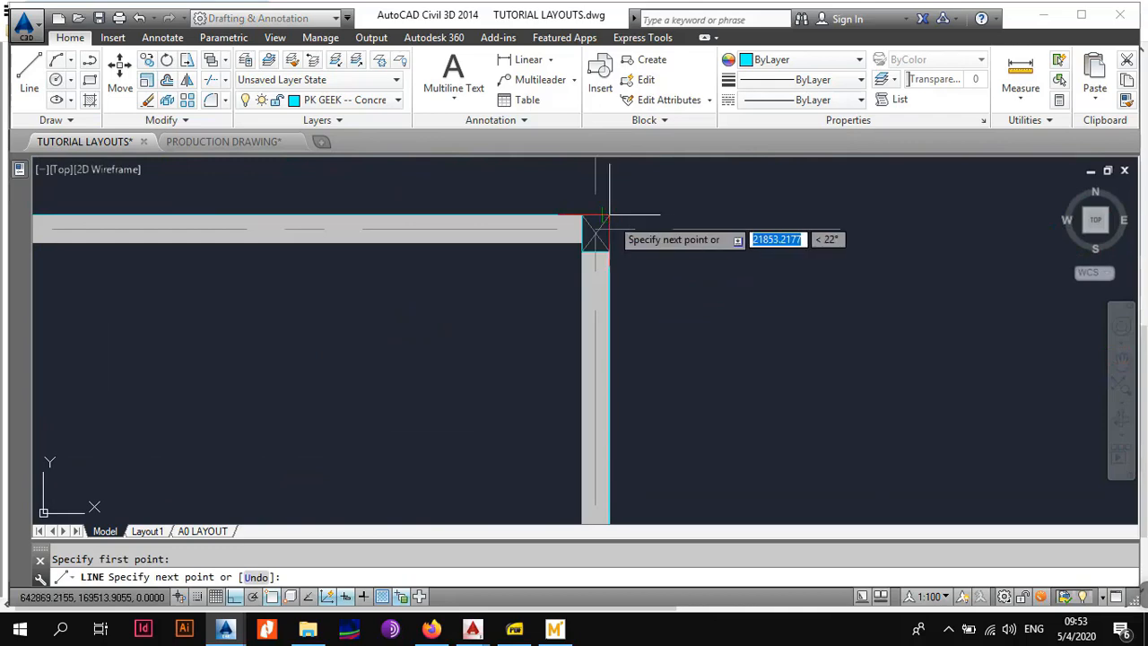
pyautogui.scroll(-3, 592, 229)
pyautogui.moveTo(402, 310); pyautogui.dragTo(470, 282, button='middle')
pyautogui.press('Escape')
# Step: Assign the slab's diagonal line to layer PK GEEK - - Symbols
pyautogui.click(477, 279)
pyautogui.click(469, 275)
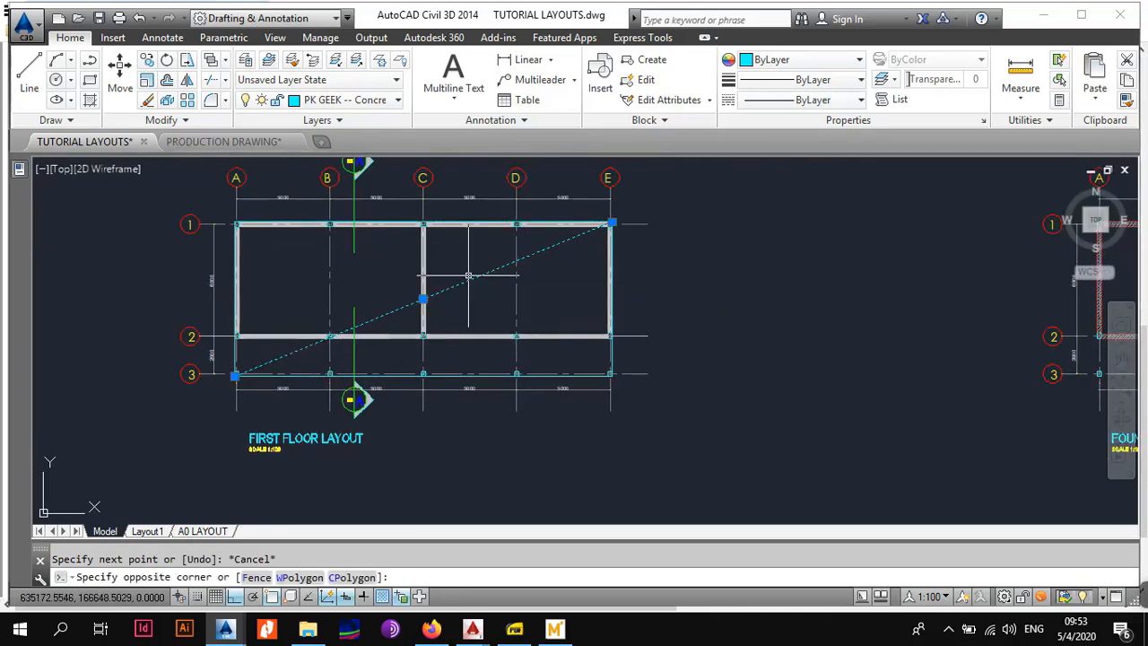
pyautogui.moveTo(280, 242); pyautogui.dragTo(448, 301, button='middle')
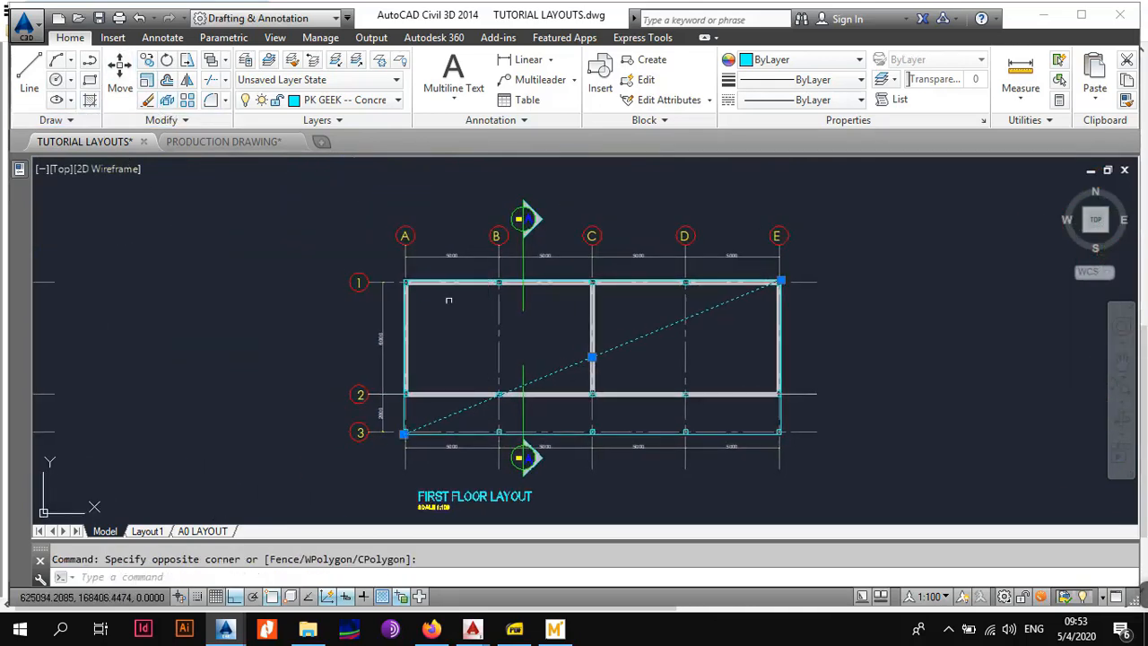
pyautogui.click(377, 100)
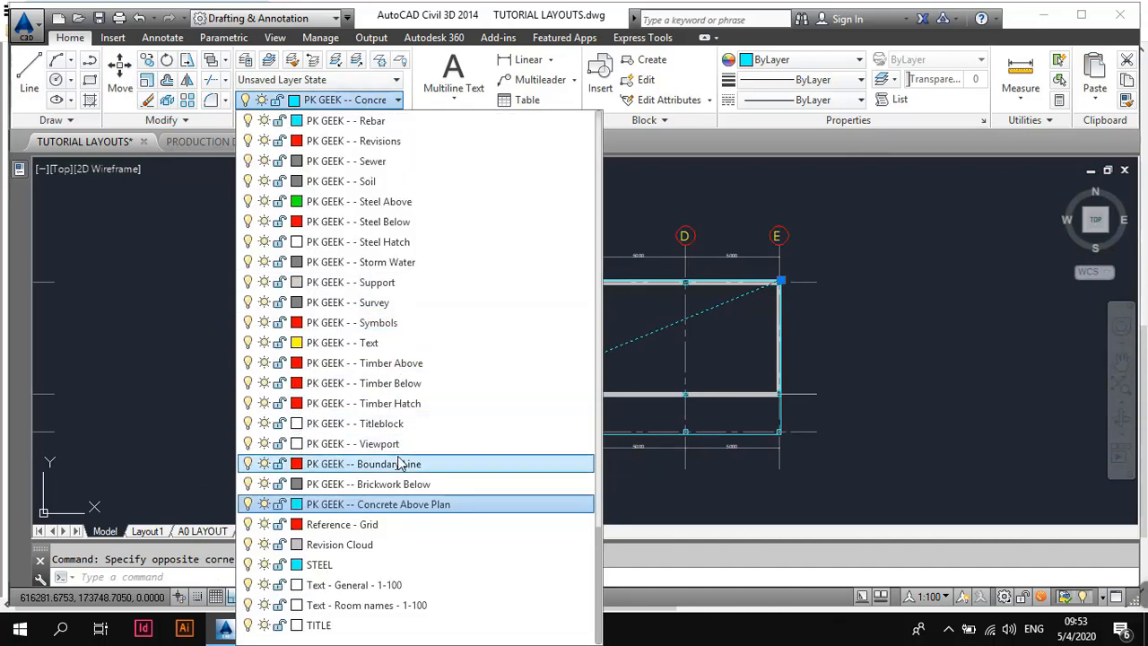
pyautogui.click(395, 322)
pyautogui.press('Escape')
# Step: Copy the 150MM THK RC SLAB REINFORCED WITH S193 MESH note from the ground floor's C–E panel into the First Floor Layout near grid C
pyautogui.scroll(-4, 648, 346)
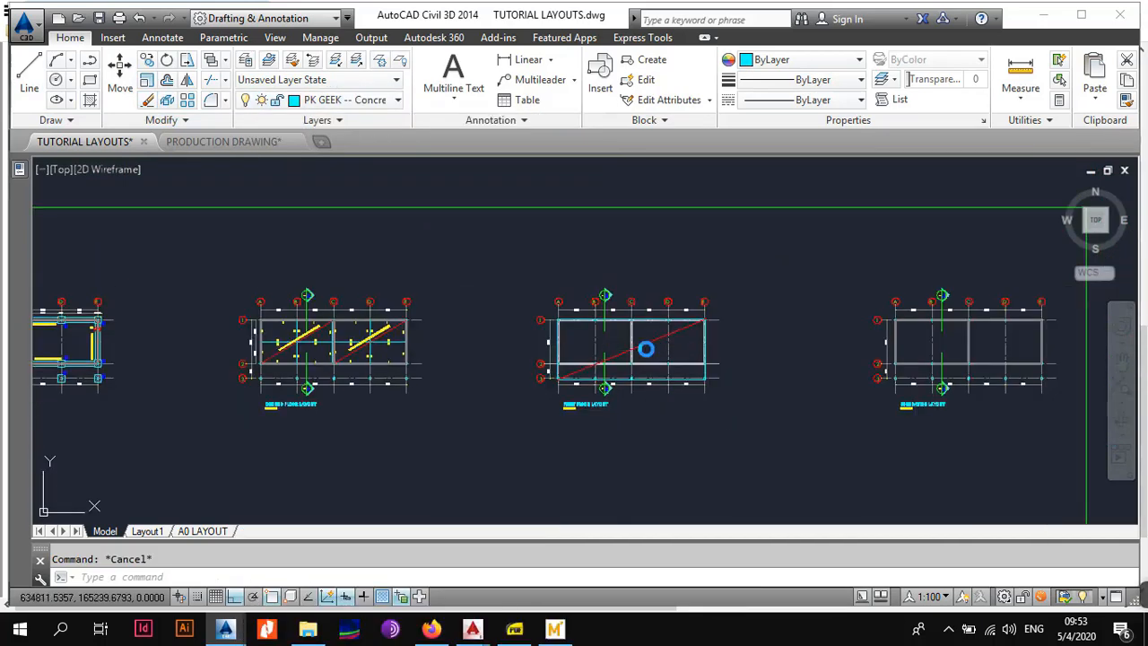
pyautogui.scroll(2, 648, 346)
pyautogui.scroll(5, 274, 302)
pyautogui.click(286, 264)
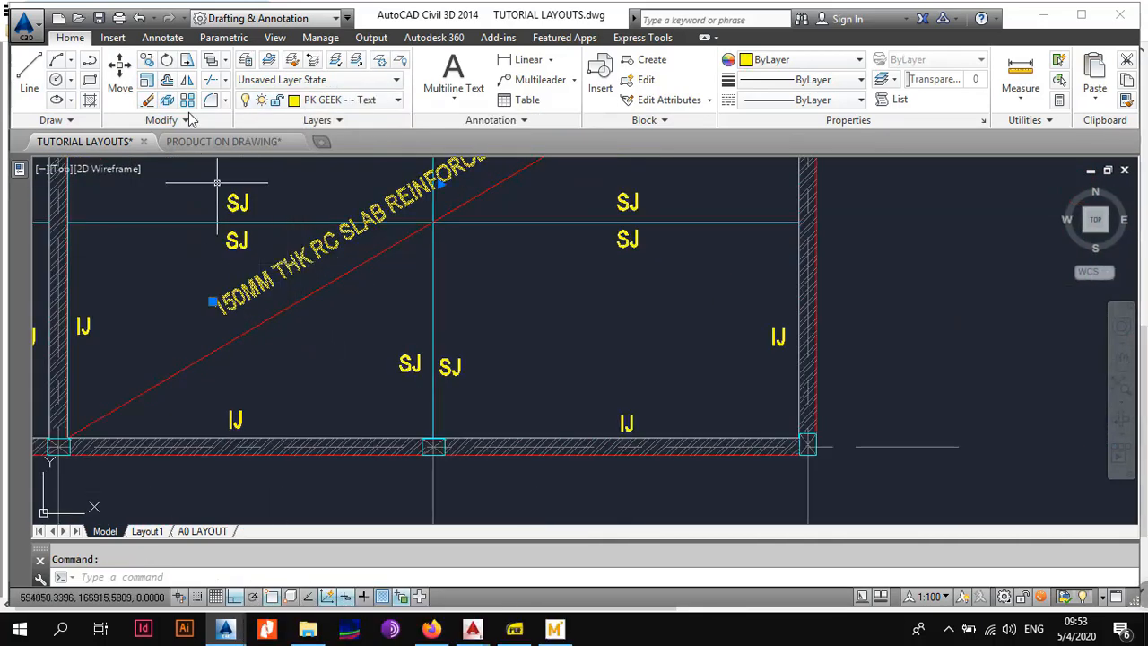
pyautogui.click(308, 255)
pyautogui.scroll(-8, 412, 357)
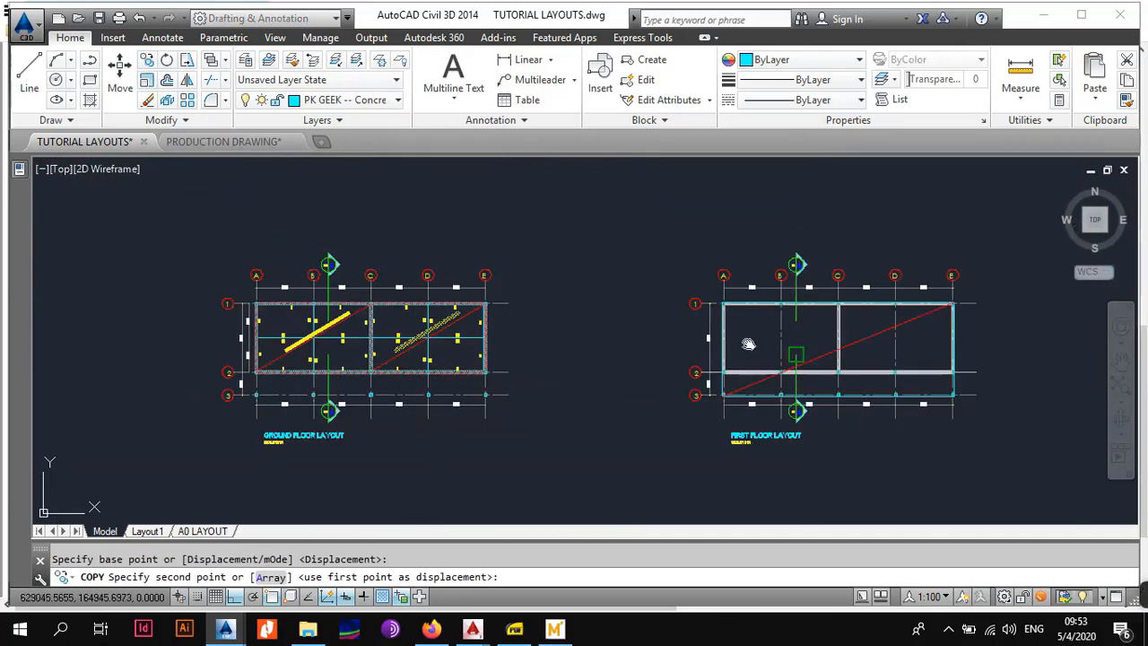
pyautogui.moveTo(748, 343); pyautogui.dragTo(429, 336, button='middle')
pyautogui.scroll(6, 529, 348)
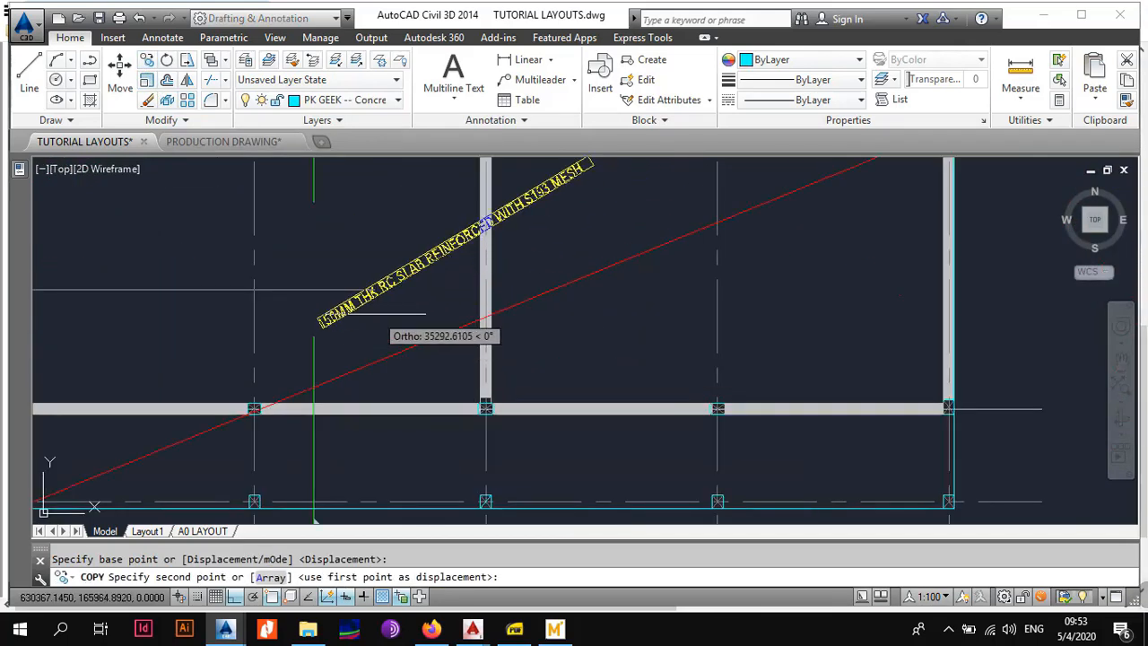
pyautogui.click(371, 358)
pyautogui.press('Escape')
# Step: Try to rotate the copied slab note to the slope of the red diagonal with ortho off
pyautogui.click(421, 304)
pyautogui.click(391, 258)
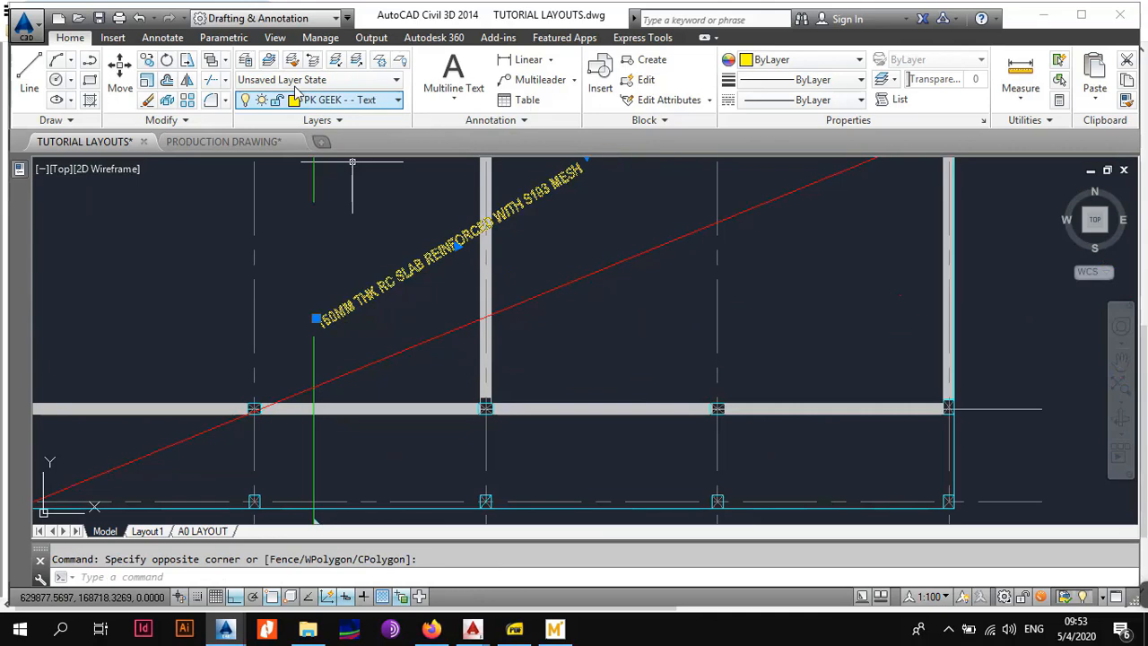
pyautogui.click(169, 61)
pyautogui.click(445, 250)
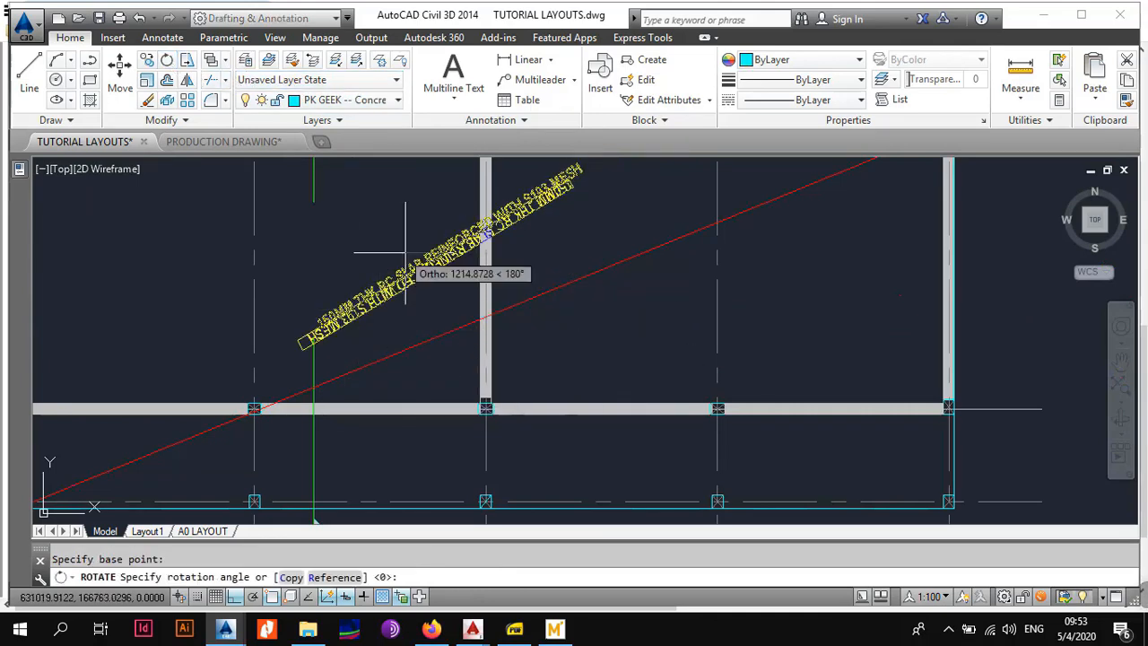
pyautogui.press('F8')
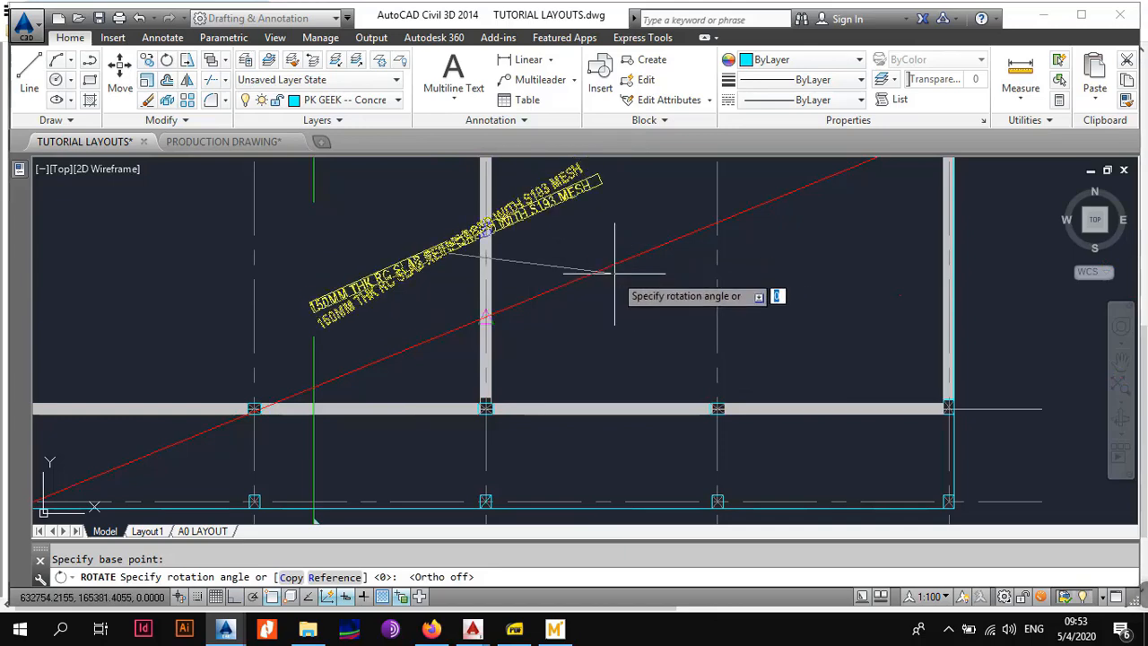
pyautogui.click(525, 327)
# Step: Rotate the slab note with object snap off so it slopes upward like the red diagonal
pyautogui.click(427, 251)
pyautogui.click(407, 223)
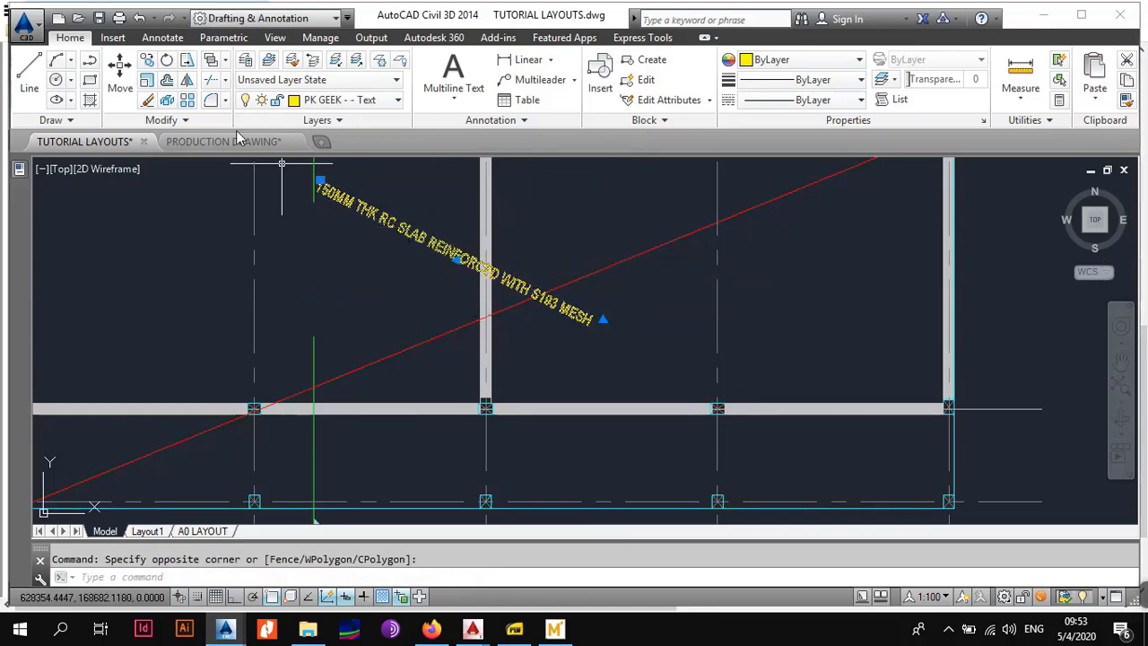
pyautogui.click(167, 59)
pyautogui.click(484, 256)
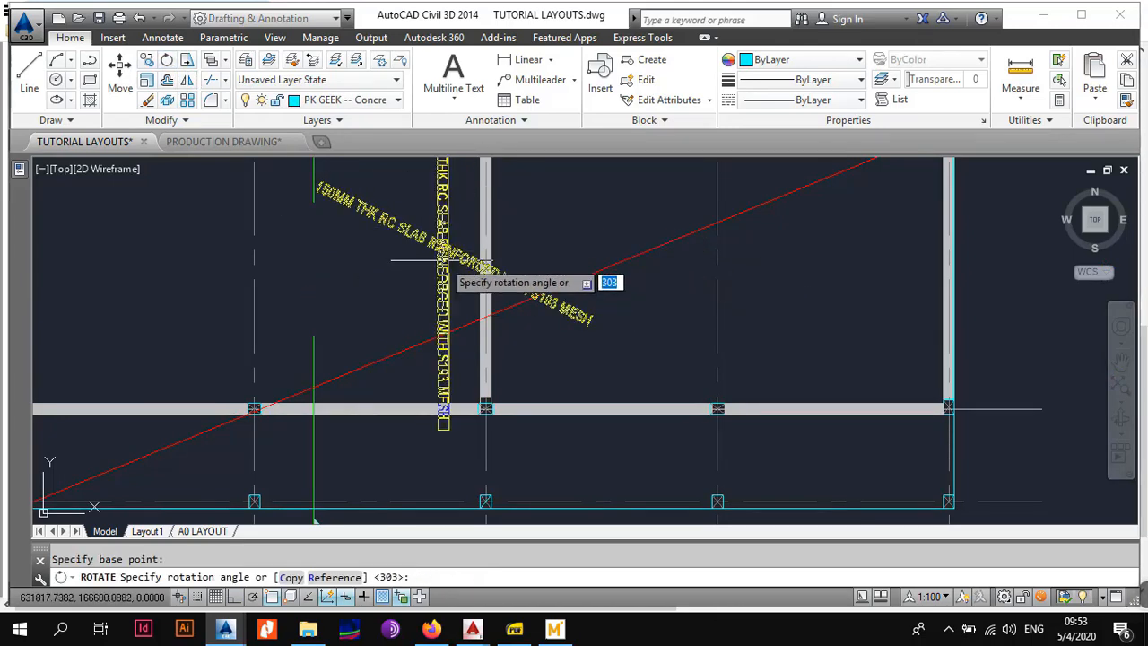
pyautogui.press('F3')
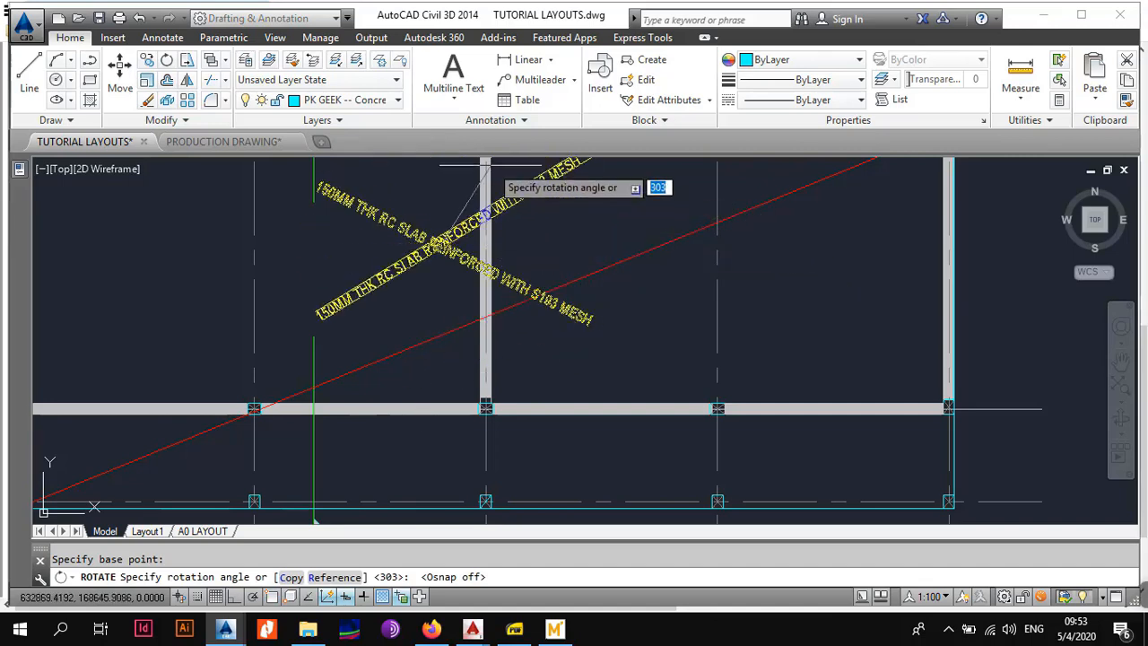
pyautogui.click(492, 175)
# Step: Move the slab note to just above the red diagonal between grids C and E
pyautogui.click(448, 247)
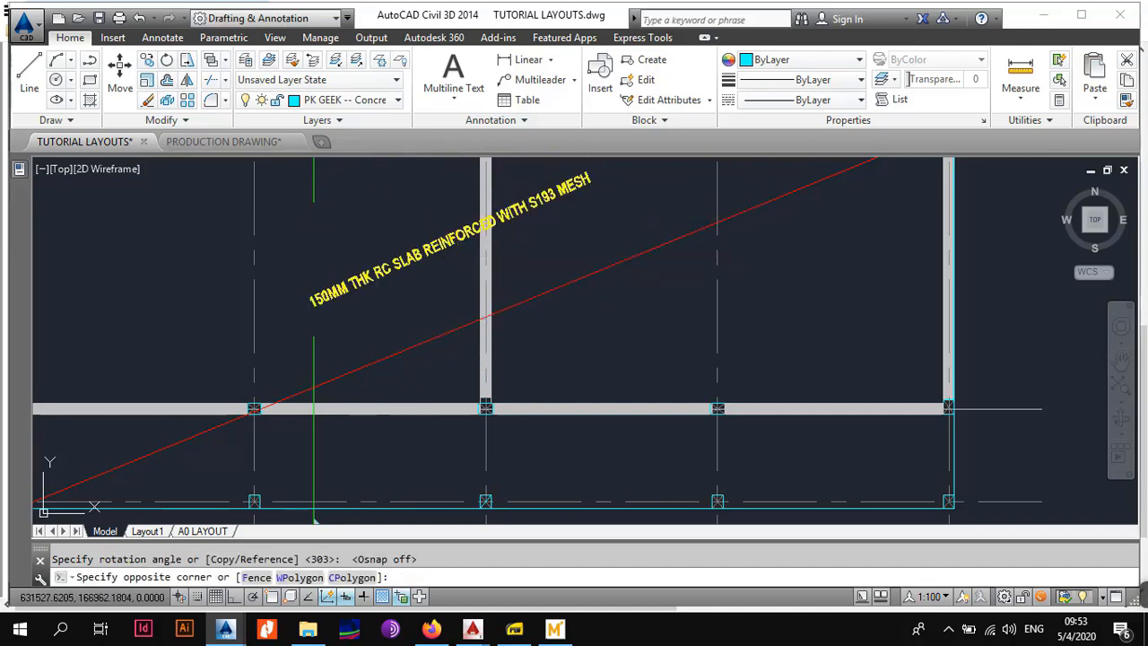
pyautogui.click(421, 223)
pyautogui.click(121, 71)
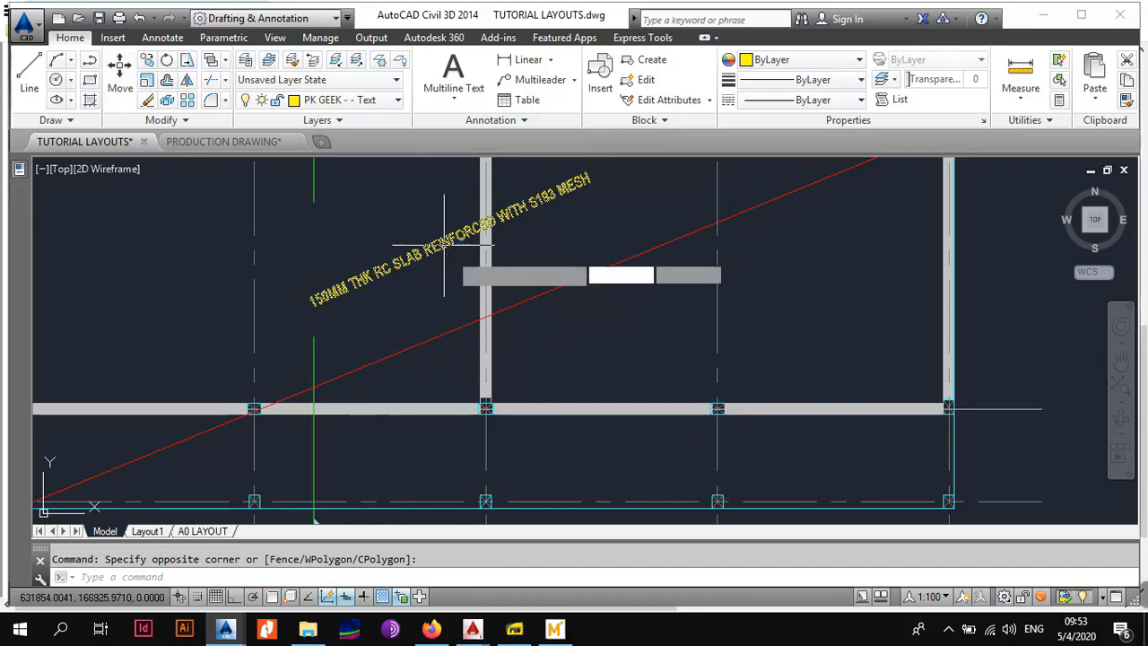
pyautogui.click(434, 266)
pyautogui.scroll(-4, 577, 328)
pyautogui.scroll(5, 598, 288)
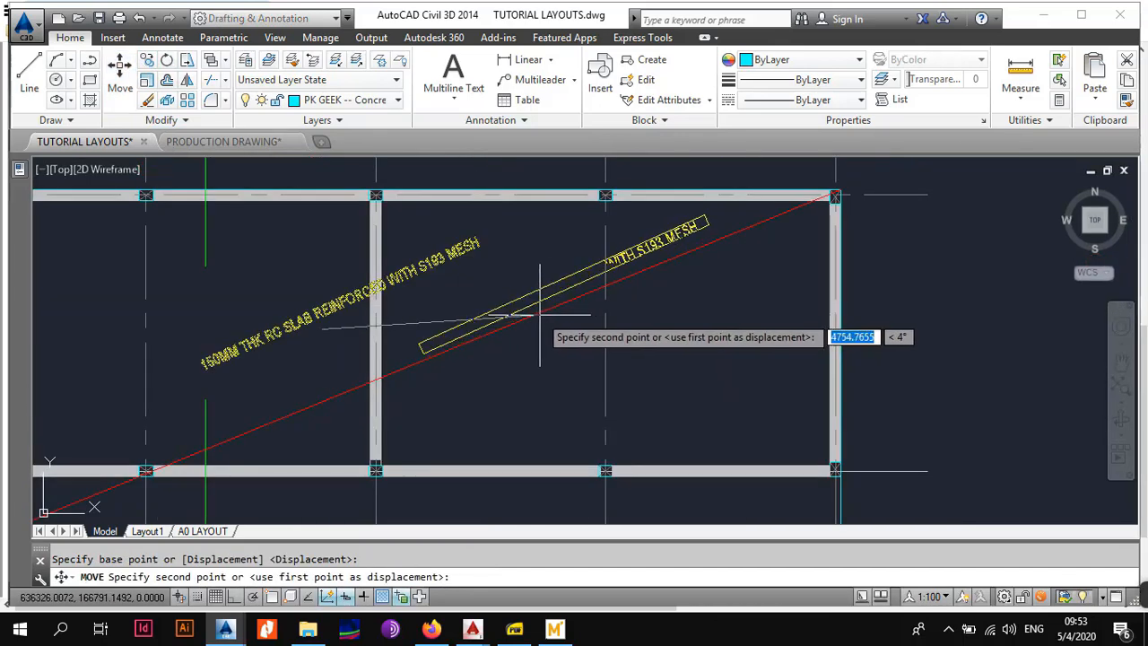
pyautogui.click(566, 307)
pyautogui.press('Escape')
# Step: Rotate the slab note slightly to follow the slope of the red diagonal more closely
pyautogui.scroll(2, 566, 308)
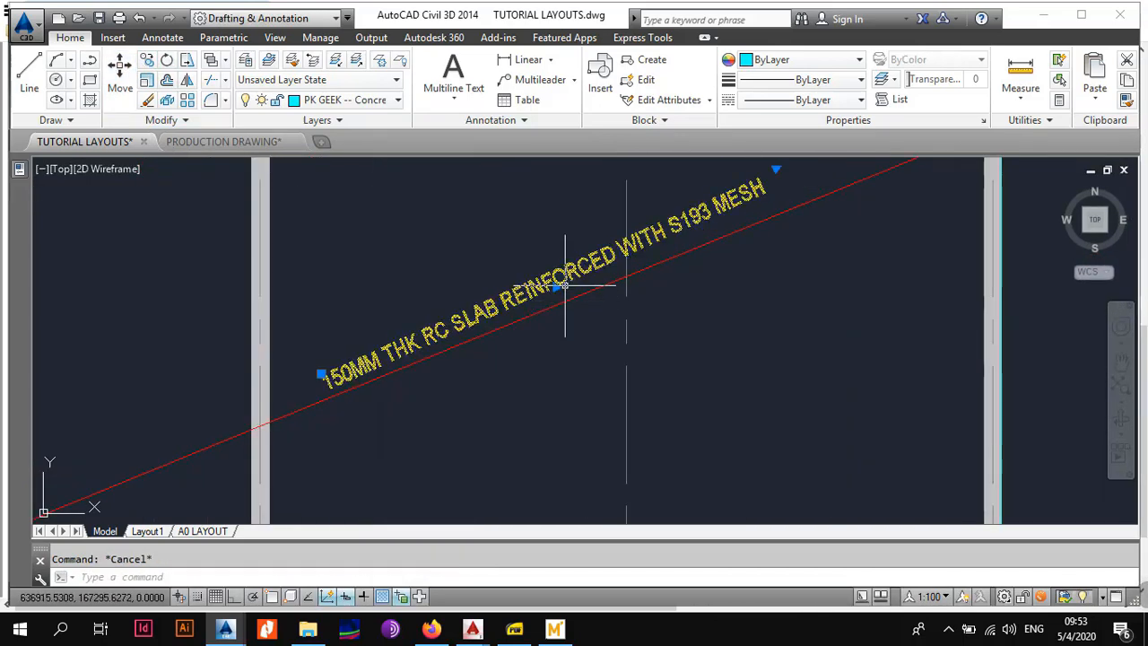
pyautogui.click(167, 59)
pyautogui.click(625, 280)
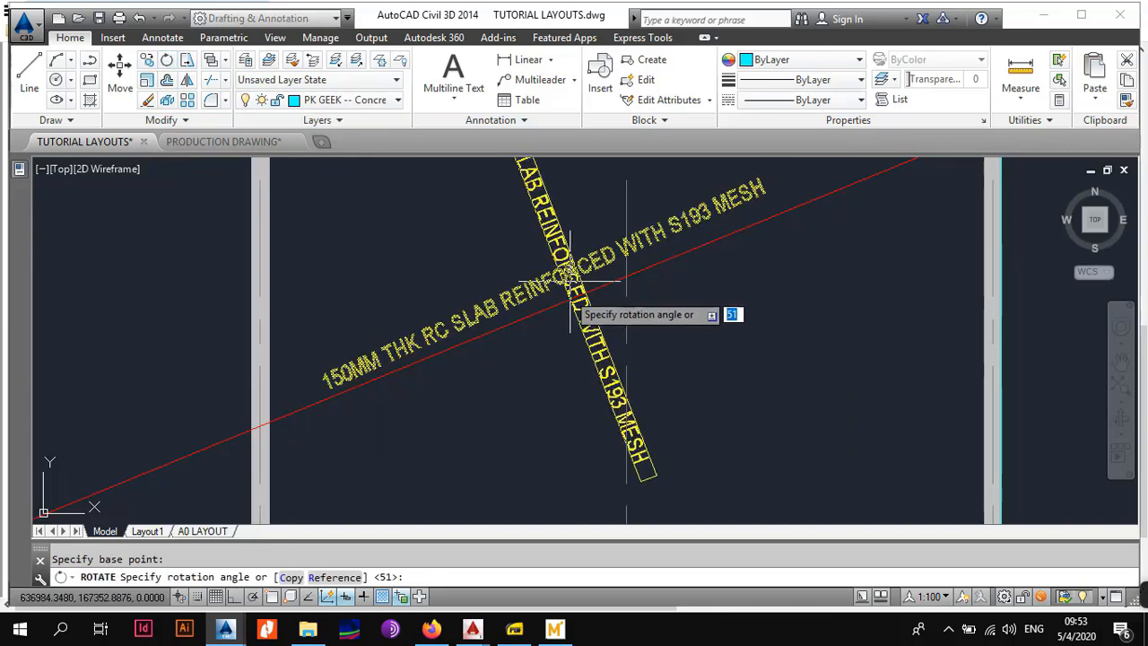
pyautogui.click(777, 272)
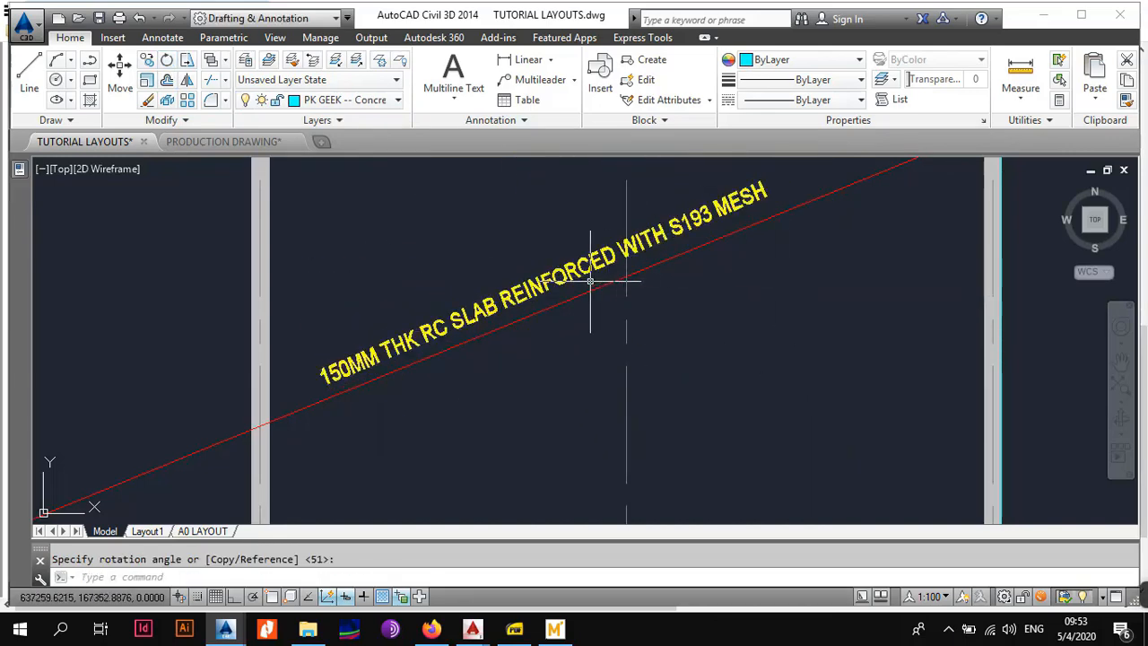
pyautogui.click(590, 280)
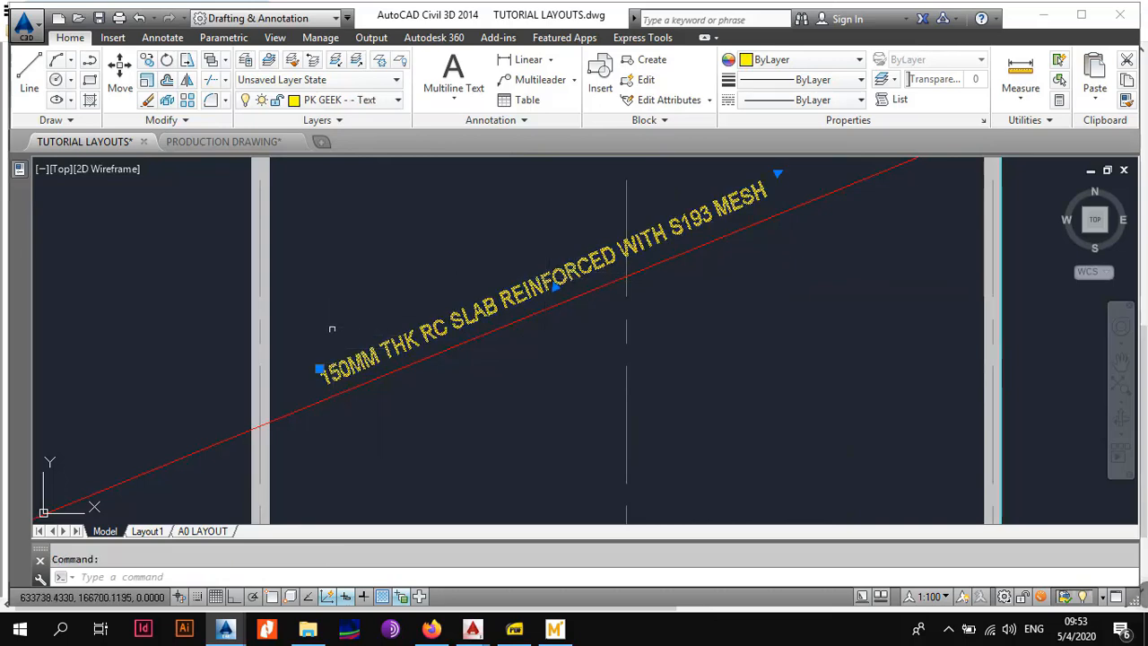
pyautogui.scroll(-1, 461, 315)
pyautogui.scroll(1, 541, 312)
pyautogui.scroll(-1, 493, 311)
pyautogui.scroll(1, 492, 310)
pyautogui.press('Escape')
# Step: Examine how the slab notes on the Ground Floor Layout are worded and placed along their panel diagonals
pyautogui.scroll(-4, 492, 311)
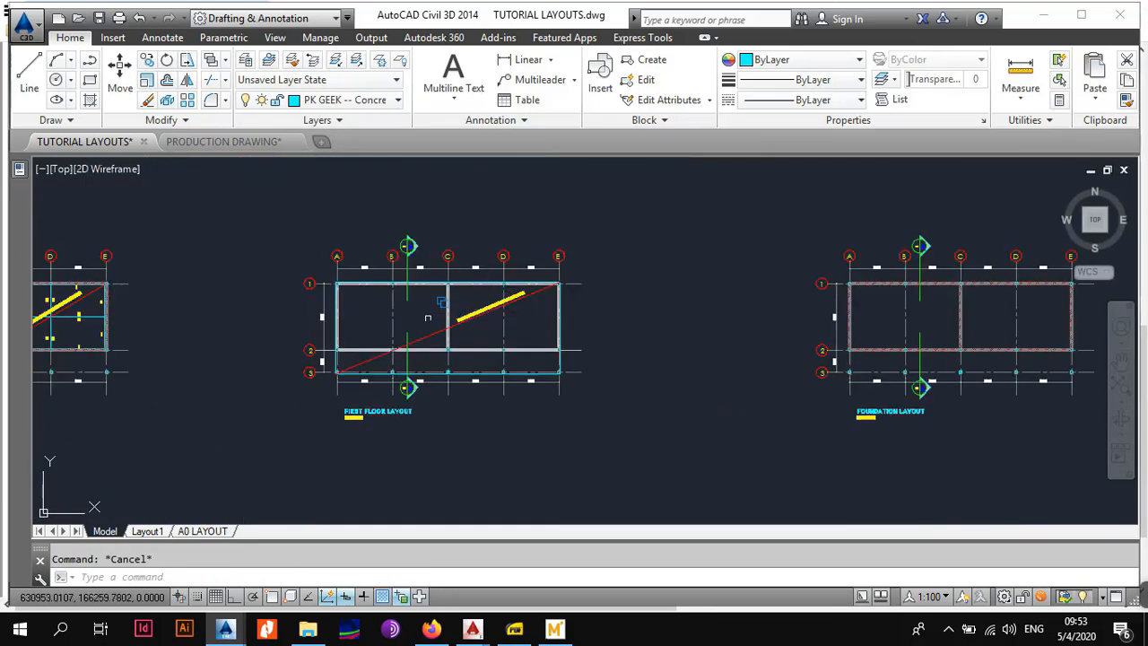
pyautogui.moveTo(199, 370); pyautogui.dragTo(668, 305, button='middle')
pyautogui.scroll(2, 412, 269)
pyautogui.scroll(1, 391, 270)
pyautogui.moveTo(452, 259); pyautogui.dragTo(441, 315, button='middle')
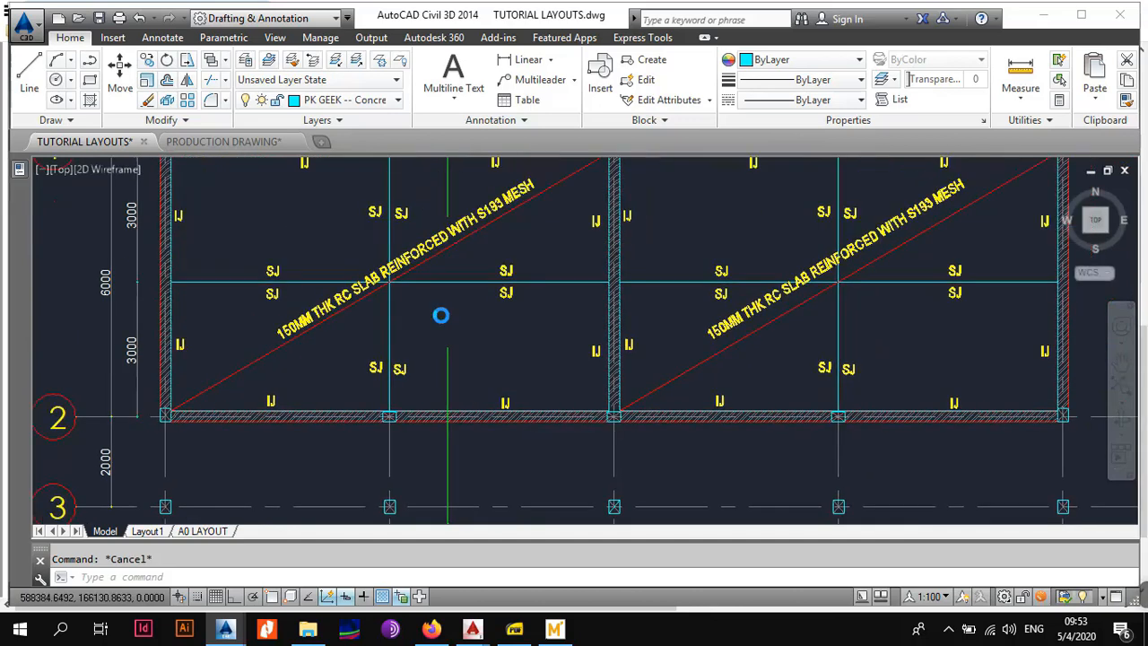
pyautogui.scroll(2, 418, 335)
pyautogui.scroll(-2, 418, 332)
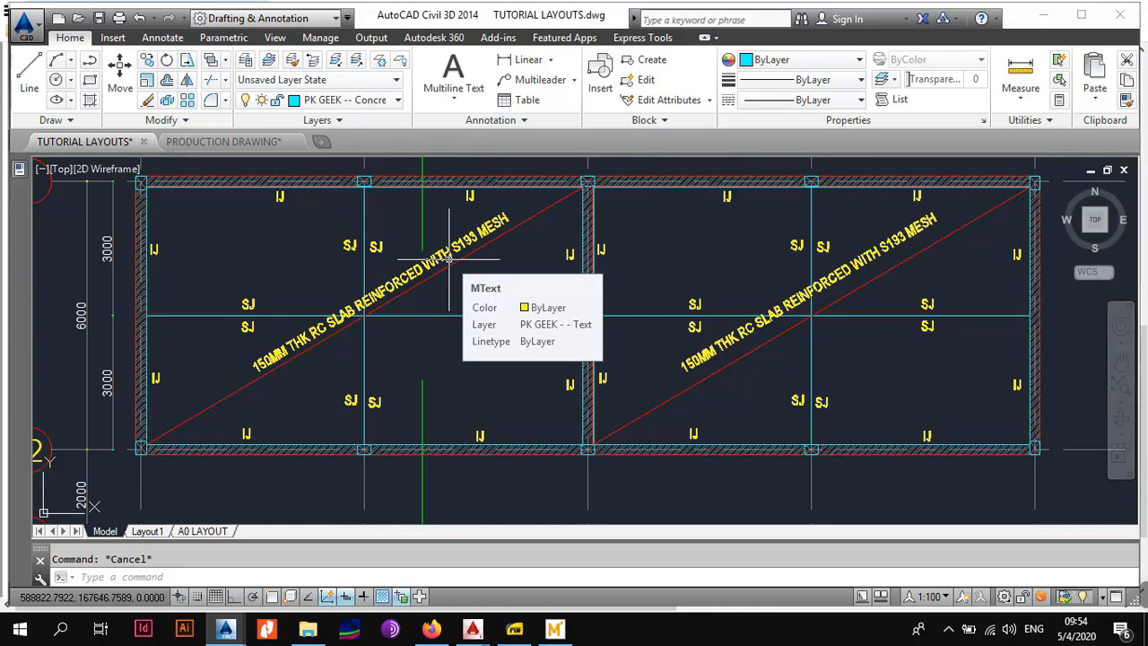
pyautogui.scroll(-2, 449, 258)
pyautogui.scroll(4, 367, 310)
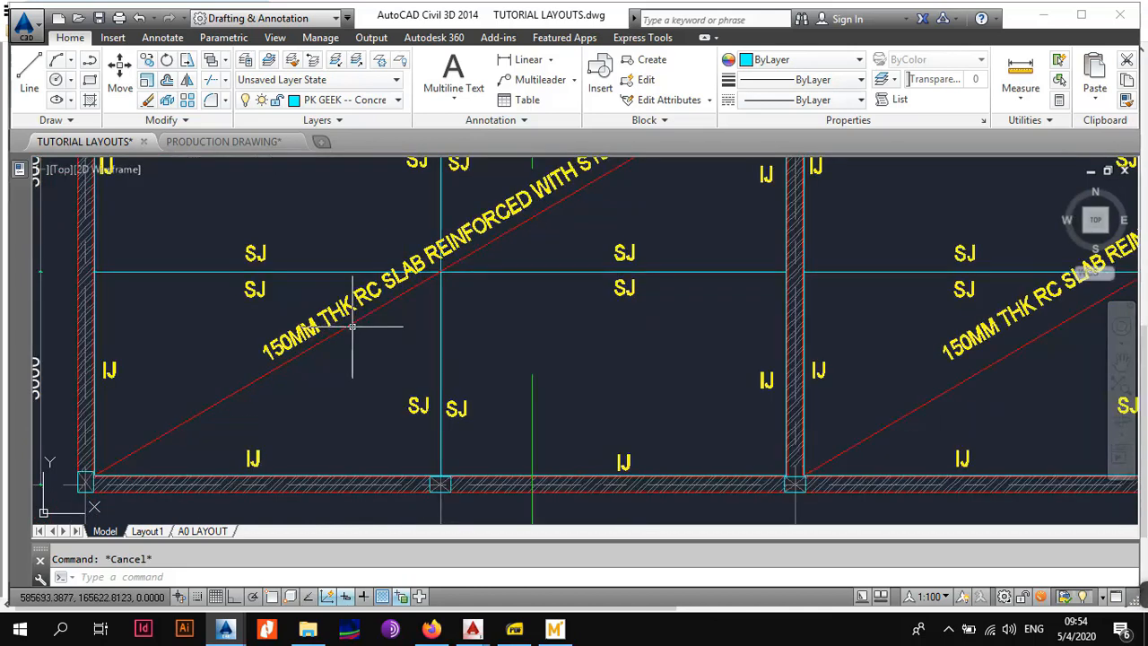
pyautogui.scroll(-6, 351, 325)
pyautogui.moveTo(510, 303); pyautogui.dragTo(277, 290, button='middle')
pyautogui.moveTo(651, 297); pyautogui.dragTo(471, 288, button='middle')
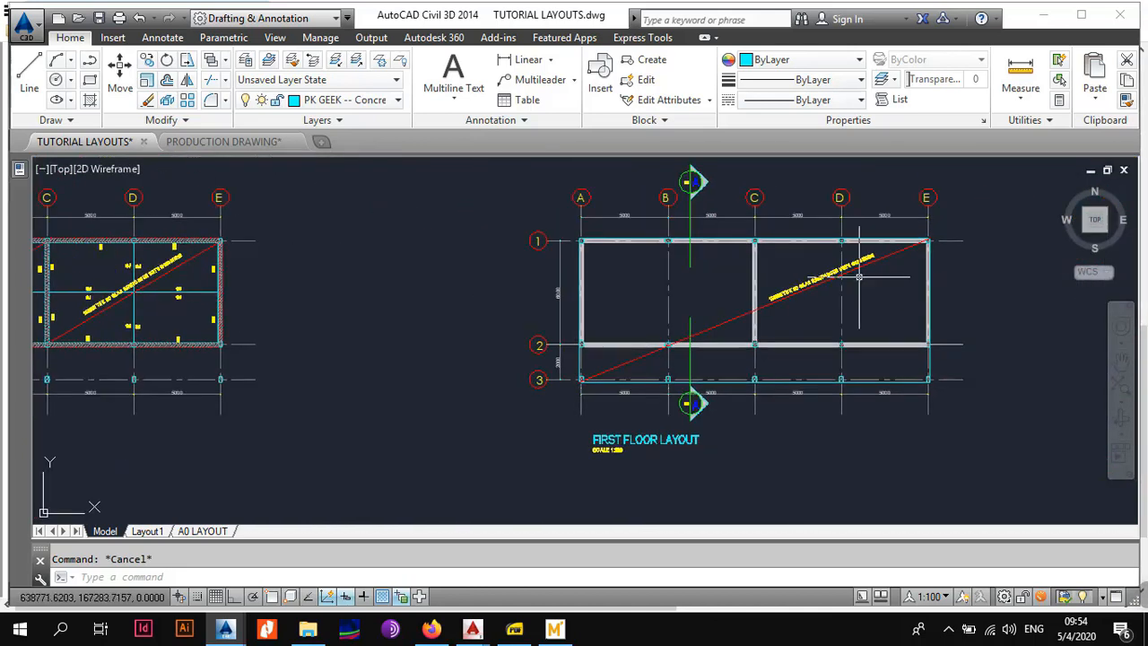
# Step: Fine-tune the first floor slab note's rotation about its midpoint so it lies parallel to the red diagonal
pyautogui.scroll(4, 864, 275)
pyautogui.moveTo(869, 276); pyautogui.dragTo(665, 308, button='middle')
pyautogui.moveTo(599, 324); pyautogui.dragTo(647, 316, button='middle')
pyautogui.scroll(2, 650, 273)
pyautogui.scroll(2, 650, 273)
pyautogui.click(614, 274)
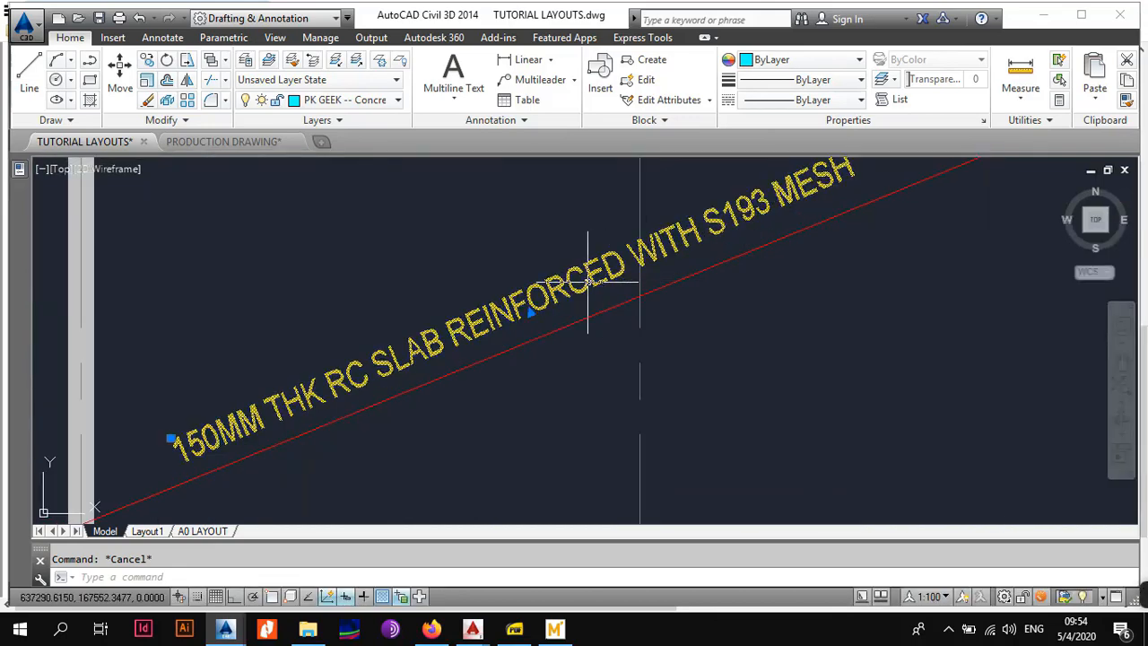
pyautogui.click(167, 59)
pyautogui.click(531, 311)
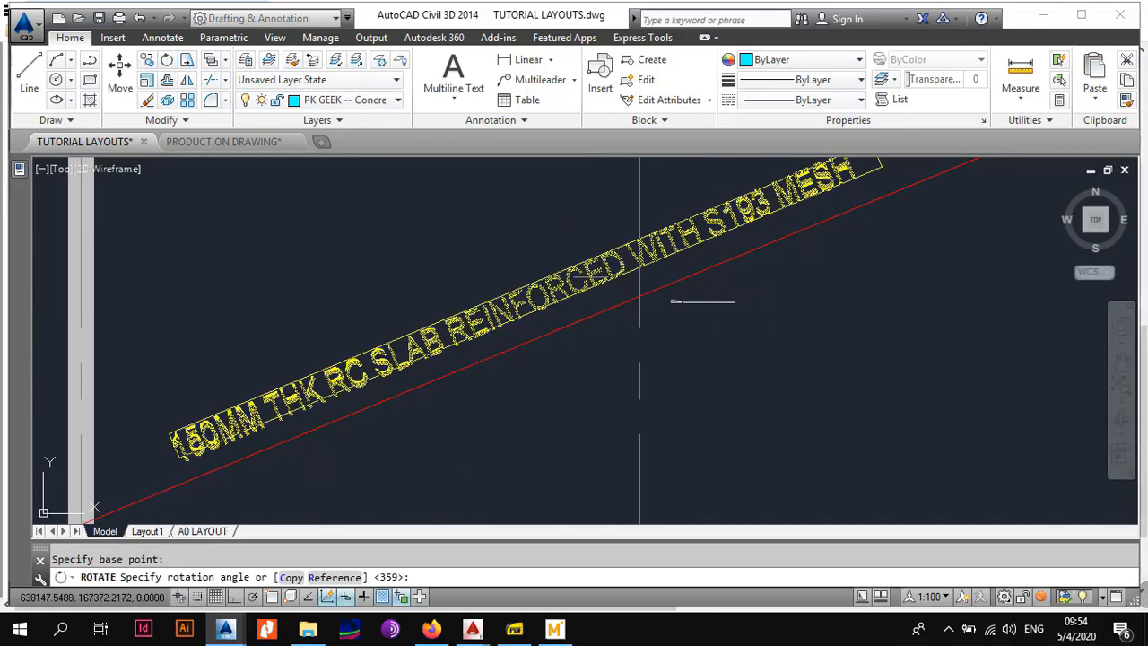
pyautogui.click(835, 284)
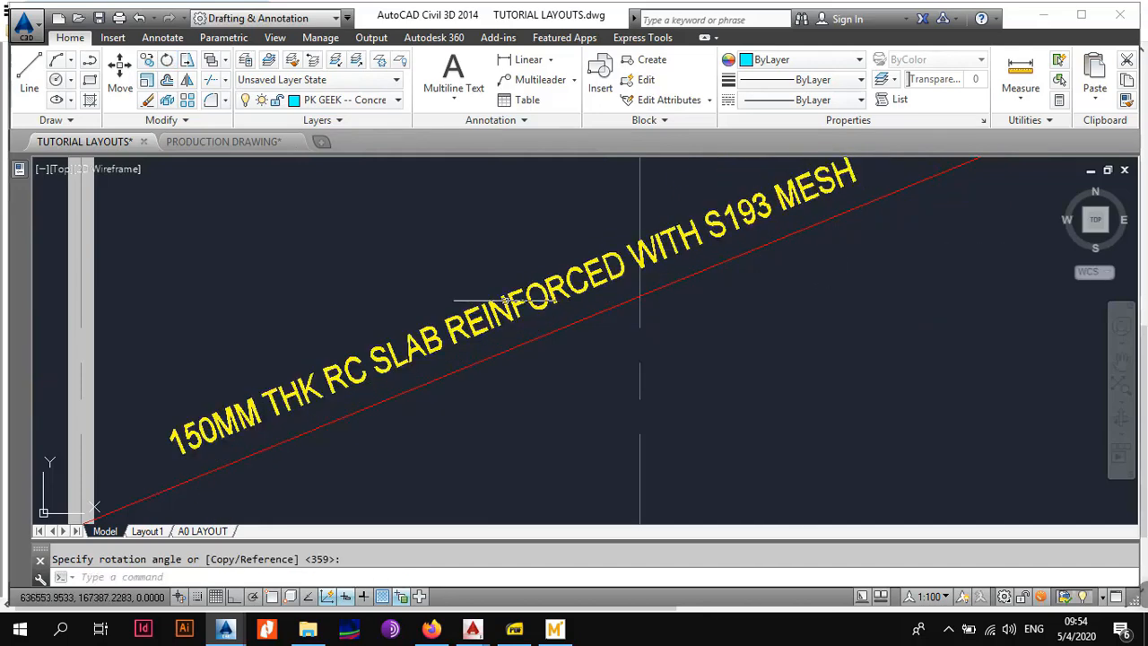
# Step: Shorten the first floor slab note to read THK RC SLAB, removing the 150MM thickness and the mesh reinforcement wording
pyautogui.doubleClick(531, 313)
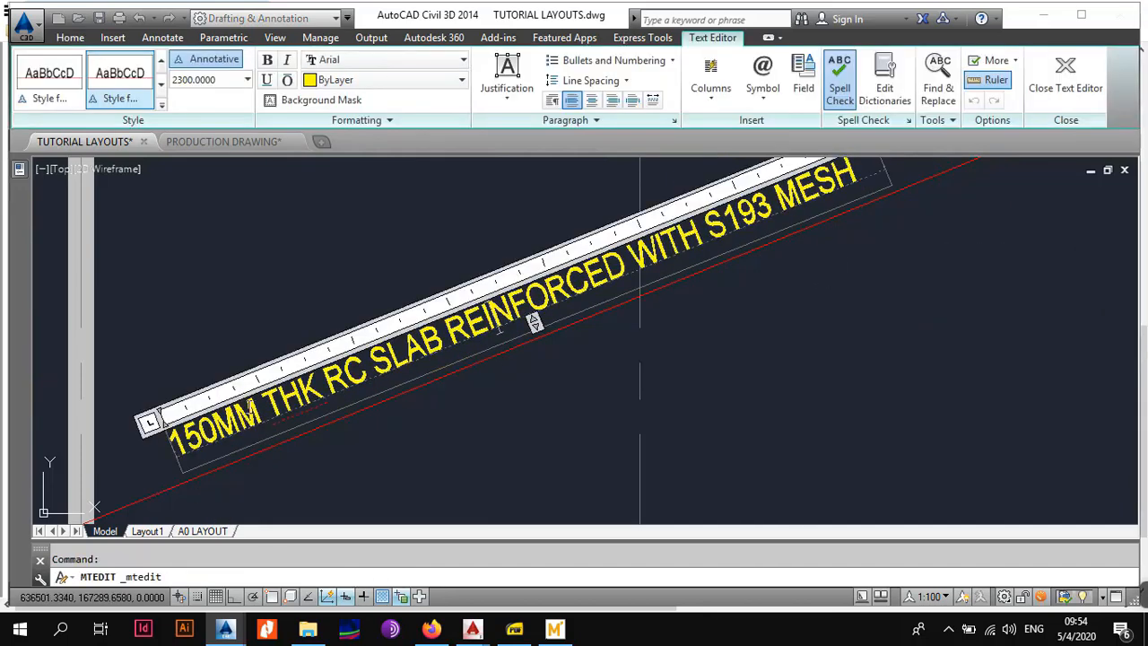
pyautogui.press('Delete')
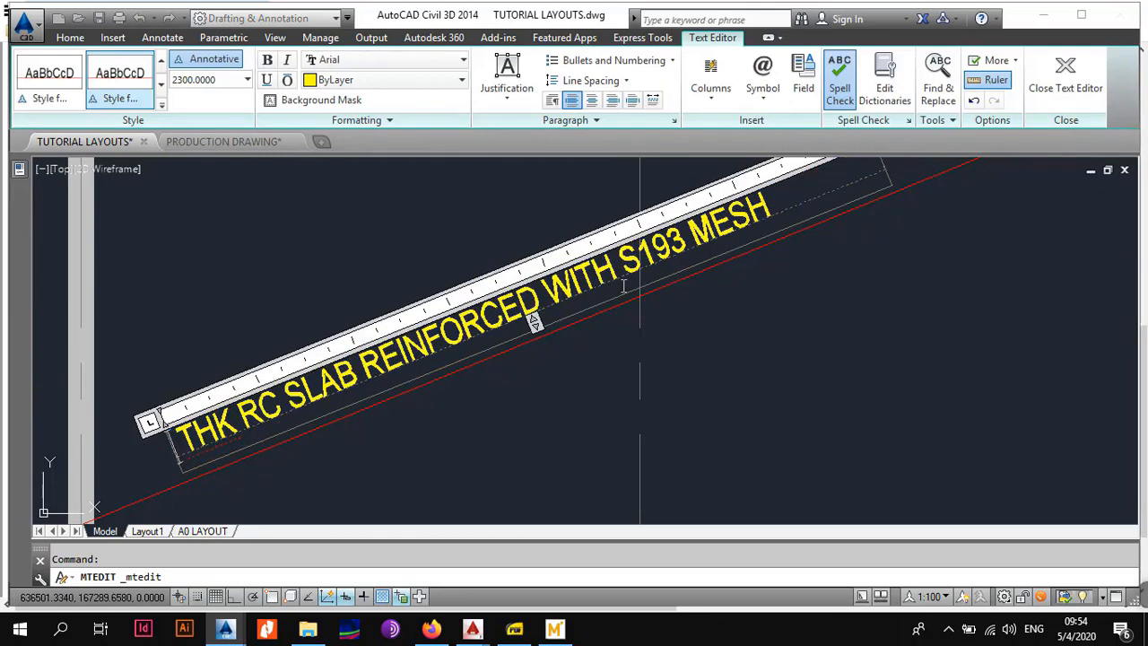
pyautogui.moveTo(760, 209); pyautogui.dragTo(633, 260)
pyautogui.hotkey('shift', 'Left')
pyautogui.hotkey('shift', 'Left')
pyautogui.hotkey('shift', 'Left')
pyautogui.hotkey('shift', 'Left')
pyautogui.hotkey('shift', 'Left')
pyautogui.hotkey('shift', 'Left')
pyautogui.hotkey('shift', 'Left')
pyautogui.hotkey('shift', 'Left')
pyautogui.hotkey('shift', 'Left')
pyautogui.hotkey('shift', 'Left')
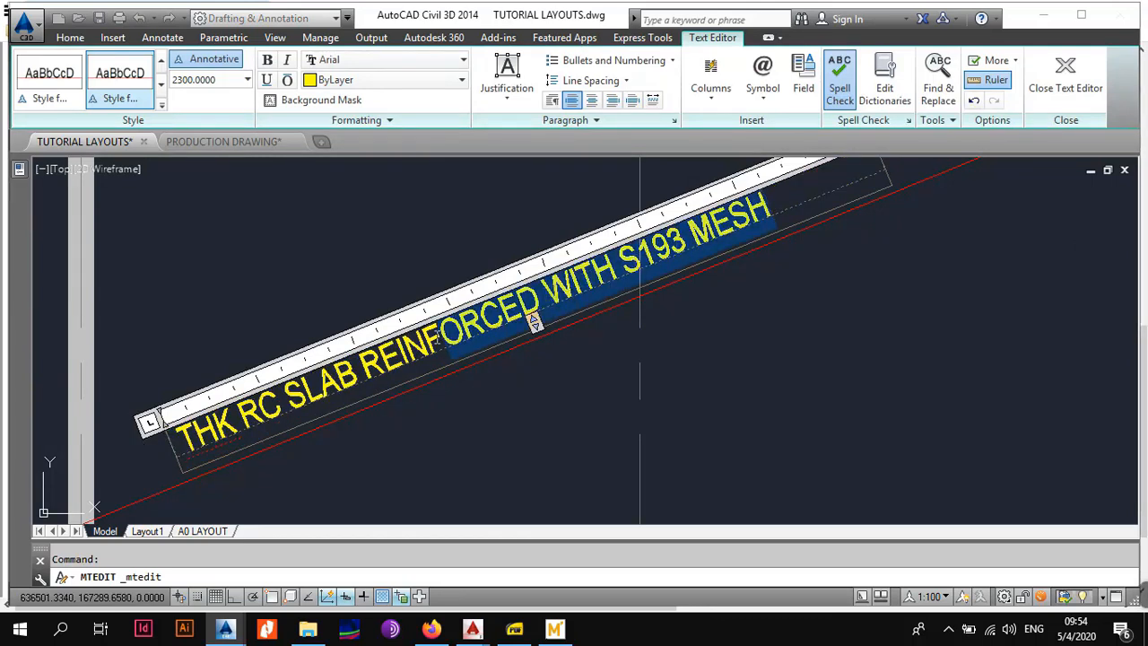
pyautogui.press('Delete')
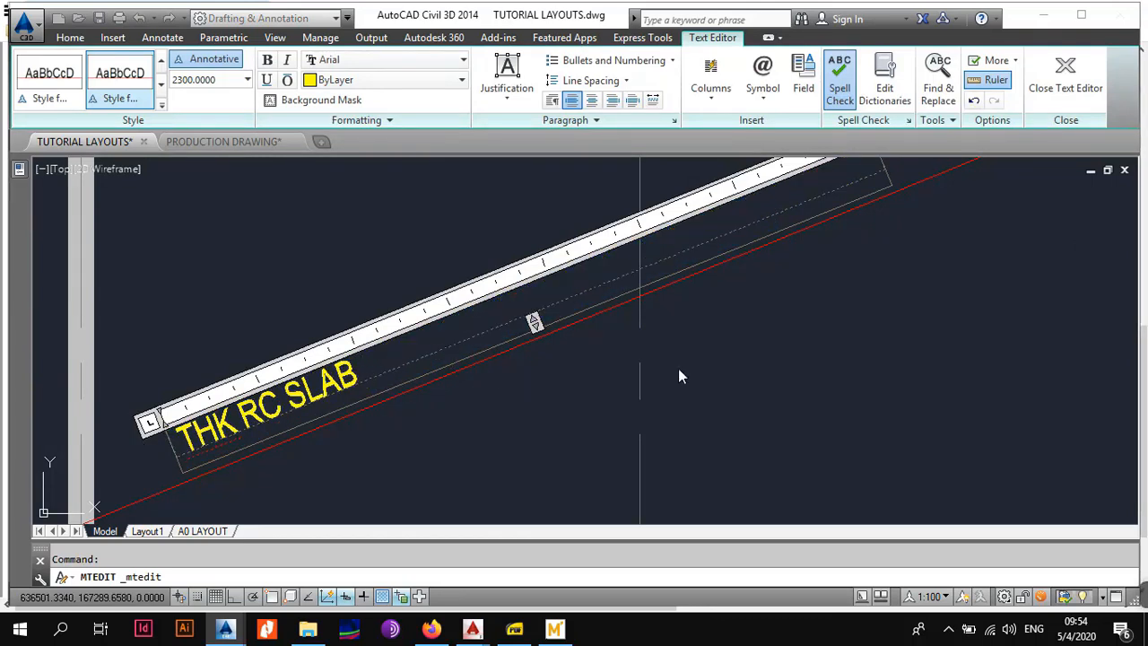
pyautogui.click(738, 330)
# Step: Move the shortened slab note up along the red diagonal to just above it between grids C and D
pyautogui.click(269, 400)
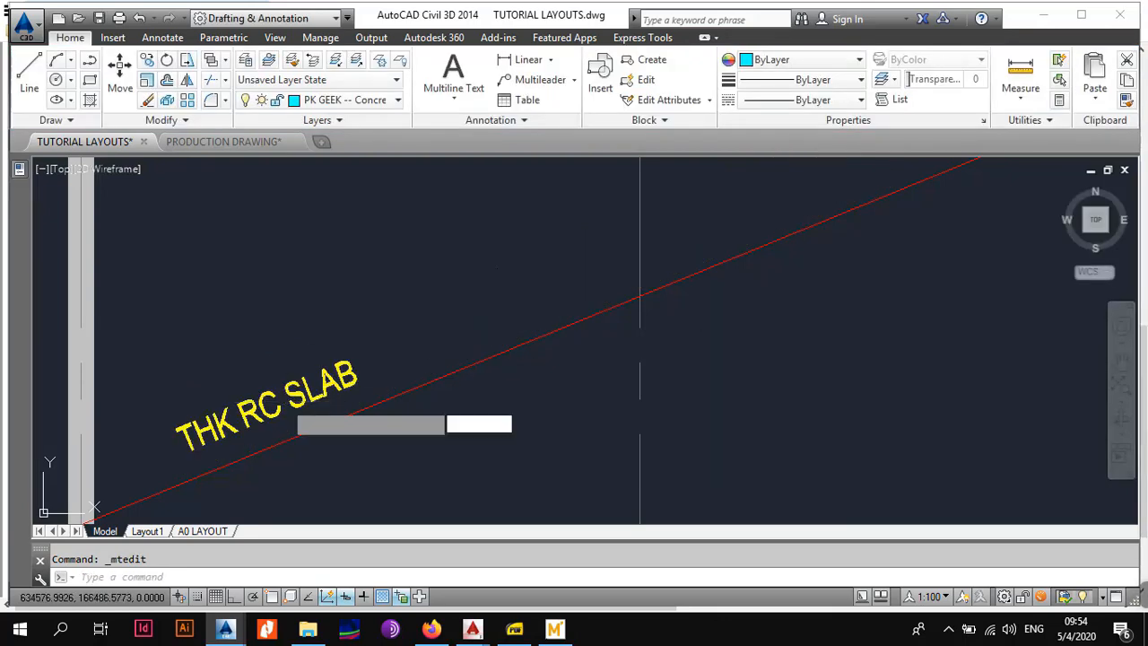
pyautogui.click(170, 428)
pyautogui.click(119, 71)
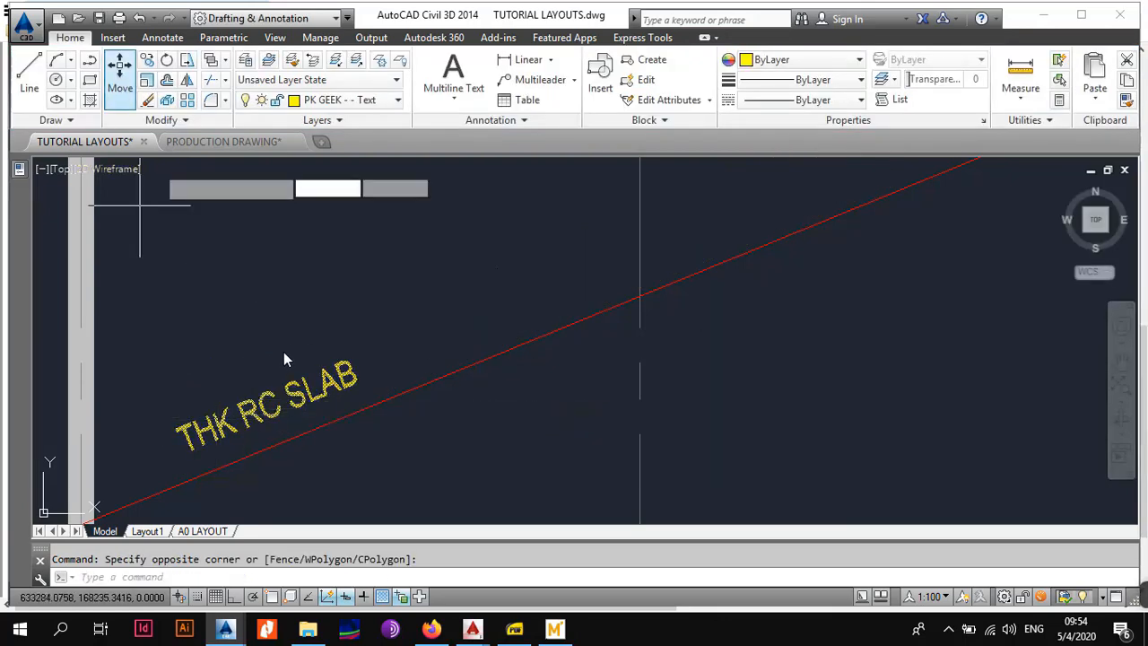
pyautogui.click(262, 415)
pyautogui.click(532, 263)
pyautogui.press('Escape')
pyautogui.scroll(-4, 551, 339)
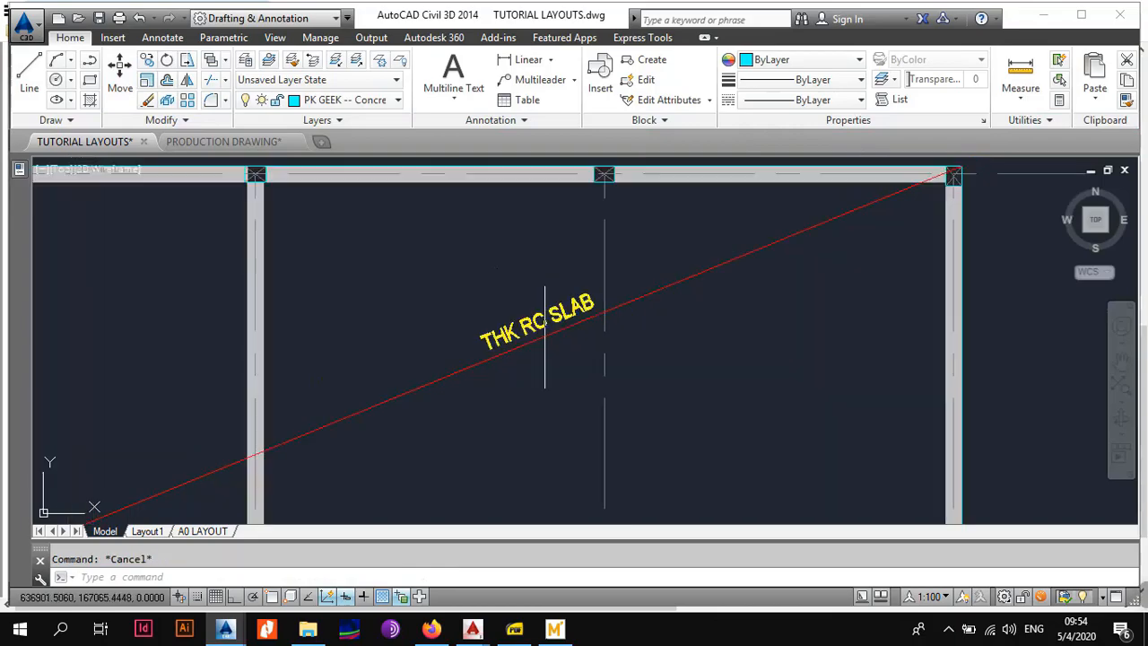
pyautogui.scroll(-2, 551, 340)
pyautogui.moveTo(552, 340)
pyautogui.mouseDown(button='middle')
pyautogui.moveTo(622, 287)
pyautogui.moveTo(618, 313)
pyautogui.mouseUp(button='middle')
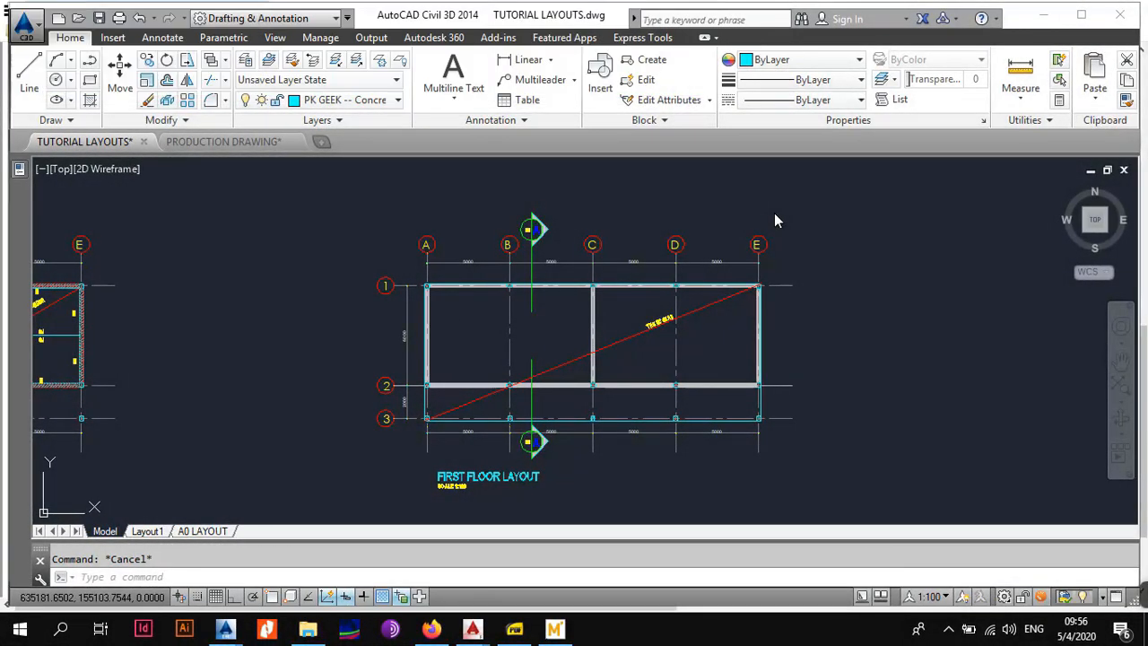
# Step: Examine the slab note, the walls and the slab edges of the First Floor Layout across grids A to E
pyautogui.scroll(2, 661, 357)
pyautogui.scroll(4, 648, 318)
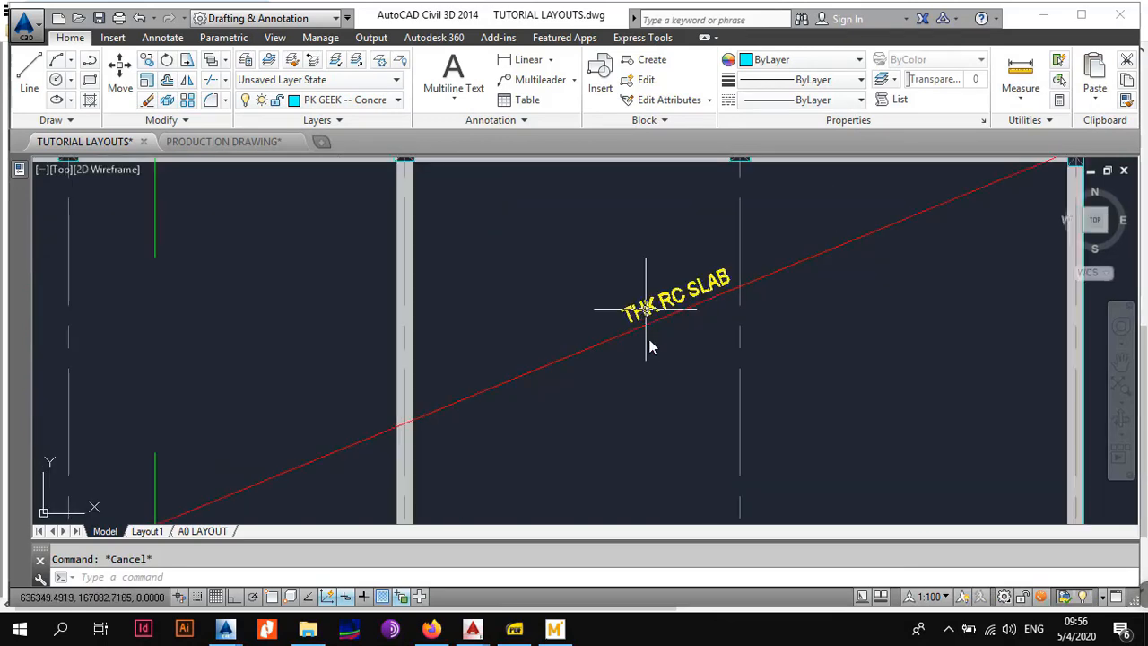
pyautogui.scroll(-2, 669, 344)
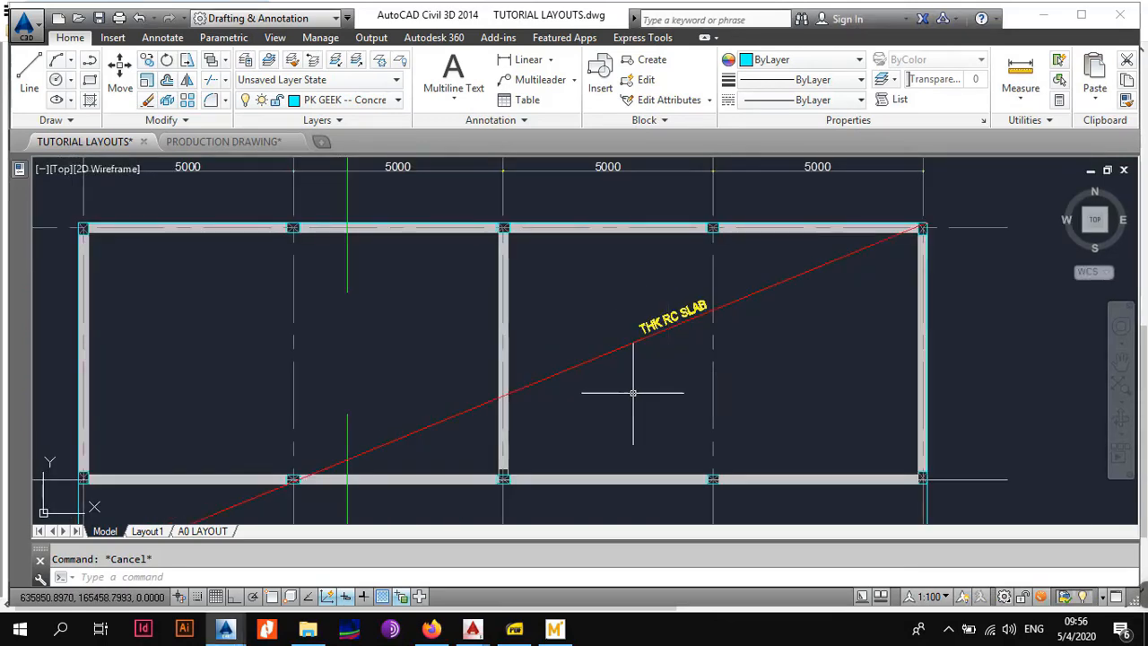
pyautogui.moveTo(603, 414); pyautogui.dragTo(736, 363, button='middle')
pyautogui.scroll(-4, 736, 363)
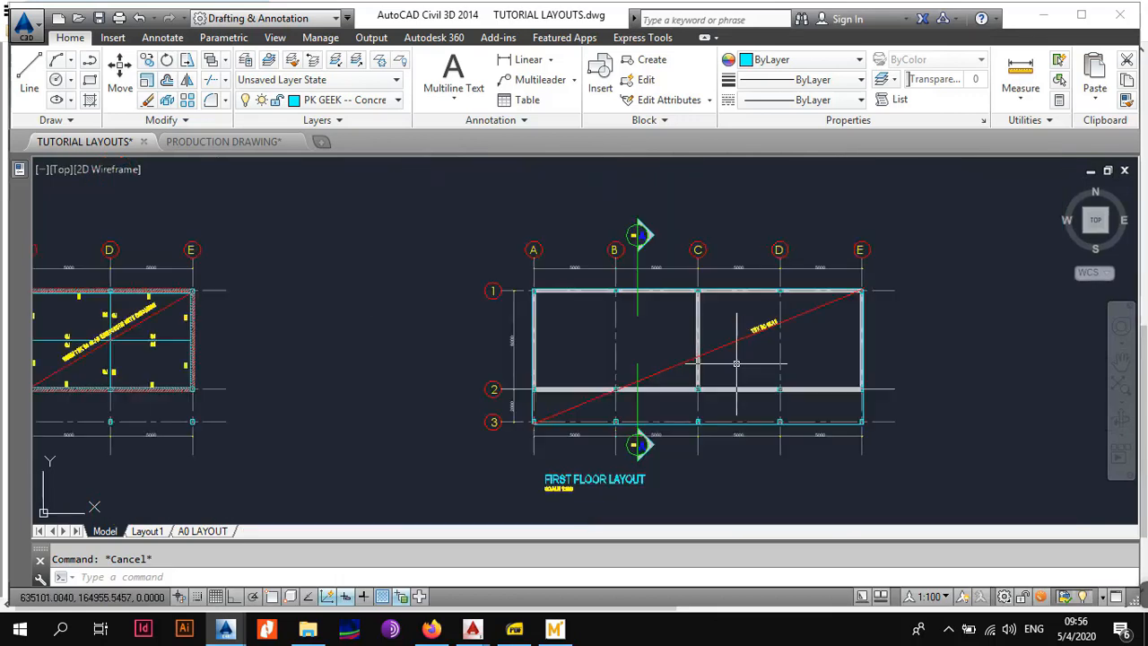
pyautogui.scroll(2, 736, 363)
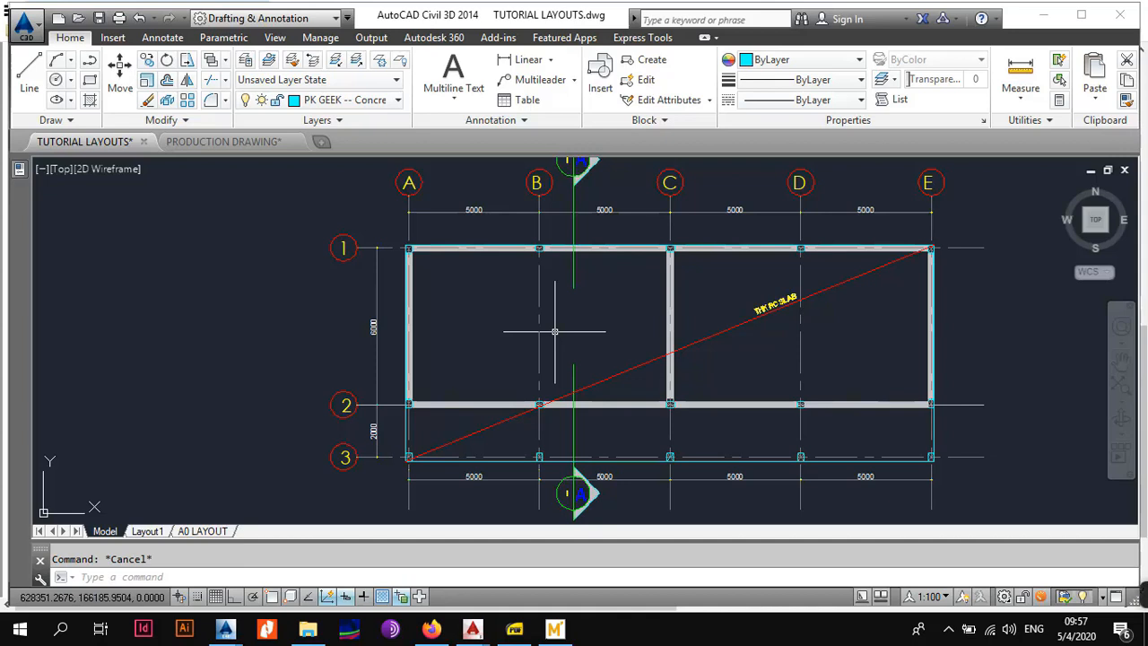
pyautogui.moveTo(511, 298); pyautogui.dragTo(507, 320, button='middle')
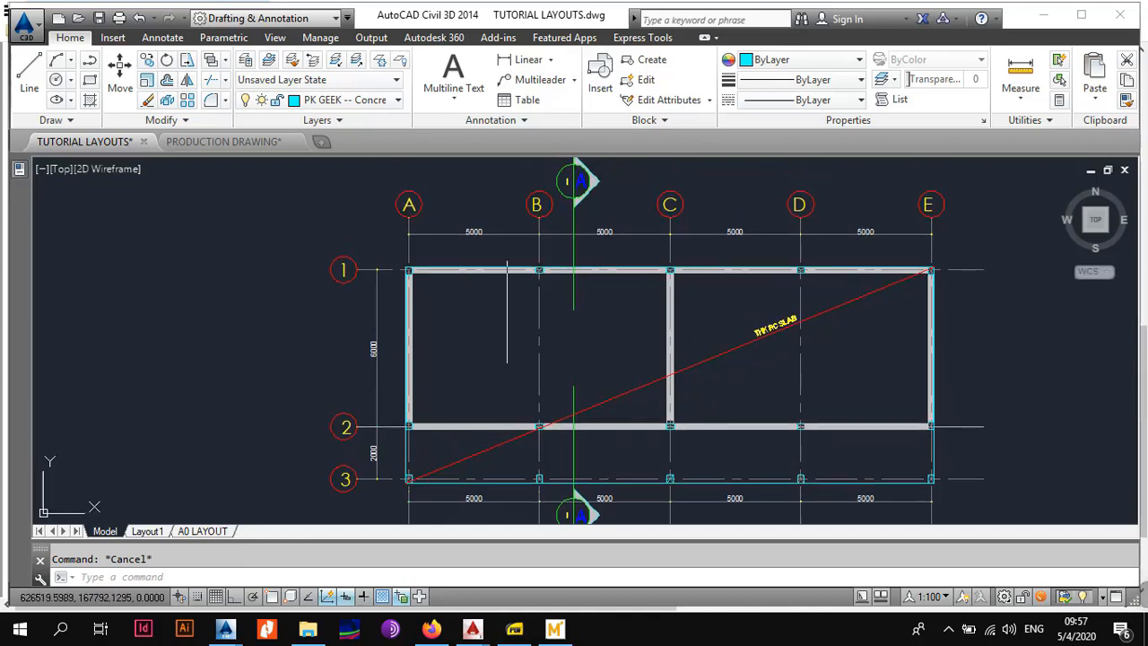
pyautogui.scroll(2, 496, 292)
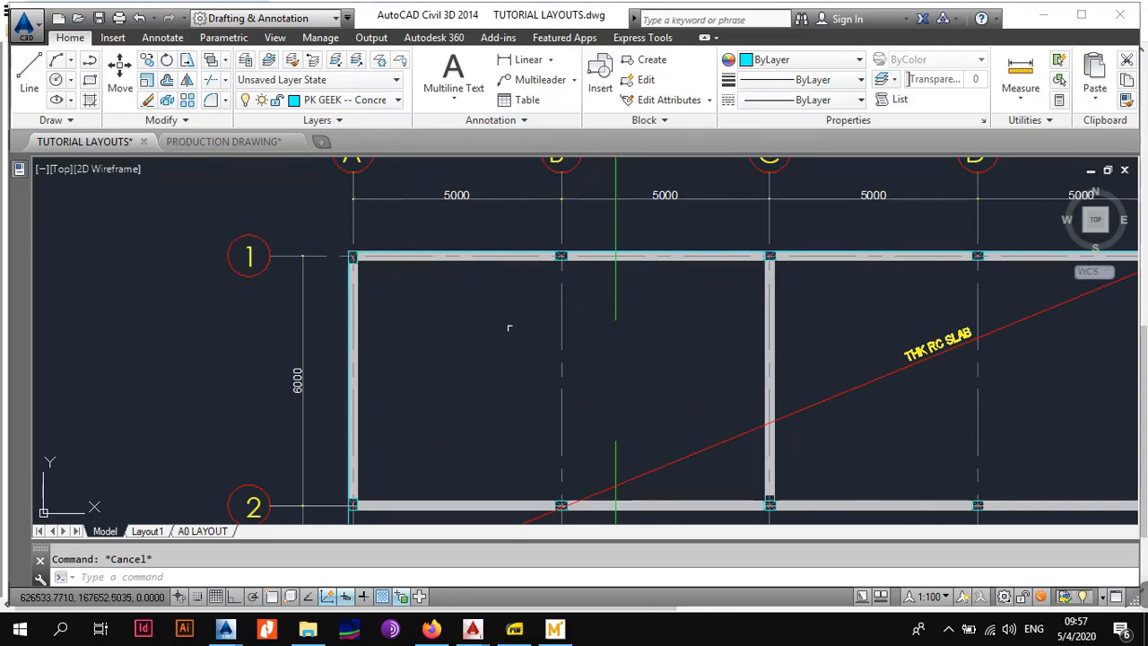
pyautogui.scroll(-2, 360, 306)
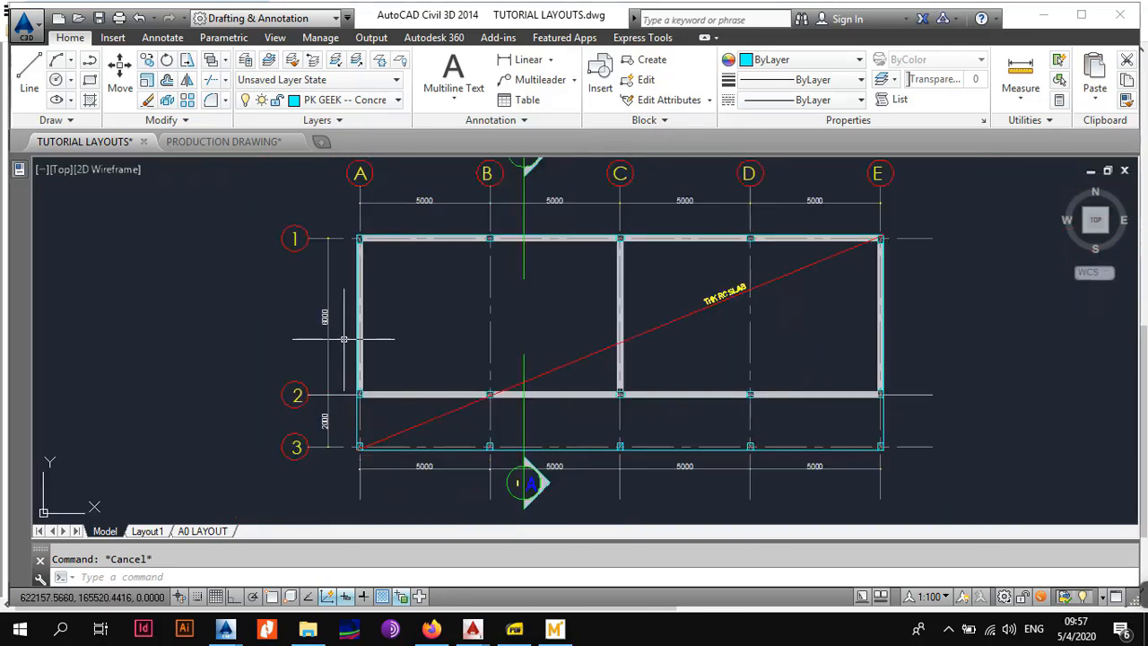
pyautogui.scroll(2, 352, 352)
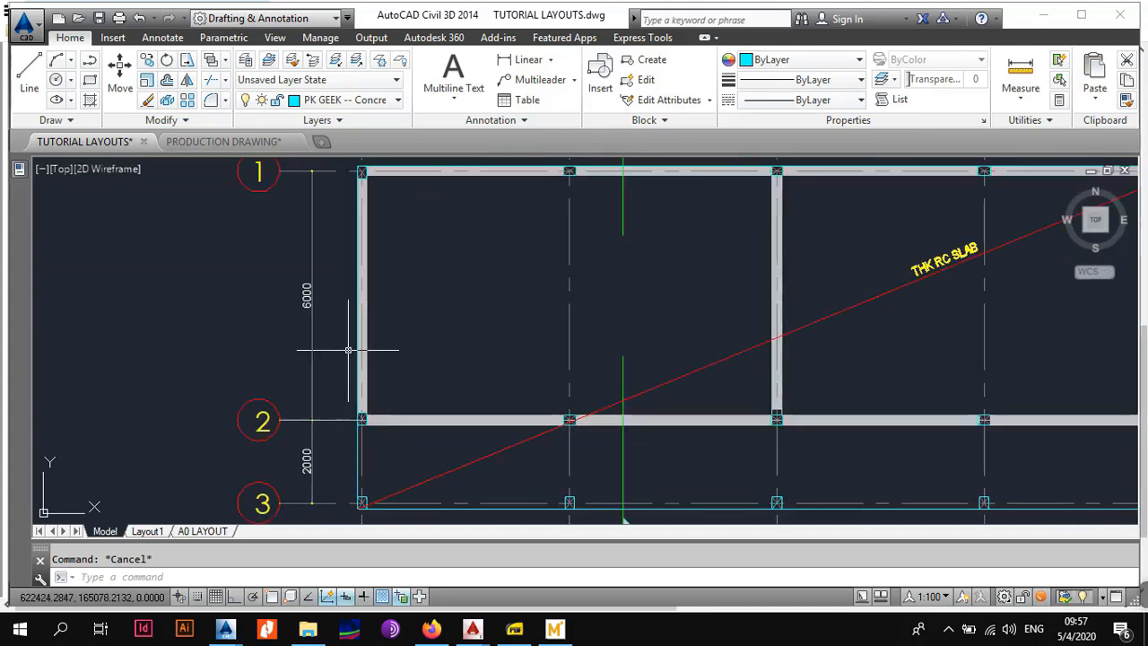
pyautogui.scroll(-2, 398, 364)
pyautogui.scroll(2, 377, 415)
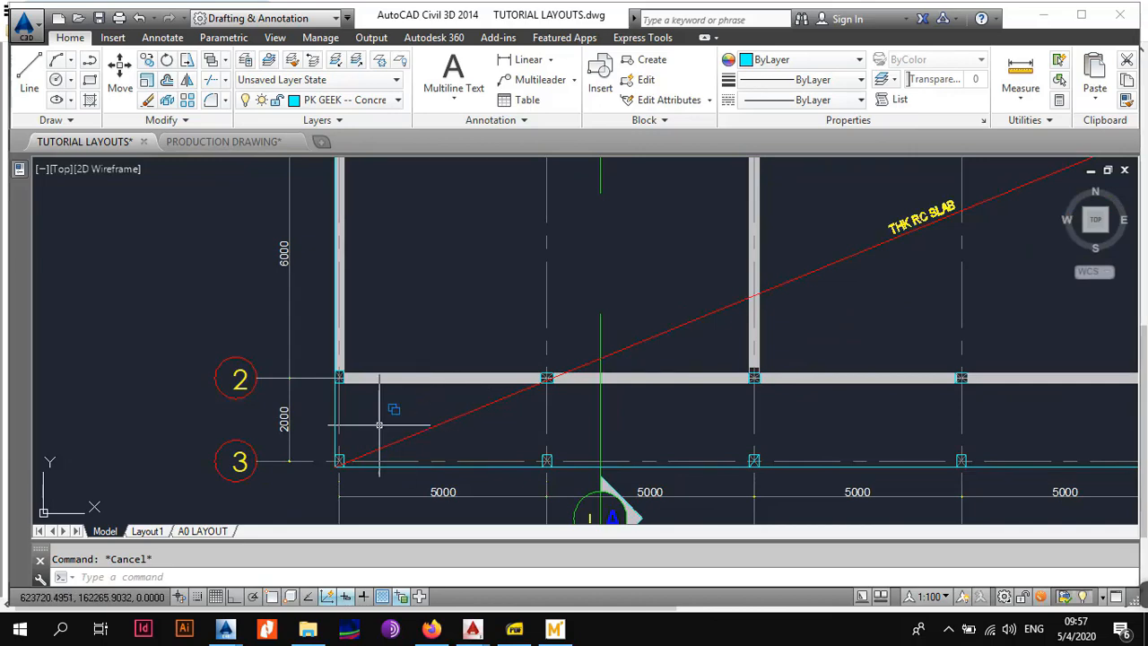
pyautogui.scroll(-2, 473, 397)
pyautogui.moveTo(483, 345); pyautogui.dragTo(483, 375, button='middle')
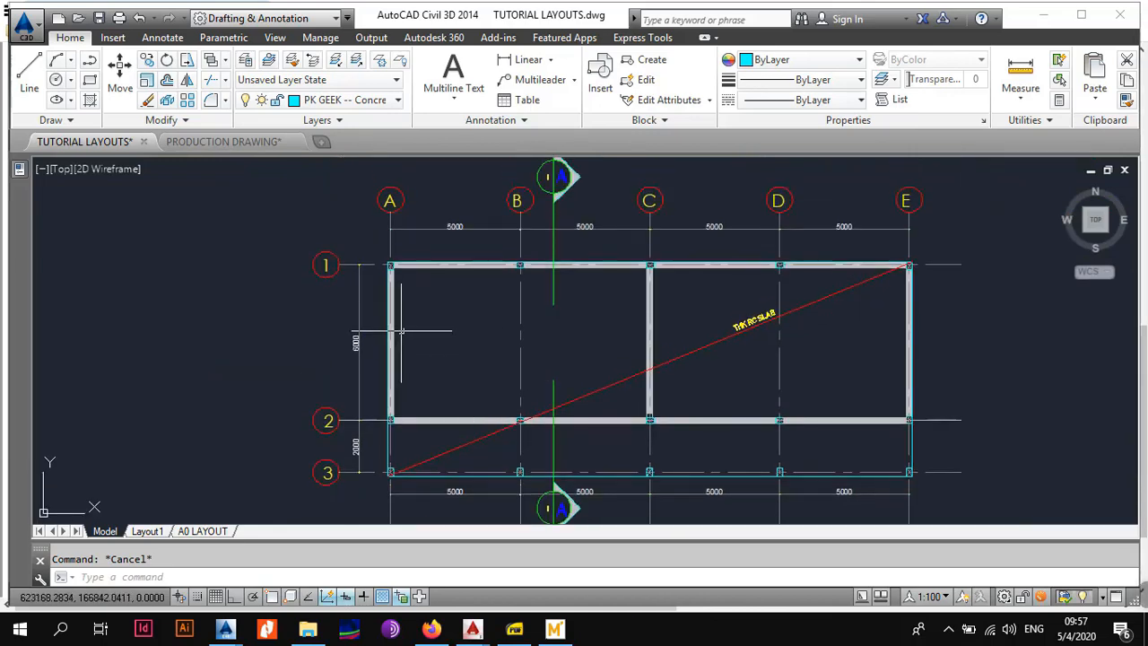
# Step: Make the PK GEEK - - BEAMS layer current for drawing the first floor beams
pyautogui.scroll(2, 400, 323)
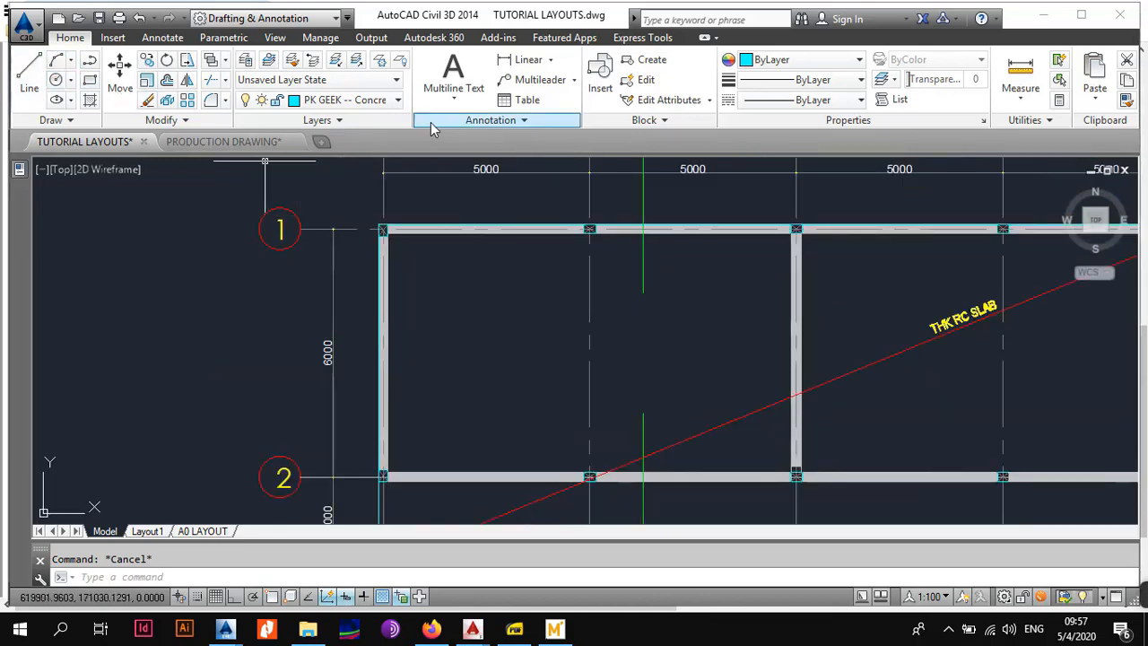
pyautogui.click(389, 99)
pyautogui.scroll(10, 394, 281)
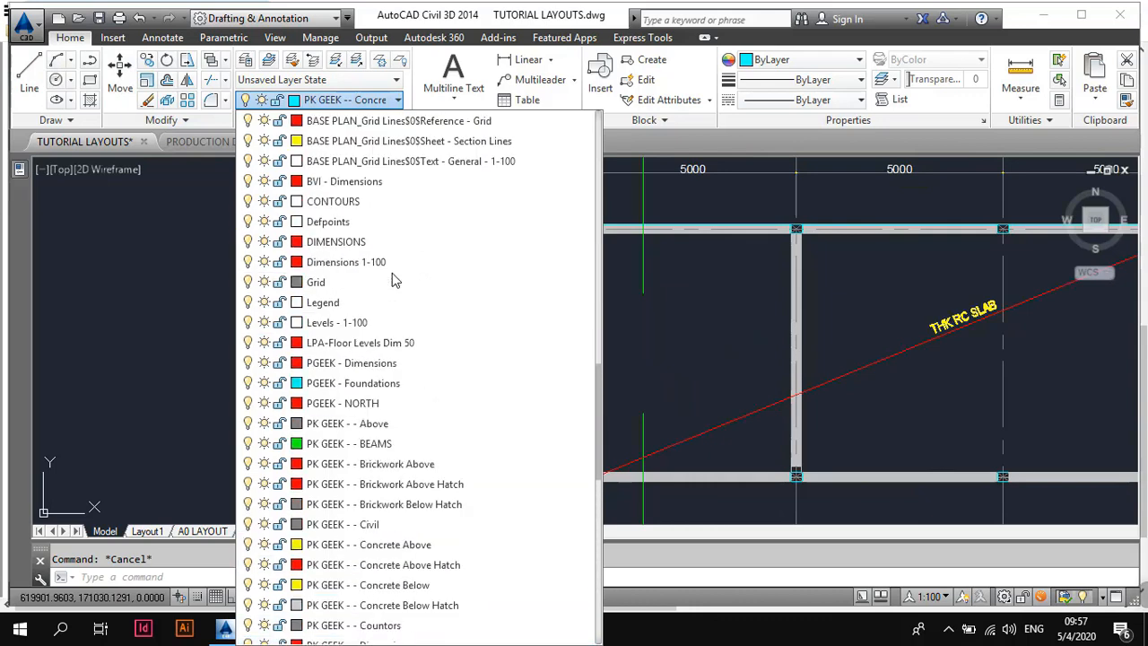
pyautogui.scroll(-2, 395, 282)
pyautogui.click(381, 321)
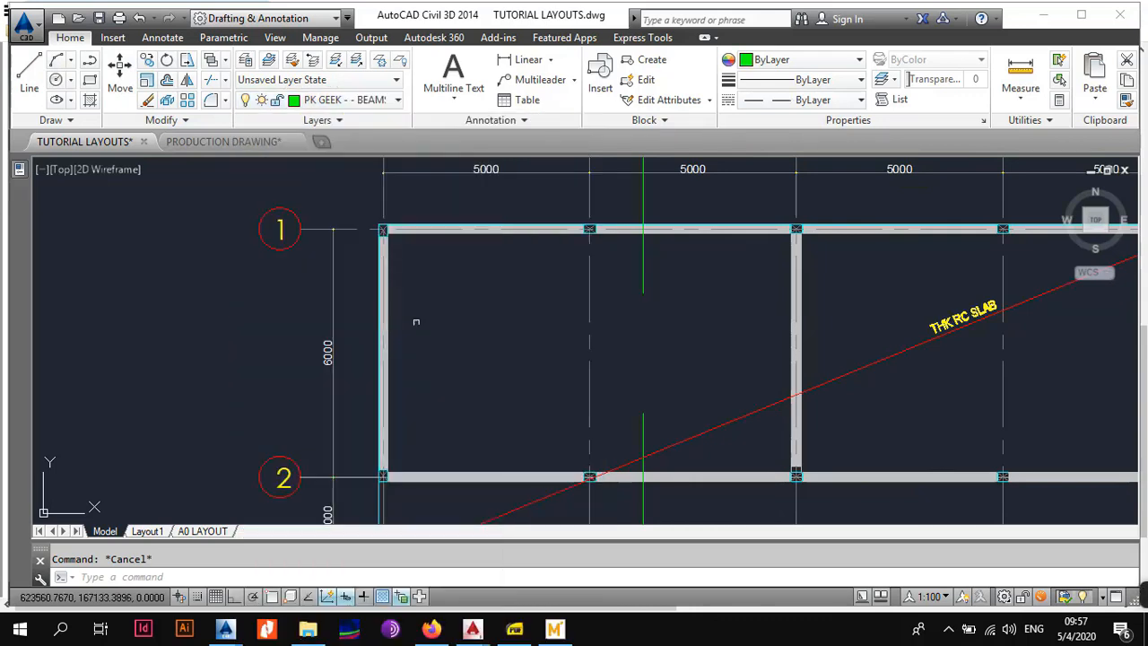
# Step: With object snap on, draw a beam line along the grid A wall's inner face between the column corners at grids 1 and 2
pyautogui.click(30, 70)
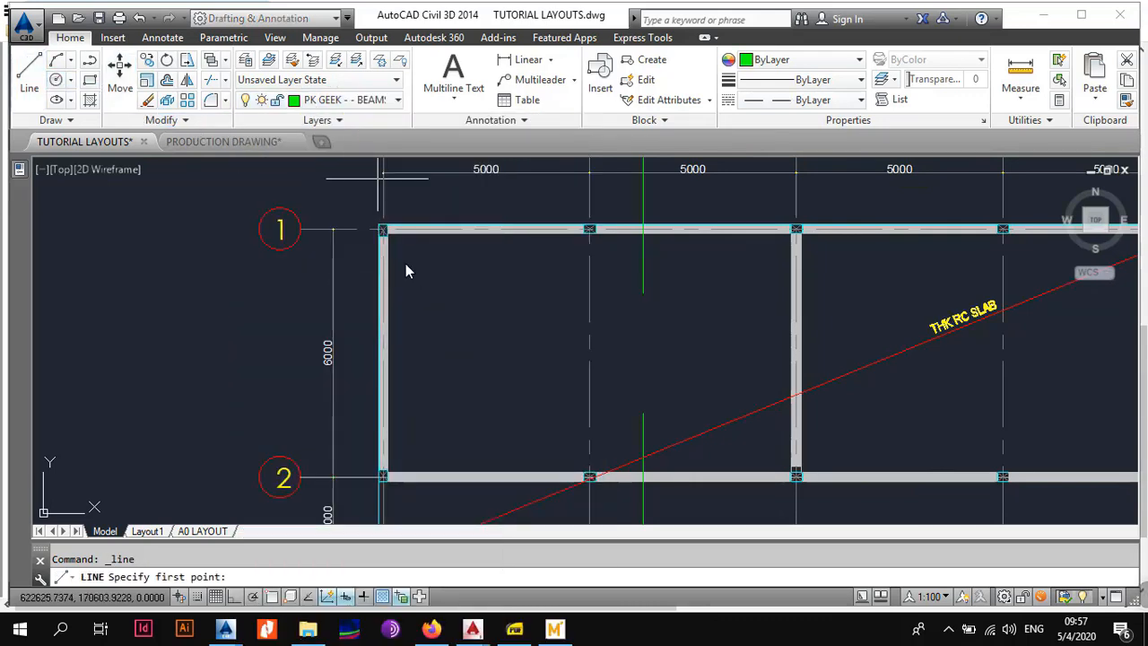
pyautogui.scroll(2, 388, 233)
pyautogui.scroll(2, 389, 232)
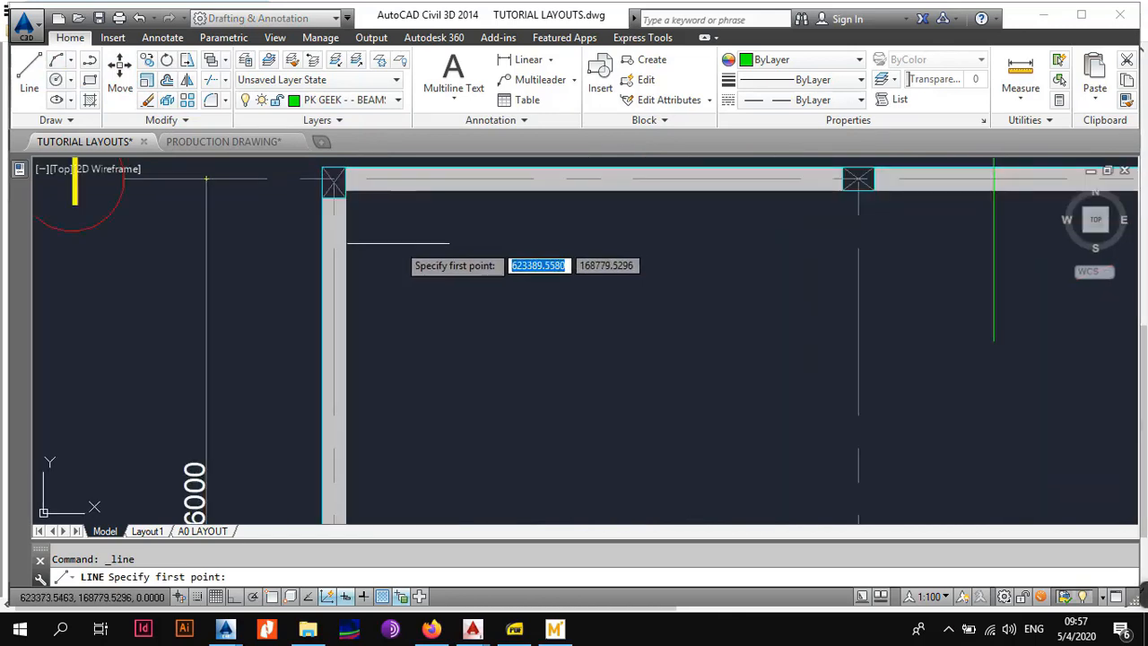
pyautogui.press('F3')
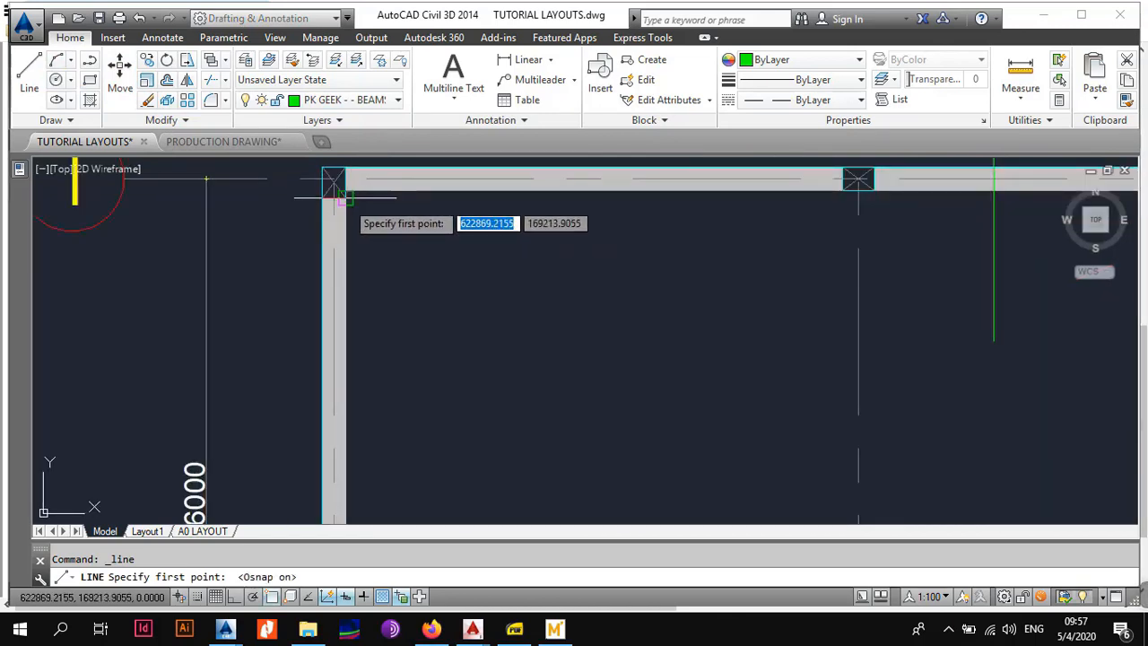
pyautogui.click(346, 198)
pyautogui.scroll(-3, 388, 323)
pyautogui.moveTo(394, 408); pyautogui.dragTo(416, 323, button='middle')
pyautogui.scroll(3, 416, 325)
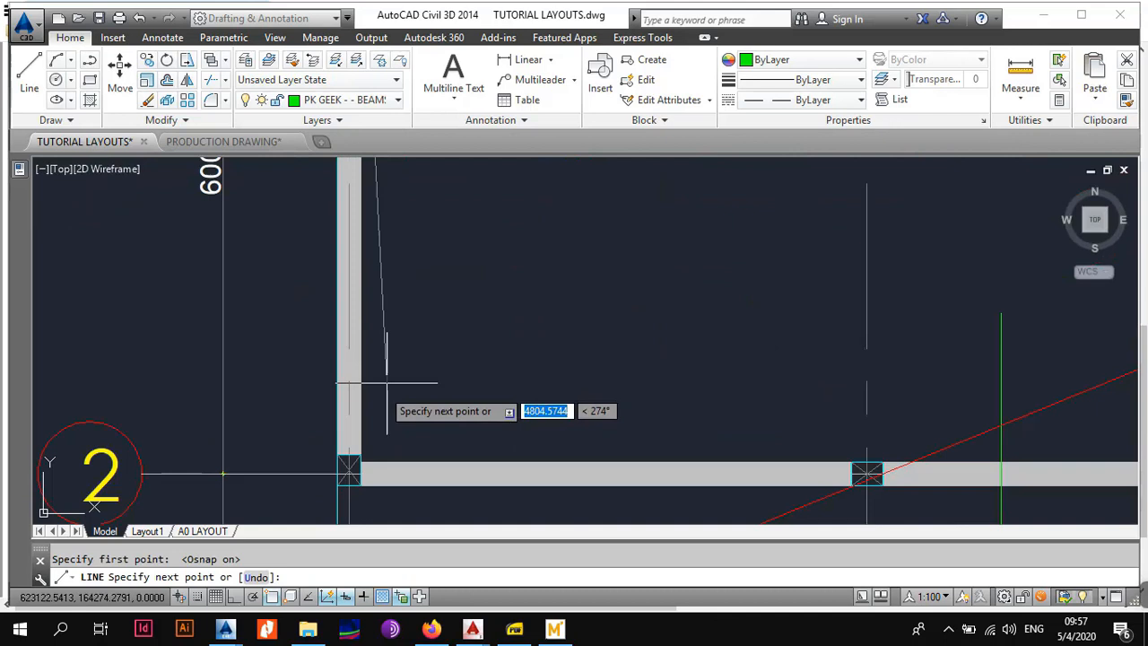
pyautogui.click(360, 454)
pyautogui.press('Escape')
pyautogui.scroll(-2, 385, 309)
pyautogui.moveTo(384, 267); pyautogui.dragTo(406, 364, button='middle')
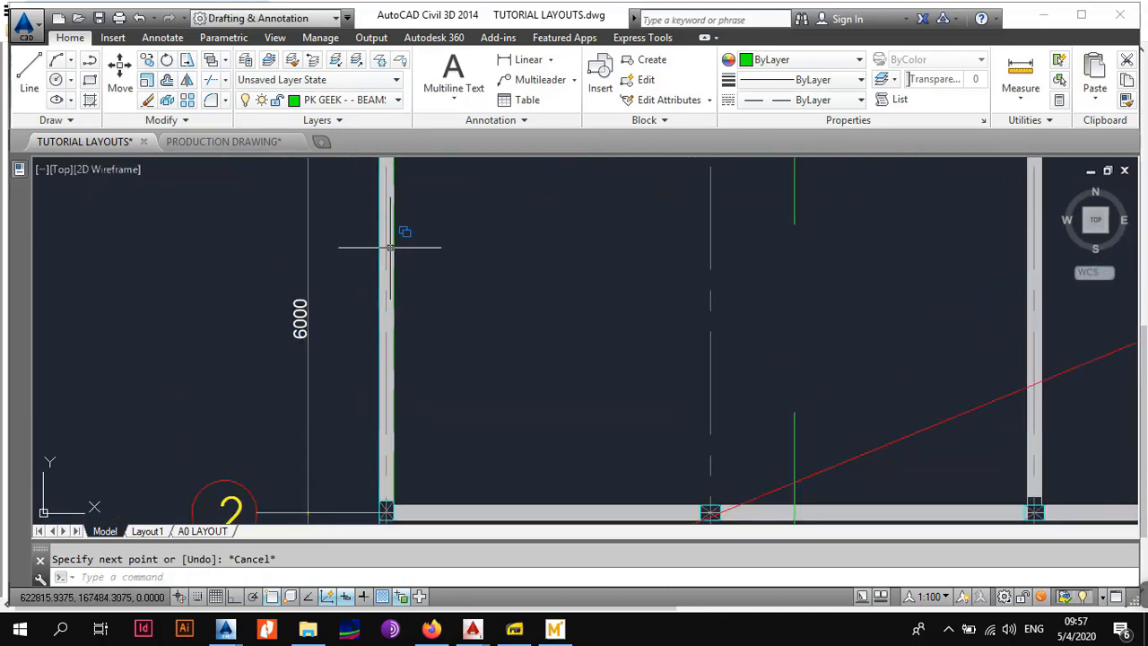
# Step: Inspect the beam line on grid A and check the dashed beam lines on the first floor layout in PRODUCTION DRAWING-A0 LAYOUT.pdf
pyautogui.scroll(2, 379, 301)
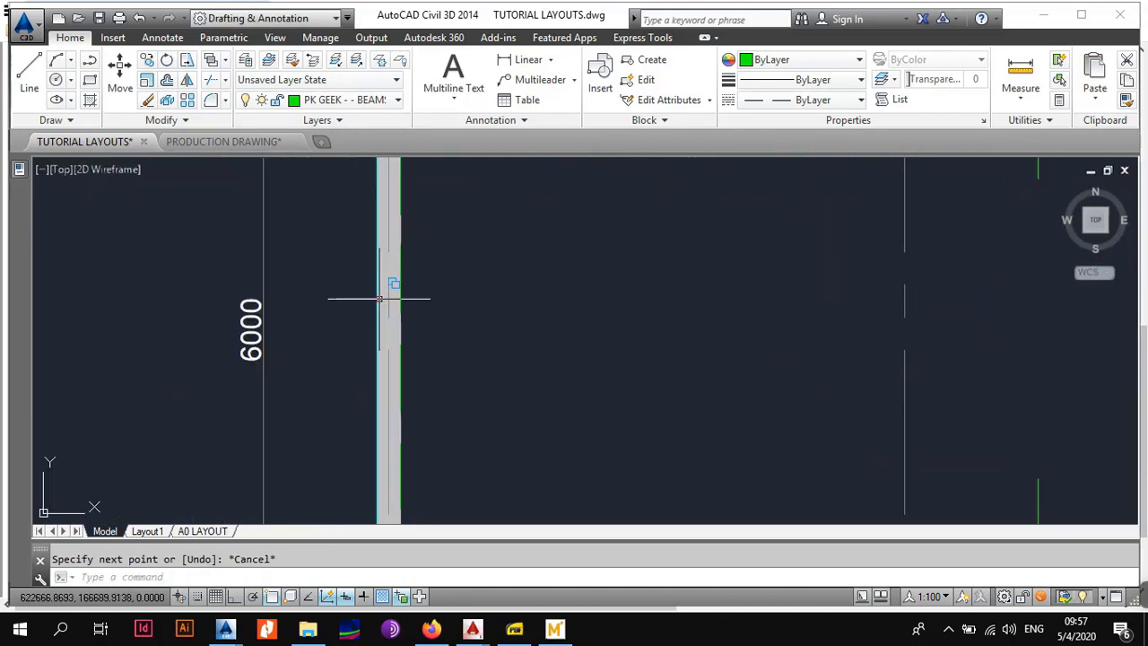
pyautogui.scroll(-4, 371, 313)
pyautogui.scroll(5, 384, 290)
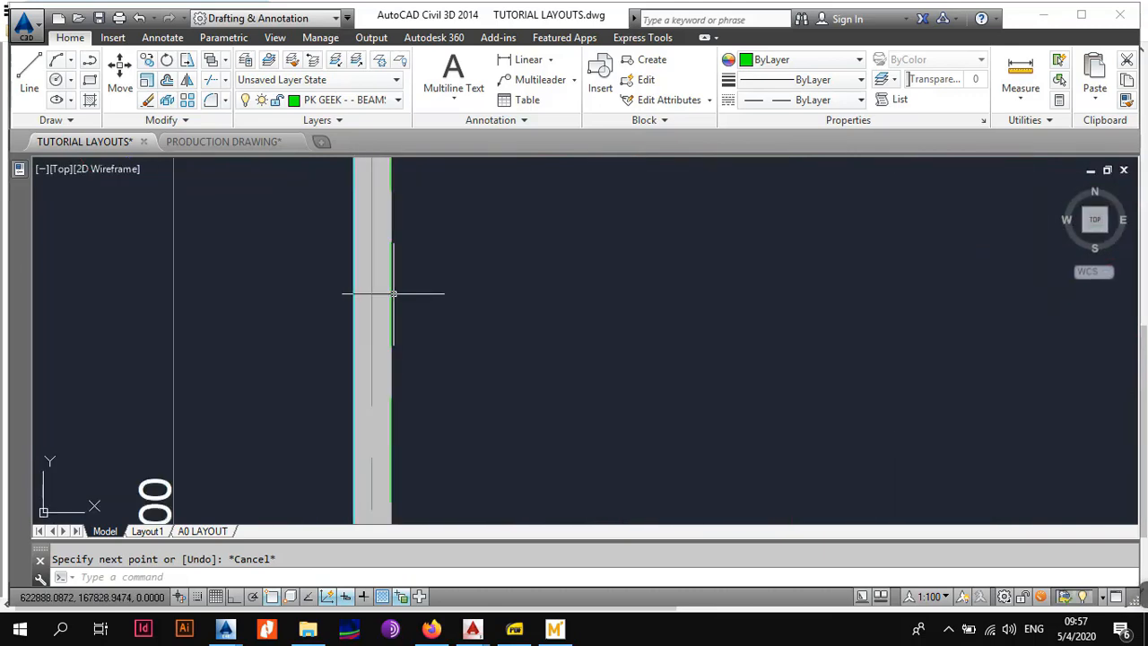
pyautogui.scroll(-4, 391, 286)
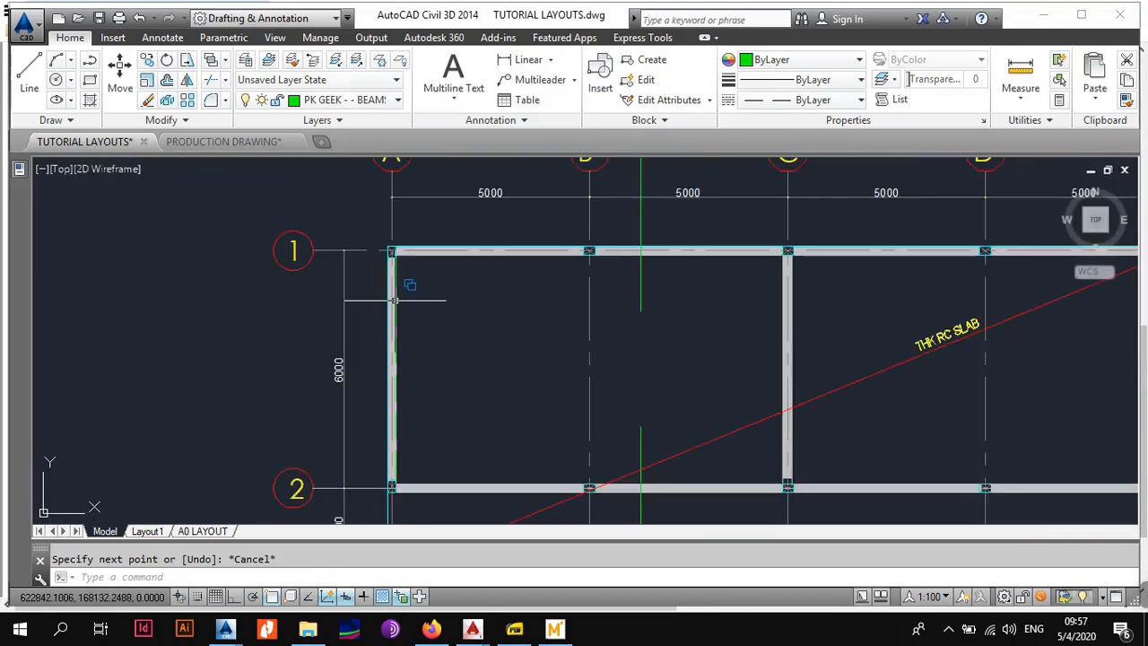
pyautogui.scroll(3, 389, 269)
pyautogui.moveTo(388, 266); pyautogui.dragTo(393, 372, button='middle')
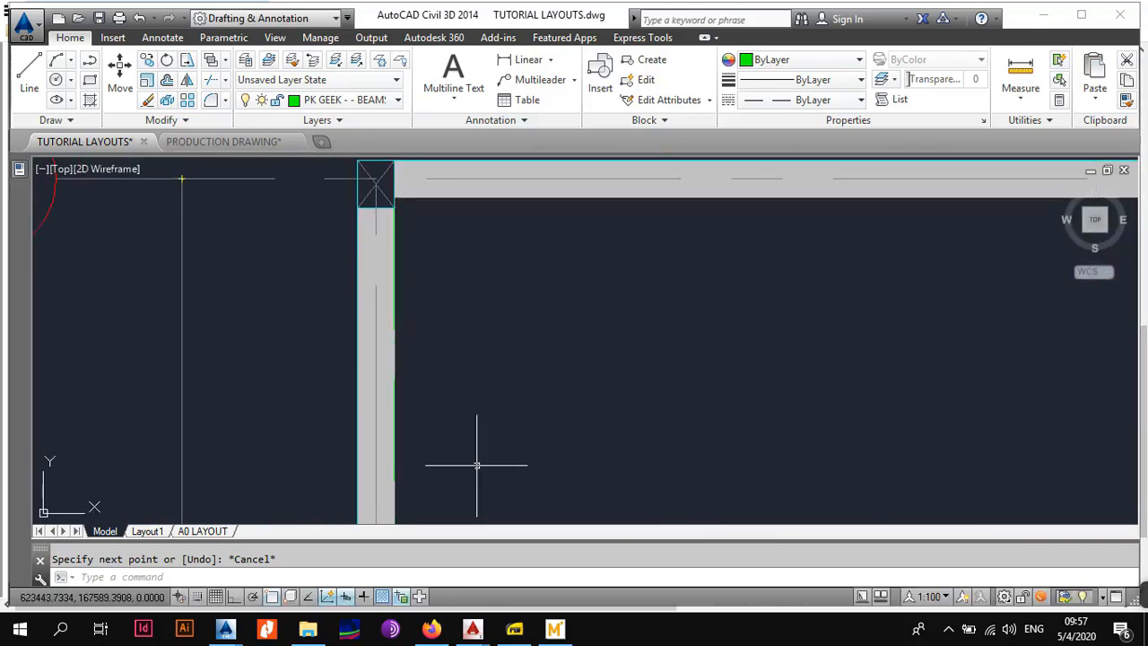
pyautogui.click(514, 628)
pyautogui.moveTo(263, 294); pyautogui.dragTo(263, 309)
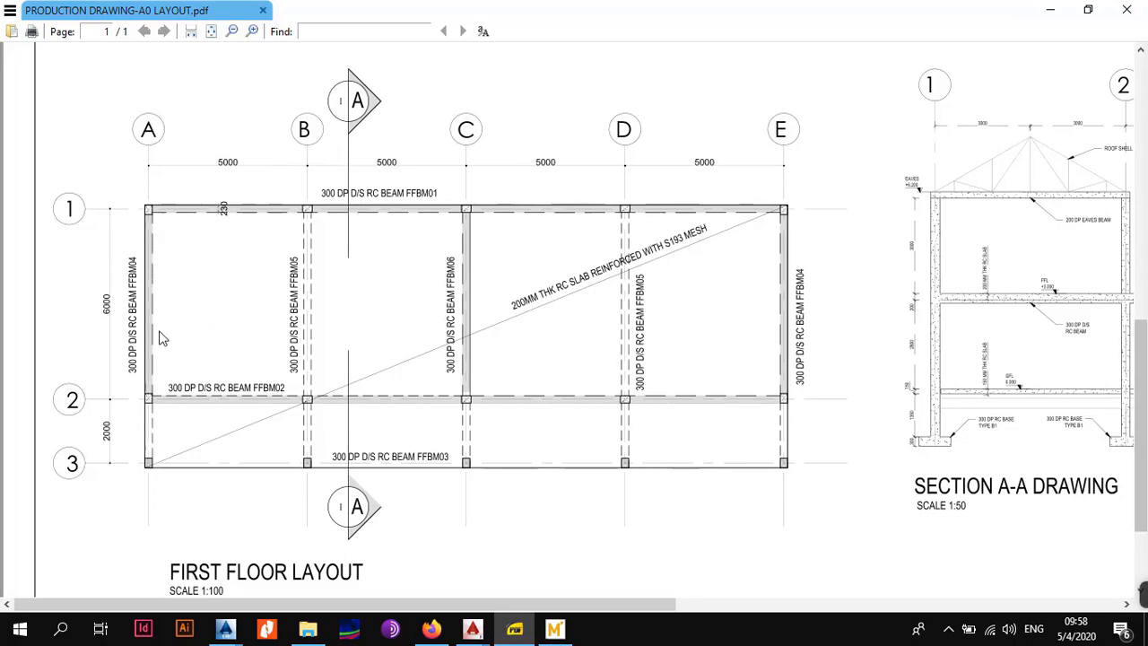
pyautogui.click(1047, 11)
pyautogui.scroll(-3, 465, 398)
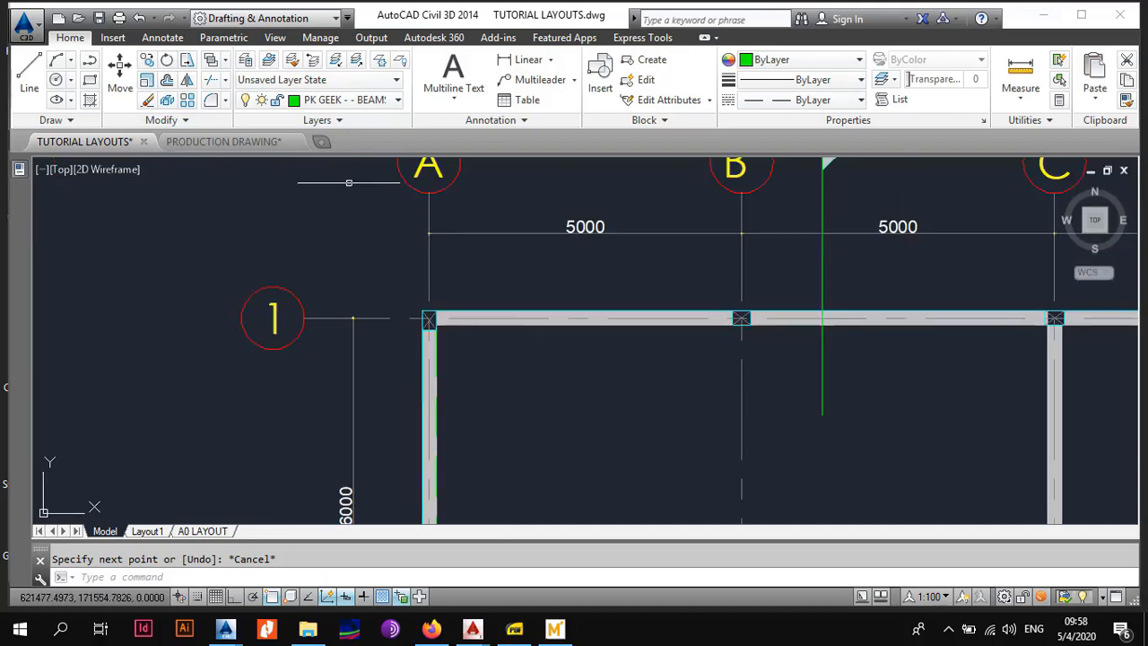
# Step: Draw a beam line along the grid 1 wall's inner face between the columns at grids A and B
pyautogui.click(27, 79)
pyautogui.scroll(3, 394, 309)
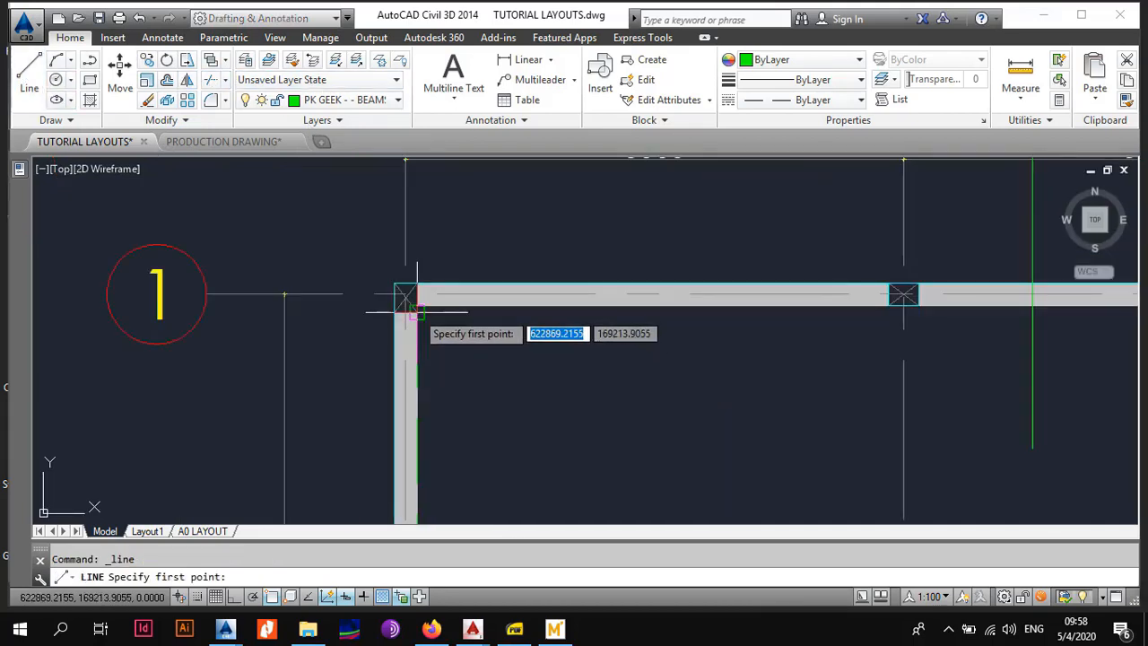
pyautogui.scroll(3, 385, 303)
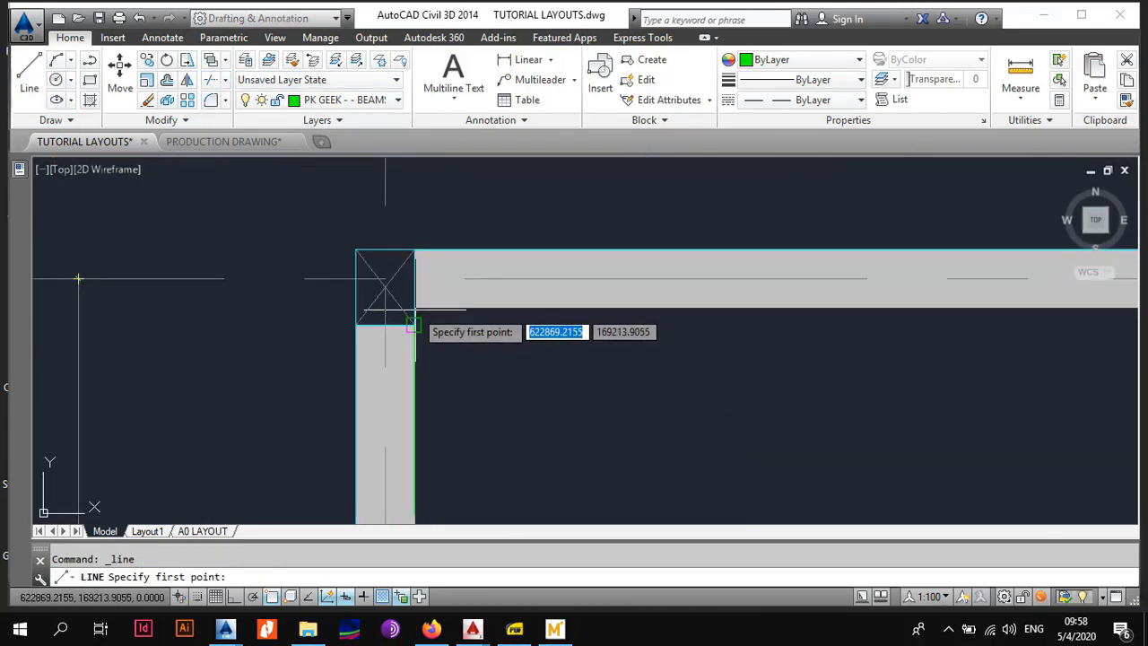
pyautogui.scroll(5, 417, 309)
pyautogui.scroll(-6, 437, 329)
pyautogui.moveTo(969, 321); pyautogui.dragTo(308, 297, button='middle')
pyautogui.click(739, 299)
pyautogui.moveTo(587, 314); pyautogui.dragTo(177, 321, button='middle')
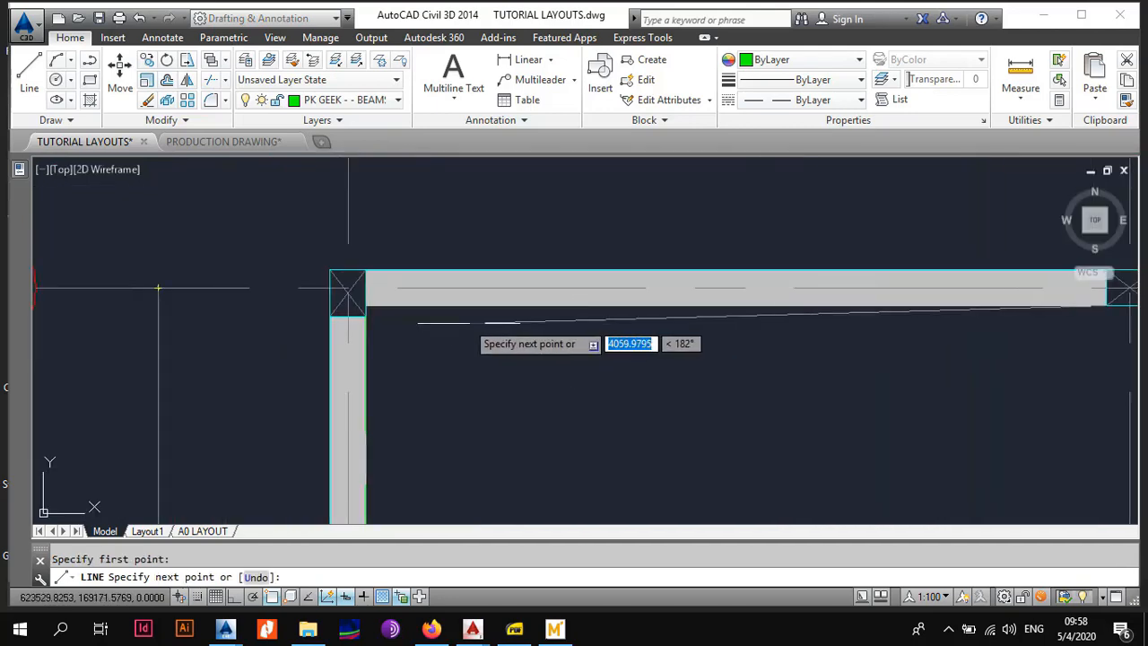
pyautogui.scroll(-3, 494, 325)
pyautogui.moveTo(760, 337); pyautogui.dragTo(604, 332, button='middle')
pyautogui.press('Escape')
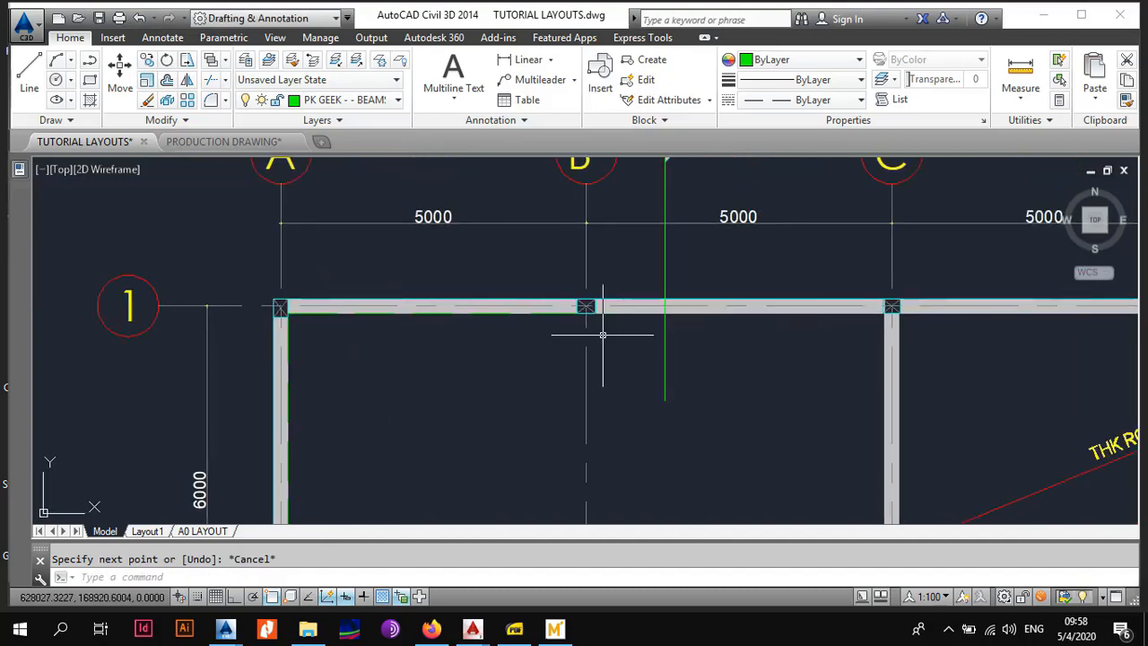
# Step: Draw a beam line along the grid 1 wall's inner face from the grid B column to the grid C column
pyautogui.scroll(3, 608, 326)
pyautogui.rightClick(609, 328)
pyautogui.click(703, 341)
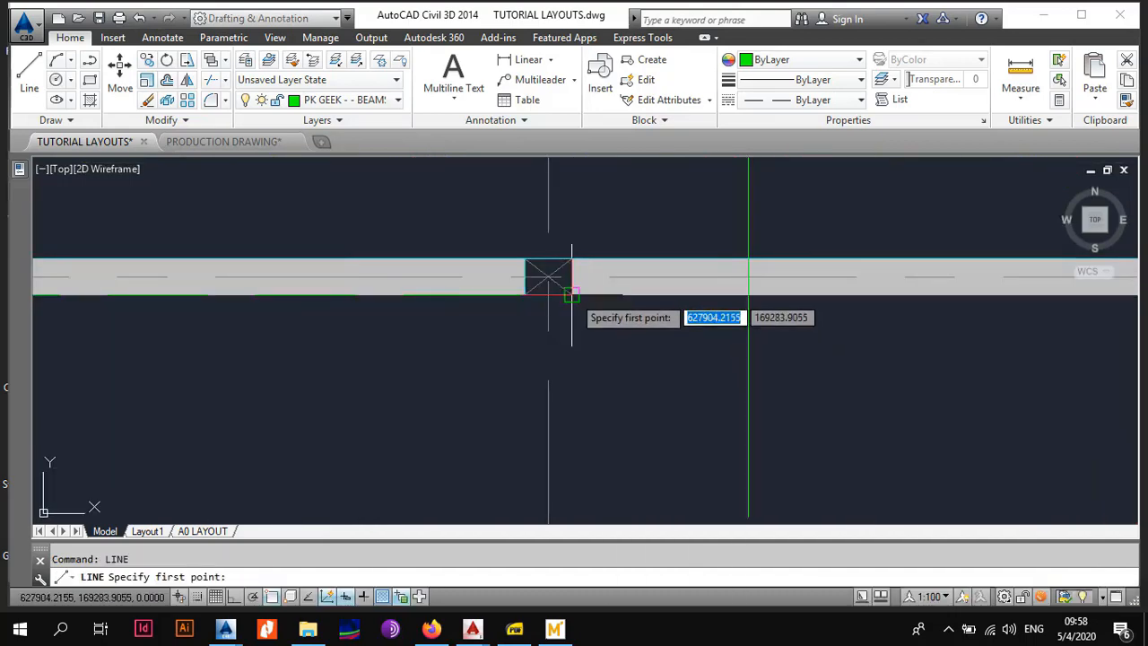
pyautogui.click(571, 295)
pyautogui.scroll(-3, 680, 334)
pyautogui.scroll(2, 860, 330)
pyautogui.moveTo(860, 330); pyautogui.dragTo(718, 331, button='middle')
pyautogui.scroll(2, 719, 332)
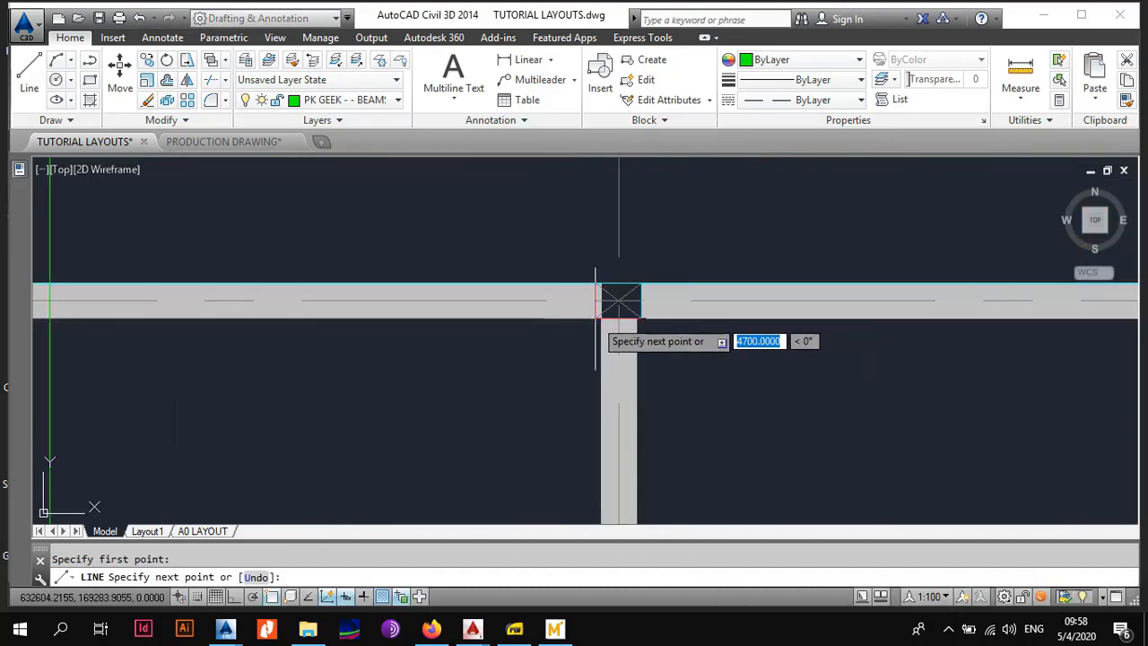
pyautogui.click(600, 318)
# Step: Draw beam lines along the inner wall faces from column C1 to column E1, continuing down grid E to the grid 2 column
pyautogui.rightClick(666, 347)
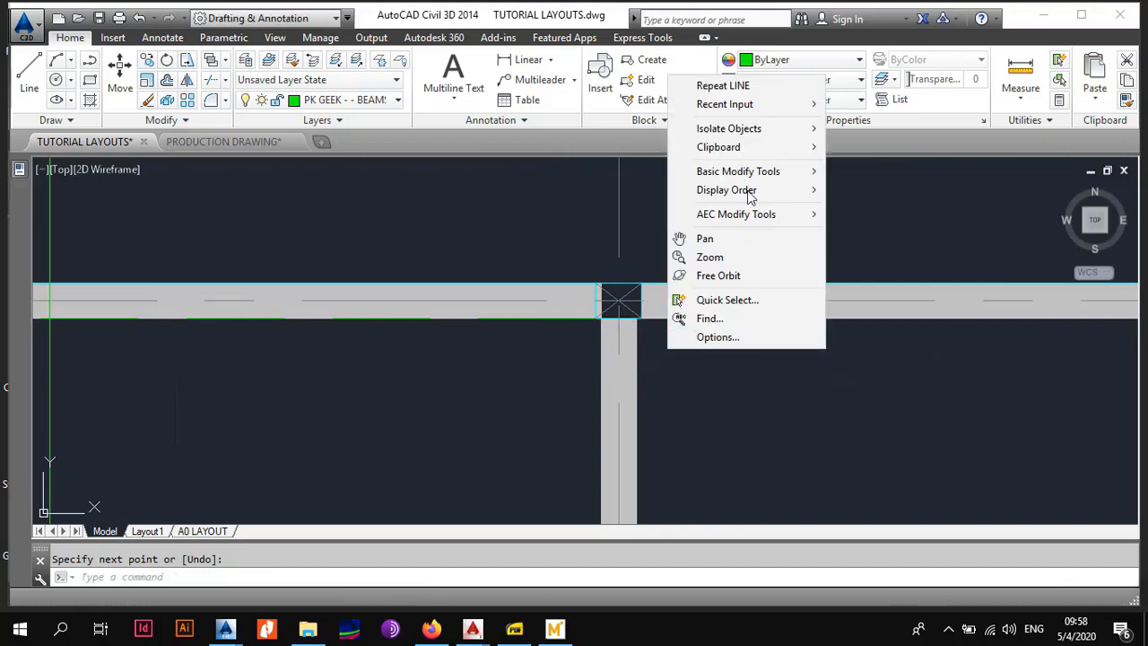
pyautogui.click(735, 85)
pyautogui.click(641, 316)
pyautogui.scroll(-3, 738, 321)
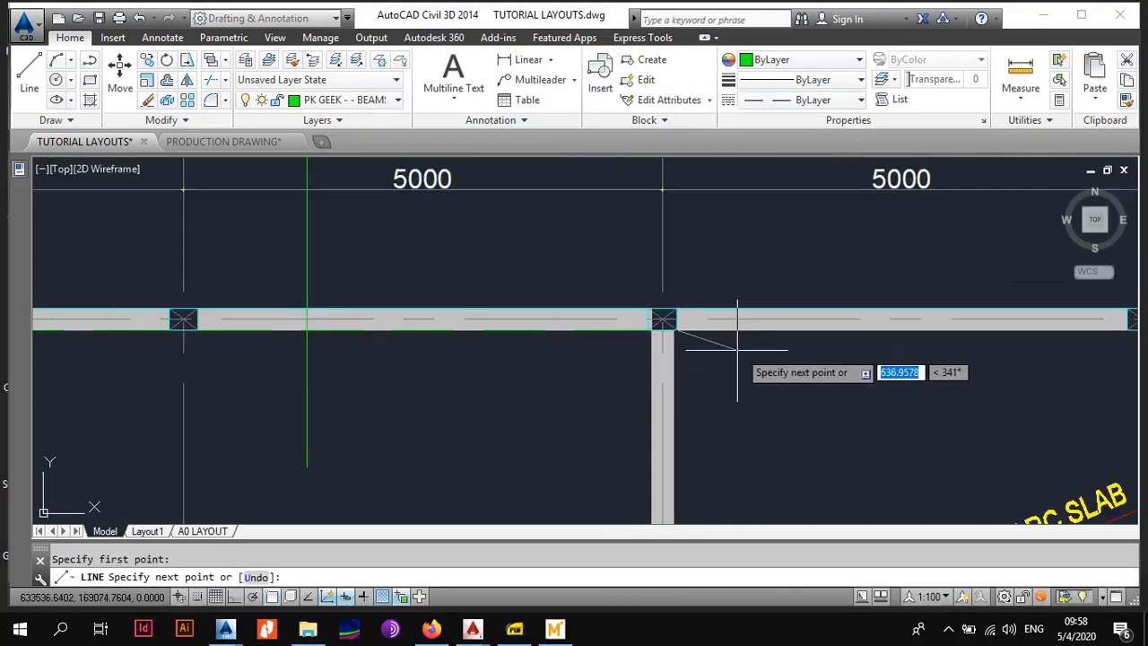
pyautogui.scroll(2, 786, 359)
pyautogui.moveTo(912, 366); pyautogui.dragTo(483, 337, button='middle')
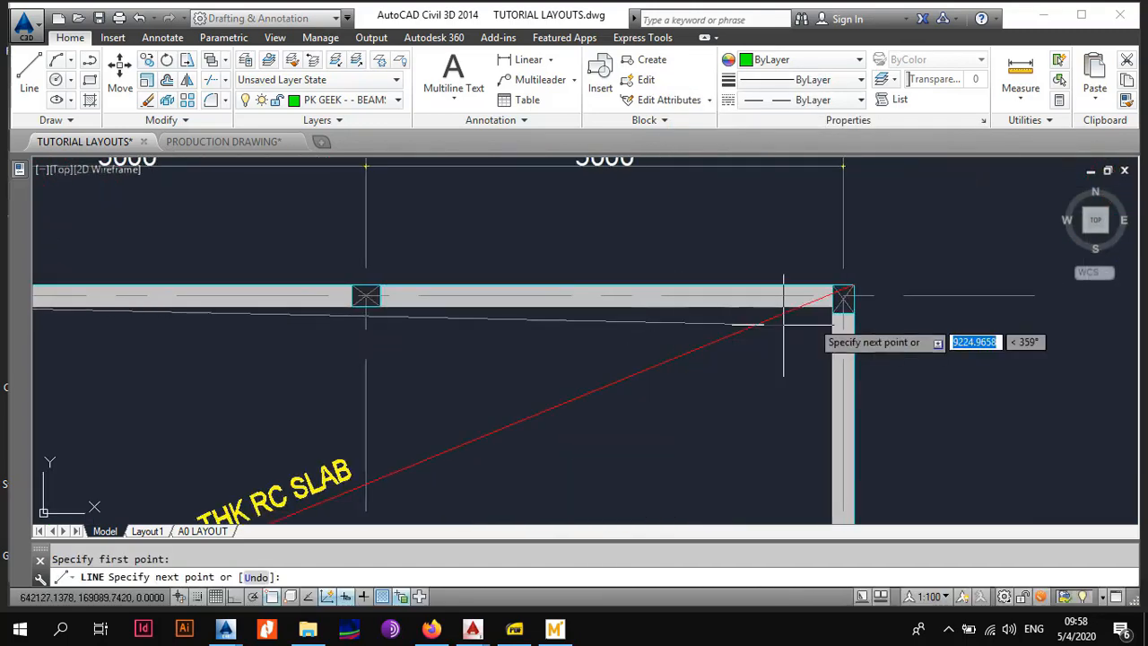
pyautogui.scroll(4, 833, 310)
pyautogui.click(828, 300)
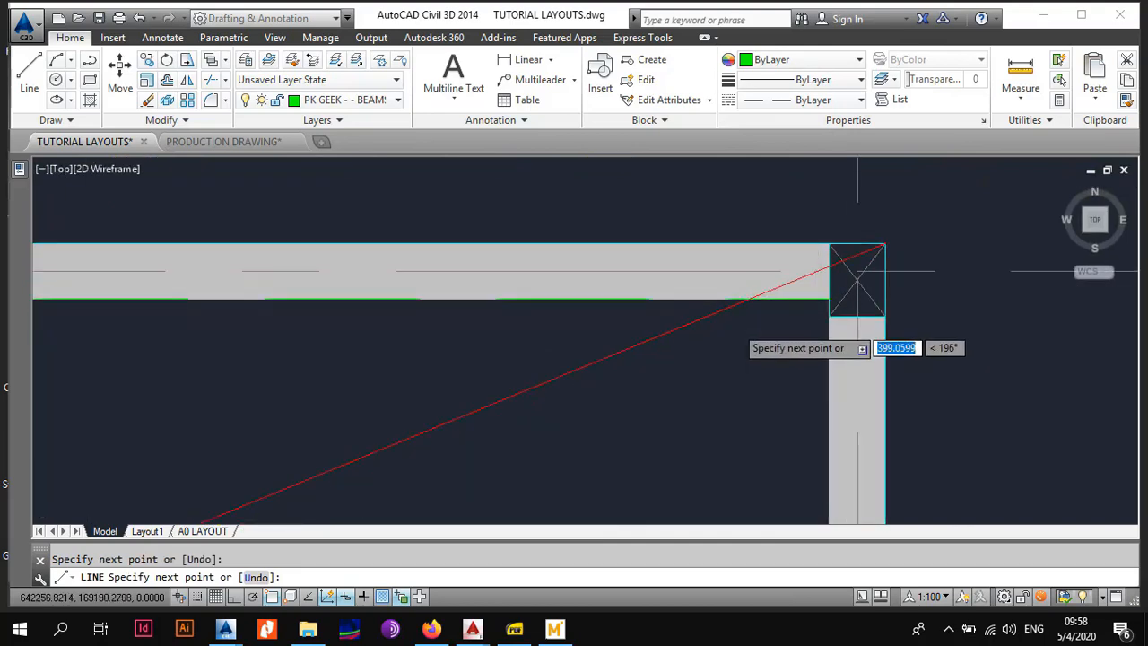
pyautogui.scroll(-5, 735, 325)
pyautogui.moveTo(743, 384); pyautogui.dragTo(756, 126, button='middle')
pyautogui.scroll(2, 775, 381)
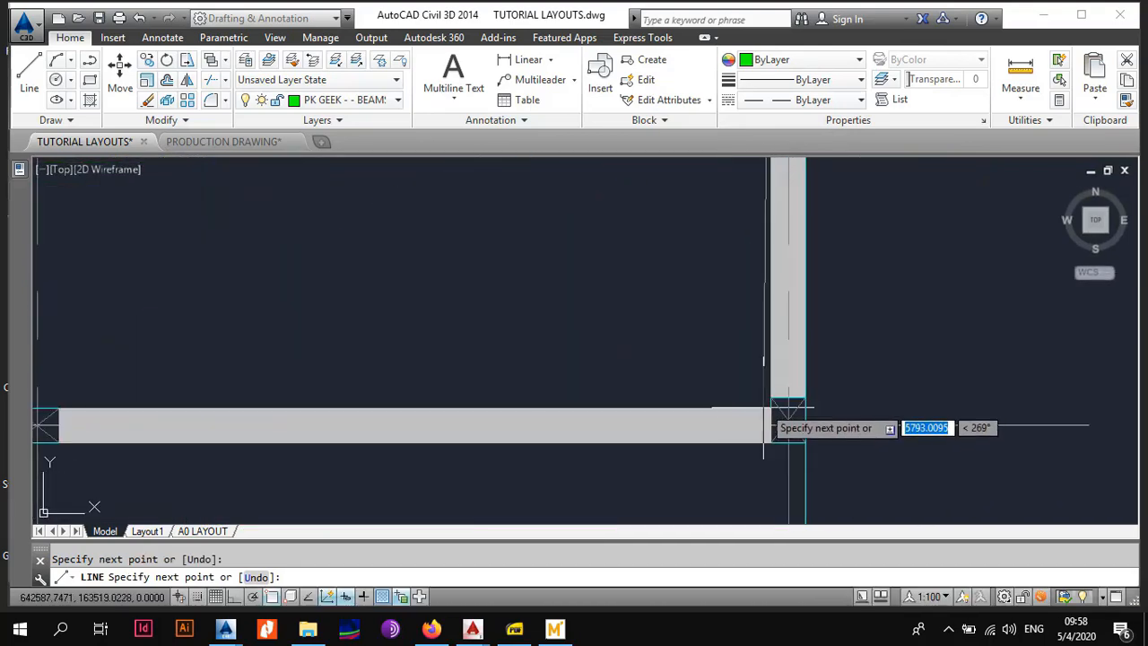
pyautogui.click(785, 419)
pyautogui.press('Escape')
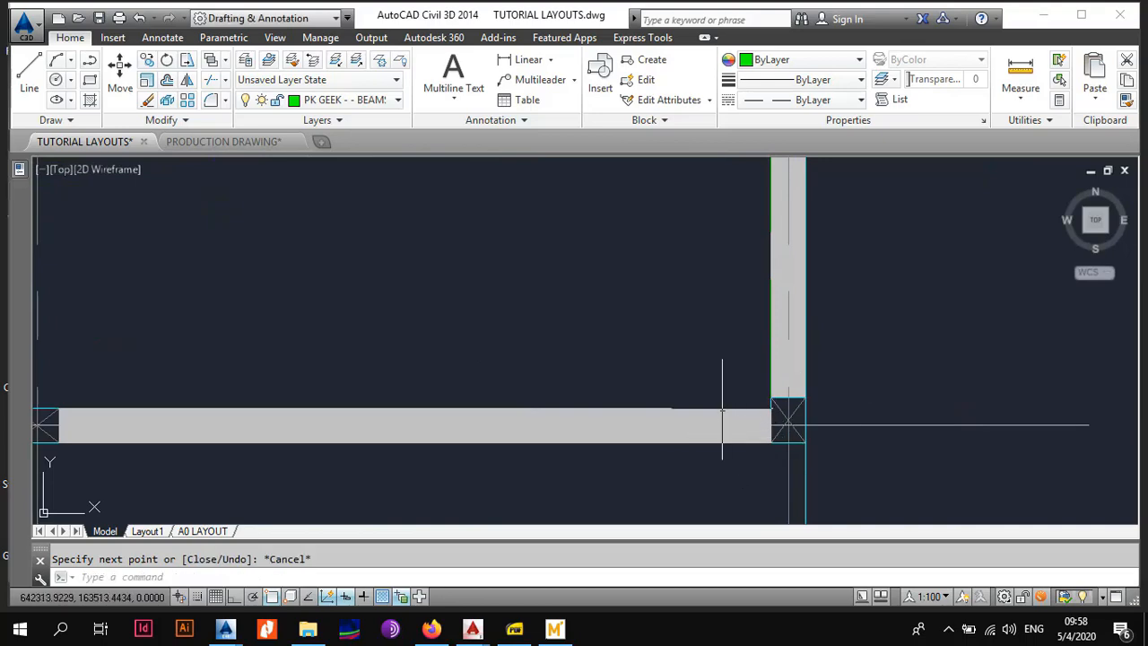
# Step: Draw a beam line along the grid 2 wall's inner face from the grid E column to the grid A column
pyautogui.rightClick(718, 401)
pyautogui.click(769, 135)
pyautogui.scroll(1, 774, 356)
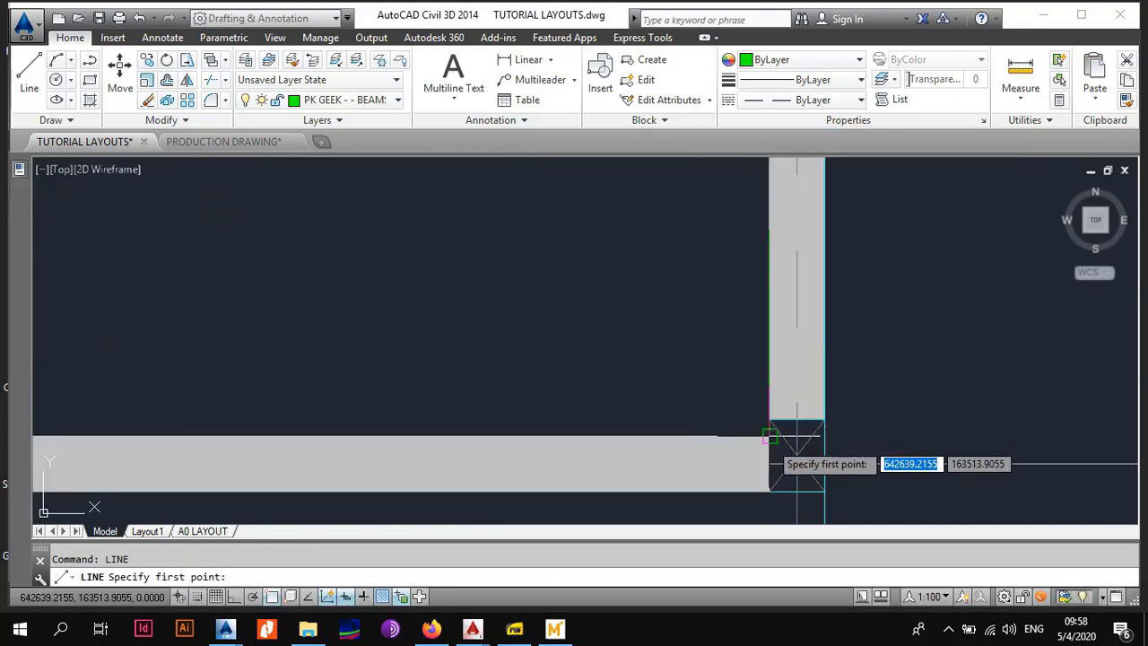
pyautogui.click(771, 435)
pyautogui.scroll(-5, 715, 422)
pyautogui.moveTo(542, 358); pyautogui.dragTo(874, 410, button='middle')
pyautogui.scroll(1, 807, 433)
pyautogui.scroll(2, 818, 439)
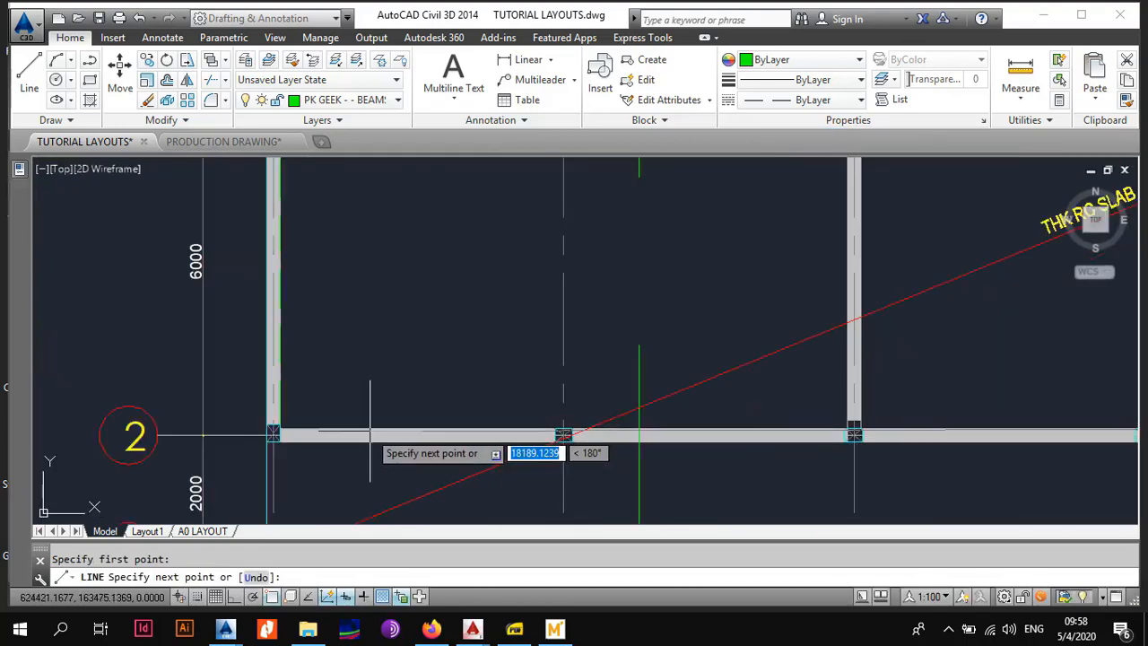
pyautogui.scroll(5, 300, 423)
pyautogui.press('Escape')
# Step: Draw a beam line along the grid C wall's face on the grid D side, from the grid 1 beam line to grid 2
pyautogui.scroll(-5, 384, 389)
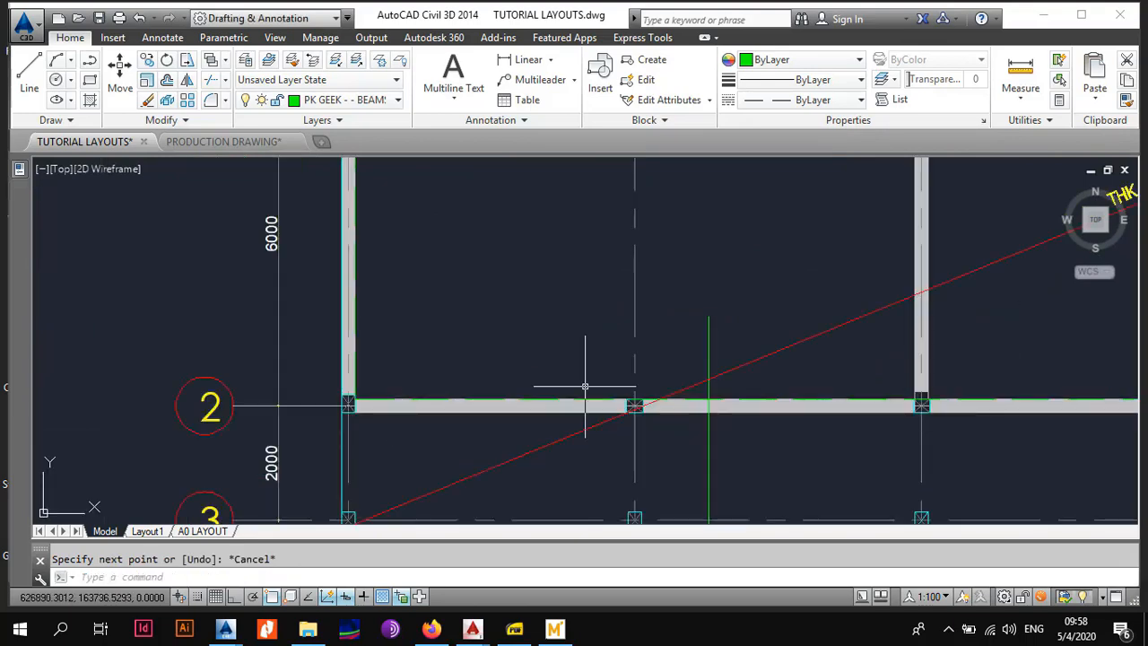
pyautogui.moveTo(589, 385)
pyautogui.mouseDown(button='middle')
pyautogui.moveTo(328, 395)
pyautogui.moveTo(423, 389)
pyautogui.mouseUp(button='middle')
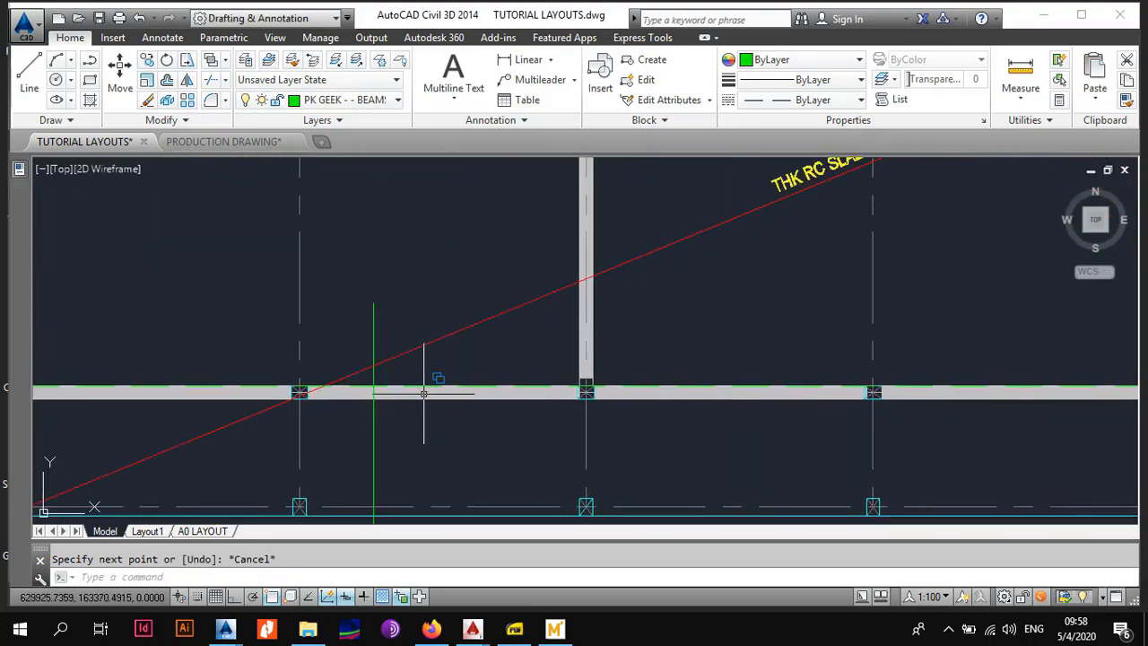
pyautogui.scroll(-3, 423, 389)
pyautogui.moveTo(479, 263); pyautogui.dragTo(451, 314, button='middle')
pyautogui.scroll(2, 643, 333)
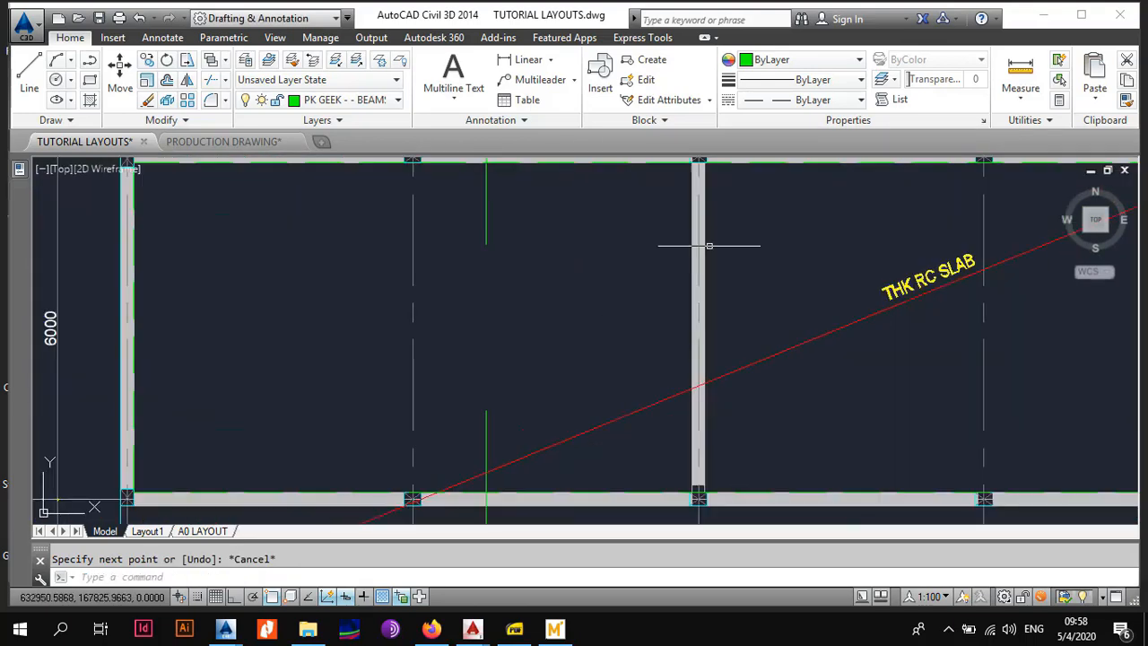
pyautogui.rightClick(756, 221)
pyautogui.click(779, 226)
pyautogui.moveTo(696, 186); pyautogui.dragTo(681, 275, button='middle')
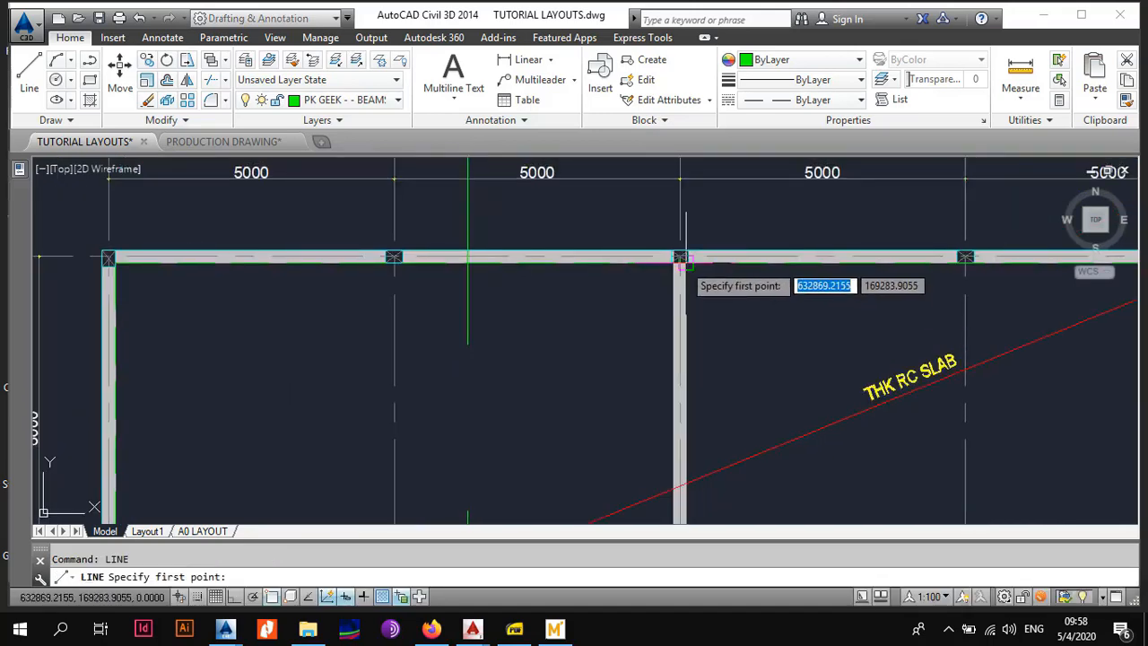
pyautogui.scroll(5, 677, 264)
pyautogui.click(692, 219)
pyautogui.scroll(-5, 704, 260)
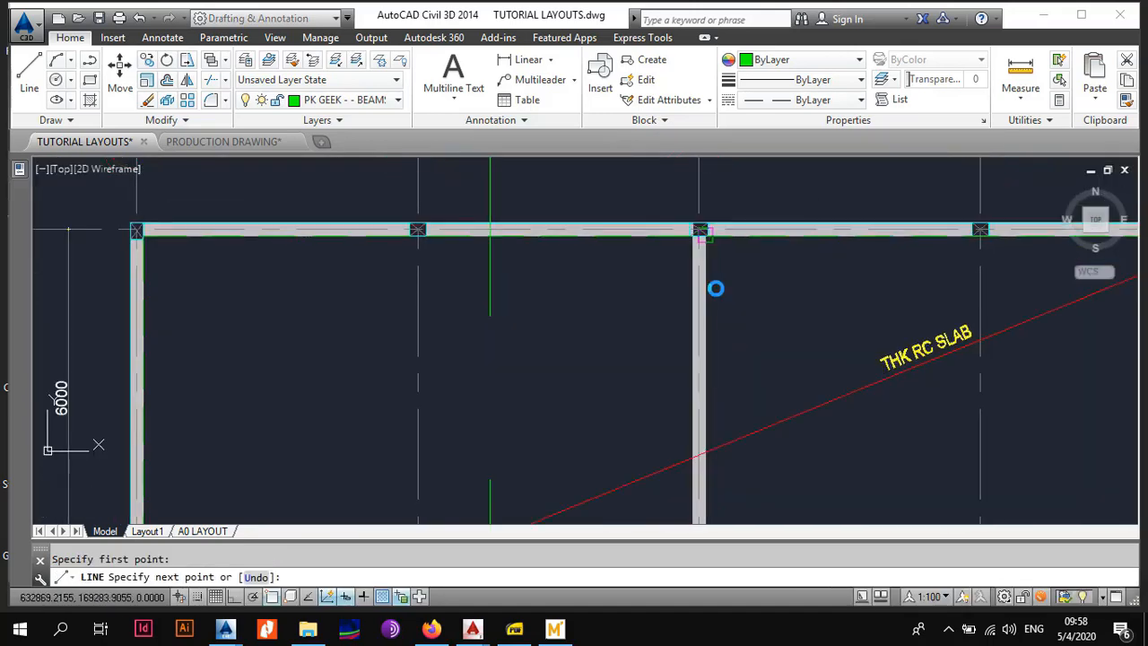
pyautogui.moveTo(714, 287); pyautogui.dragTo(692, 248, button='middle')
pyautogui.scroll(4, 651, 394)
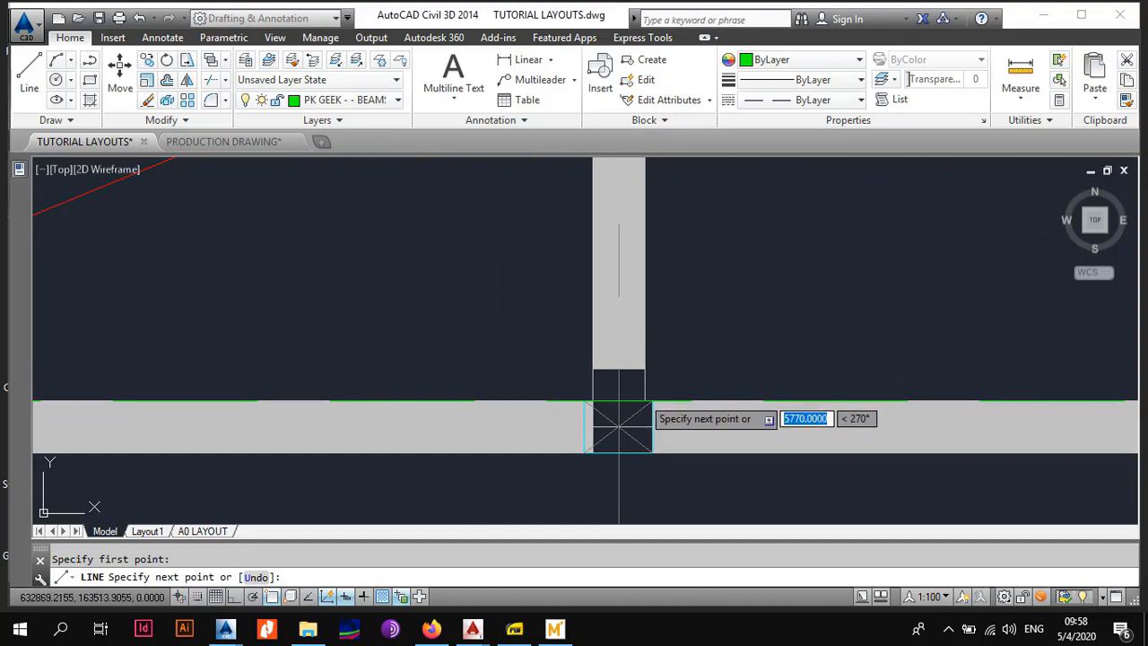
pyautogui.click(649, 394)
pyautogui.scroll(-2, 632, 376)
pyautogui.press('Escape')
# Step: Draw a beam line along the grid C wall's face on the grid B side, from grid 2 up to grid 1
pyautogui.rightClick(576, 362)
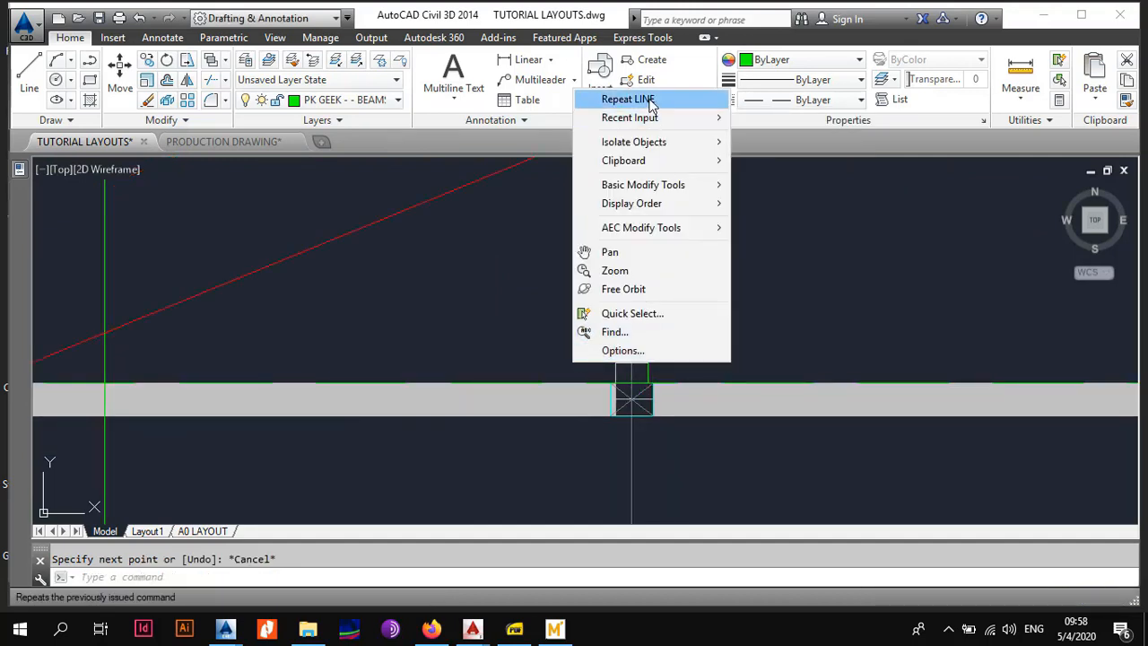
pyautogui.click(638, 99)
pyautogui.scroll(1, 631, 403)
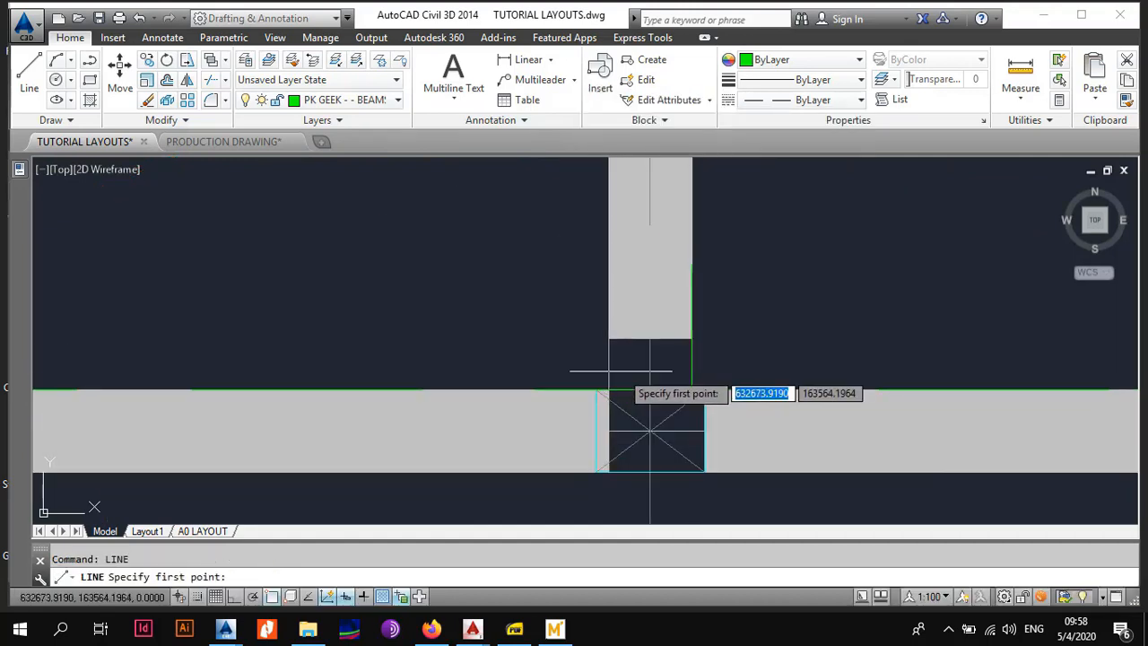
pyautogui.click(631, 396)
pyautogui.scroll(-3, 612, 413)
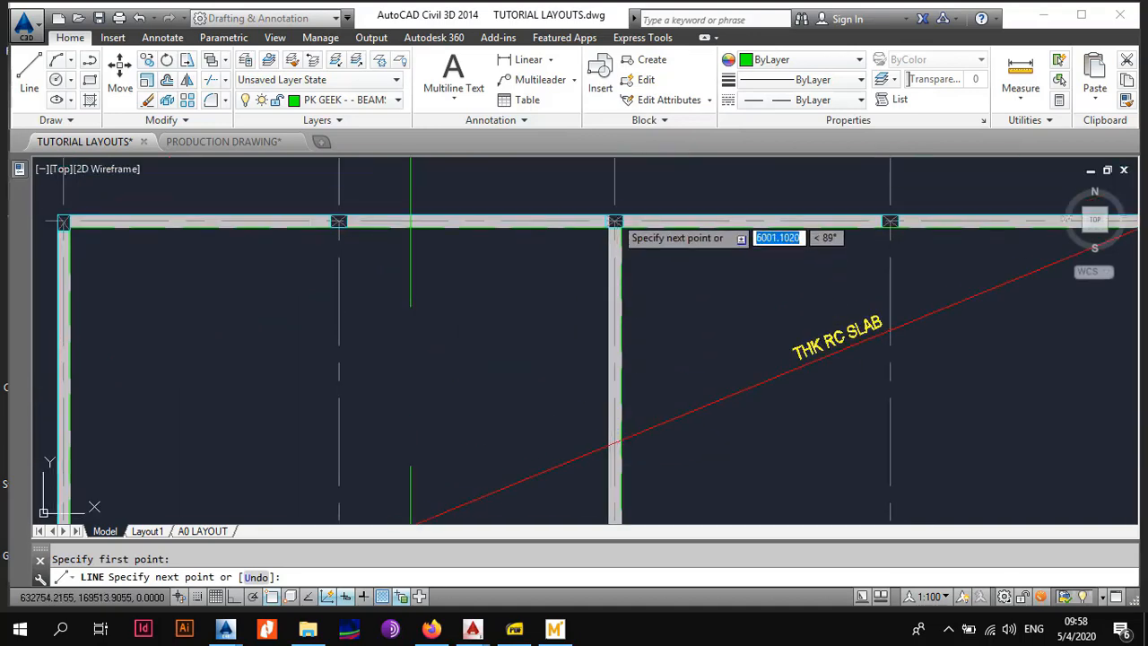
pyautogui.scroll(6, 611, 226)
pyautogui.press('Escape')
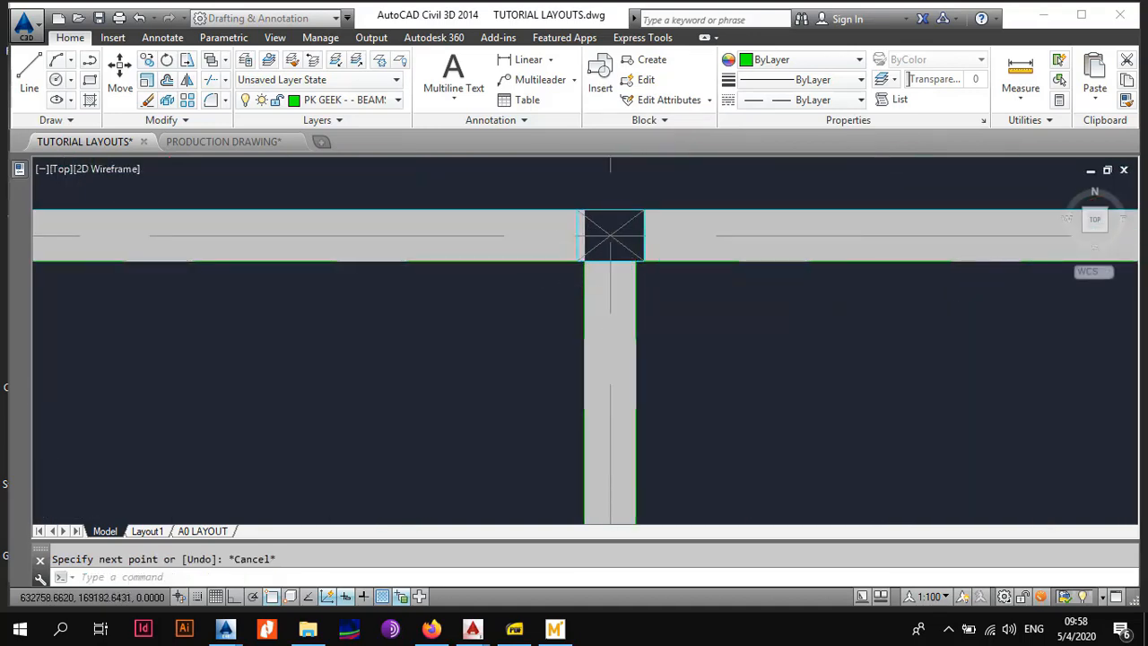
# Step: Examine the beam lines around the walls on grids 1, 2, A, C and E and the open bays between them
pyautogui.scroll(-5, 627, 269)
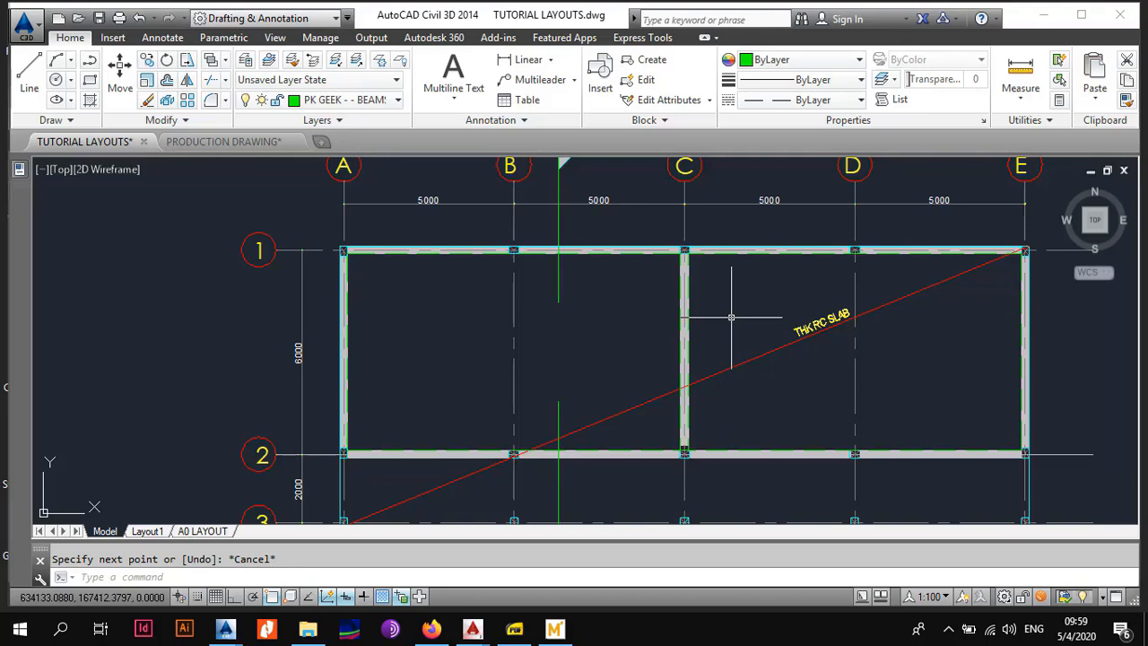
pyautogui.scroll(2, 713, 418)
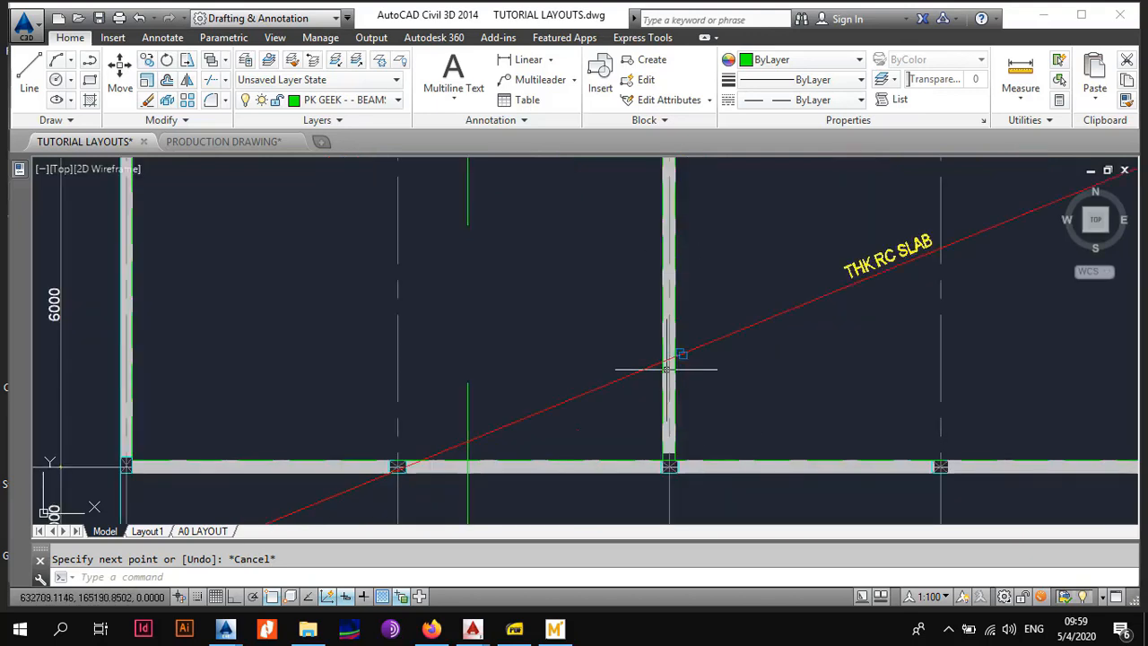
pyautogui.scroll(-4, 666, 368)
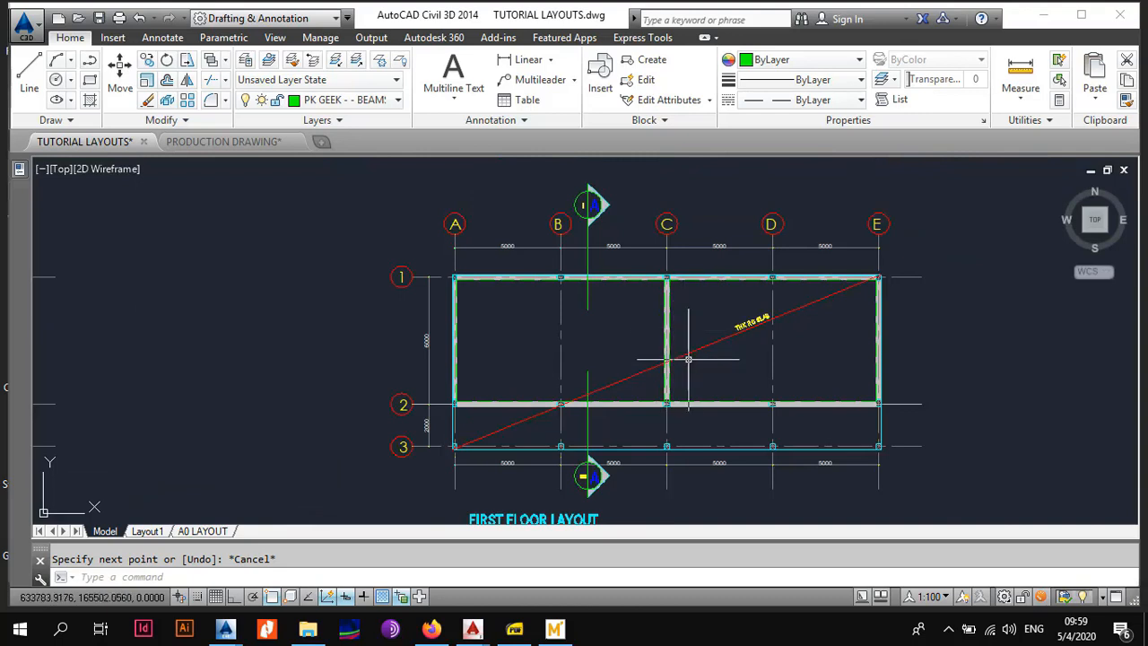
pyautogui.scroll(4, 565, 354)
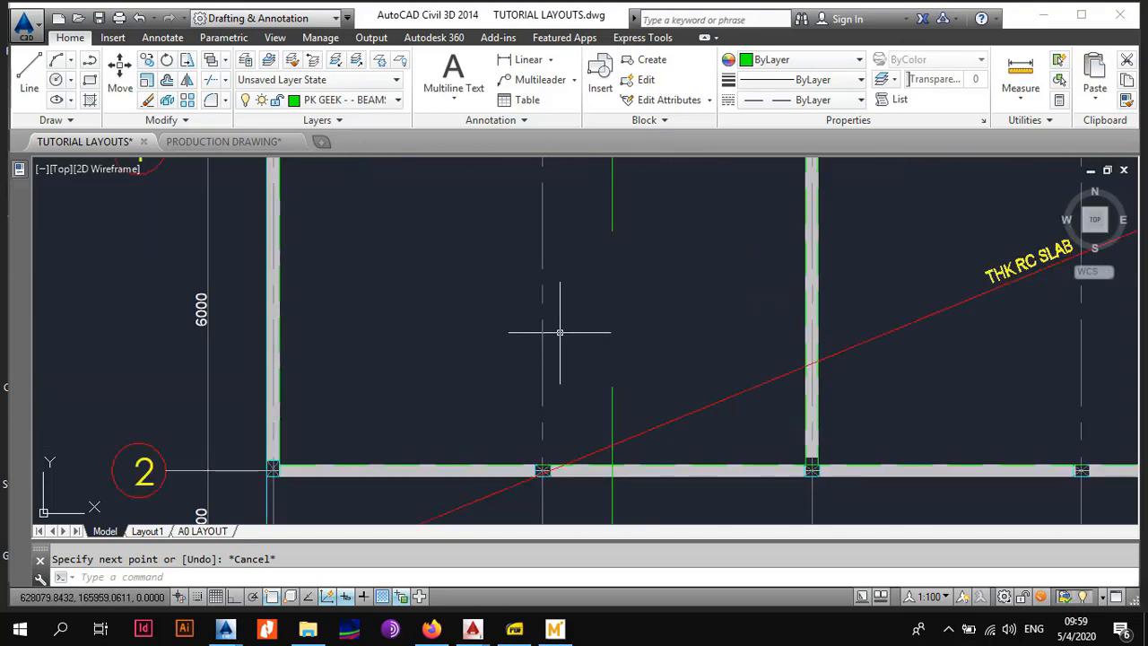
pyautogui.scroll(-4, 551, 313)
pyautogui.scroll(3, 545, 283)
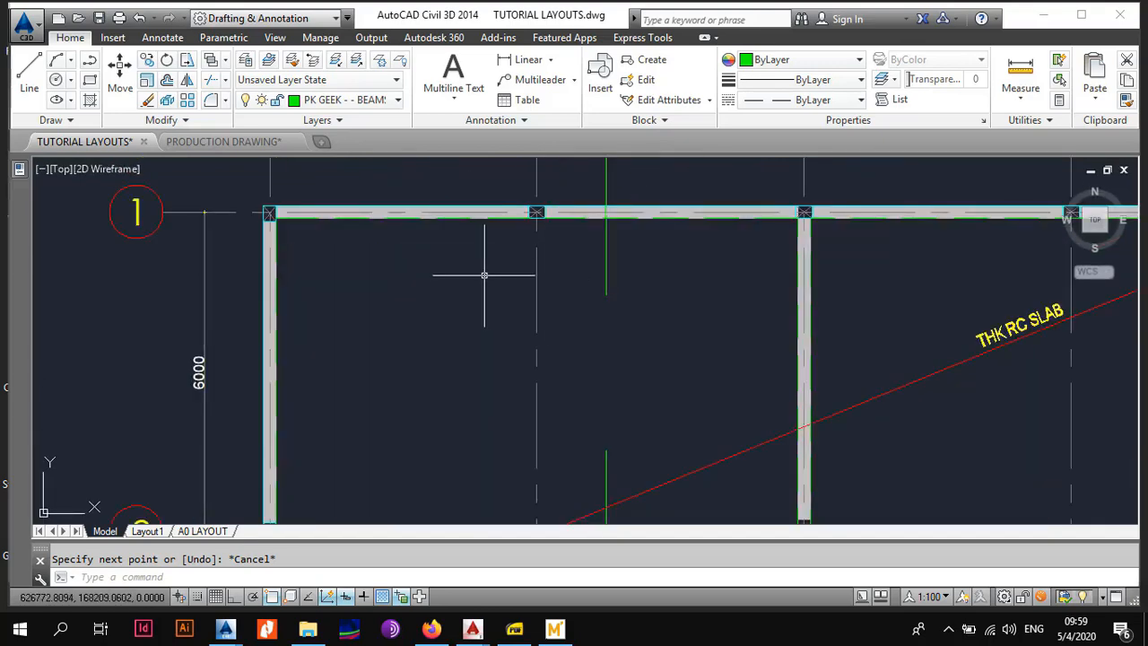
pyautogui.scroll(-2, 554, 313)
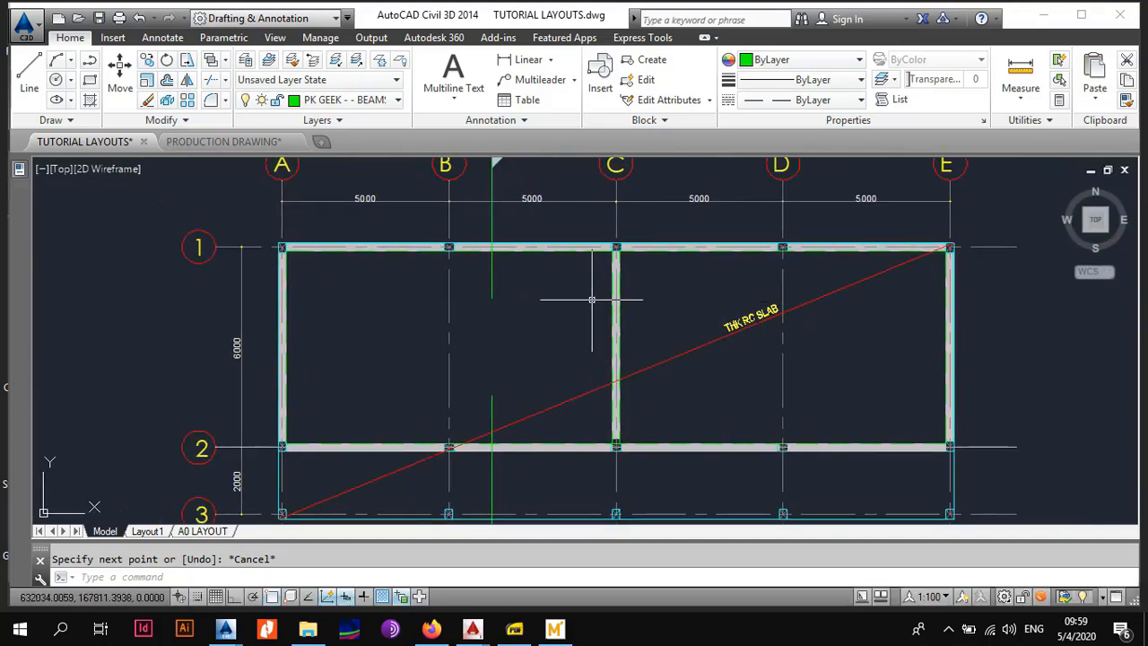
# Step: Offset the grid B line to both sides to form the edges of the beam between grids 1 and 2
pyautogui.scroll(3, 487, 283)
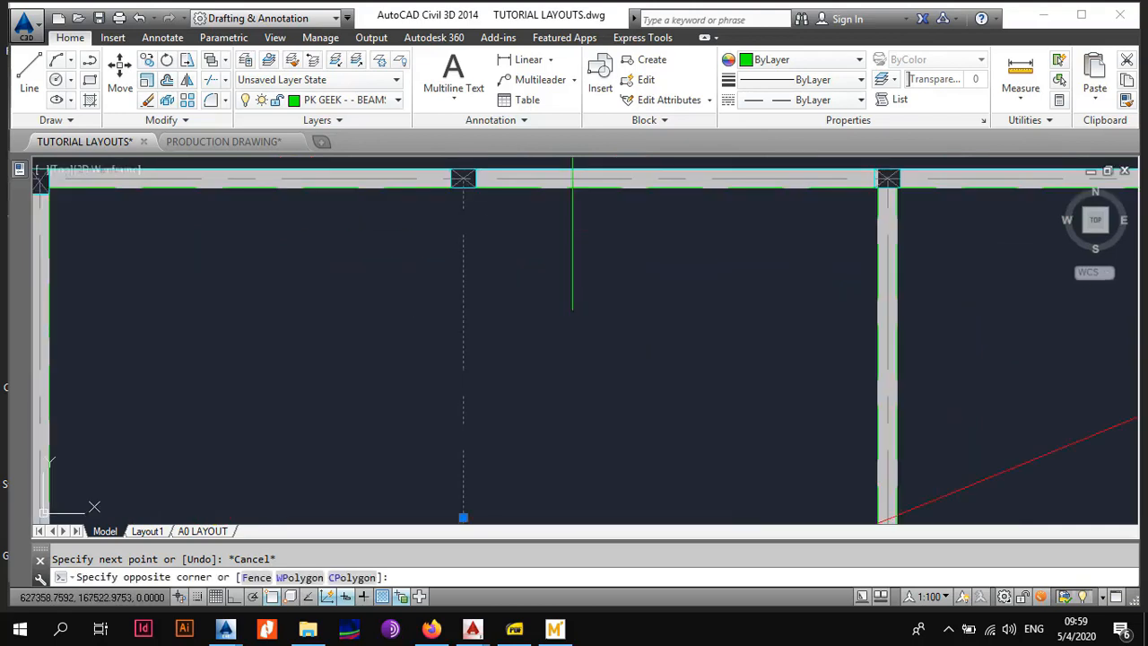
pyautogui.press('Escape')
pyautogui.click(167, 81)
pyautogui.write('11')
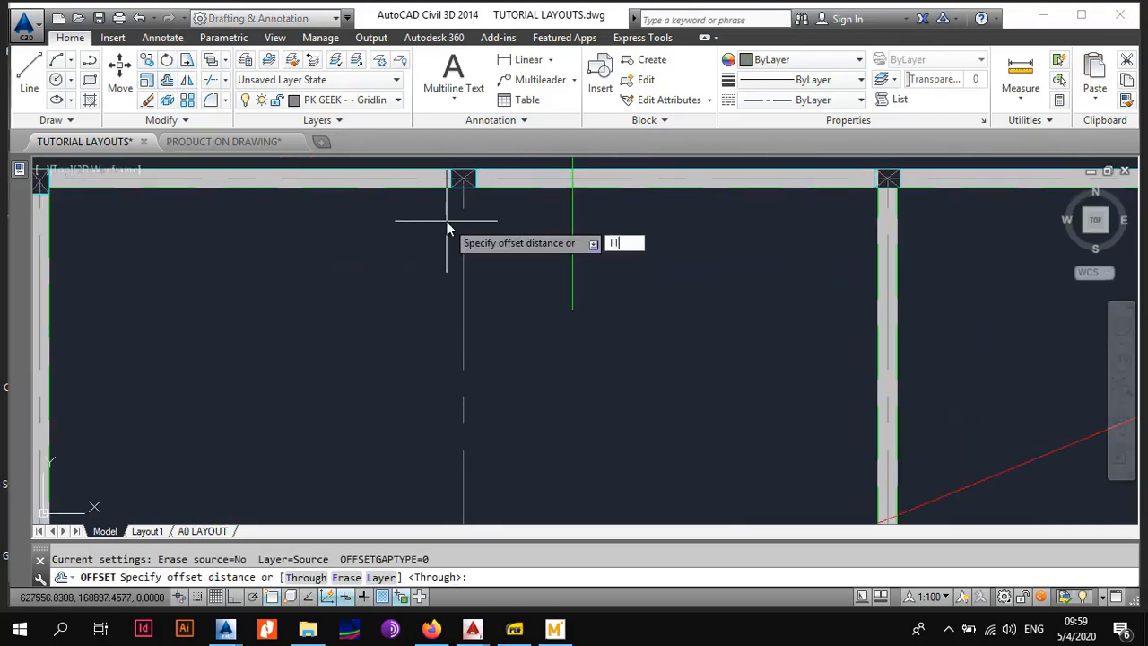
pyautogui.press('Return')
pyautogui.click(463, 296)
pyautogui.click(592, 313)
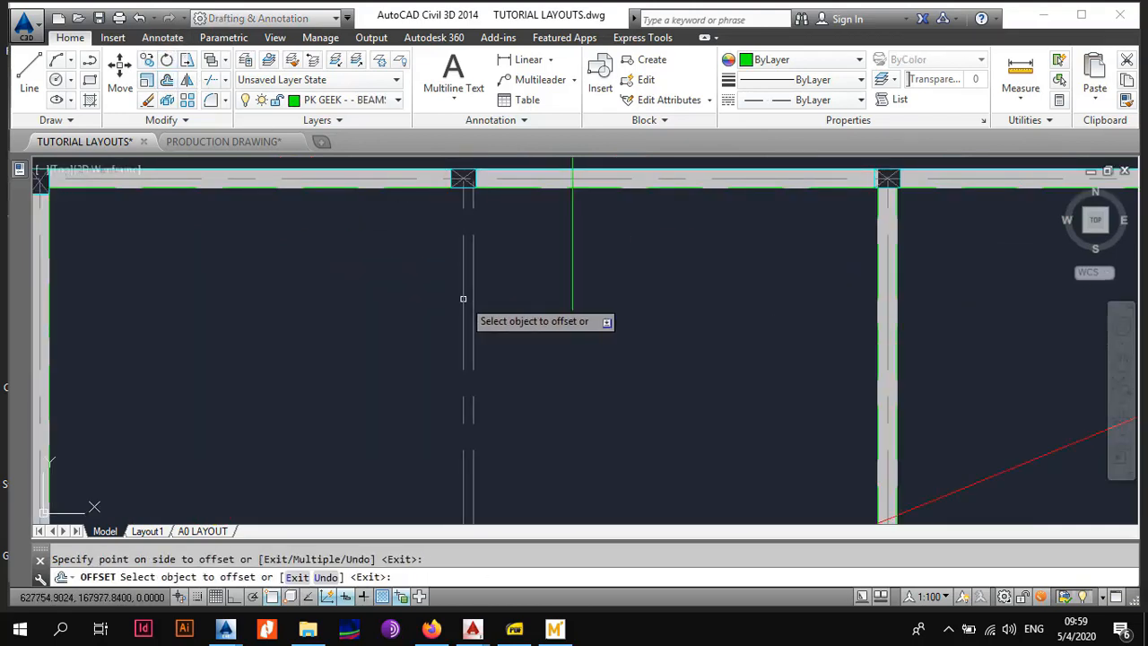
pyautogui.scroll(-4, 345, 309)
pyautogui.scroll(4, 511, 289)
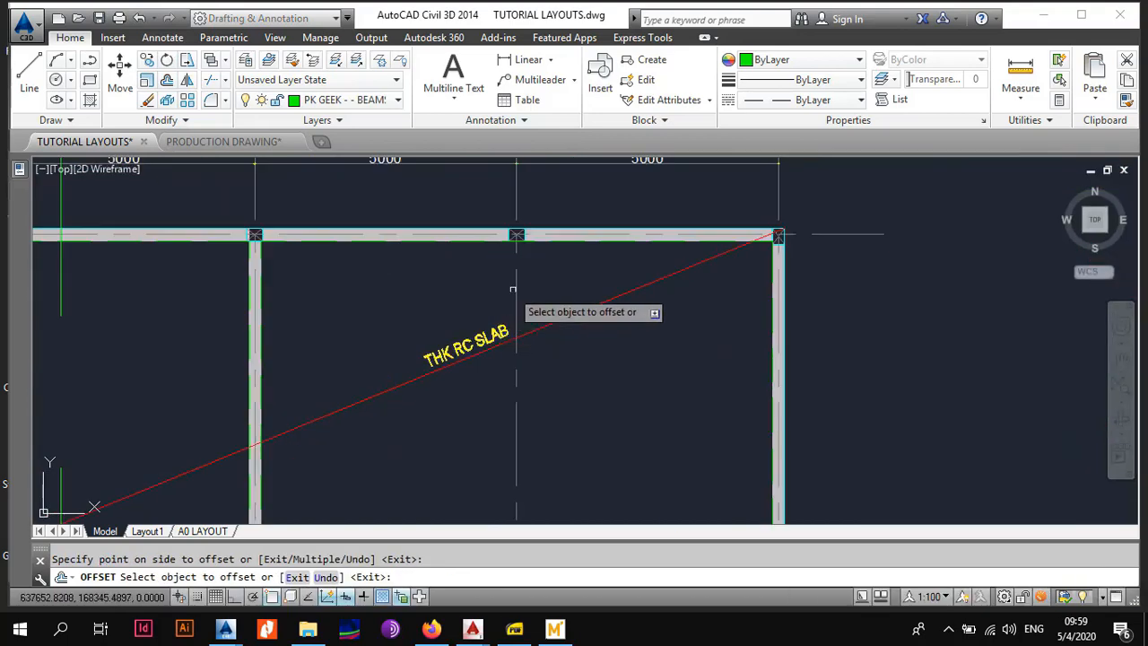
pyautogui.scroll(-1, 488, 290)
pyautogui.scroll(-1, 488, 290)
pyautogui.scroll(4, 423, 228)
pyautogui.press('Escape')
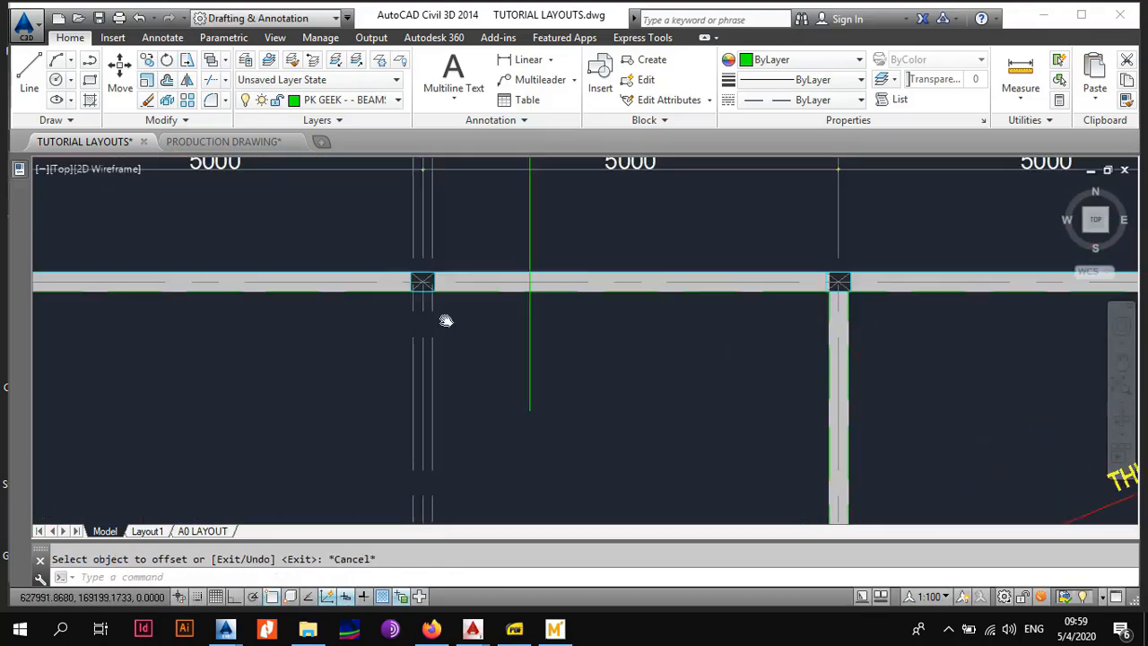
pyautogui.scroll(3, 448, 332)
pyautogui.click(444, 345)
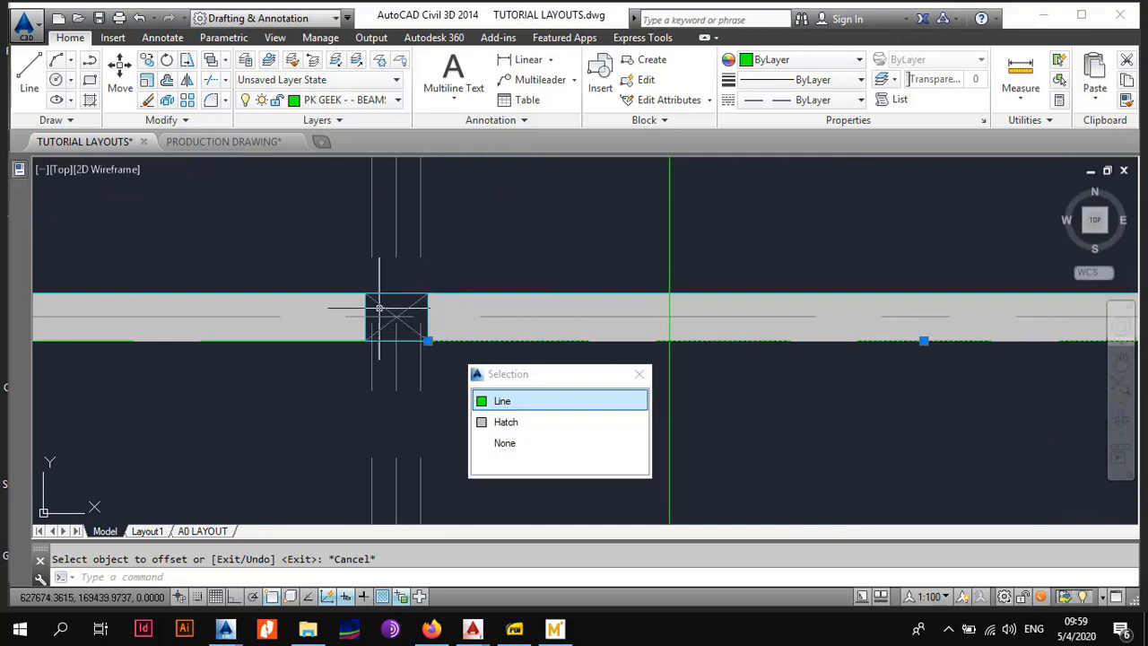
pyautogui.click(442, 294)
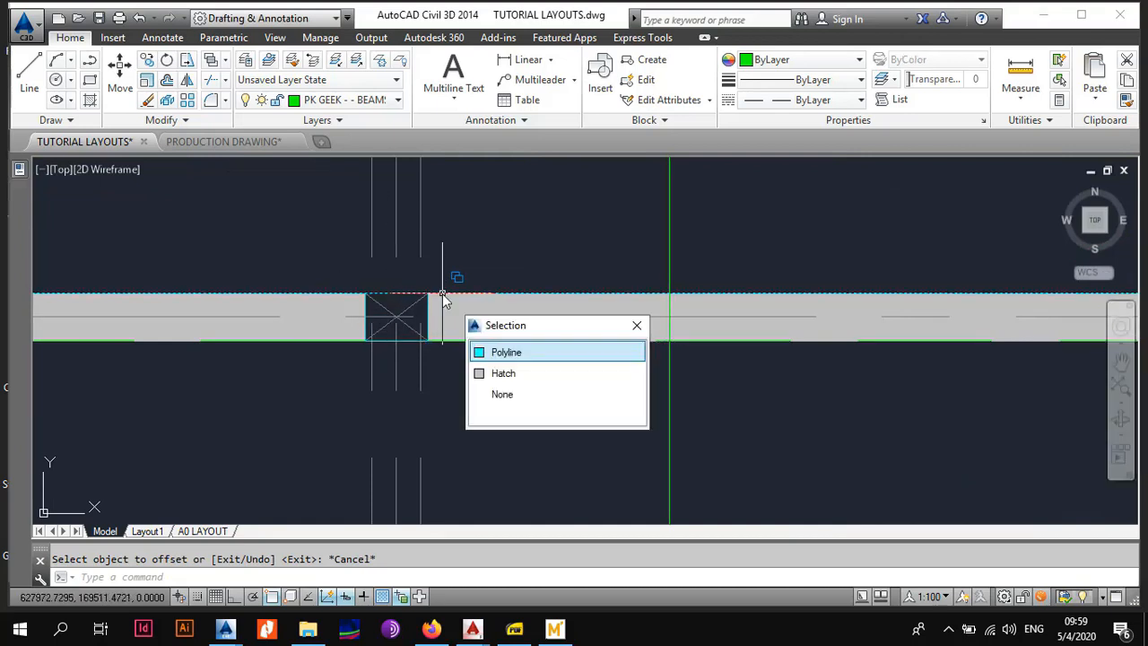
pyautogui.click(223, 82)
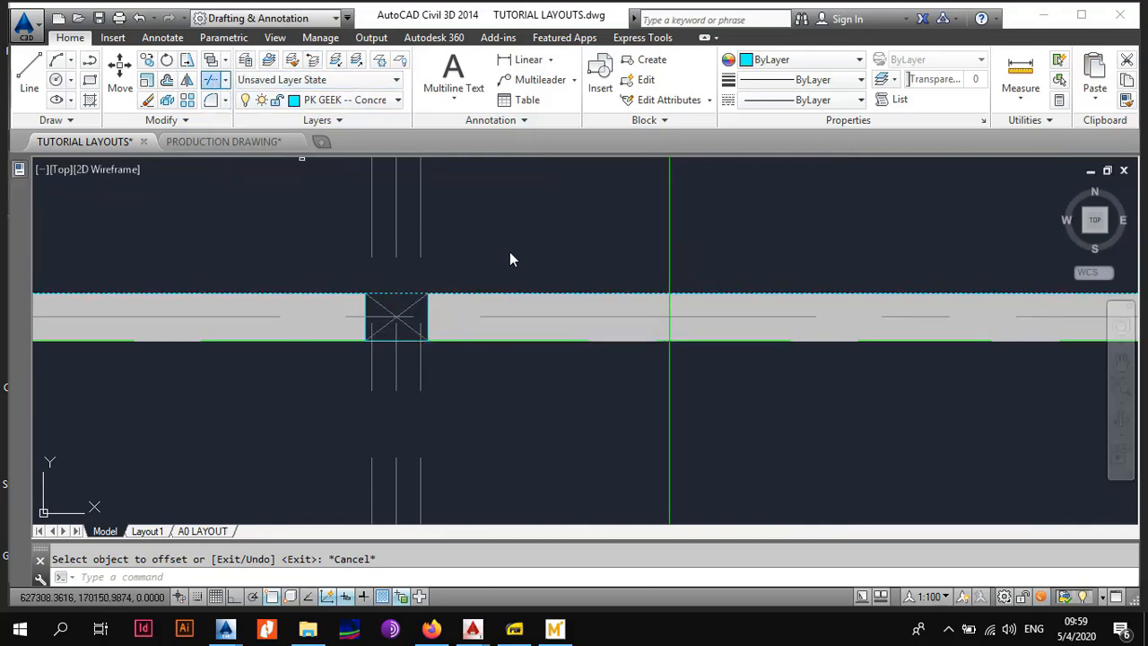
pyautogui.rightClick(454, 224)
pyautogui.click(454, 235)
pyautogui.rightClick(454, 226)
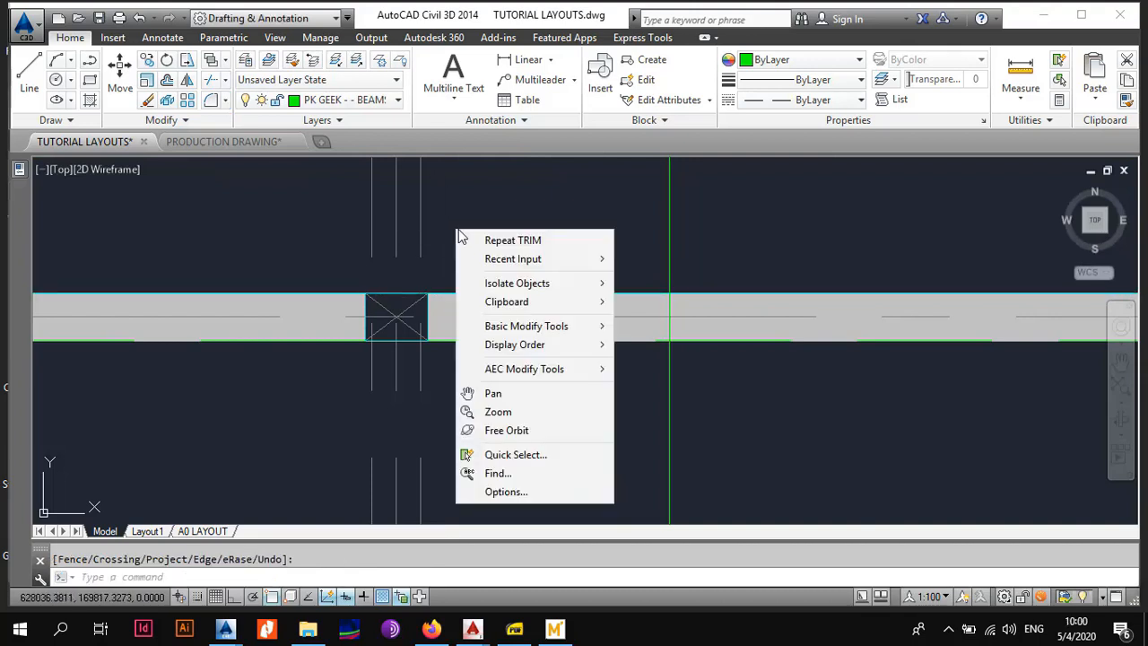
# Step: Start a trim at column B1, selecting the offset line on the grid C side of grid B as a cutting edge
pyautogui.click(462, 234)
pyautogui.click(442, 219)
pyautogui.click(412, 237)
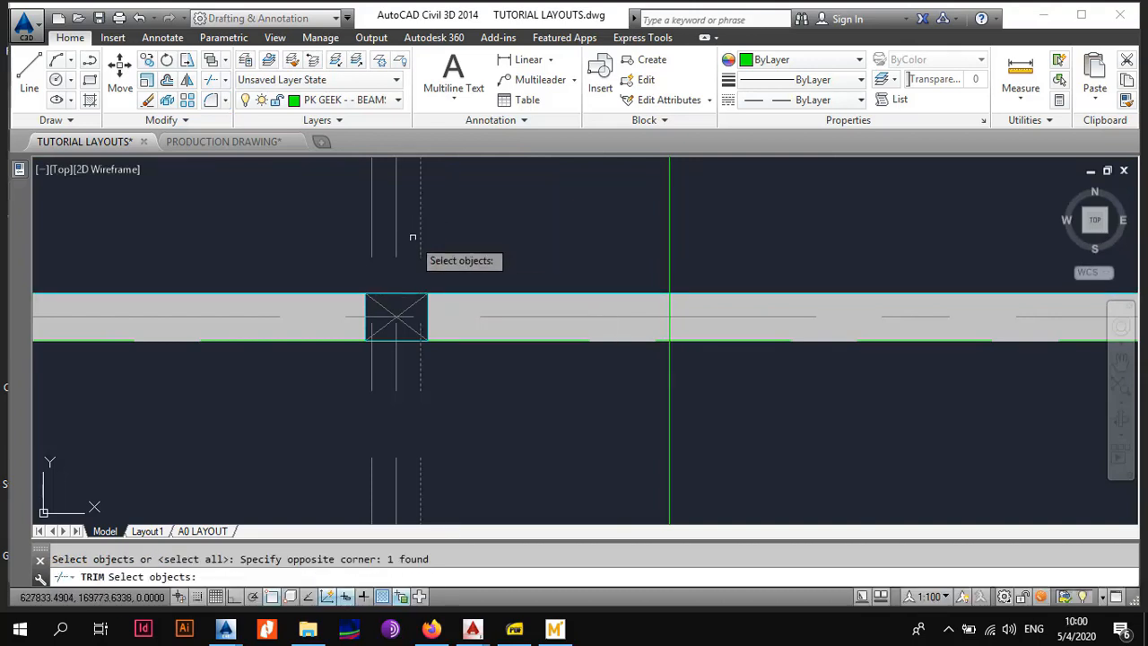
# Step: Trim the two vertical beam edge lines on grid B above and inside the column at grid line 1
pyautogui.press('Escape')
pyautogui.rightClick(447, 240)
pyautogui.click(468, 250)
pyautogui.rightClick(462, 220)
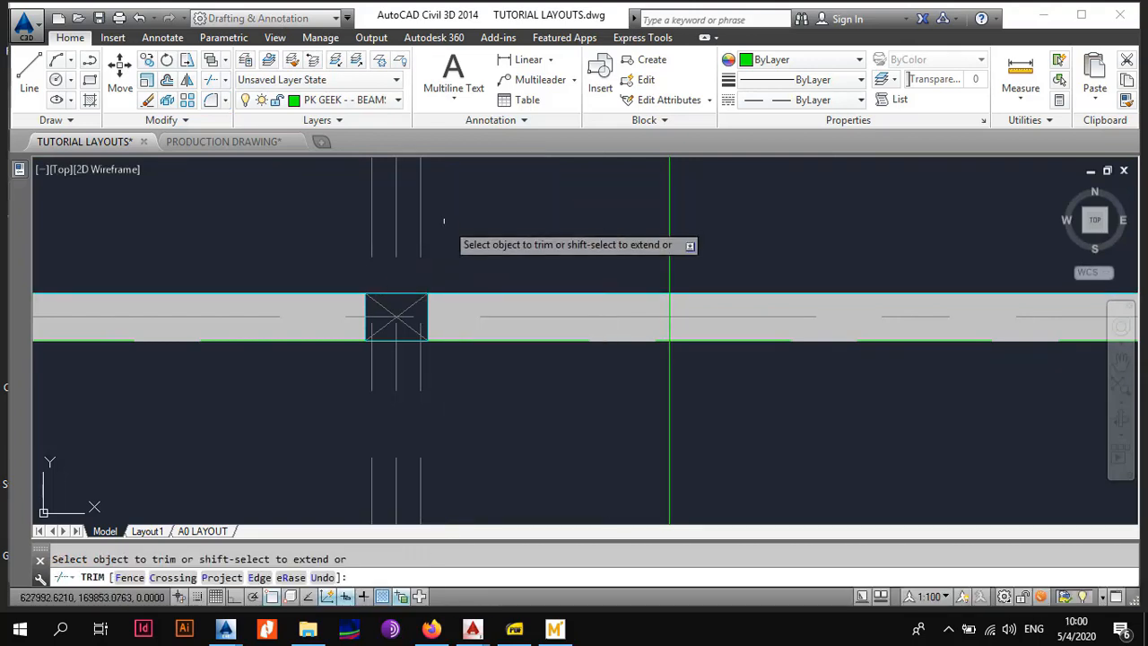
pyautogui.click(444, 232)
pyautogui.click(403, 254)
pyautogui.scroll(4, 412, 309)
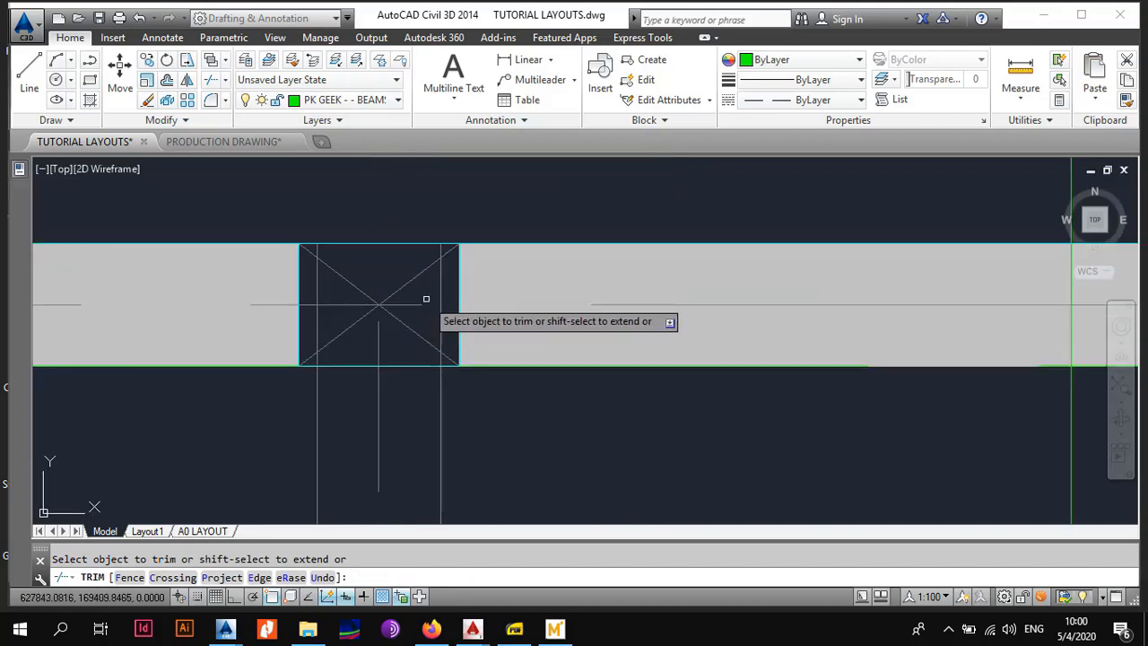
pyautogui.click(439, 314)
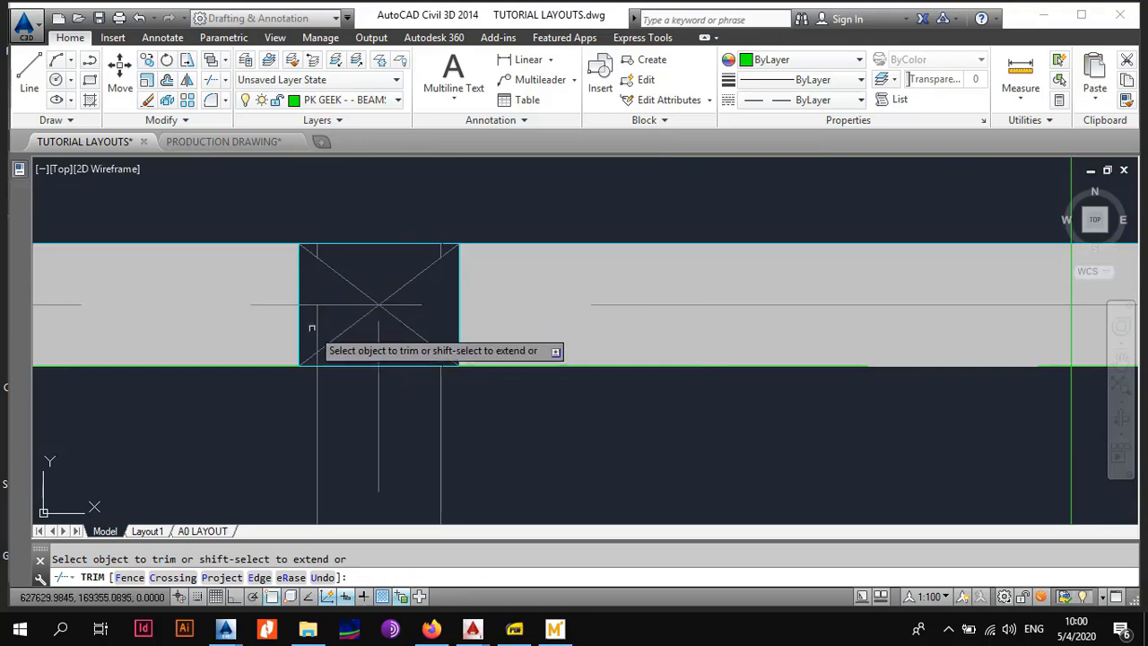
pyautogui.scroll(-7, 365, 296)
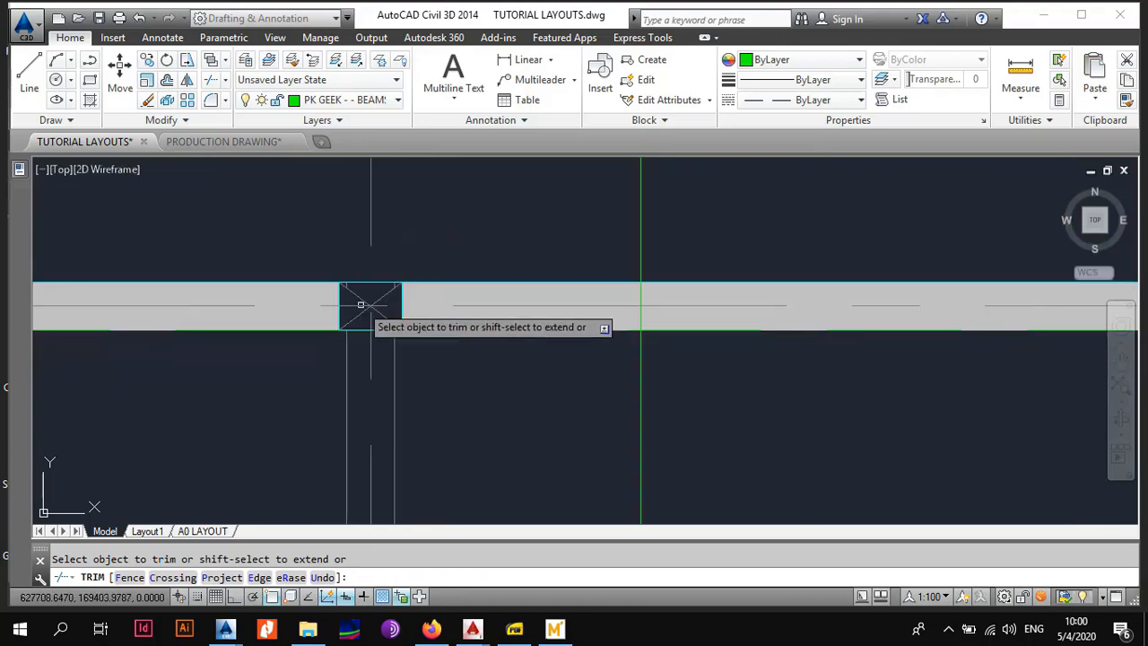
# Step: Trim the two beam edge lines at the column on grids B and 2, below the column and at its upper edge
pyautogui.scroll(-5, 366, 296)
pyautogui.scroll(10, 394, 386)
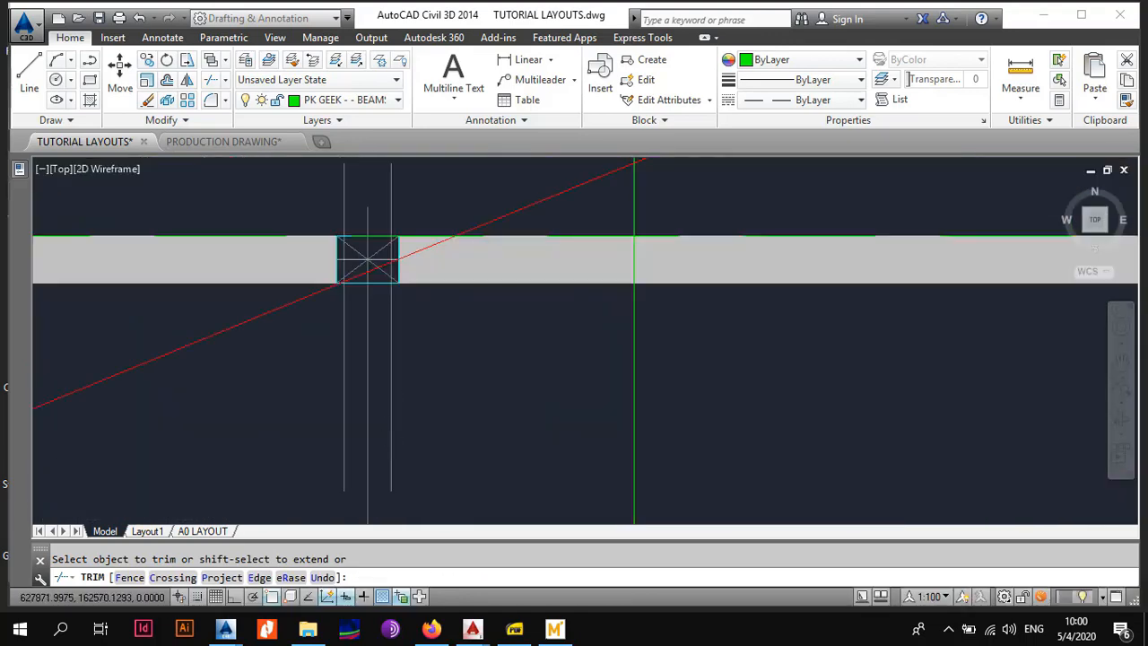
pyautogui.click(421, 303)
pyautogui.click(358, 347)
pyautogui.moveTo(354, 280); pyautogui.dragTo(457, 447, button='middle')
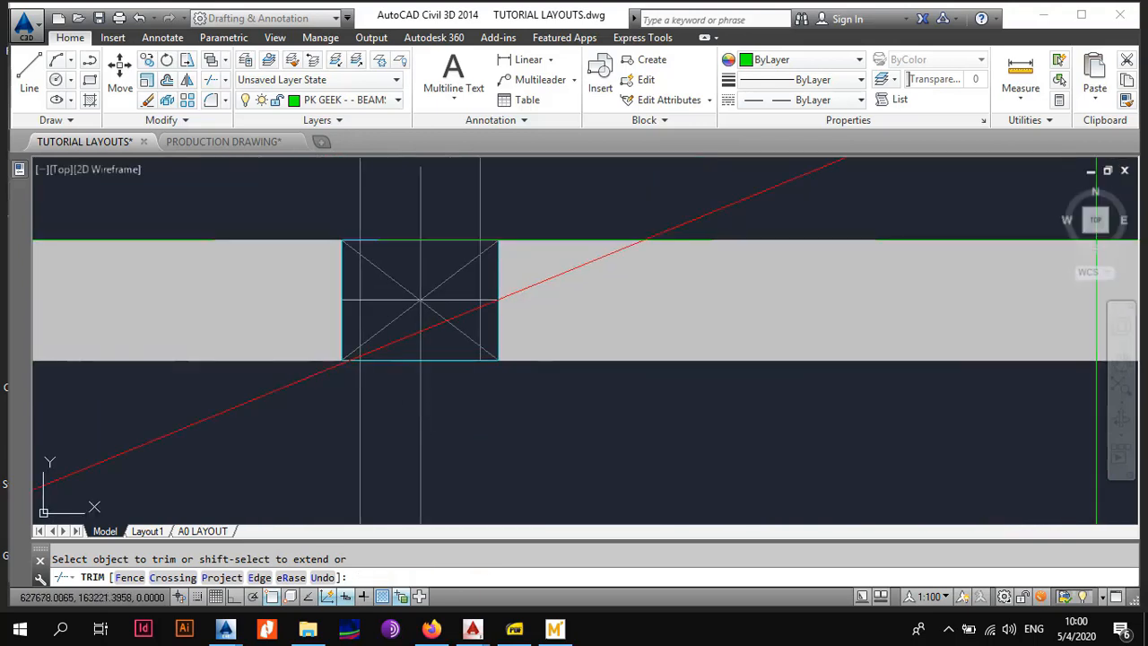
pyautogui.click(382, 392)
pyautogui.click(335, 449)
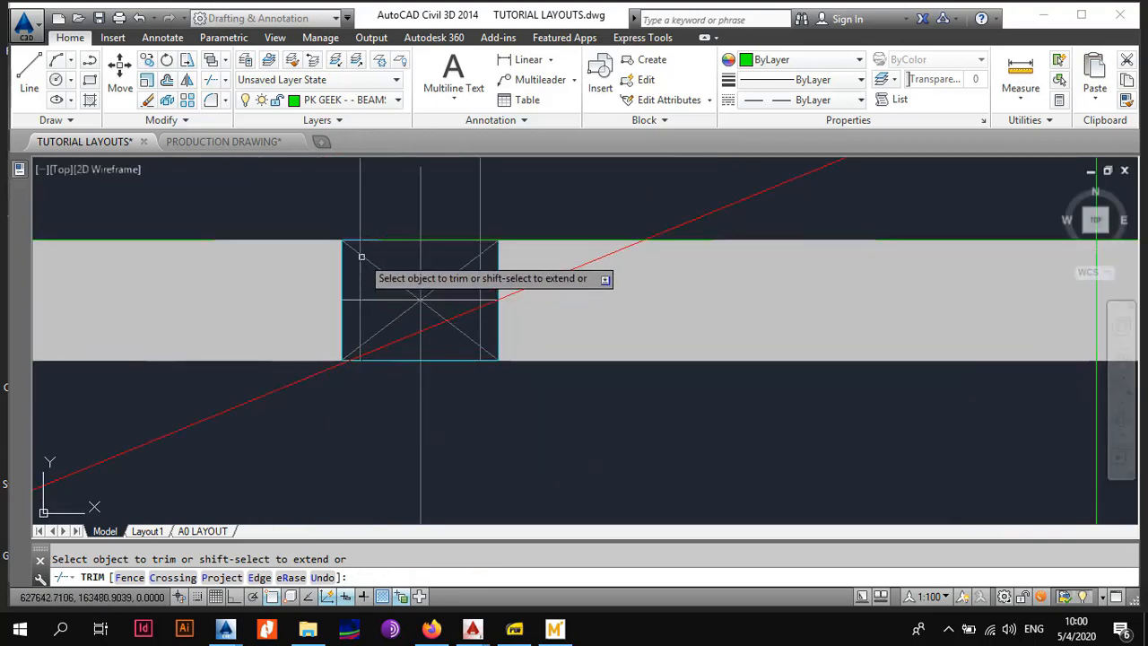
pyautogui.scroll(2, 357, 244)
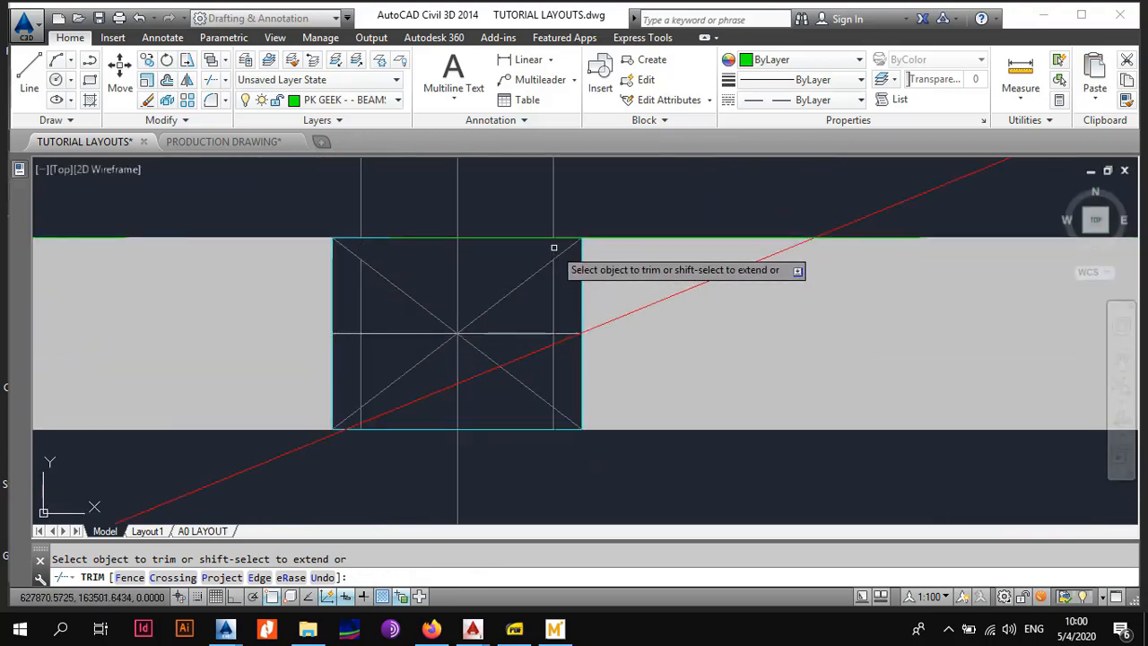
# Step: Erase the two leftover vertical line segments inside the column at grids B and 2
pyautogui.press('Escape')
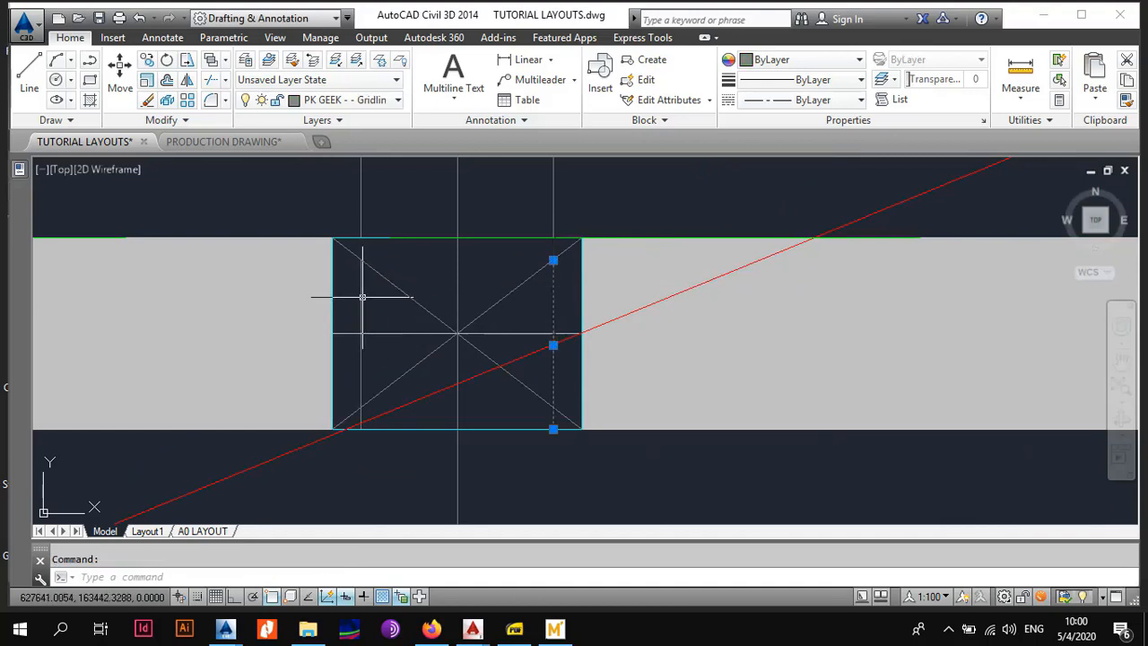
pyautogui.click(363, 297)
pyautogui.write('tr')
pyautogui.press('space')
pyautogui.scroll(-7, 425, 288)
pyautogui.scroll(6, 443, 281)
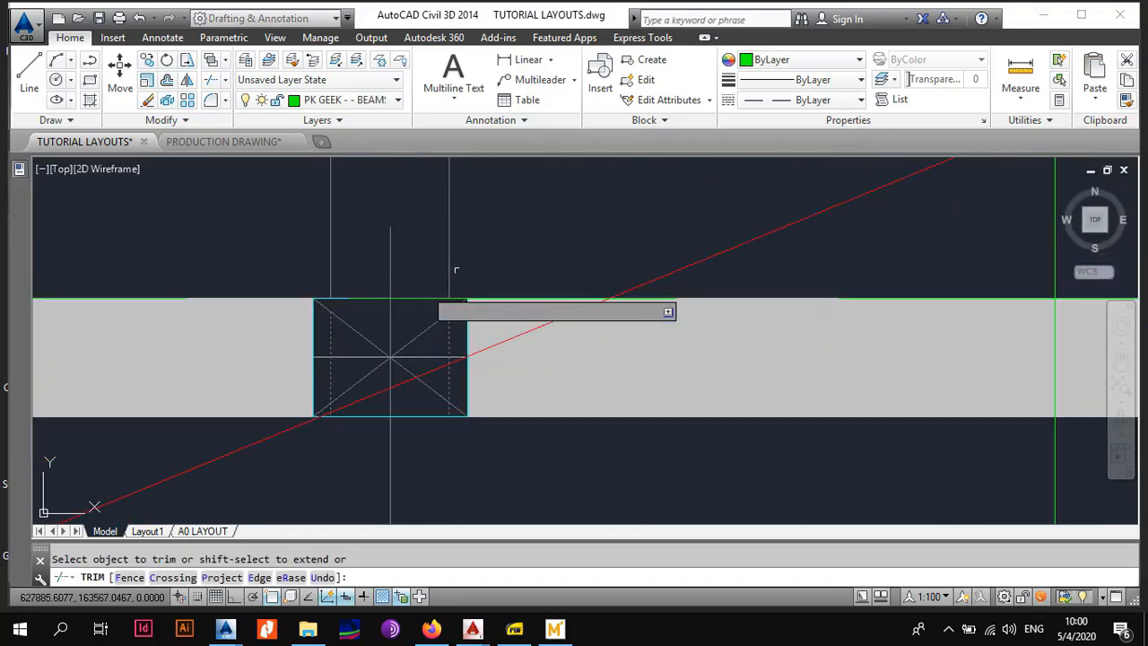
pyautogui.press('Escape')
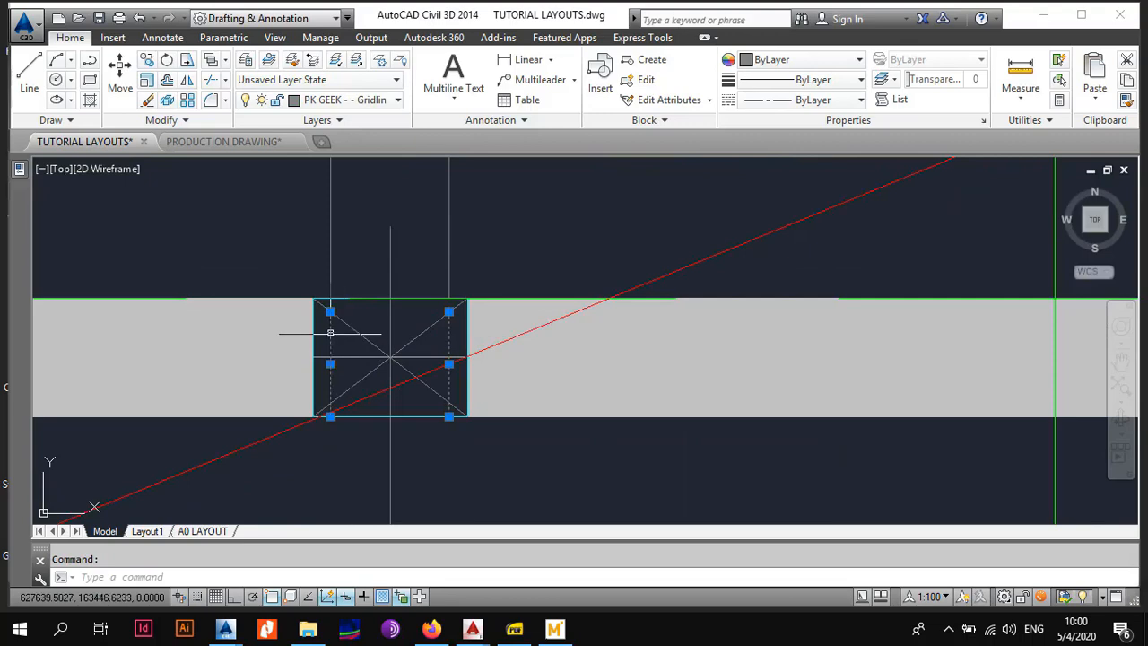
pyautogui.scroll(-8, 564, 287)
pyautogui.moveTo(545, 162); pyautogui.dragTo(548, 283, button='middle')
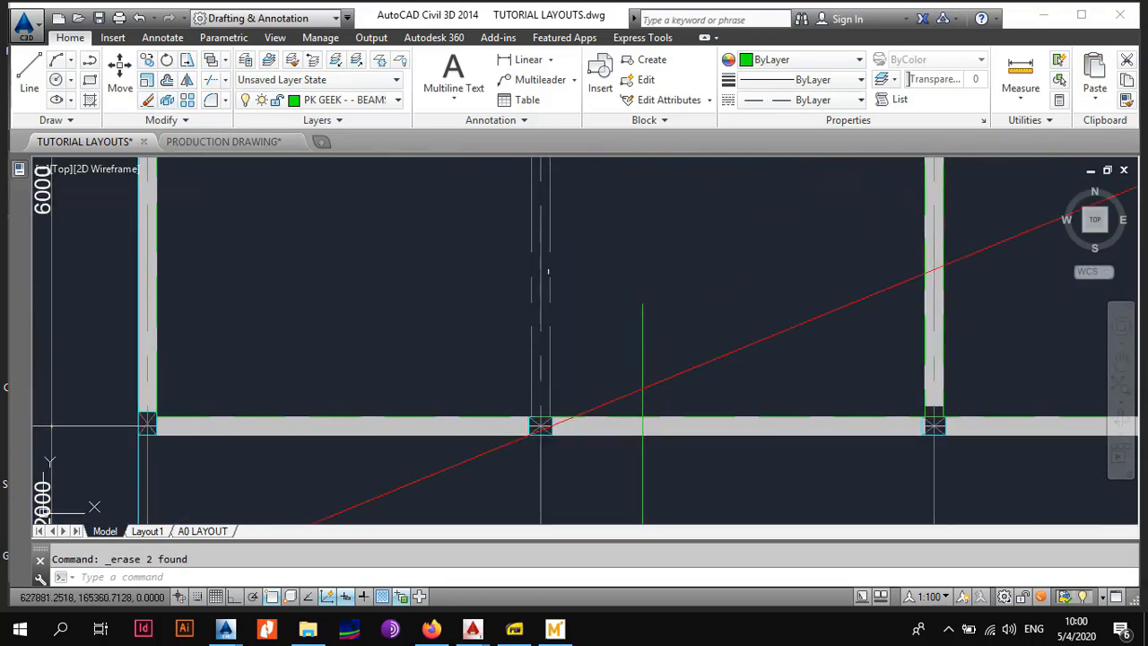
pyautogui.press('Escape')
# Step: Move the two vertical beam edge lines on grid B to the PK GEEK - - BEAMS layer
pyautogui.scroll(-4, 549, 267)
pyautogui.moveTo(551, 224); pyautogui.dragTo(548, 304, button='middle')
pyautogui.scroll(4, 549, 296)
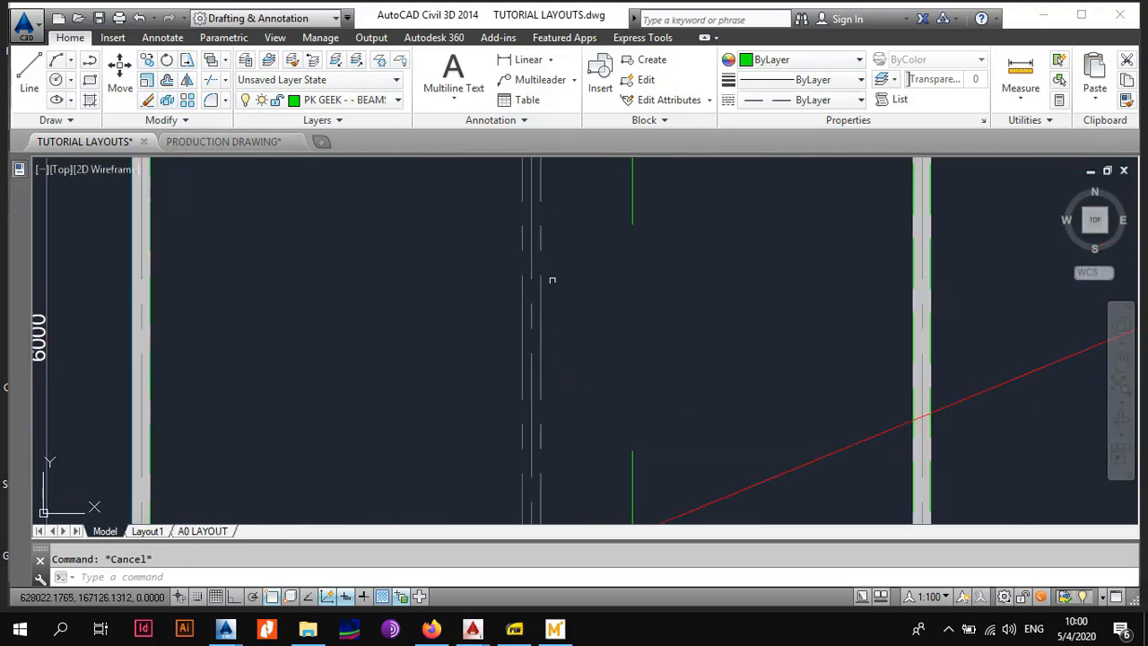
pyautogui.scroll(4, 551, 279)
pyautogui.click(527, 292)
pyautogui.click(487, 308)
pyautogui.click(466, 303)
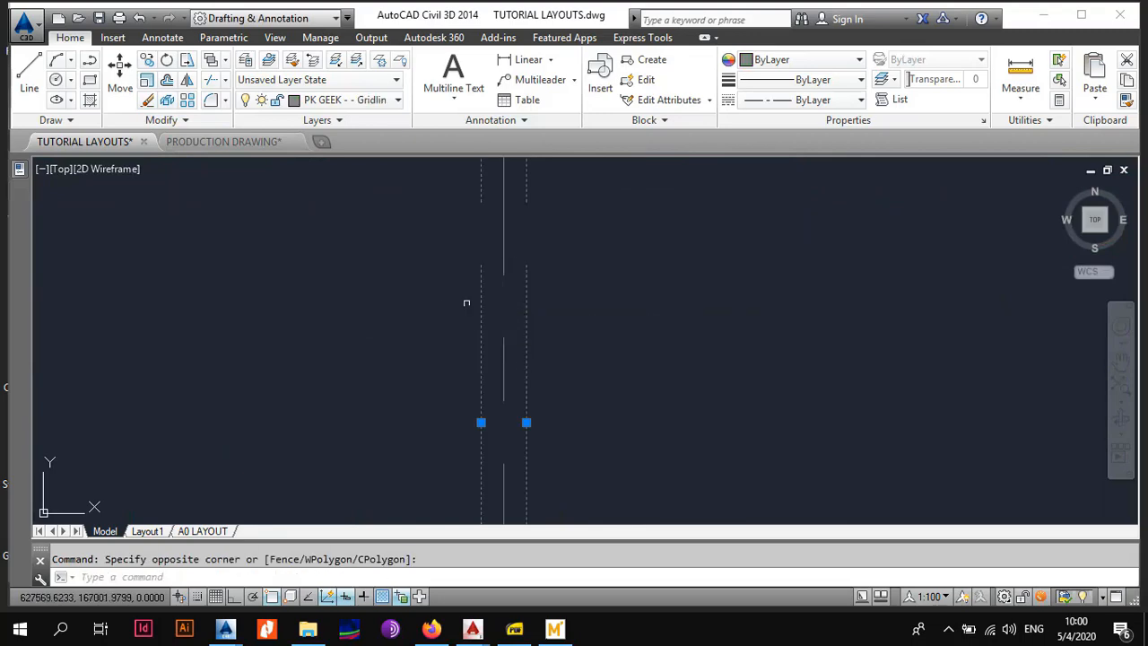
pyautogui.click(345, 100)
pyautogui.scroll(10, 370, 327)
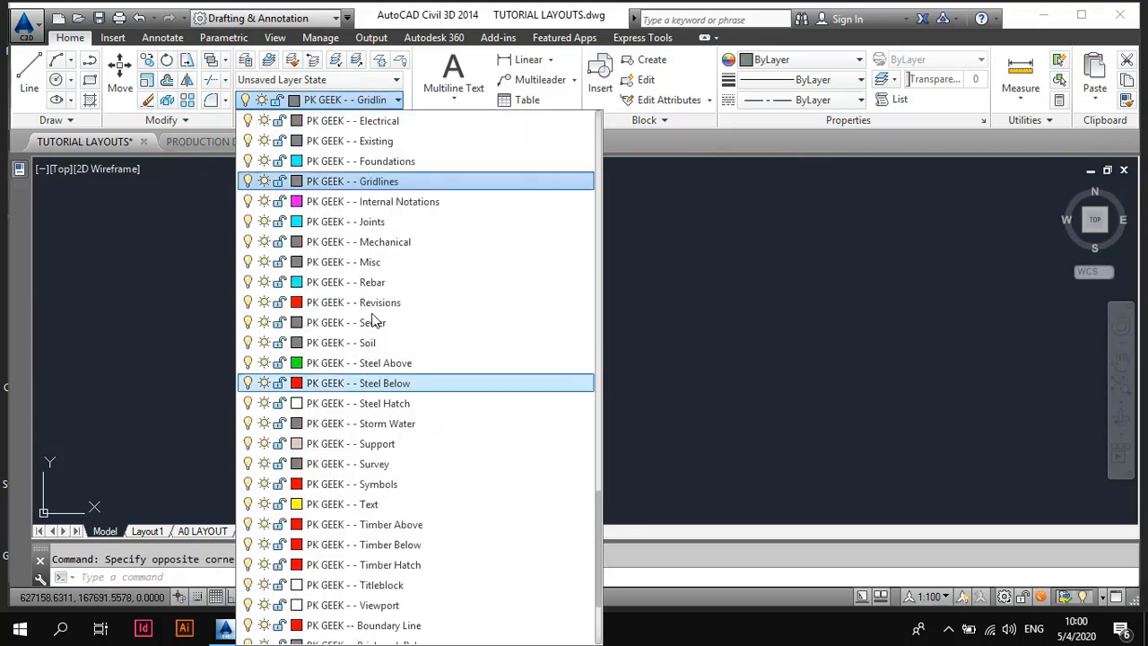
pyautogui.scroll(15, 375, 321)
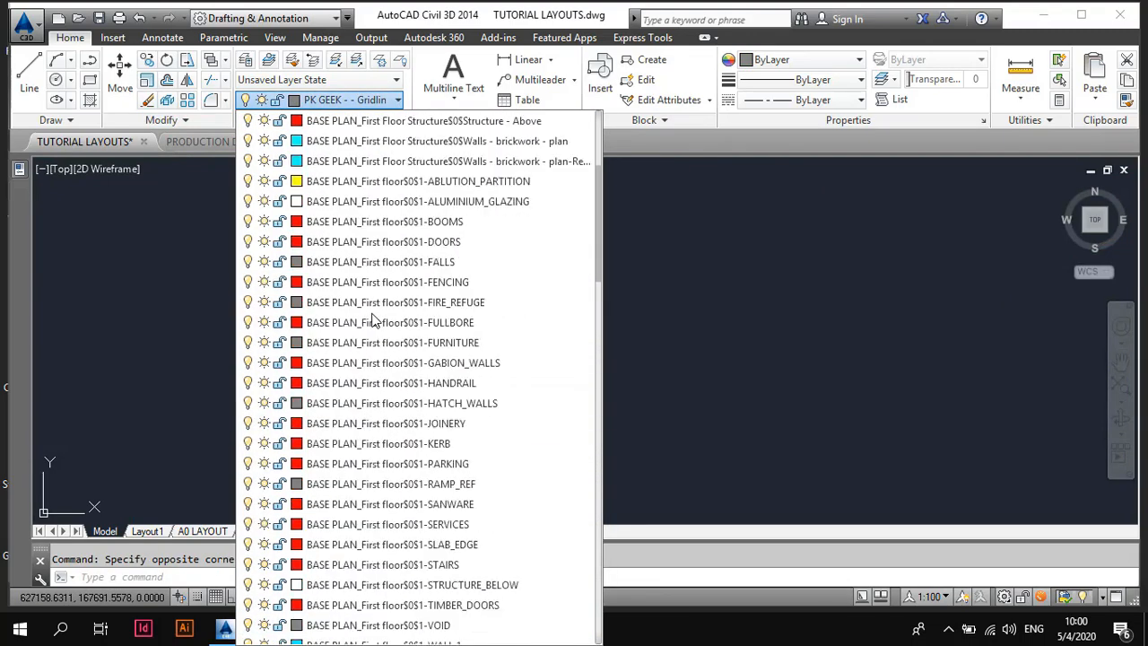
pyautogui.scroll(-12, 375, 321)
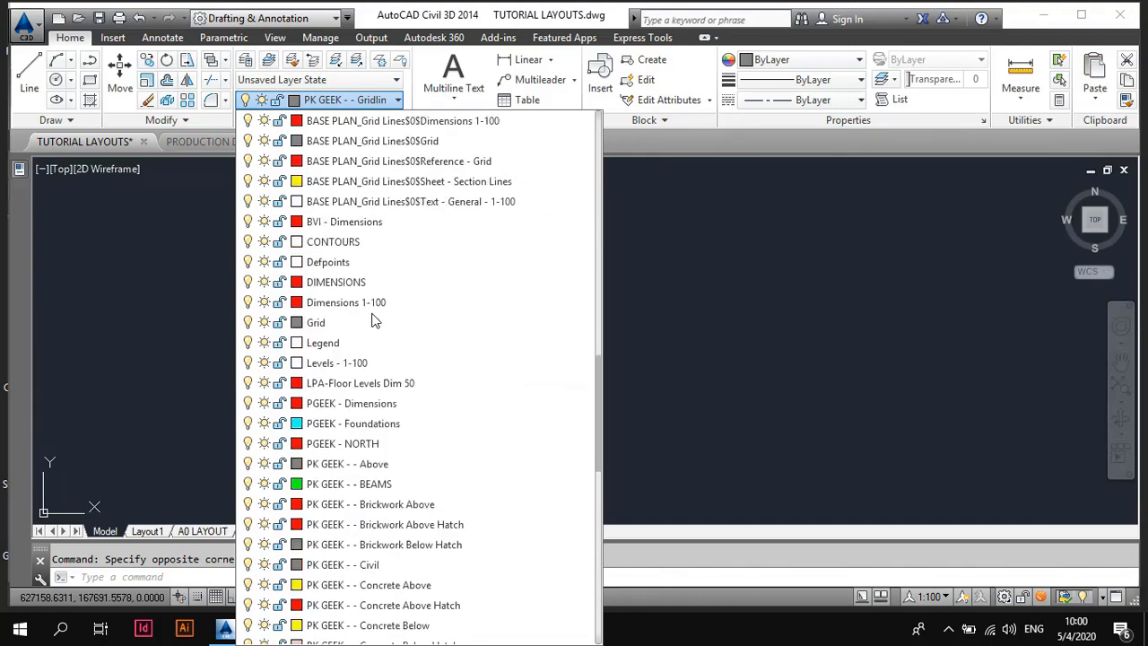
pyautogui.click(372, 305)
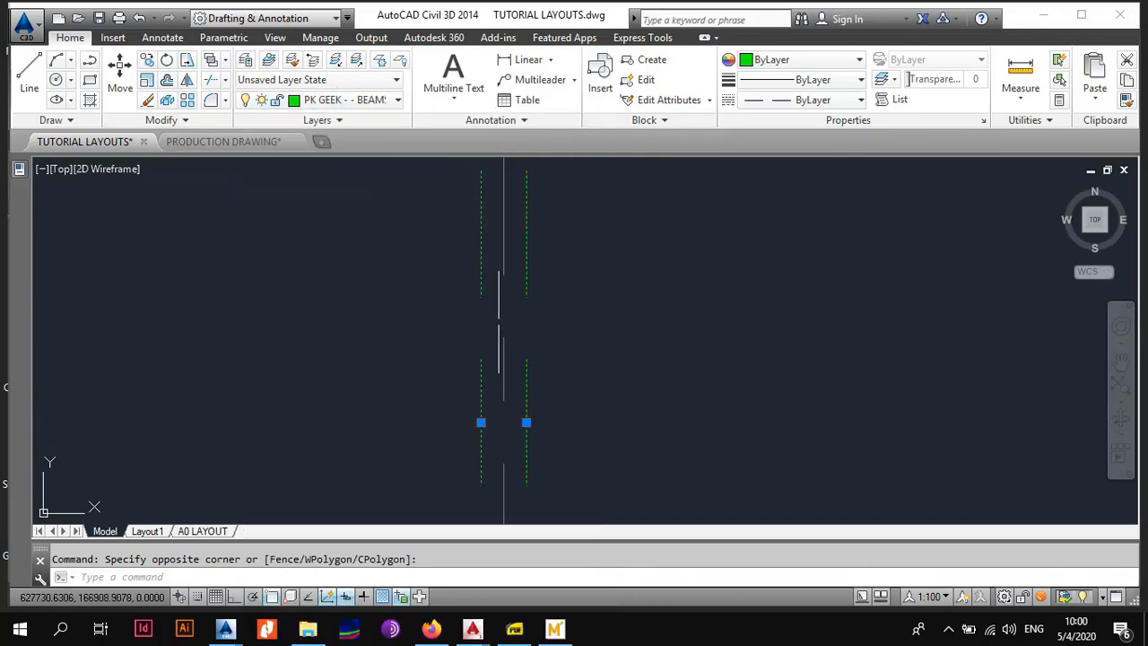
pyautogui.press('Escape')
# Step: Copy the two beam edge lines from grid B to grid D, using the centre of the column on grid 1 as base point
pyautogui.scroll(-5, 502, 341)
pyautogui.moveTo(446, 297); pyautogui.dragTo(601, 332, button='middle')
pyautogui.scroll(6, 433, 333)
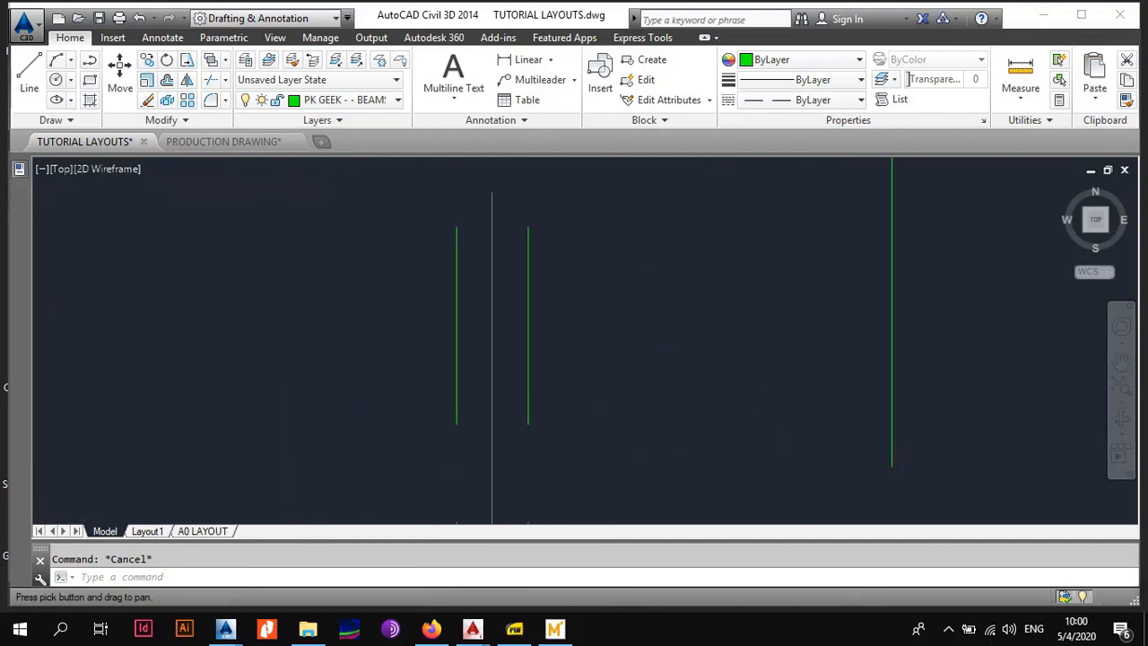
pyautogui.click(472, 336)
pyautogui.click(443, 359)
pyautogui.scroll(5, 443, 319)
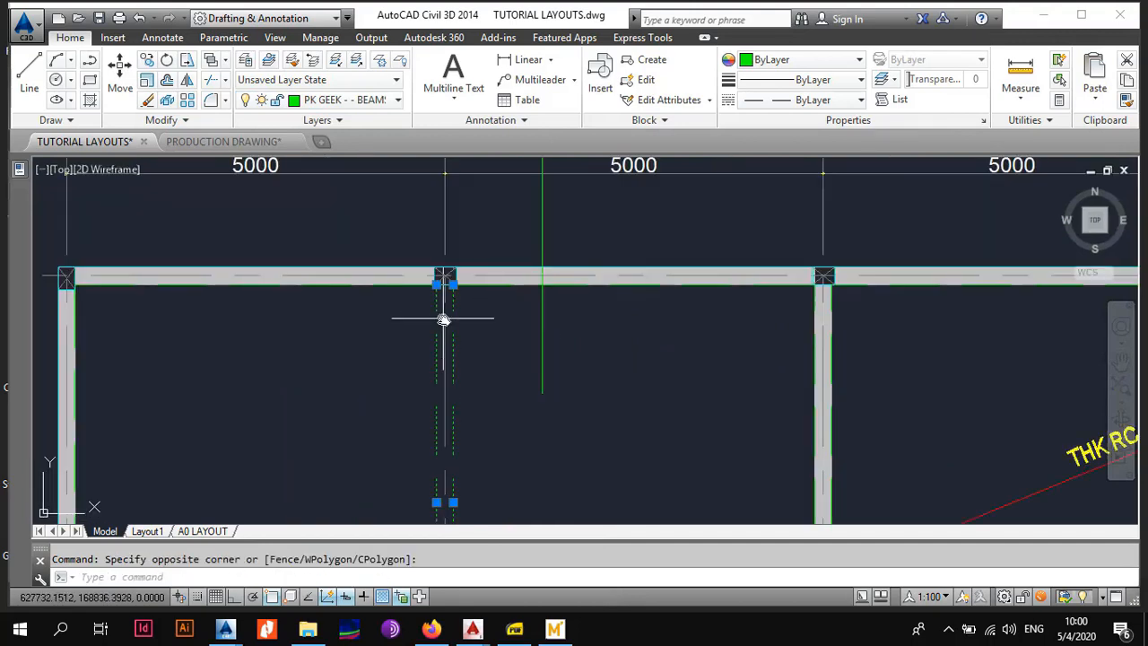
pyautogui.moveTo(422, 286); pyautogui.dragTo(447, 361, button='middle')
pyautogui.click(147, 60)
pyautogui.scroll(4, 465, 394)
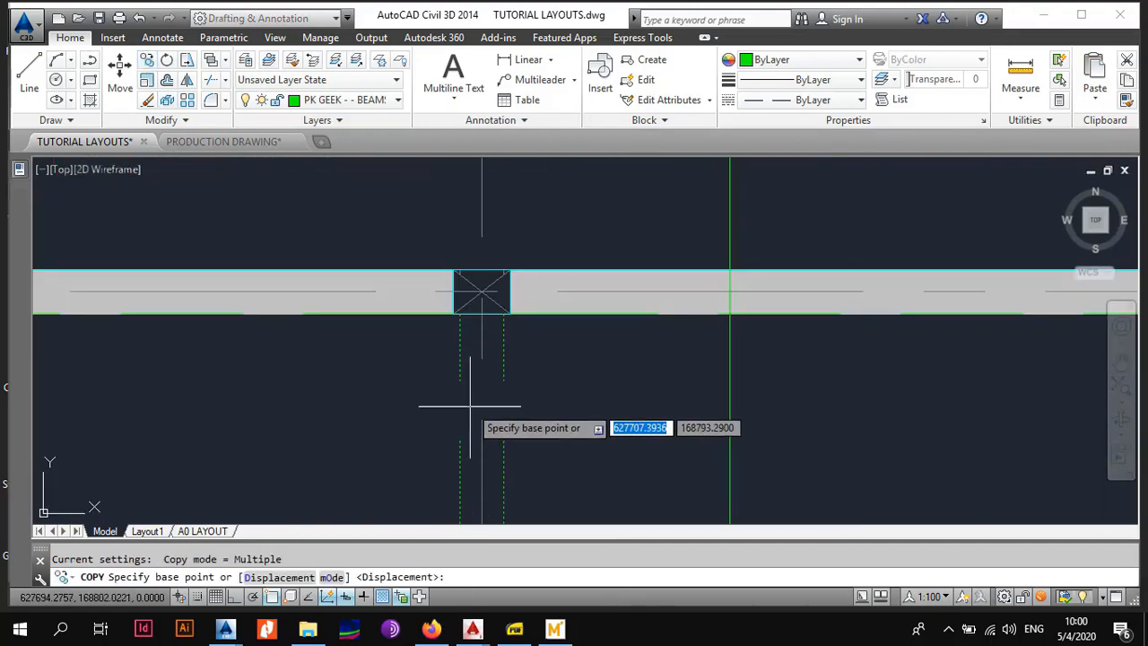
pyautogui.click(481, 291)
pyautogui.scroll(-5, 481, 292)
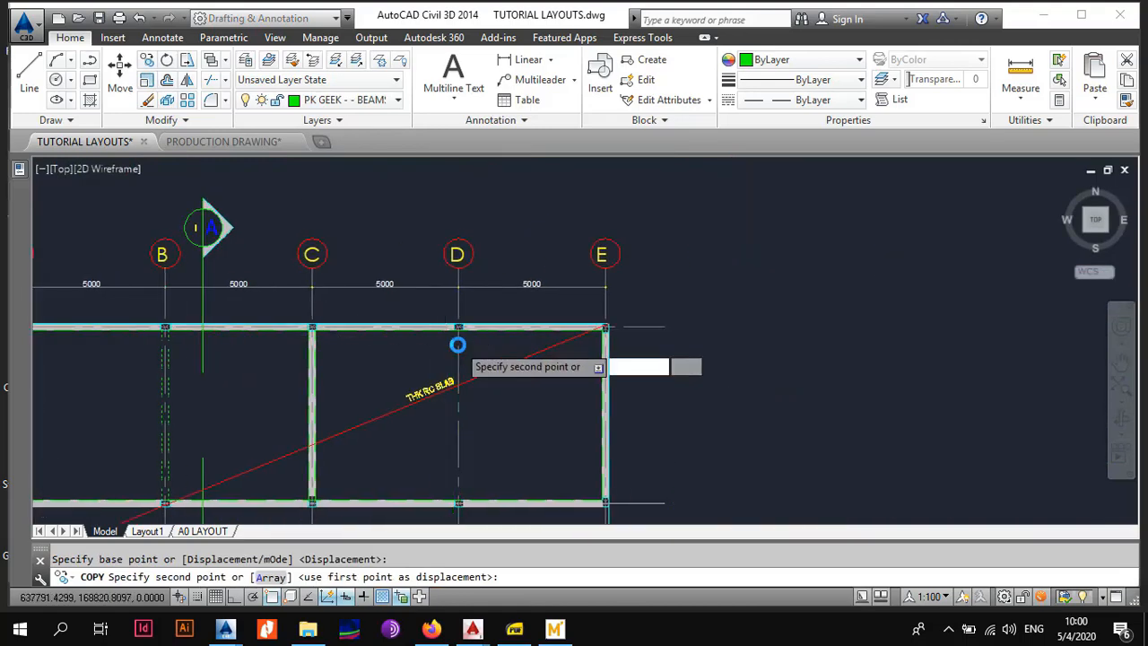
pyautogui.scroll(5, 457, 341)
pyautogui.scroll(-6, 449, 278)
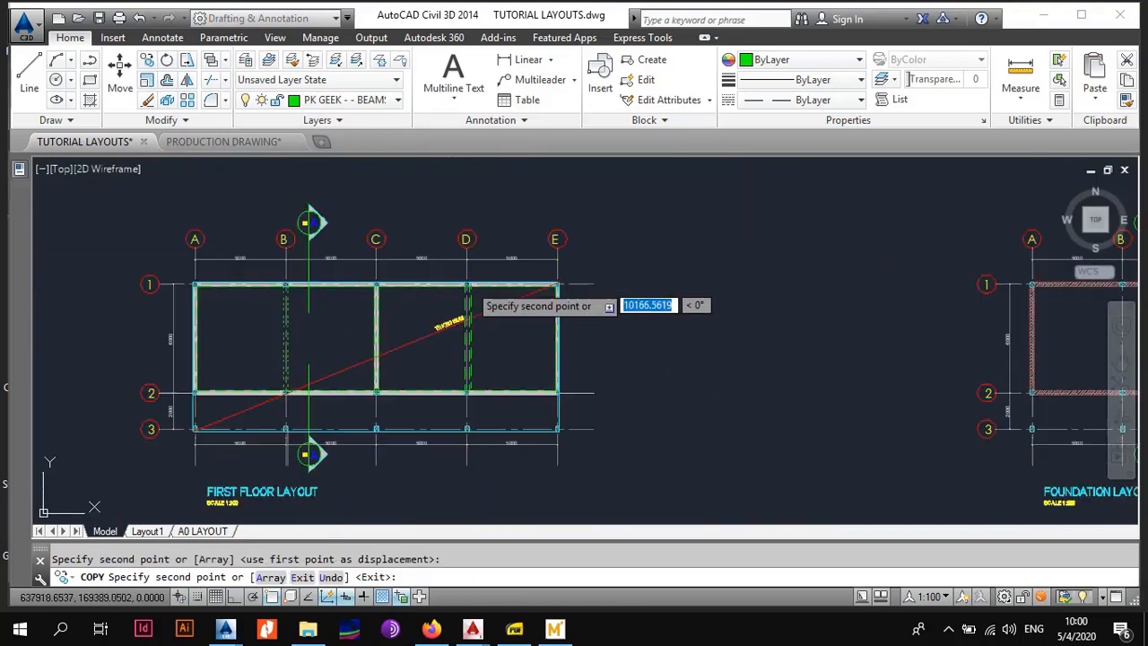
pyautogui.click(445, 345)
pyautogui.press('Escape')
pyautogui.scroll(3, 347, 326)
pyautogui.moveTo(347, 325); pyautogui.dragTo(406, 325, button='middle')
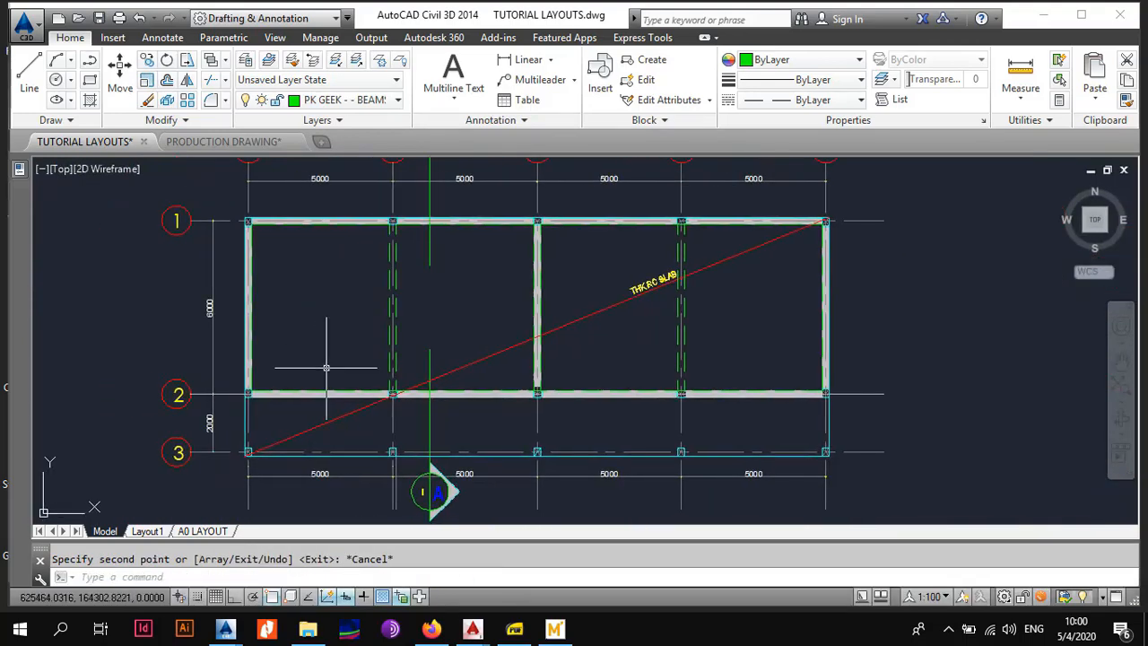
pyautogui.moveTo(459, 289); pyautogui.dragTo(399, 268, button='middle')
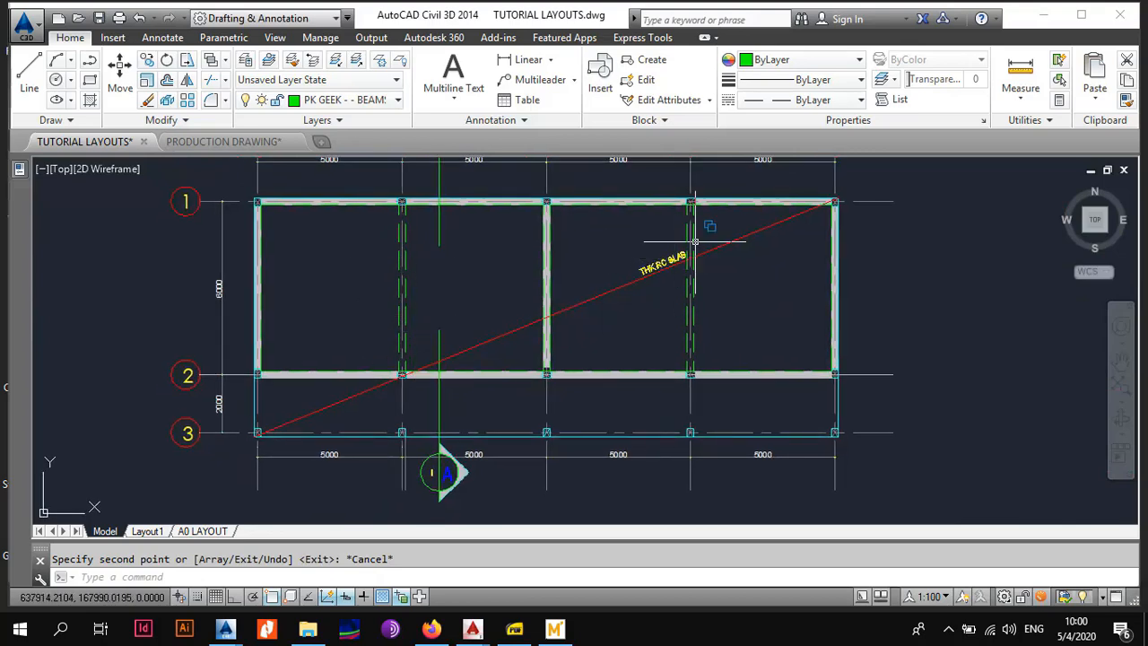
pyautogui.moveTo(527, 428); pyautogui.dragTo(579, 396, button='middle')
pyautogui.scroll(2, 318, 408)
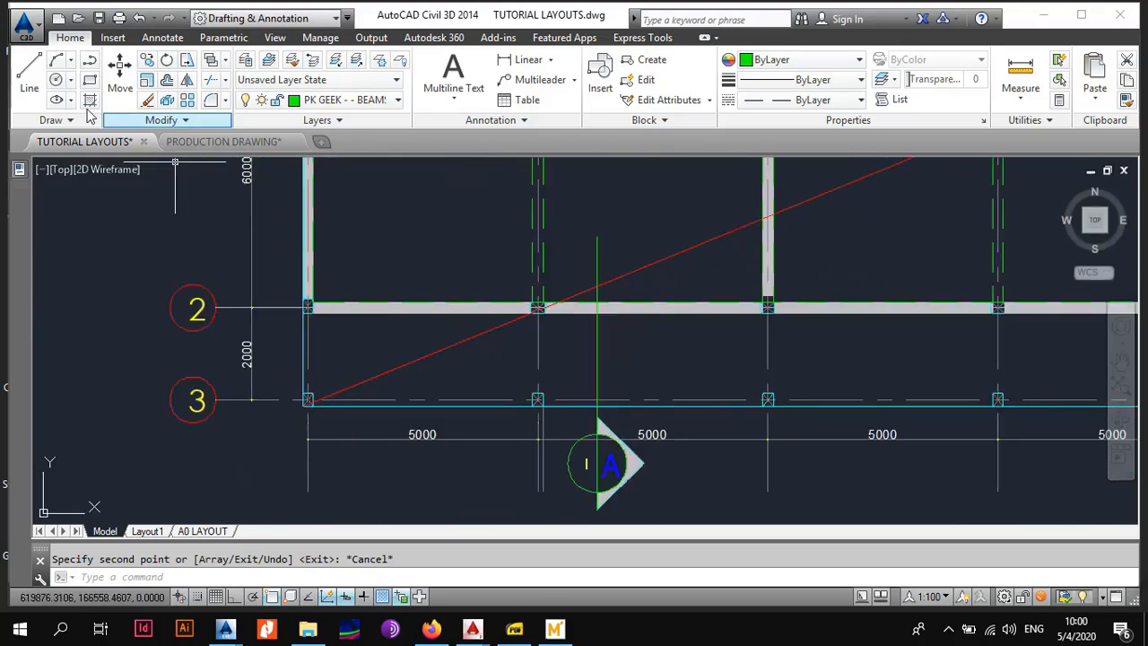
pyautogui.click(30, 76)
pyautogui.scroll(4, 330, 452)
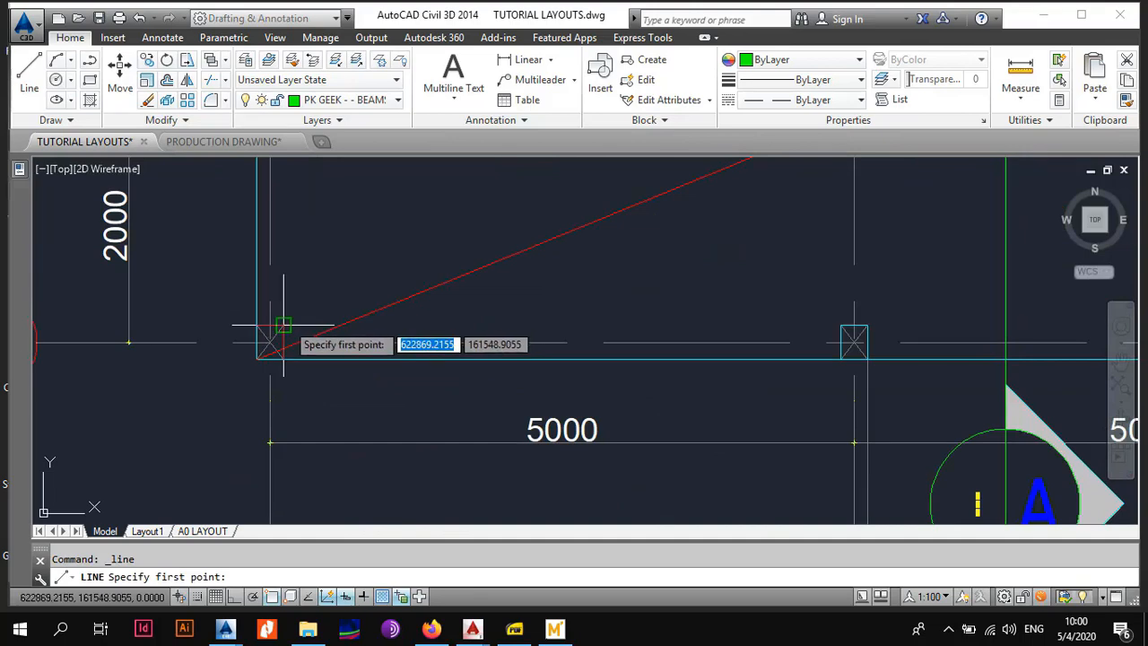
pyautogui.click(274, 338)
pyautogui.scroll(-6, 506, 317)
pyautogui.press('Escape')
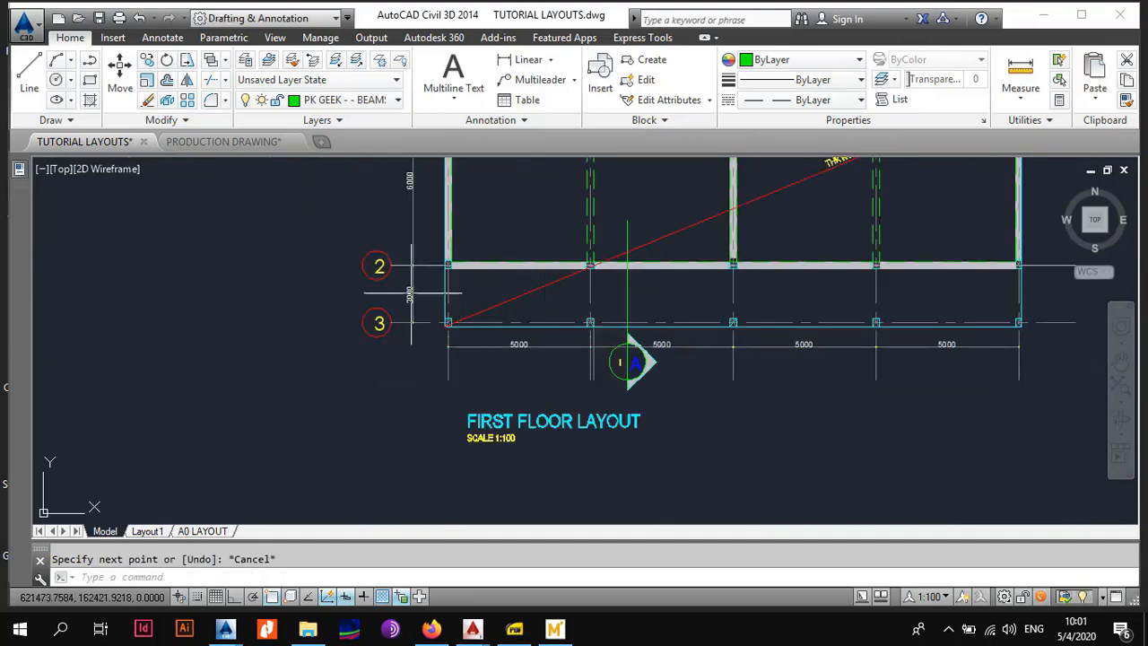
# Step: Draw a 19770 mm horizontal beam line along grid 3, from the inner top corner of column A to that of column E
pyautogui.click(29, 77)
pyautogui.scroll(2, 503, 374)
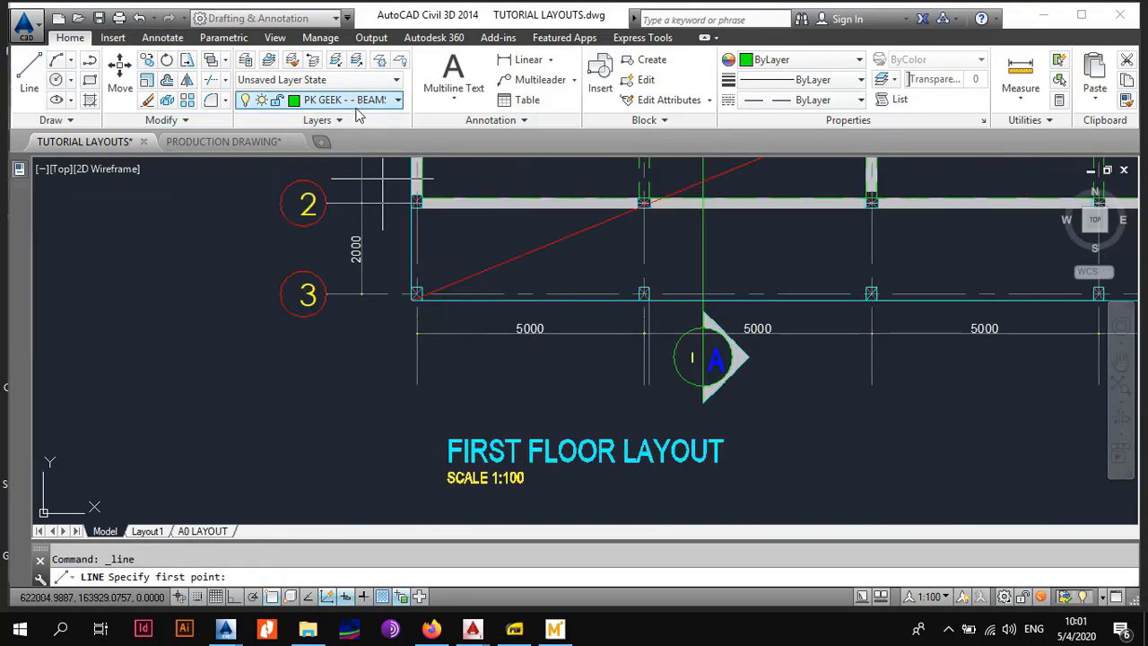
pyautogui.scroll(3, 295, 346)
pyautogui.click(300, 366)
pyautogui.scroll(-4, 621, 364)
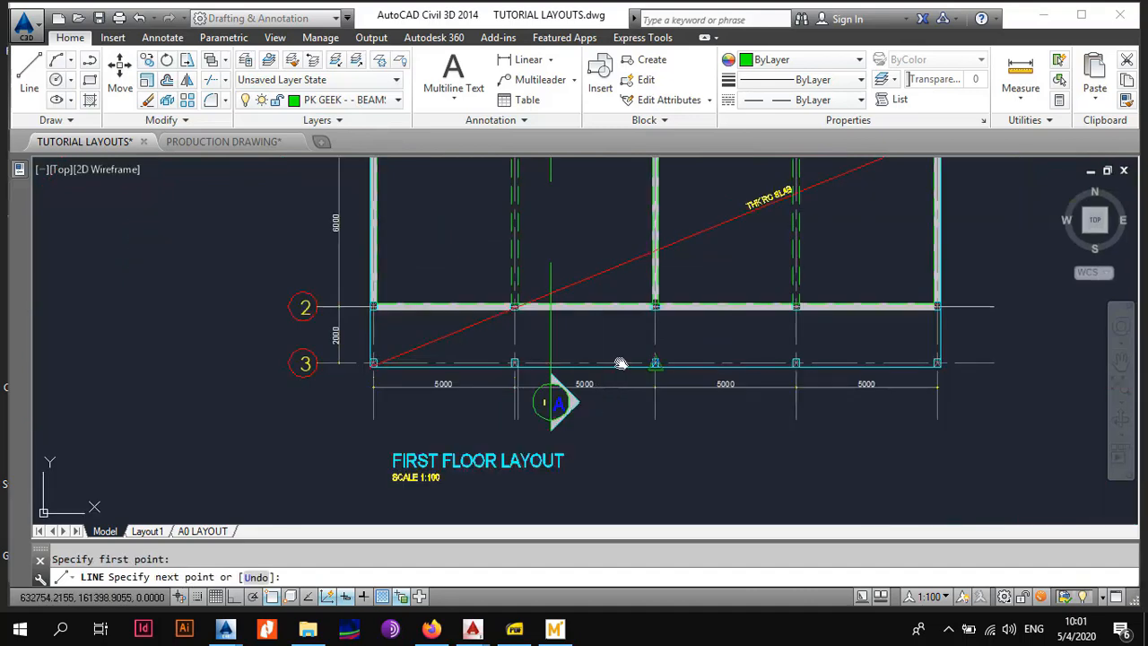
pyautogui.scroll(4, 621, 363)
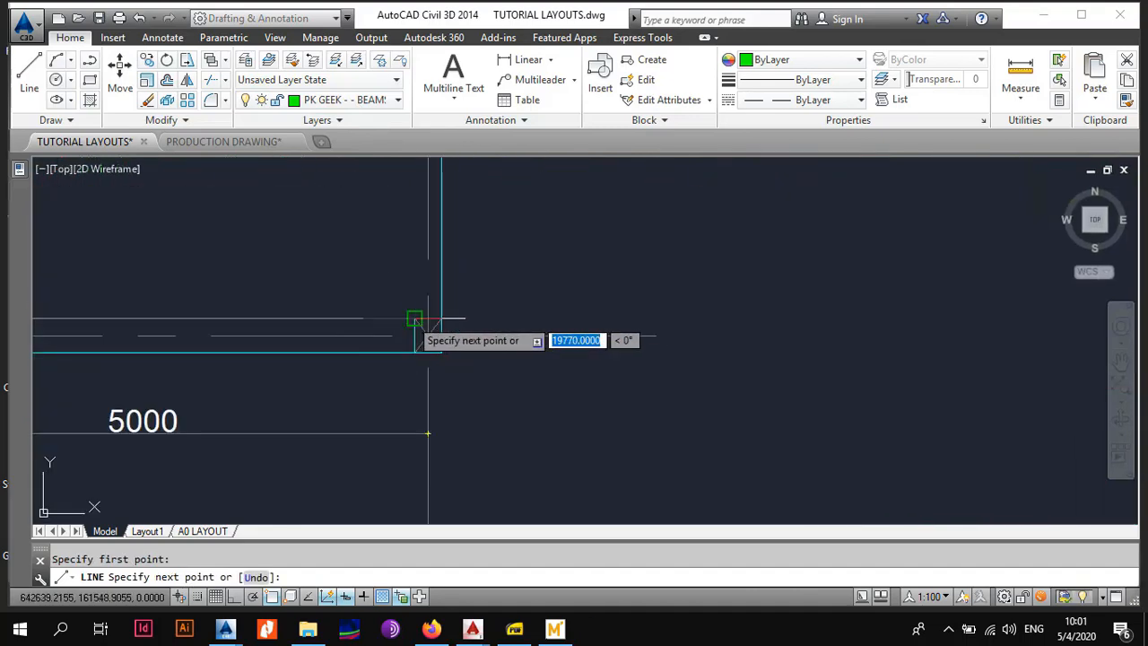
pyautogui.scroll(-4, 428, 433)
pyautogui.press('Escape')
pyautogui.scroll(-1, 425, 386)
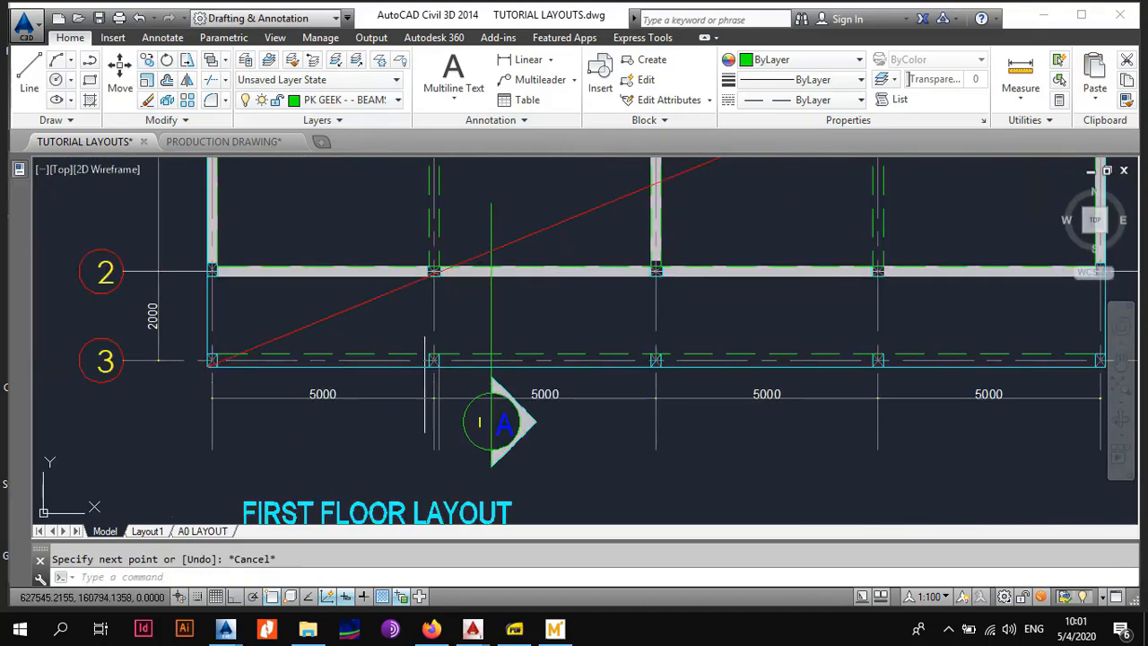
# Step: Erase the stray vertical line segment beside grid B below the slab edge at grid 3
pyautogui.scroll(2, 445, 418)
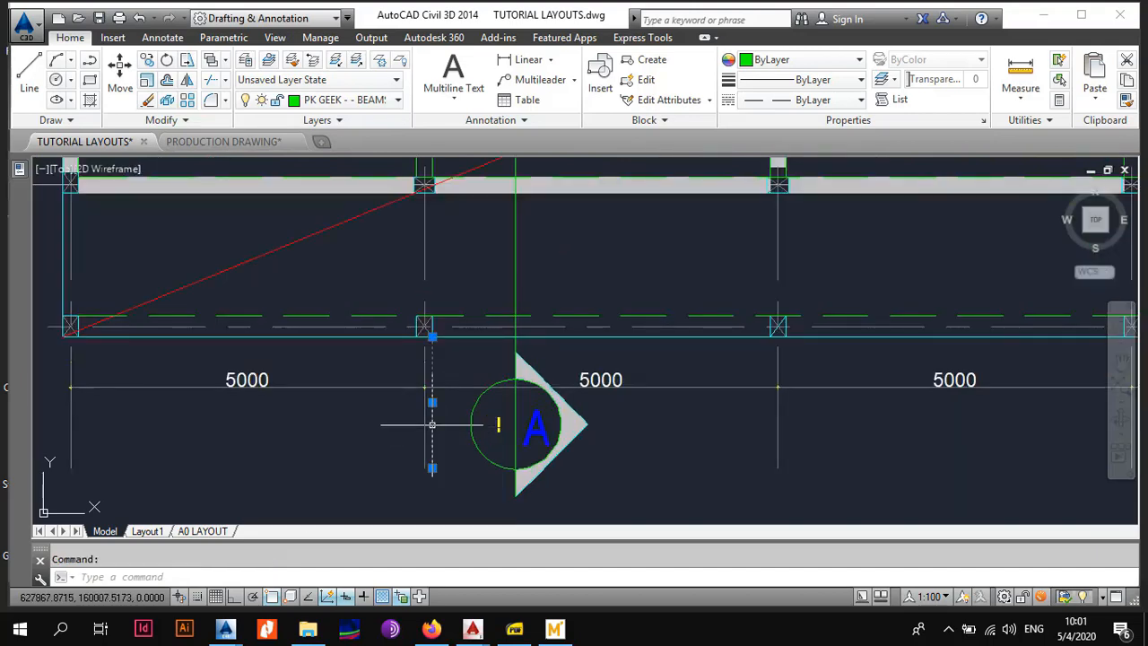
pyautogui.press('Delete')
pyautogui.scroll(-3, 447, 406)
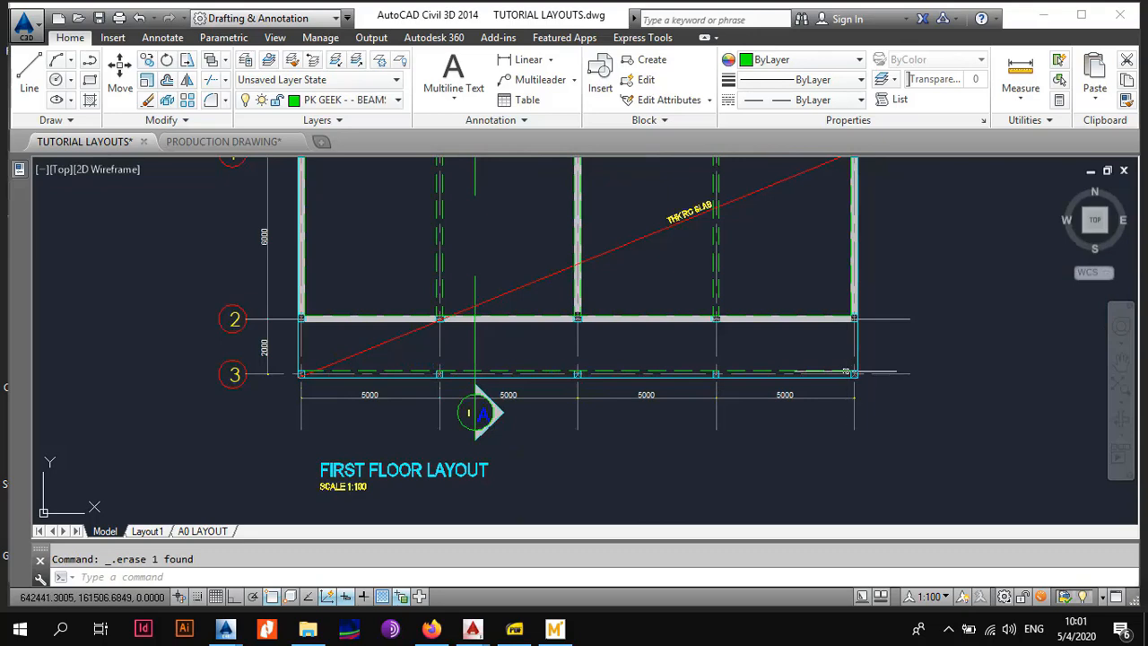
pyautogui.scroll(3, 286, 374)
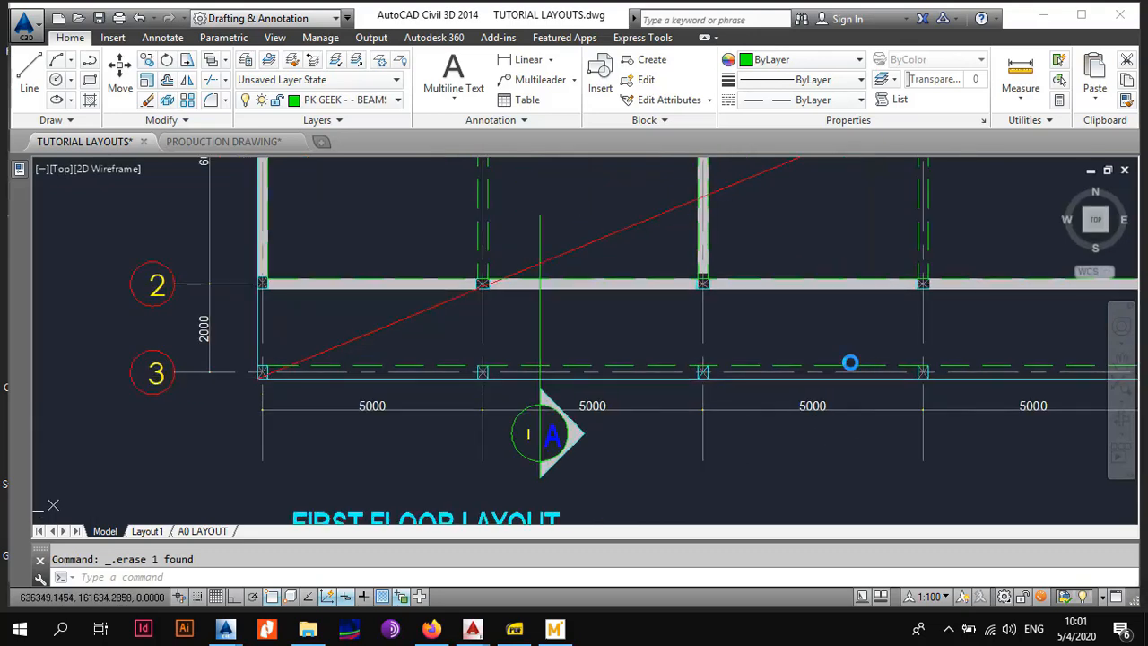
# Step: Draw a vertical beam line along grid A from the inner corner of the grid 2 column to the grid 3 column
pyautogui.scroll(-3, 251, 374)
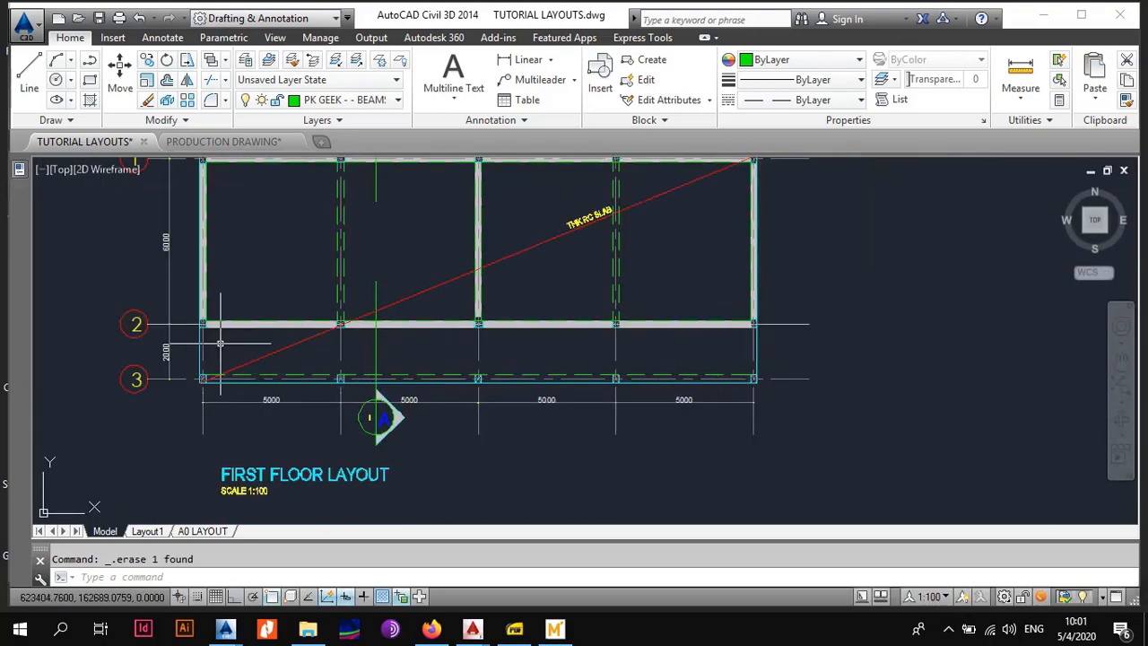
pyautogui.moveTo(220, 342); pyautogui.dragTo(333, 327, button='middle')
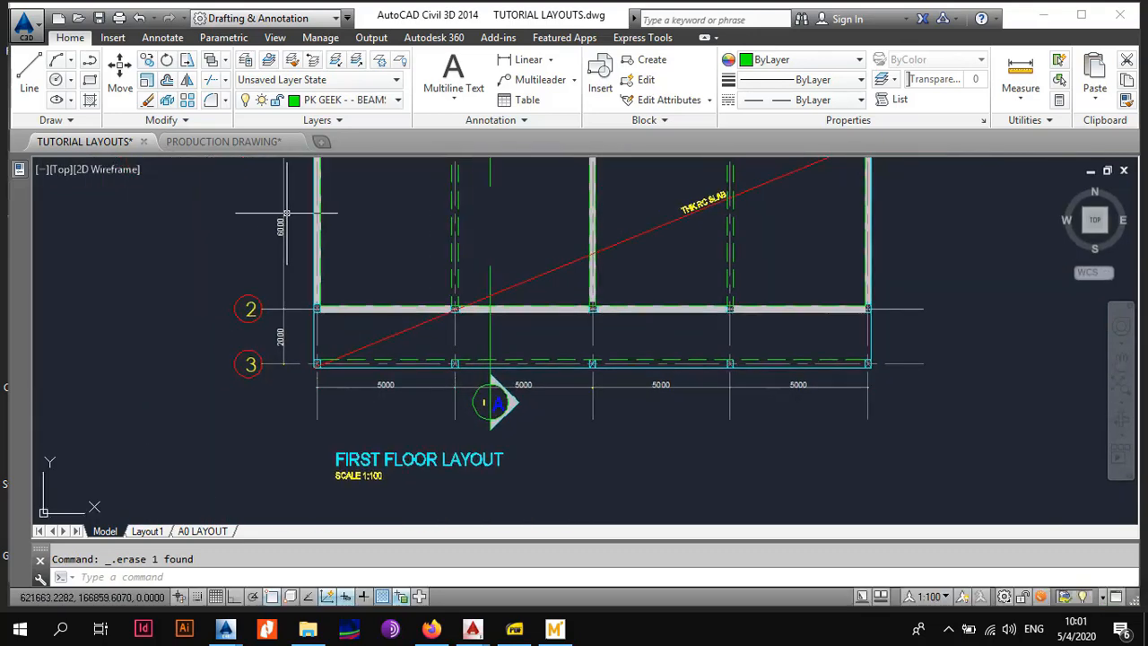
pyautogui.click(42, 68)
pyautogui.scroll(8, 310, 314)
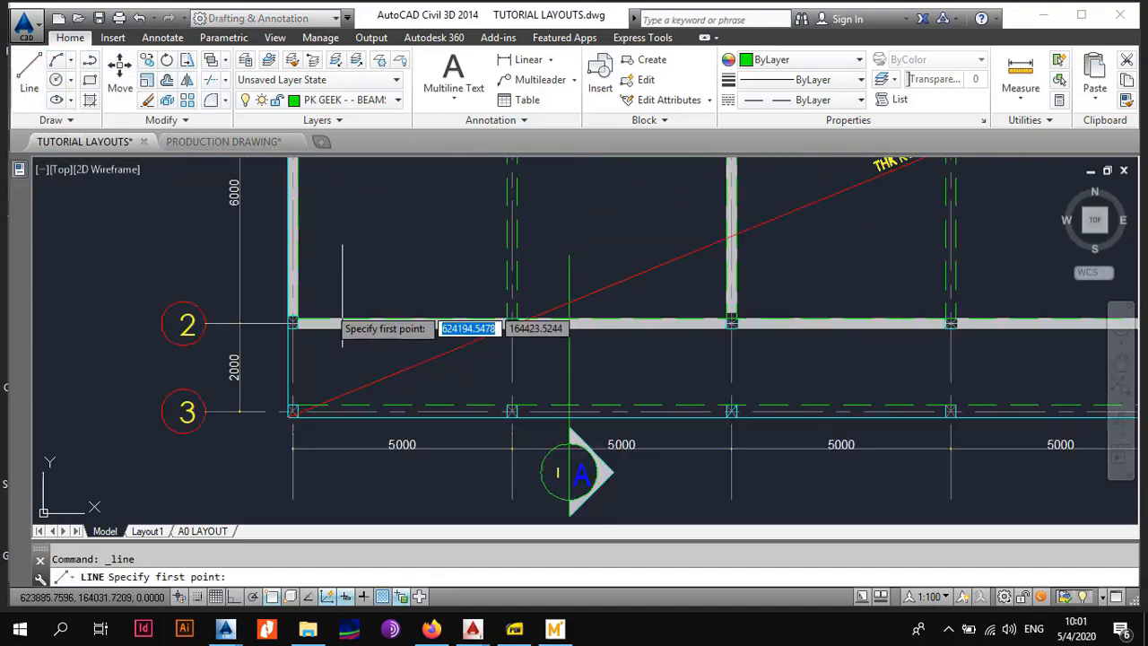
pyautogui.click(285, 321)
pyautogui.scroll(-5, 299, 356)
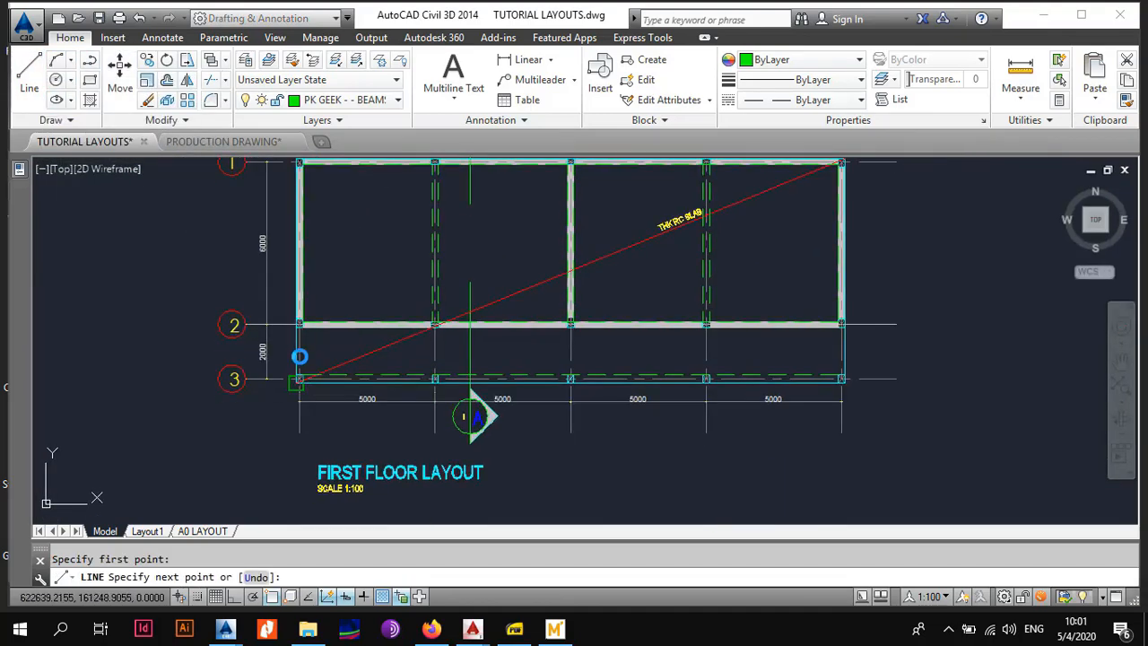
pyautogui.scroll(5, 296, 377)
pyautogui.press('Escape')
pyautogui.scroll(-5, 379, 308)
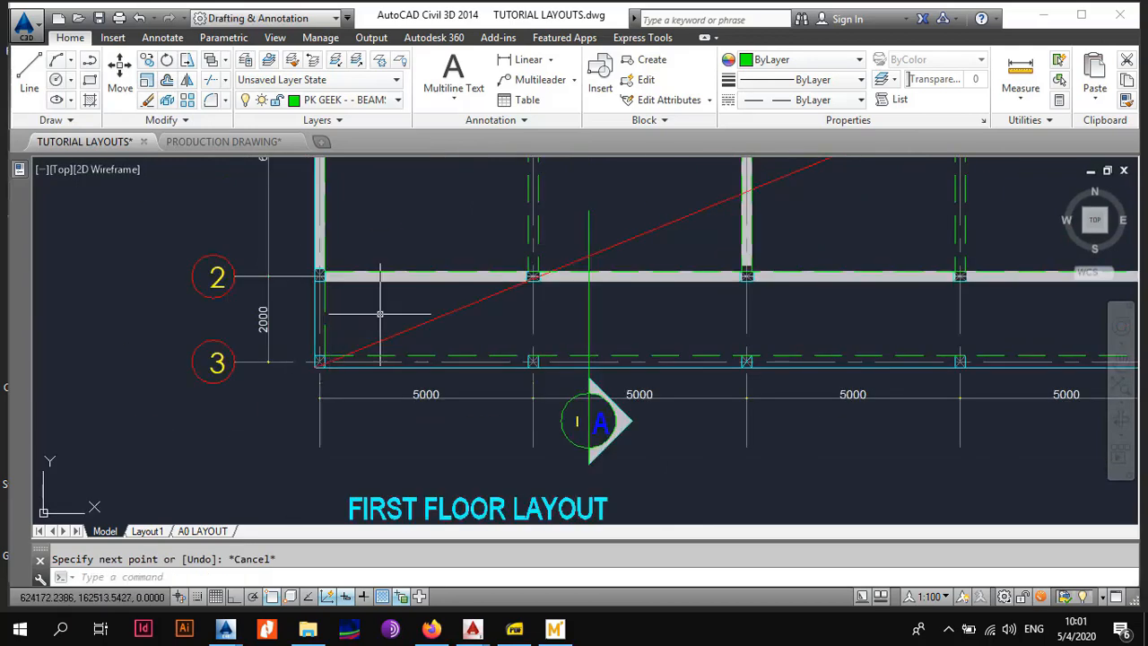
# Step: Draw a 1735 mm vertical beam line along grid E from the inner corner of the grid 2 column to the grid 3 column
pyautogui.rightClick(571, 334)
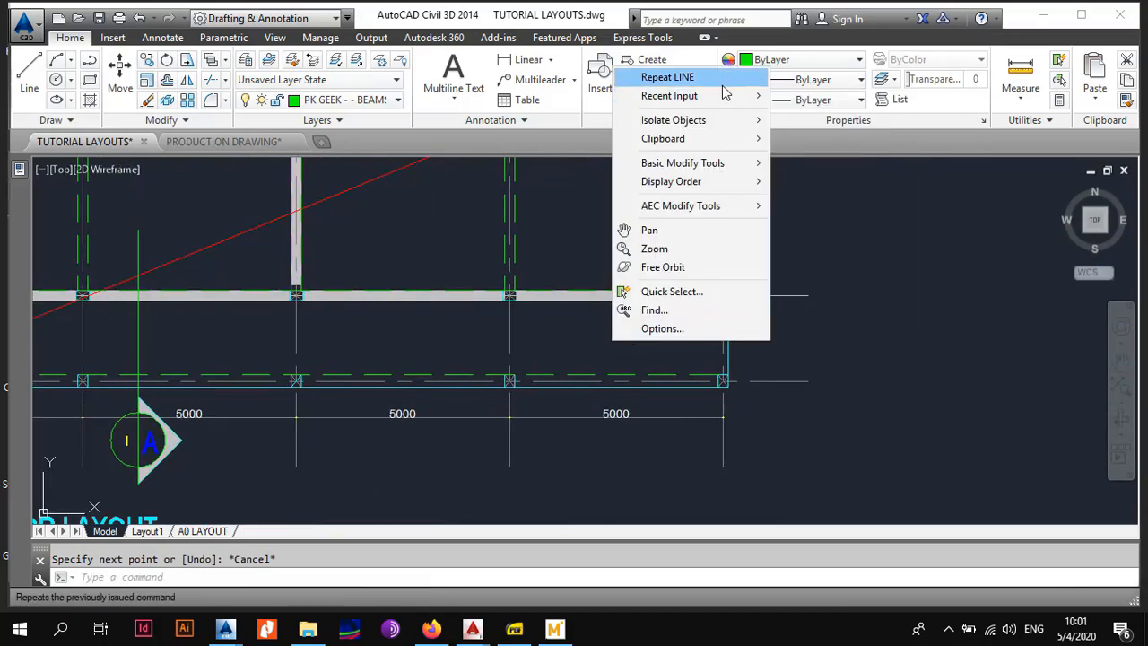
pyautogui.click(717, 79)
pyautogui.scroll(2, 715, 292)
pyautogui.click(715, 292)
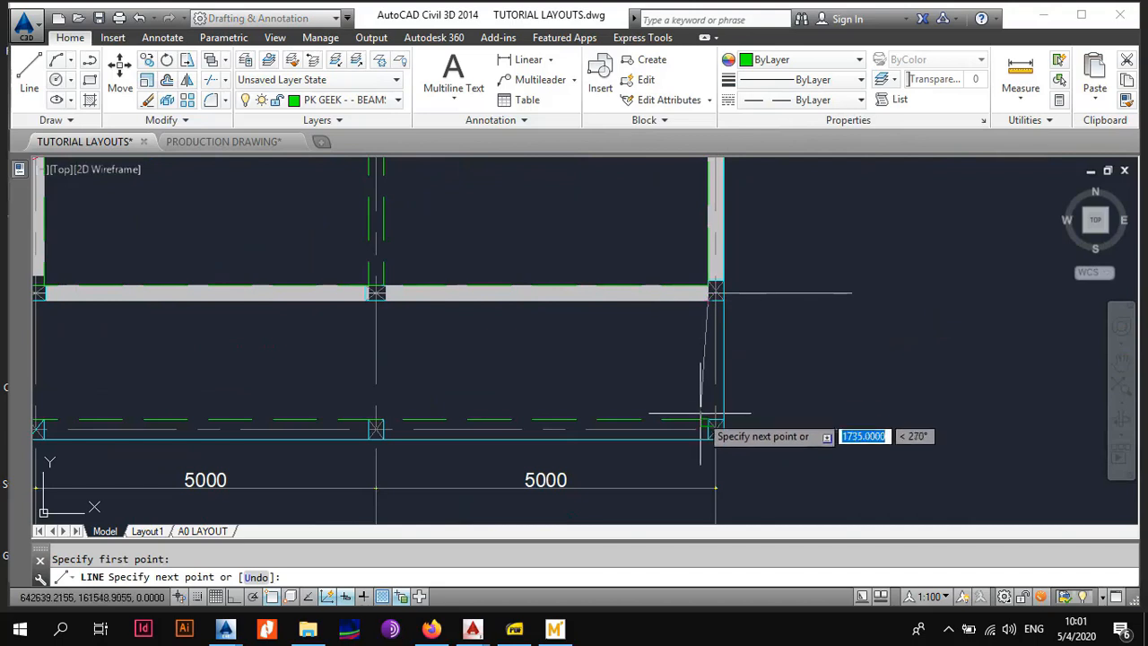
pyautogui.press('Escape')
pyautogui.moveTo(427, 345); pyautogui.dragTo(601, 335, button='middle')
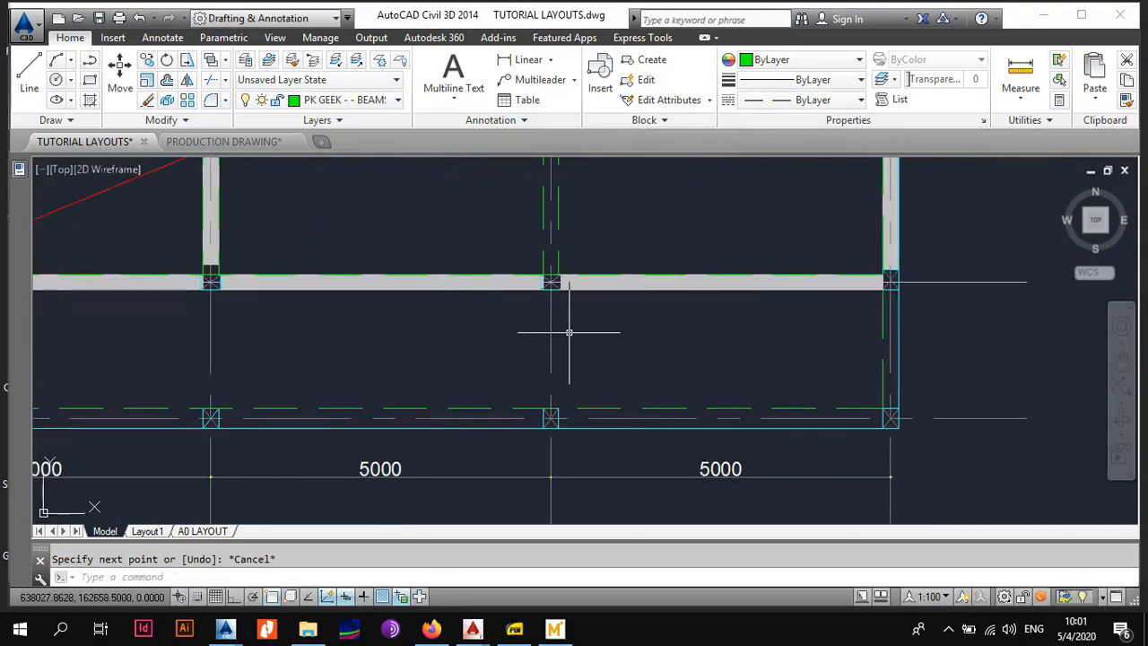
# Step: Copy the short beam line on grid E to both lower corners of the column at grids D and 2
pyautogui.rightClick(561, 343)
pyautogui.click(629, 79)
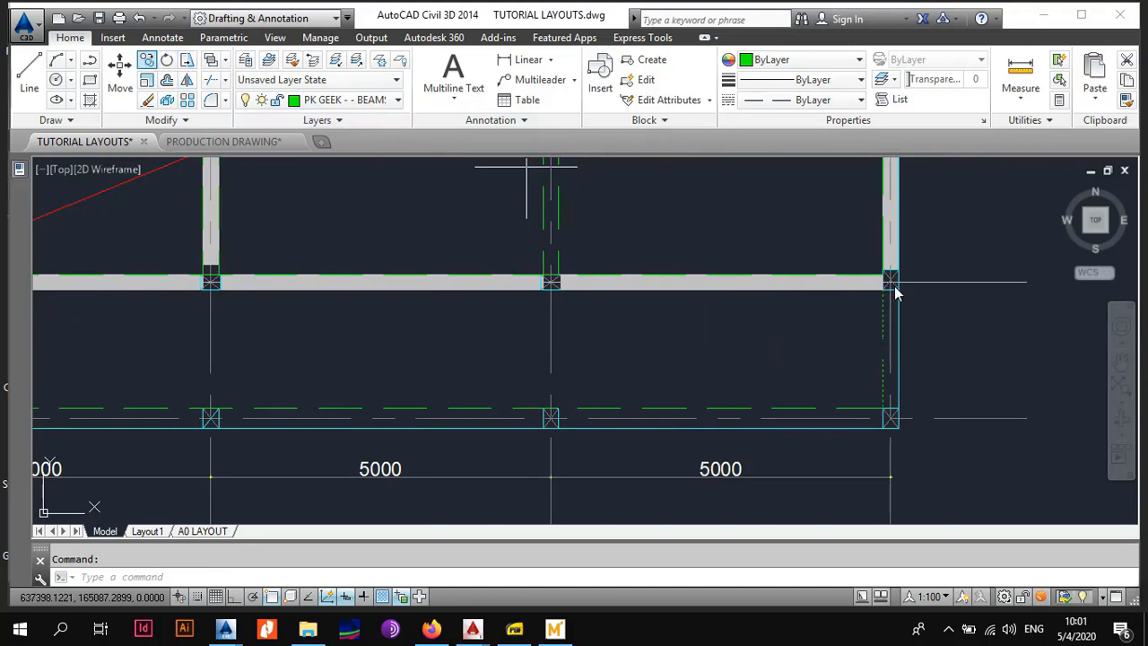
pyautogui.scroll(4, 897, 299)
pyautogui.click(858, 272)
pyautogui.scroll(-6, 762, 305)
pyautogui.moveTo(579, 290); pyautogui.dragTo(748, 298, button='middle')
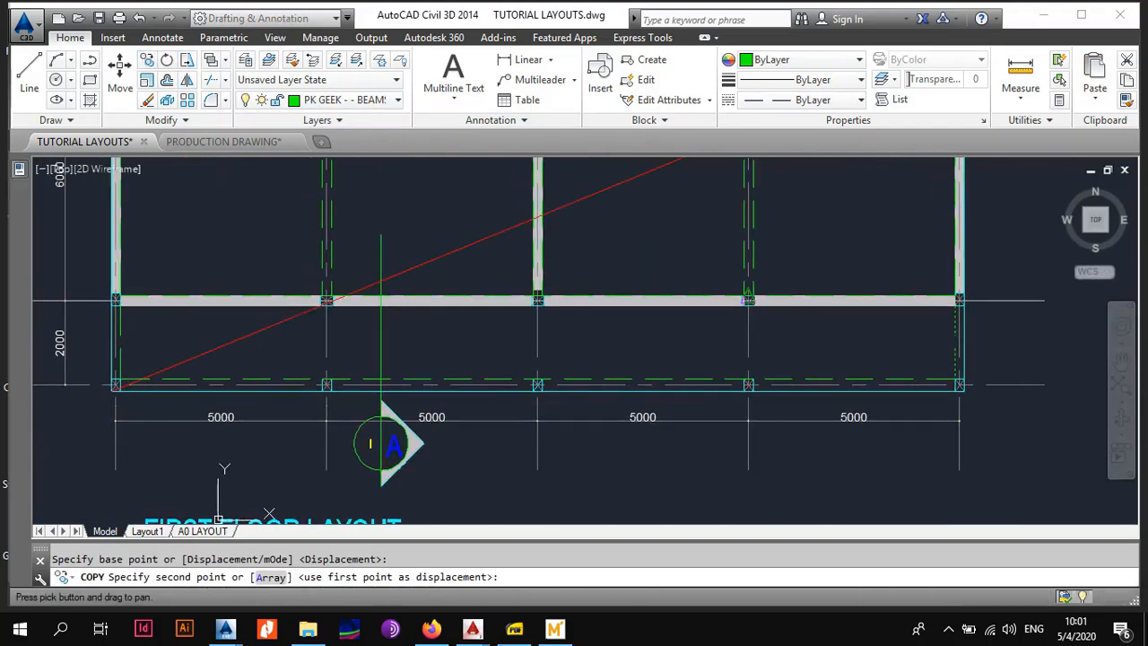
pyautogui.scroll(5, 748, 299)
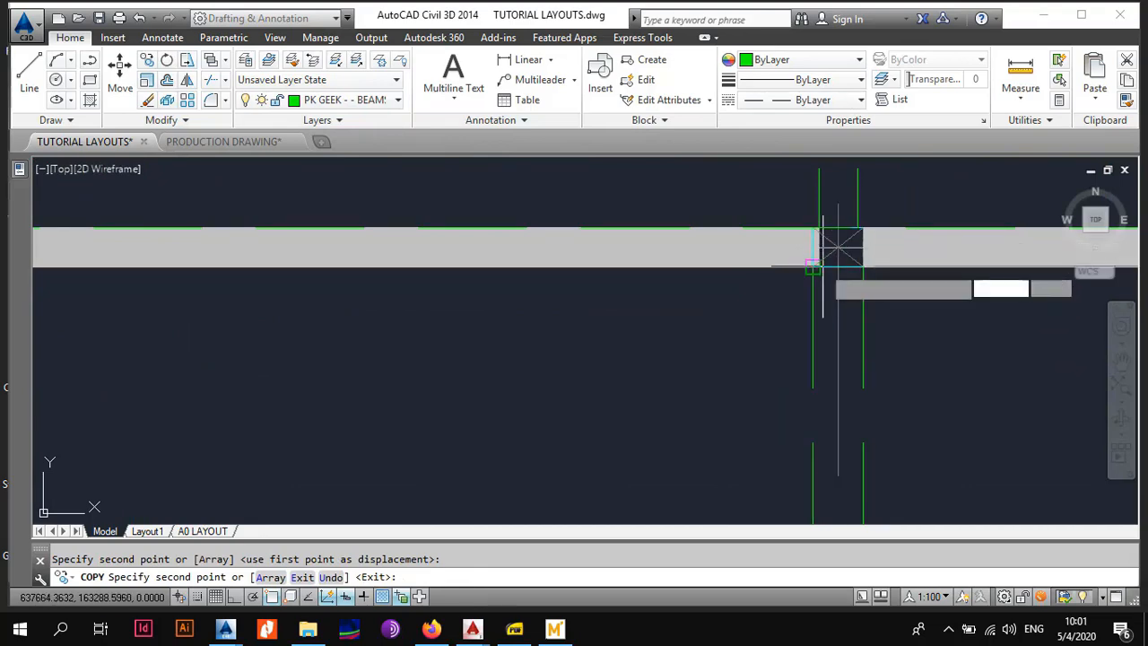
pyautogui.click(822, 266)
pyautogui.press('Escape')
# Step: Erase the two copied beam lines below the column at grids D and 2
pyautogui.click(875, 286)
pyautogui.click(854, 303)
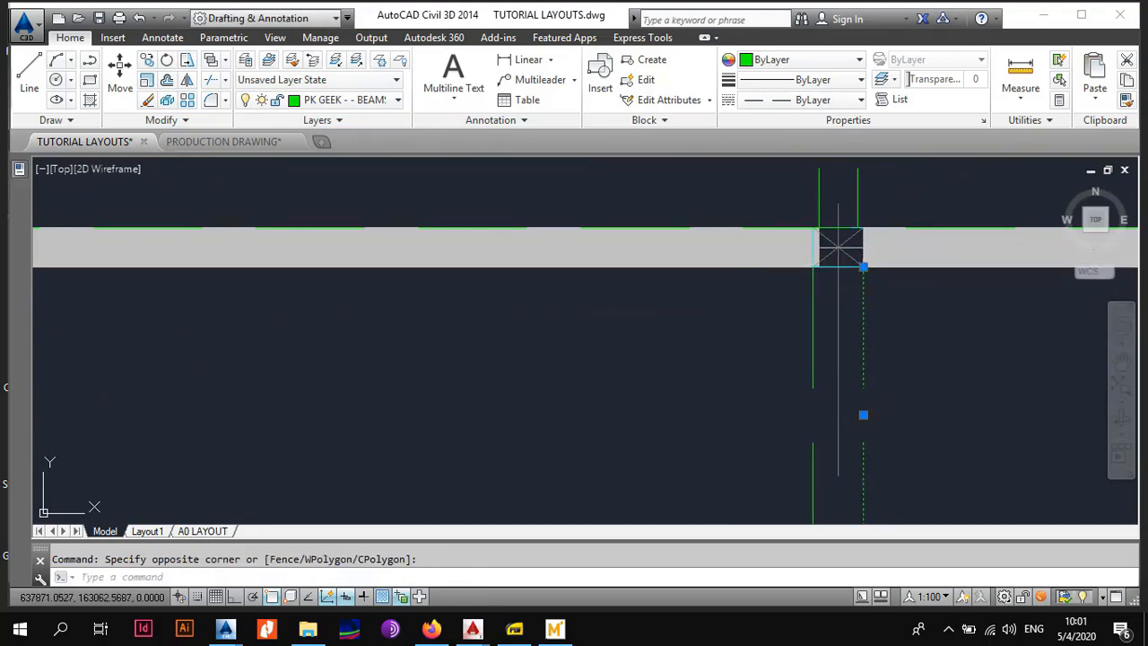
pyautogui.press('Delete')
pyautogui.click(817, 312)
pyautogui.click(784, 321)
pyautogui.press('Delete')
# Step: Extend the two beam edge lines on grid D down to the horizontal beam line along grid 3
pyautogui.scroll(-6, 791, 300)
pyautogui.scroll(4, 792, 297)
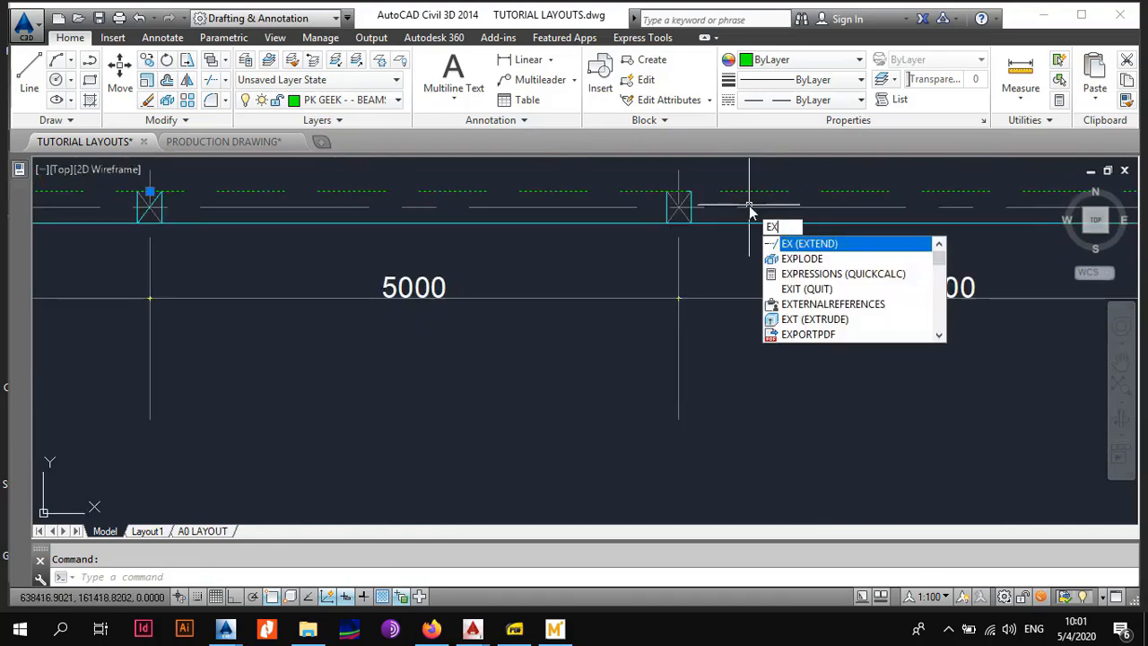
pyautogui.press('Return')
pyautogui.scroll(-5, 750, 374)
pyautogui.scroll(2, 751, 286)
pyautogui.scroll(5, 752, 325)
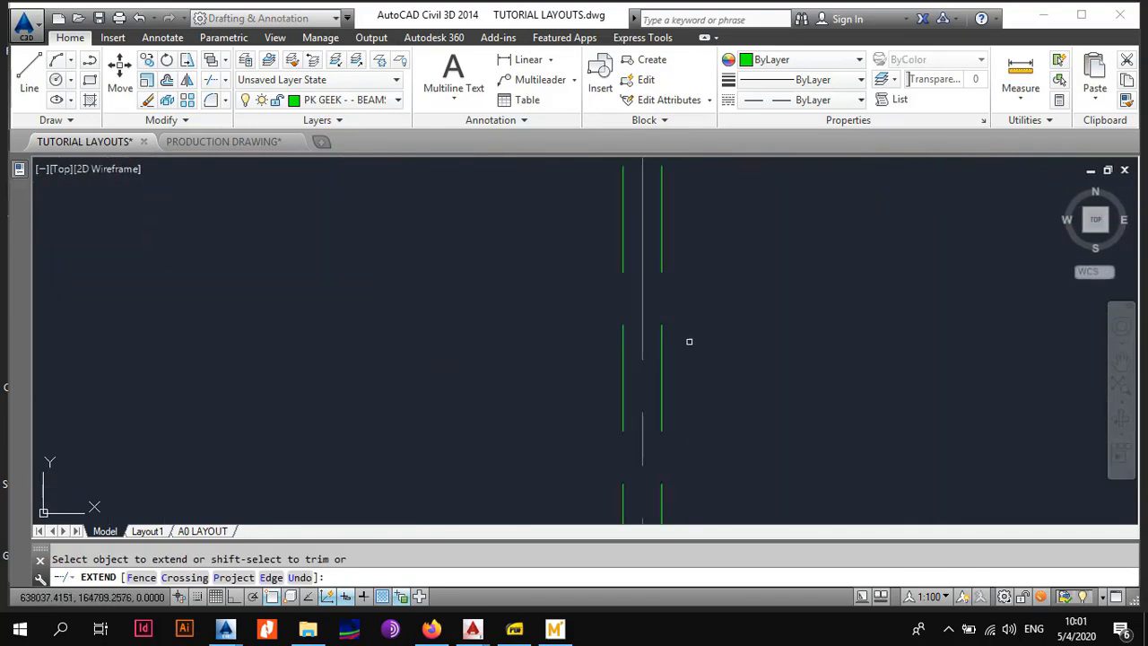
pyautogui.click(688, 335)
pyautogui.click(649, 369)
pyautogui.scroll(-5, 607, 374)
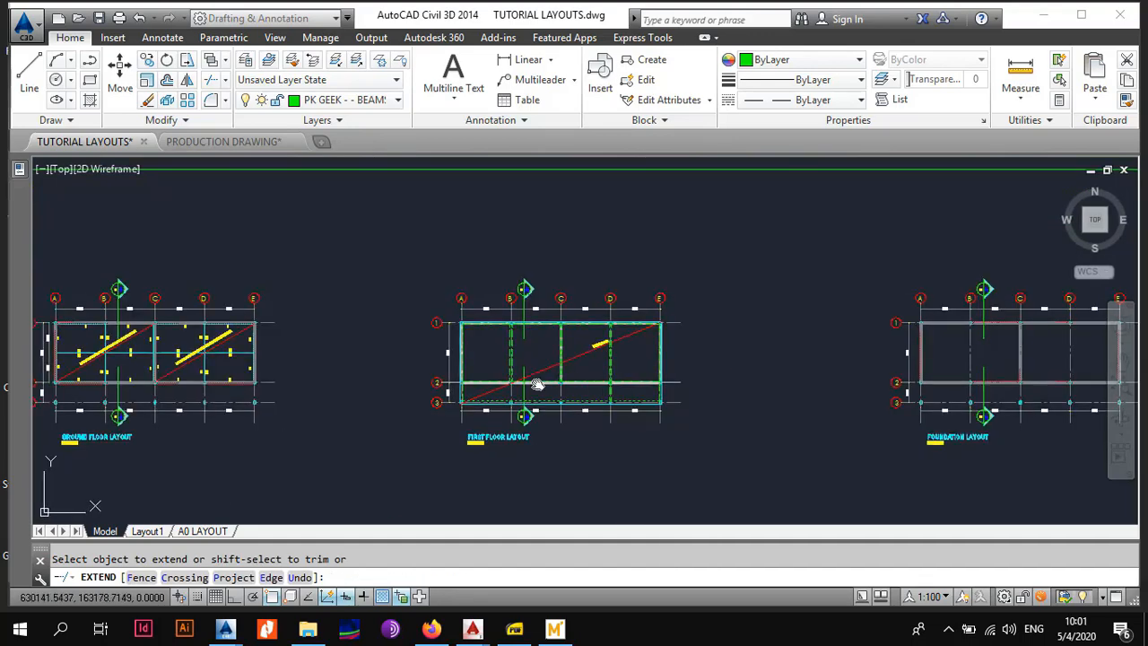
# Step: Extend the two beam edge lines on grid B down to the horizontal beam line along grid 3
pyautogui.scroll(7, 579, 384)
pyautogui.click(534, 264)
pyautogui.click(512, 275)
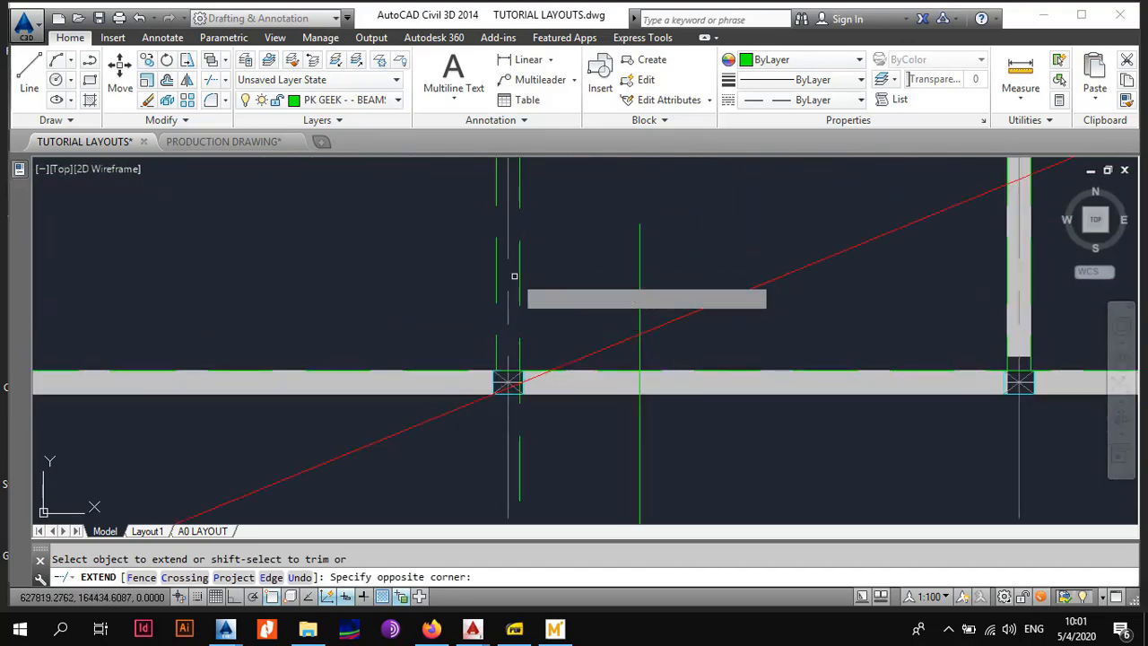
pyautogui.click(507, 276)
pyautogui.click(476, 275)
pyautogui.scroll(-4, 477, 276)
pyautogui.scroll(6, 479, 278)
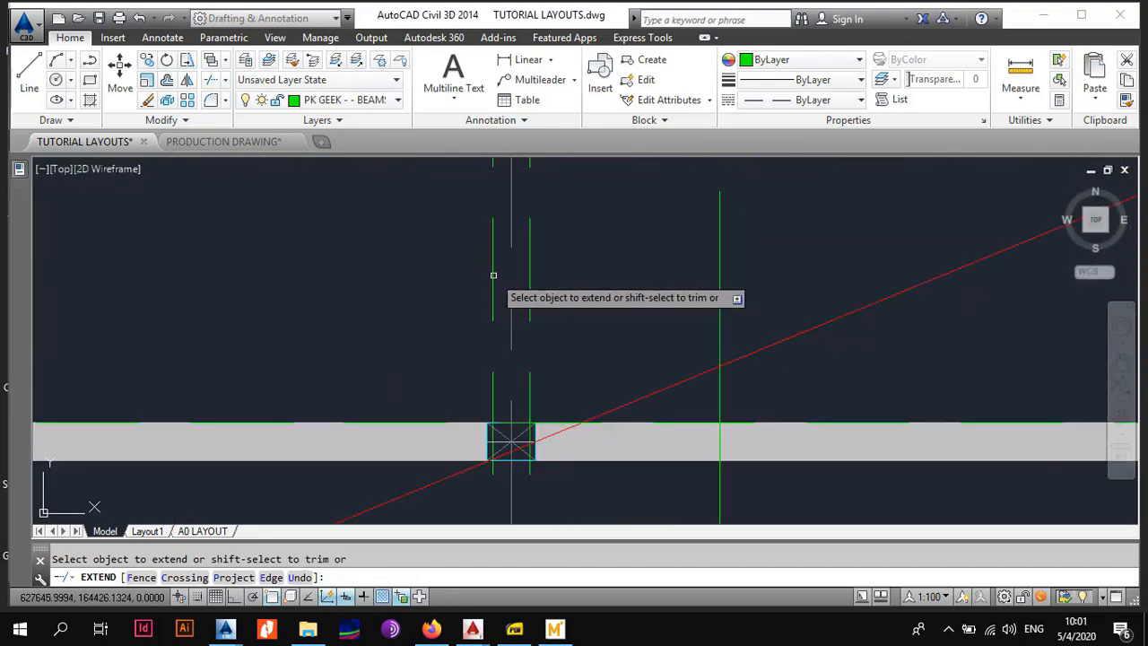
pyautogui.scroll(-6, 485, 286)
pyautogui.press('Escape')
# Step: Trim the grid B beam edge lines inside the grid 2 column, using the column outline as cutting edge
pyautogui.scroll(5, 506, 317)
pyautogui.scroll(4, 506, 317)
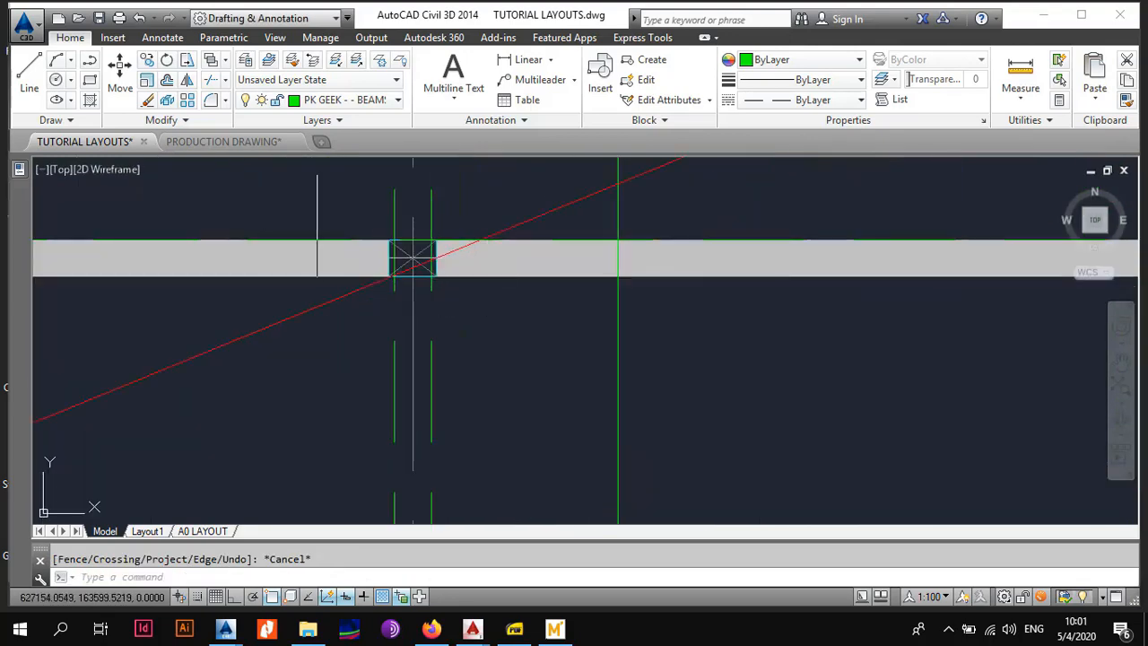
pyautogui.click(213, 81)
pyautogui.scroll(3, 386, 251)
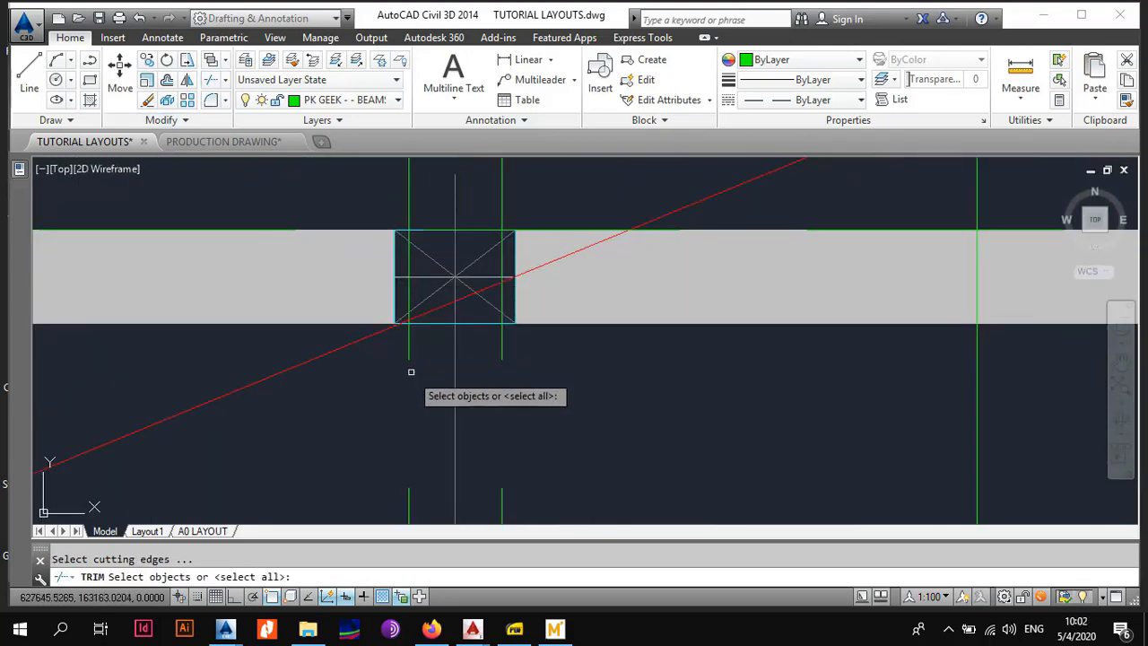
pyautogui.click(432, 322)
pyautogui.press('Return')
pyautogui.press('Return')
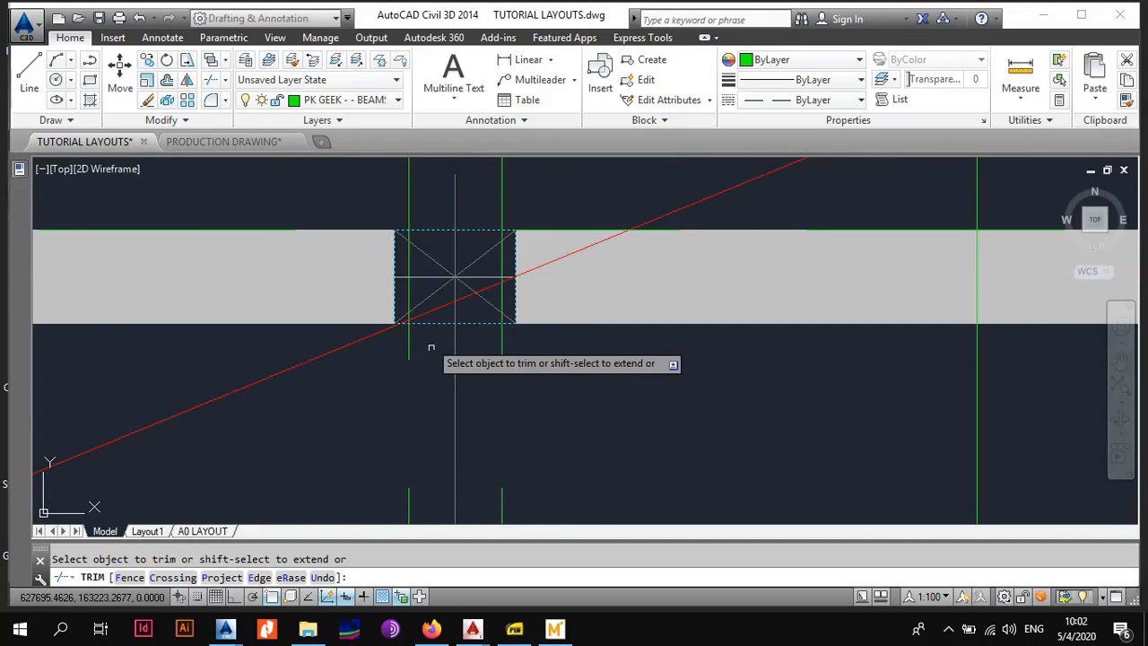
pyautogui.click(410, 256)
pyautogui.scroll(-4, 504, 254)
pyautogui.press('Escape')
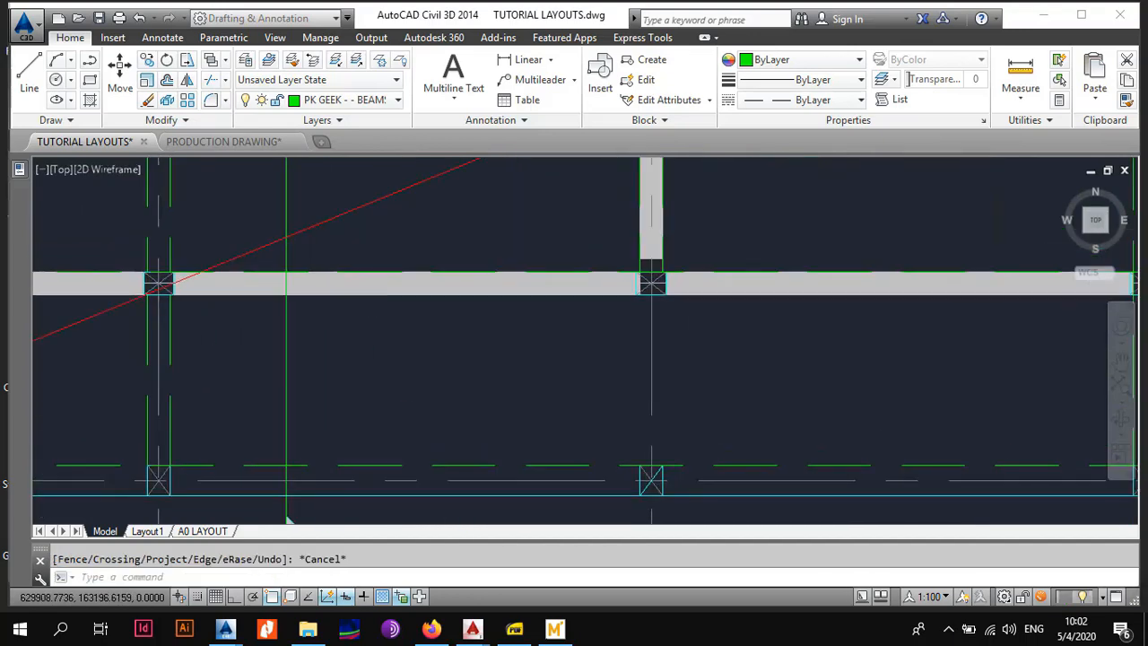
# Step: Trim the grid D beam edge lines inside the grid 2 column, using the column outline as cutting edge
pyautogui.moveTo(740, 294); pyautogui.dragTo(813, 284, button='middle')
pyautogui.scroll(4, 813, 284)
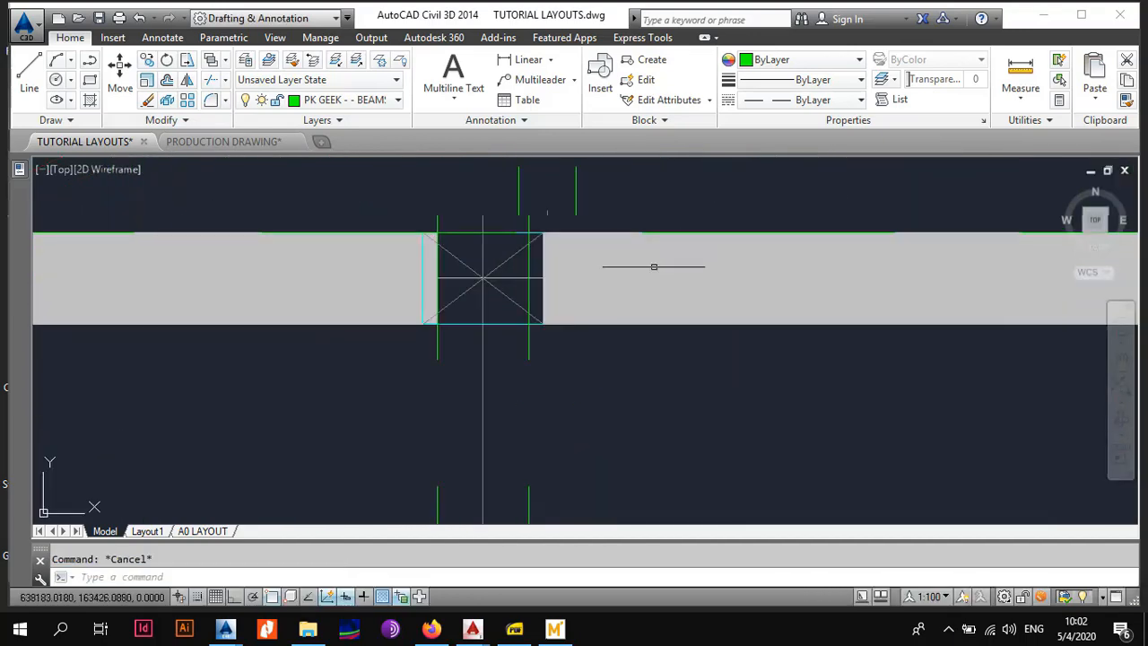
pyautogui.rightClick(513, 229)
pyautogui.click(530, 228)
pyautogui.click(522, 232)
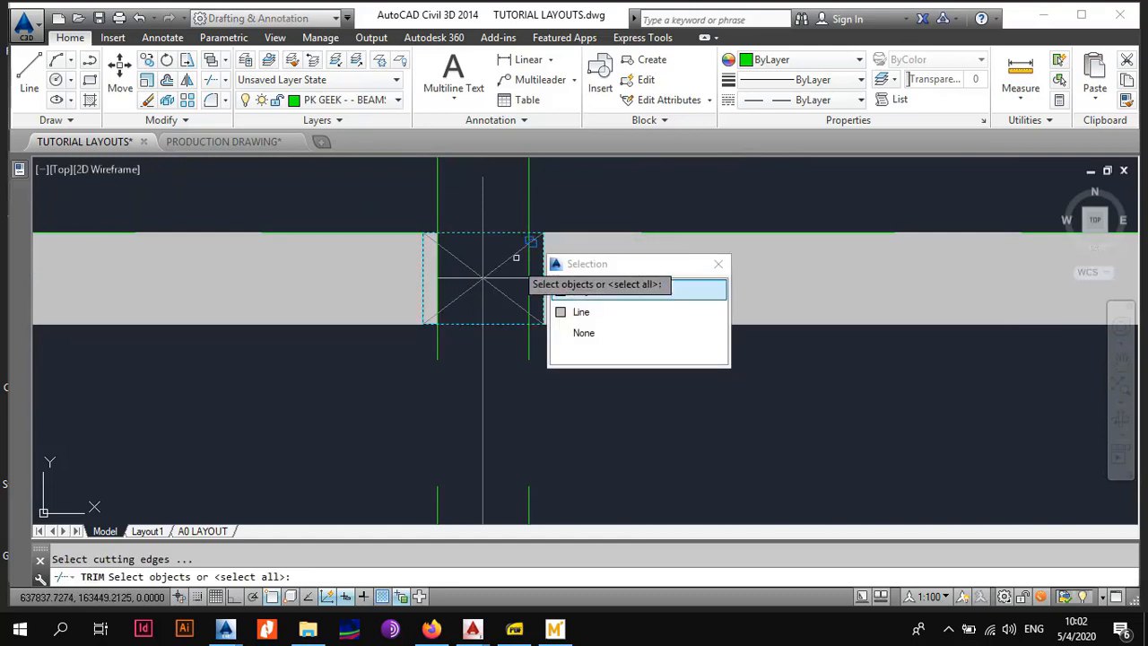
pyautogui.click(563, 310)
pyautogui.press('Return')
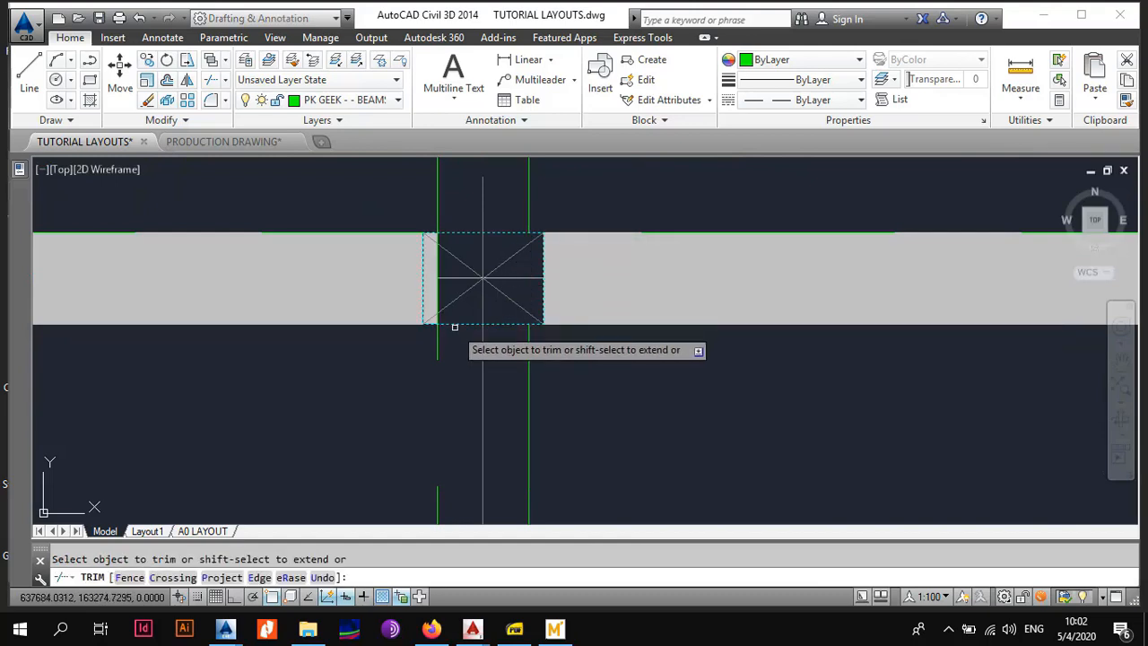
pyautogui.click(438, 269)
pyautogui.click(483, 332)
pyautogui.press('Escape')
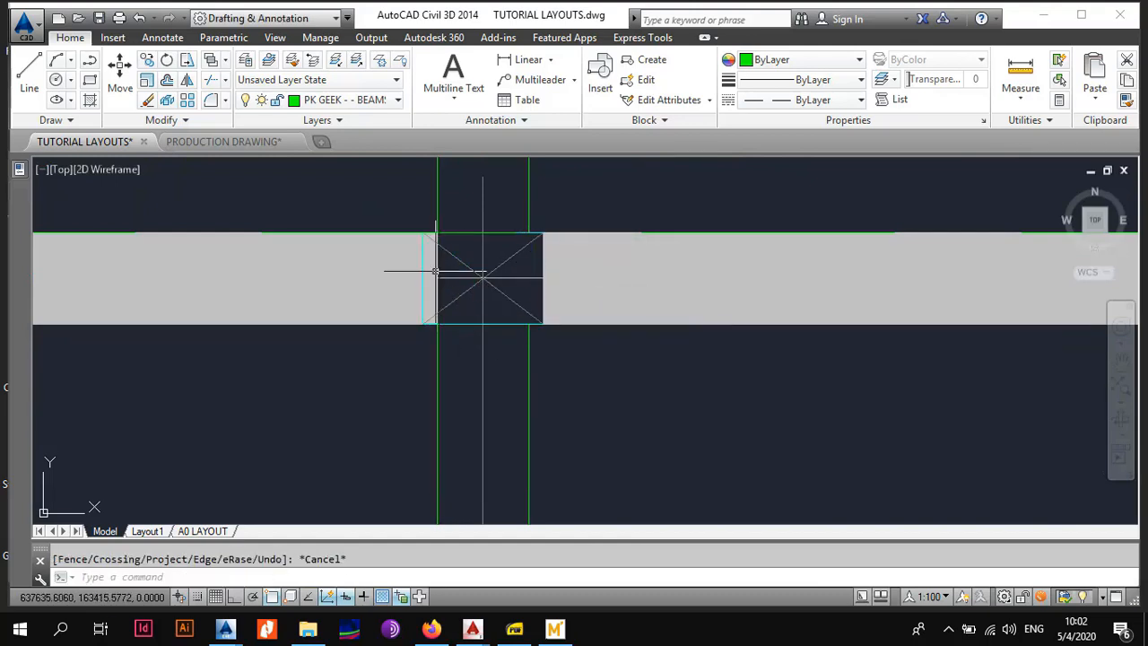
# Step: Stretch the end of the solid wall hatch at column D on grid 2 back to the column's left face
pyautogui.moveTo(441, 270); pyautogui.dragTo(436, 271)
pyautogui.click(438, 278)
pyautogui.press('Escape')
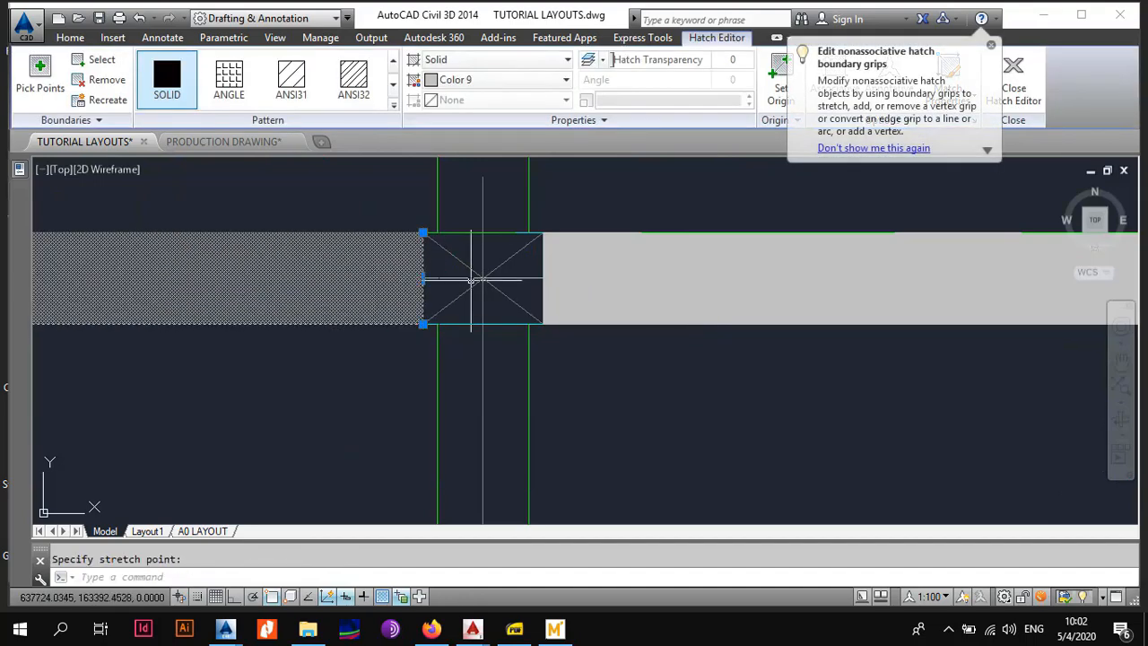
pyautogui.press('Escape')
# Step: Stretch the end of the solid wall hatch at column C on grid 2 back to the column's left face
pyautogui.scroll(-2, 520, 281)
pyautogui.moveTo(423, 280); pyautogui.dragTo(633, 295, button='middle')
pyautogui.scroll(-5, 574, 300)
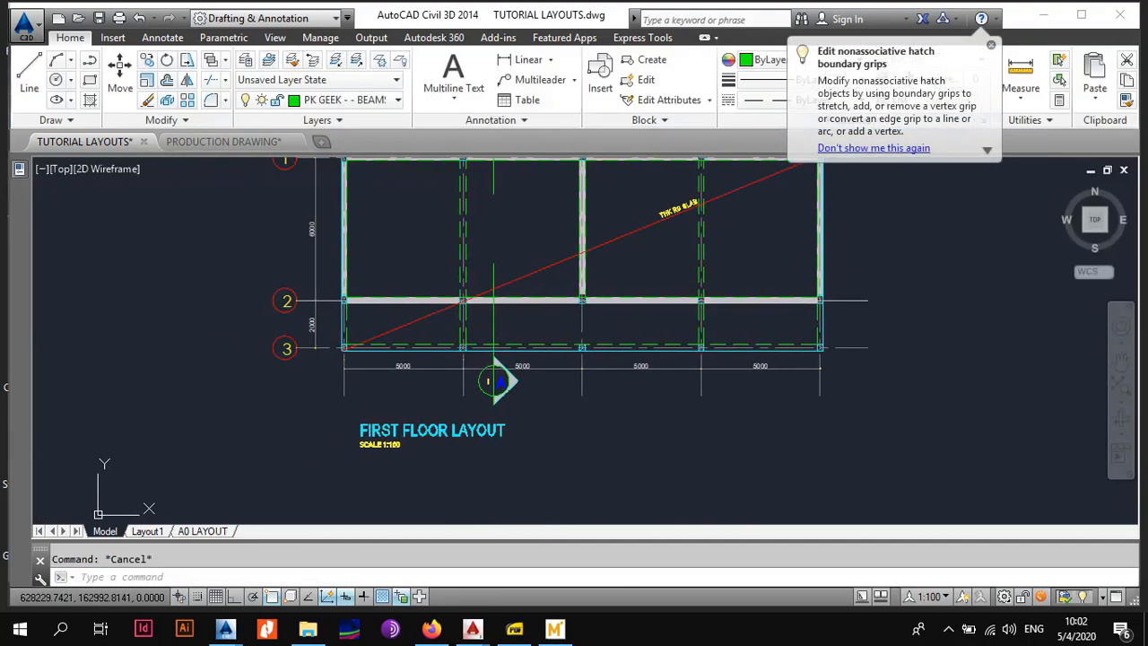
pyautogui.scroll(5, 465, 348)
pyautogui.moveTo(462, 202); pyautogui.dragTo(484, 359, button='middle')
pyautogui.scroll(8, 472, 205)
pyautogui.scroll(-5, 487, 277)
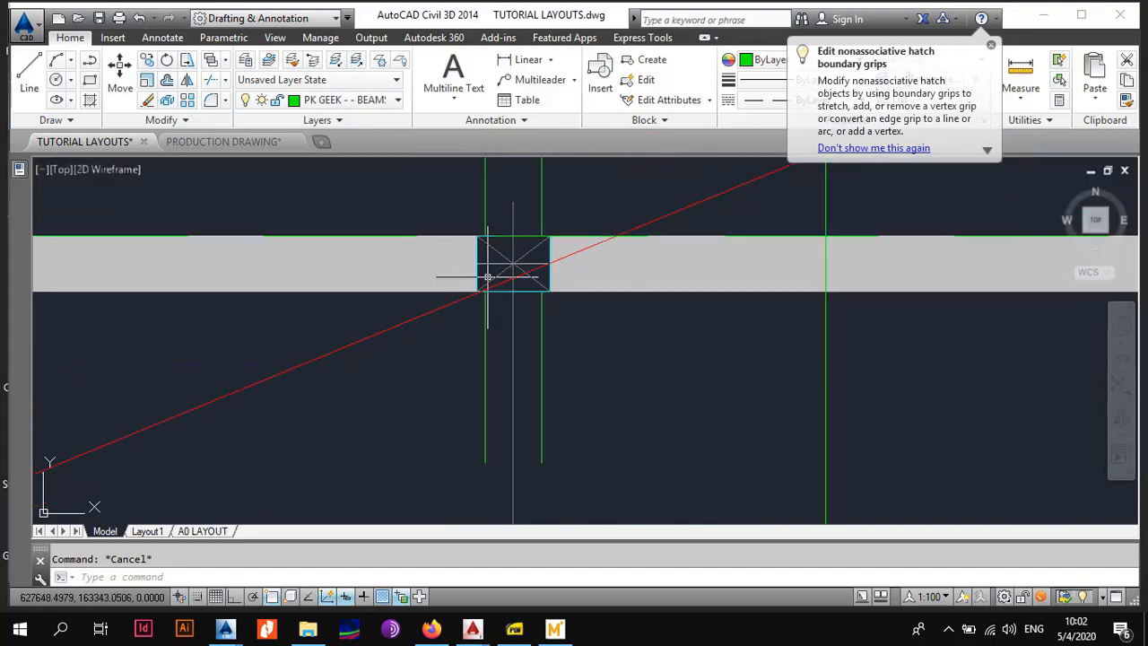
pyautogui.scroll(-5, 513, 263)
pyautogui.scroll(7, 699, 264)
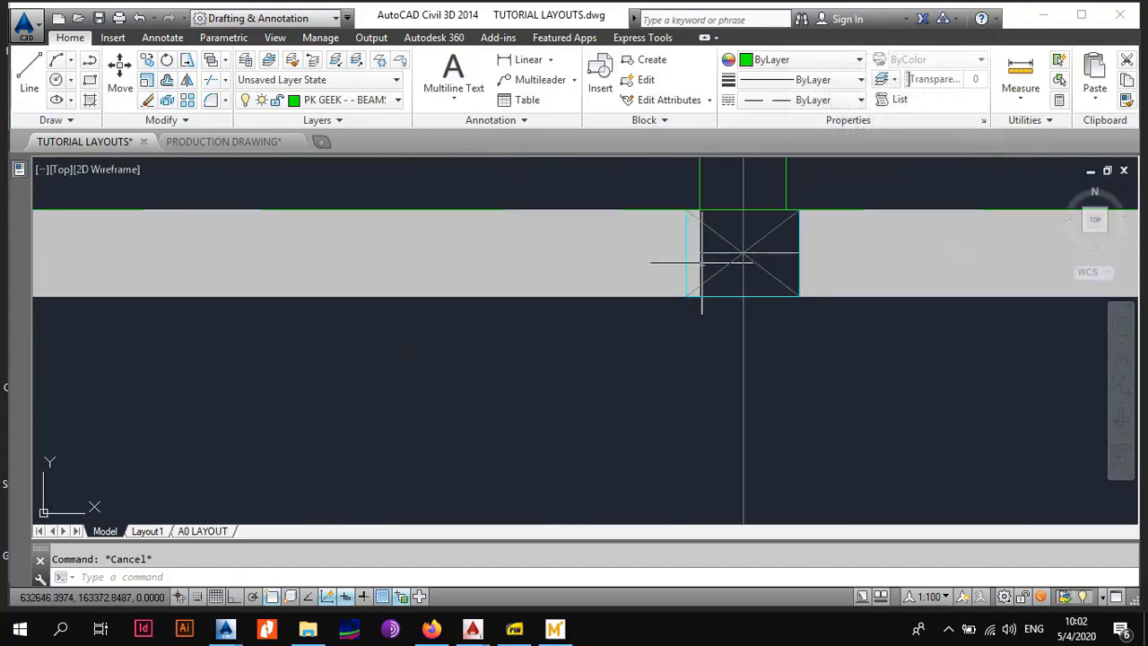
pyautogui.click(688, 247)
pyautogui.click(686, 252)
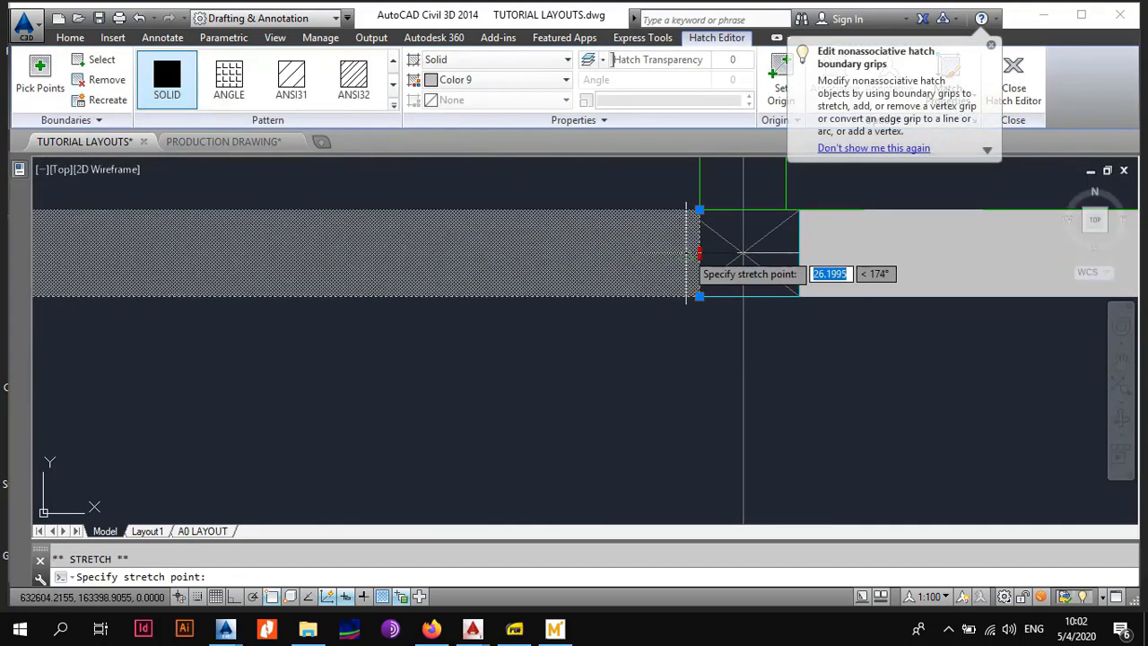
pyautogui.press('Escape')
pyautogui.press('Escape')
# Step: Copy the two grid B beam edge lines between grids 2 and 3 to grid C, from column centre to column centre
pyautogui.scroll(-6, 682, 269)
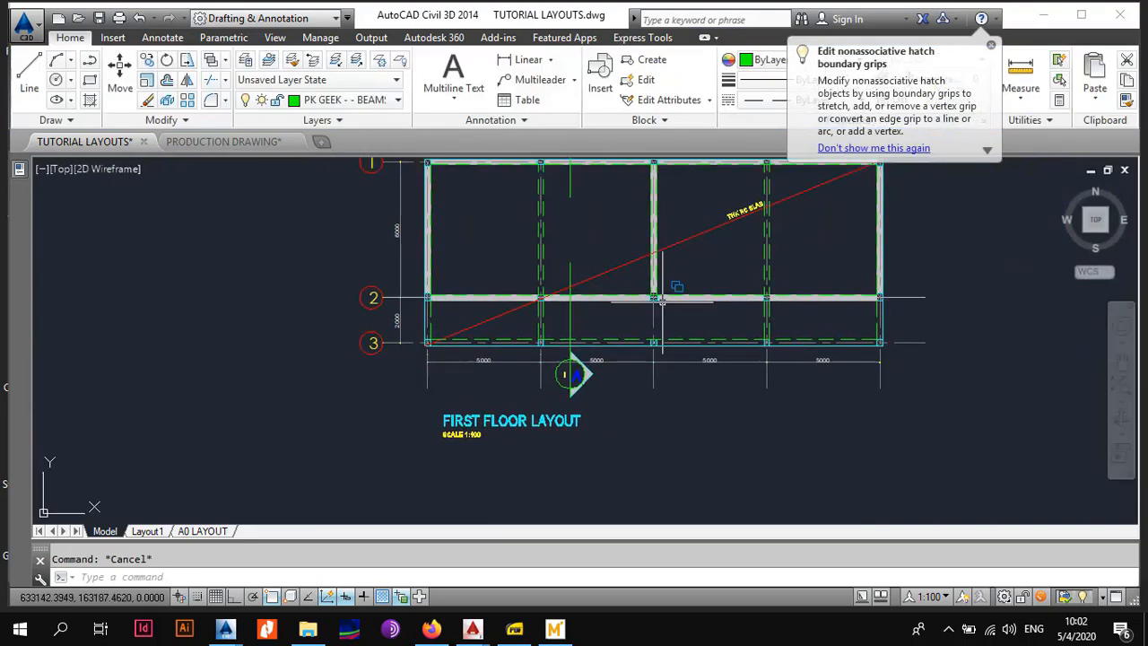
pyautogui.scroll(6, 650, 313)
pyautogui.scroll(4, 195, 298)
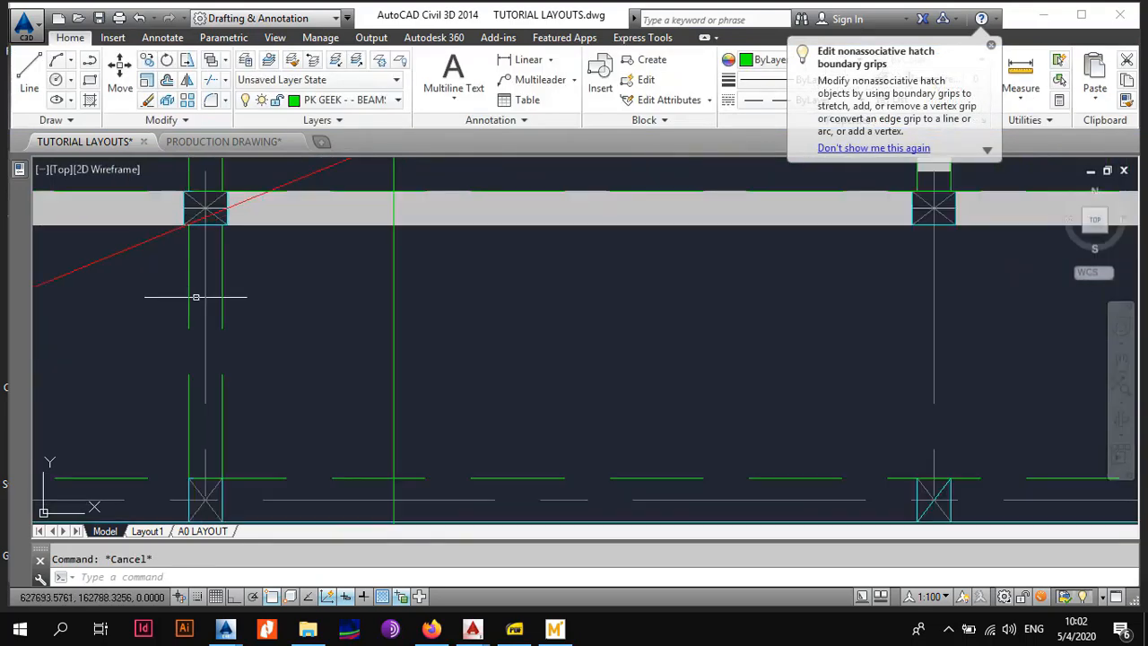
pyautogui.click(195, 284)
pyautogui.click(156, 304)
pyautogui.click(262, 265)
pyautogui.click(236, 296)
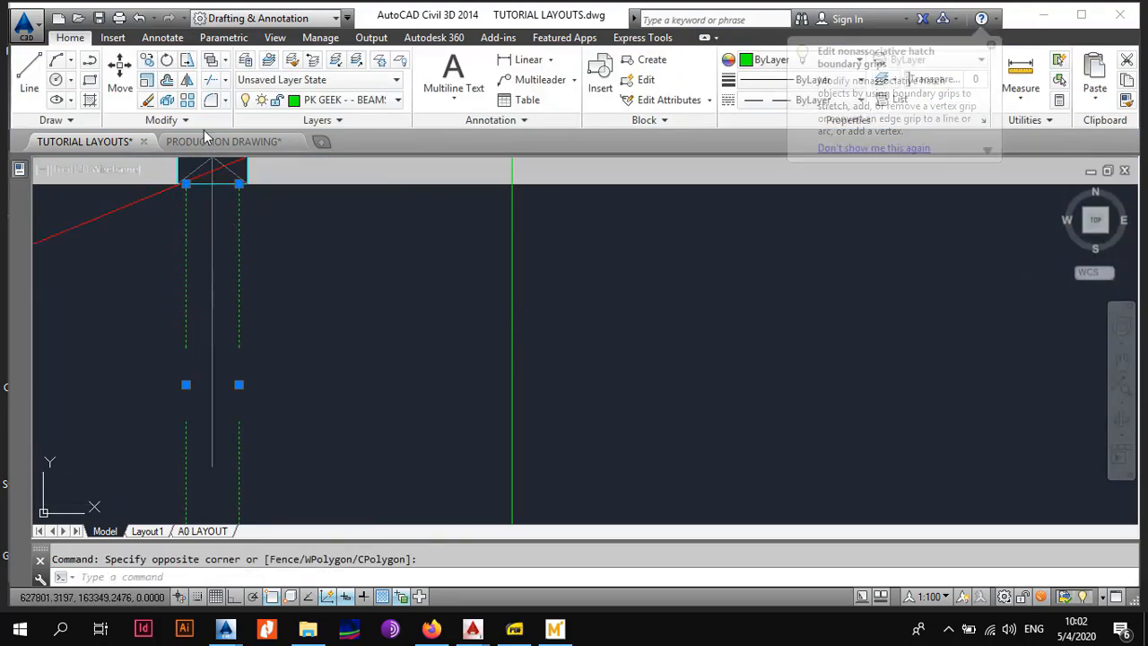
pyautogui.moveTo(229, 225); pyautogui.dragTo(295, 340, button='middle')
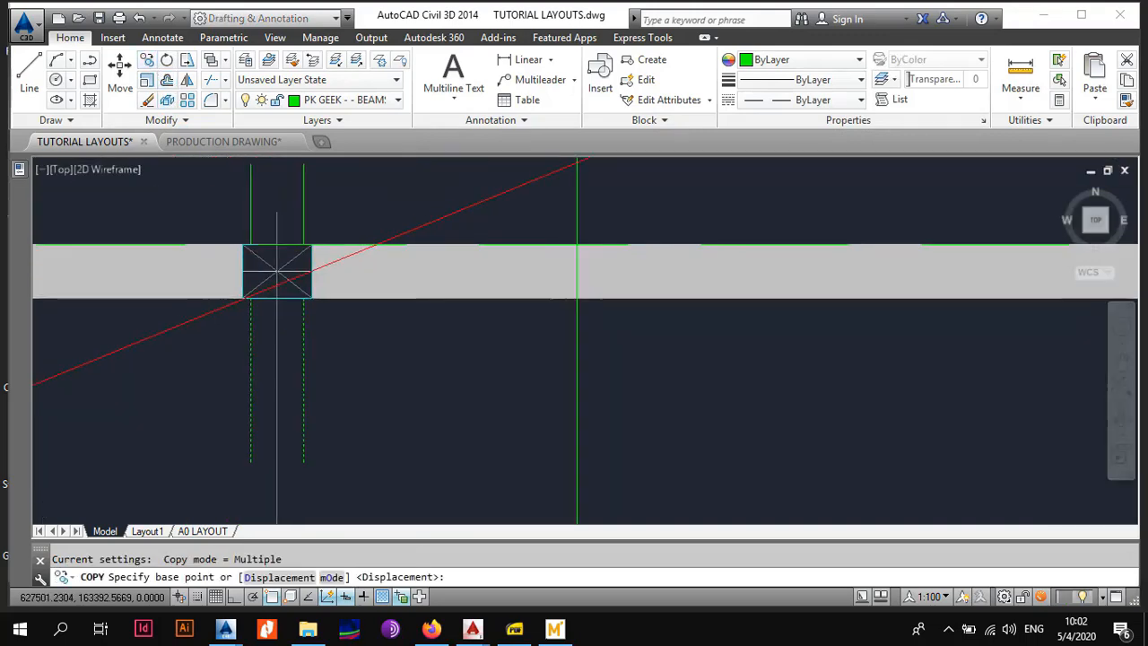
pyautogui.click(276, 272)
pyautogui.scroll(-7, 305, 306)
pyautogui.scroll(6, 525, 312)
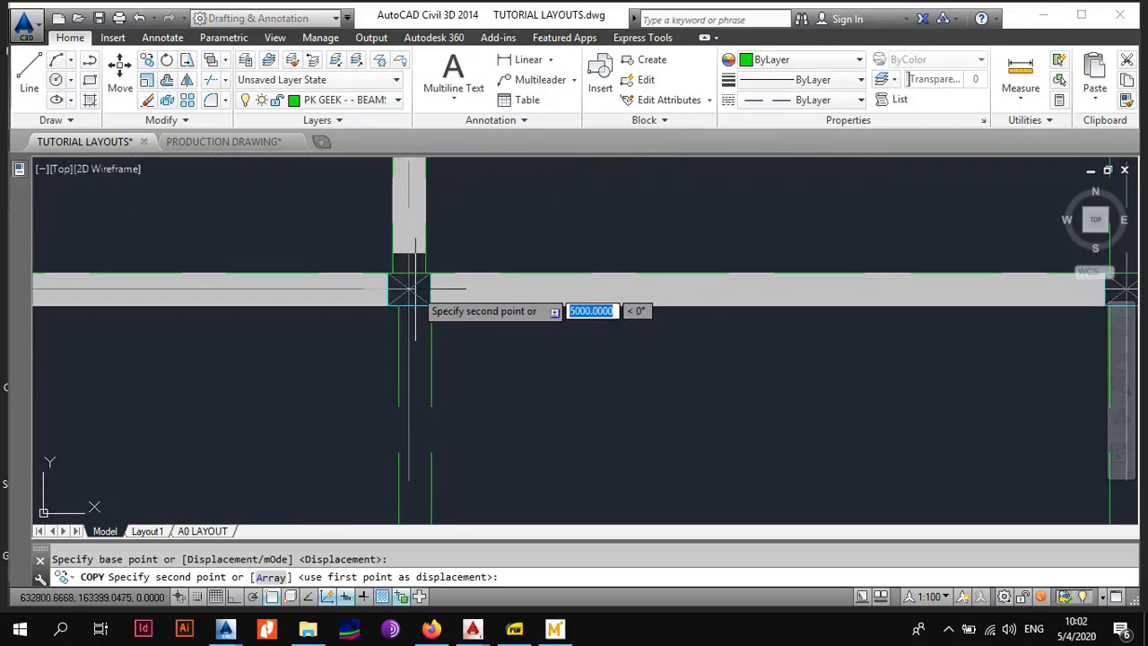
pyautogui.click(466, 308)
pyautogui.scroll(-6, 484, 327)
pyautogui.press('Escape')
pyautogui.scroll(-6, 476, 354)
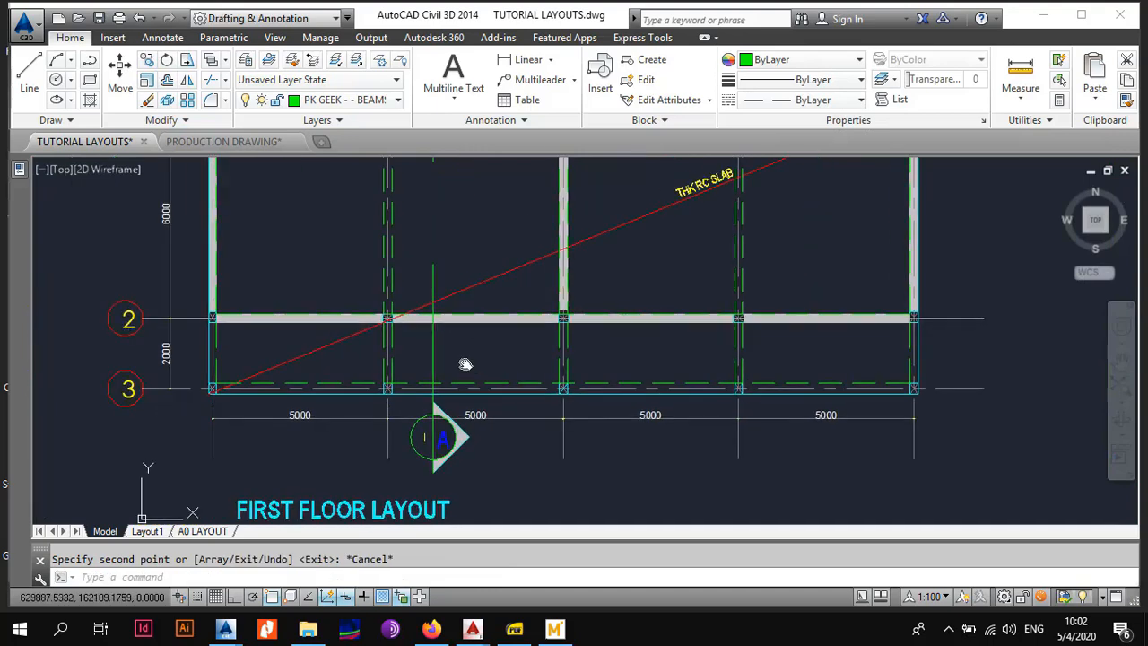
# Step: Examine the beams, walls and columns across the whole first floor layout between grids A–E and 1–3
pyautogui.scroll(3, 571, 339)
pyautogui.moveTo(396, 248); pyautogui.dragTo(492, 251, button='middle')
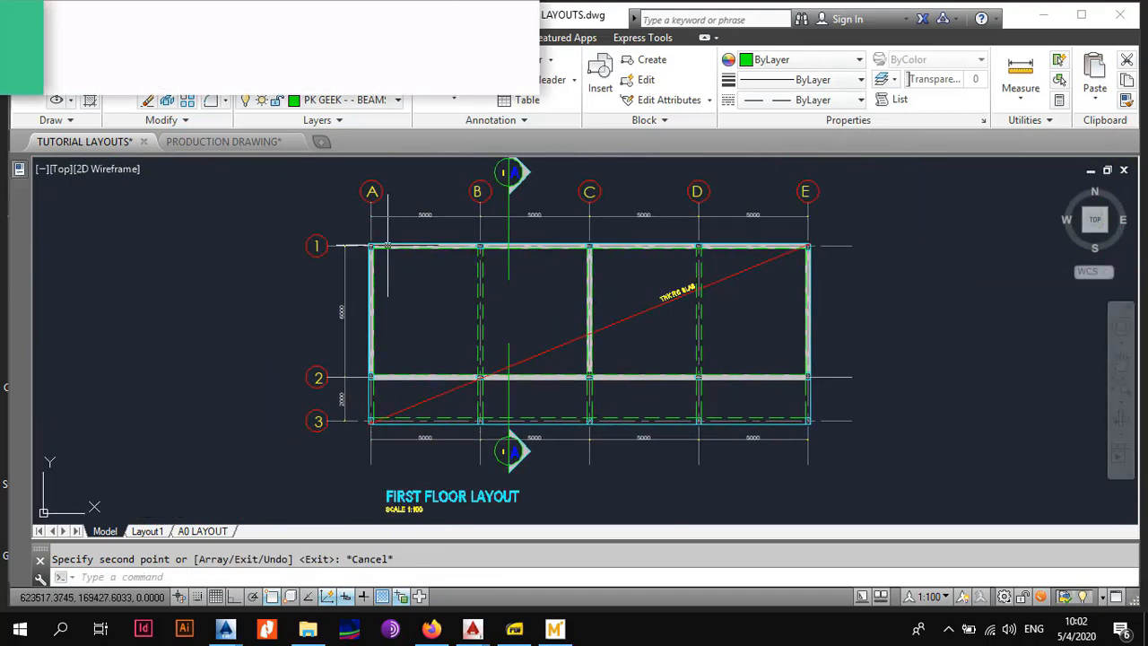
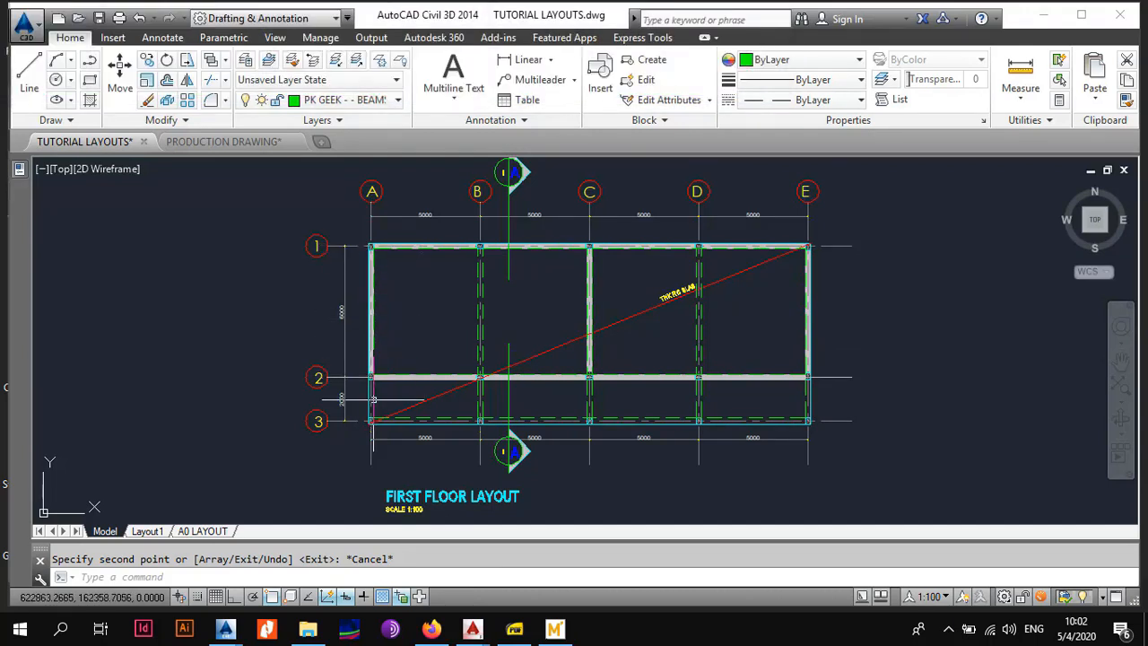
pyautogui.scroll(4, 372, 398)
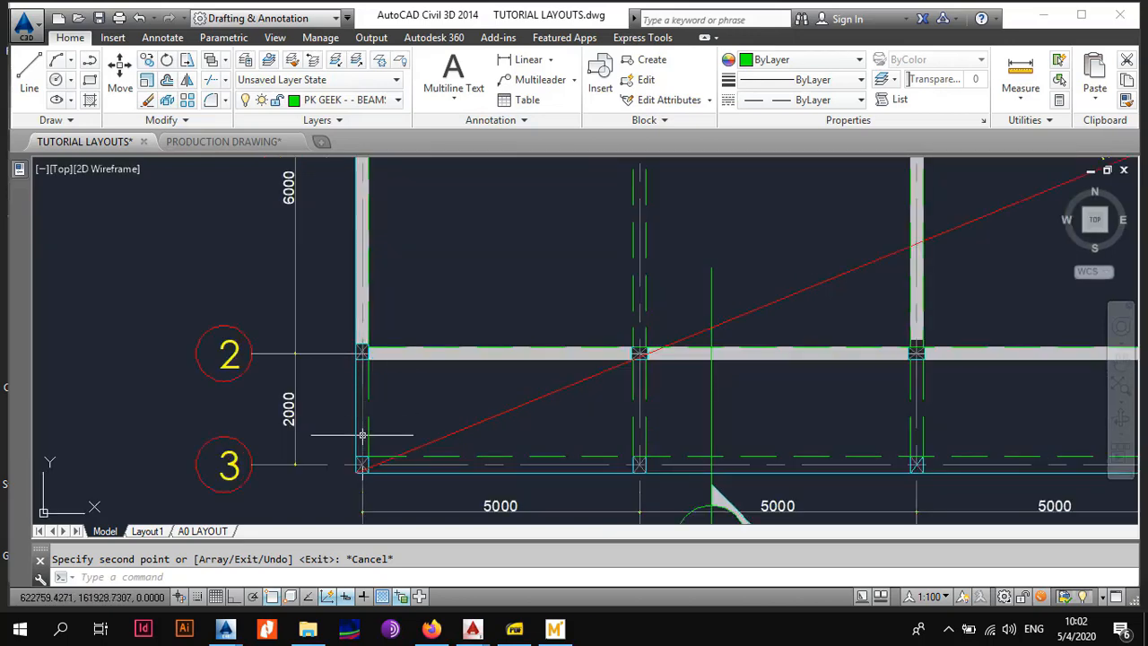
pyautogui.scroll(-2, 596, 406)
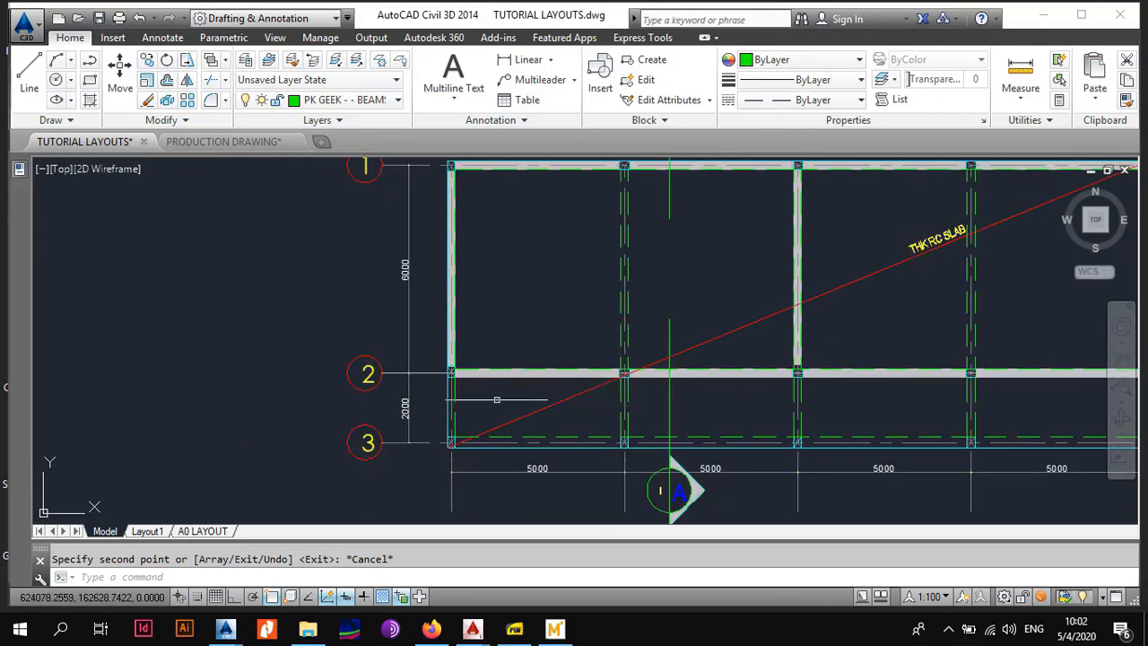
pyautogui.moveTo(733, 416); pyautogui.dragTo(485, 401, button='middle')
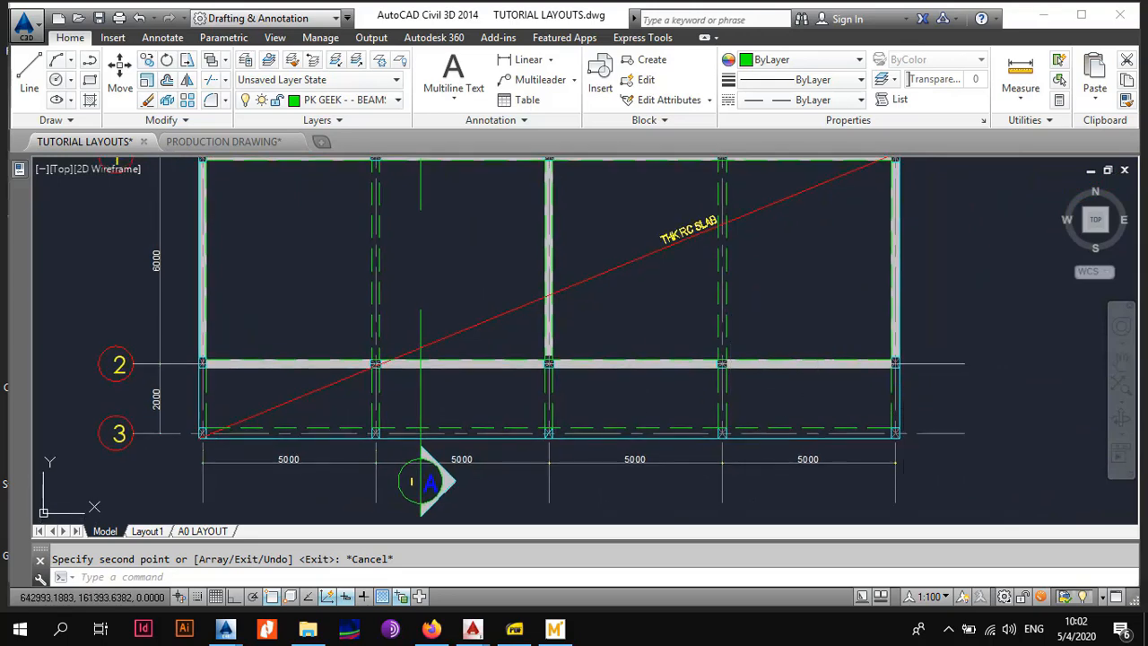
pyautogui.scroll(-2, 286, 392)
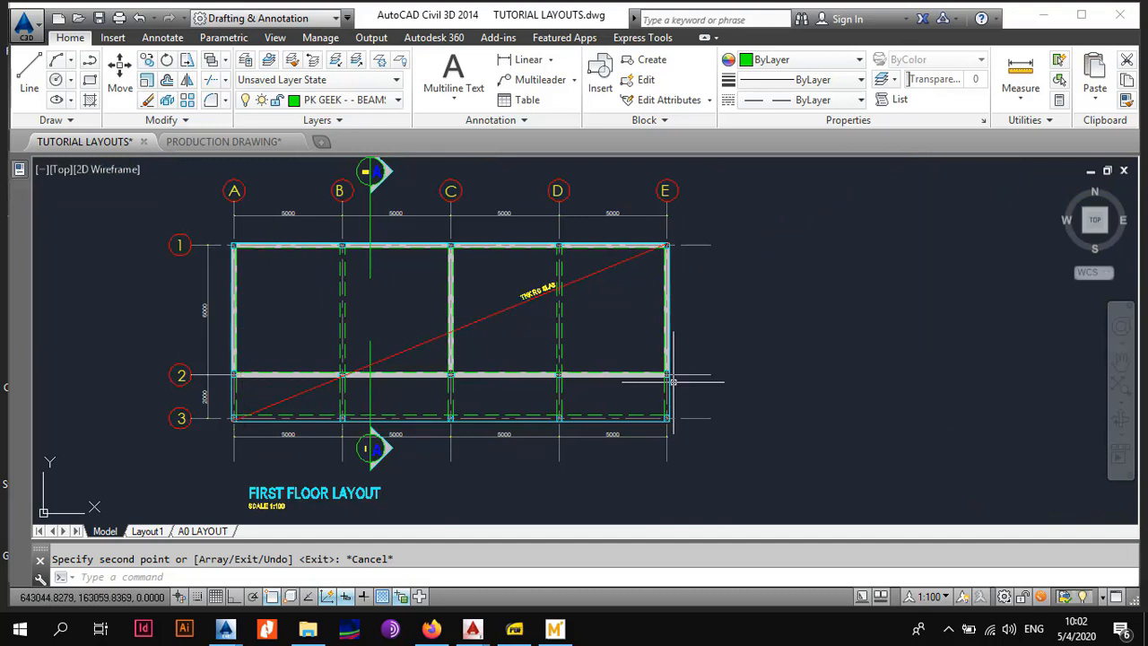
pyautogui.moveTo(373, 367); pyautogui.dragTo(442, 350, button='middle')
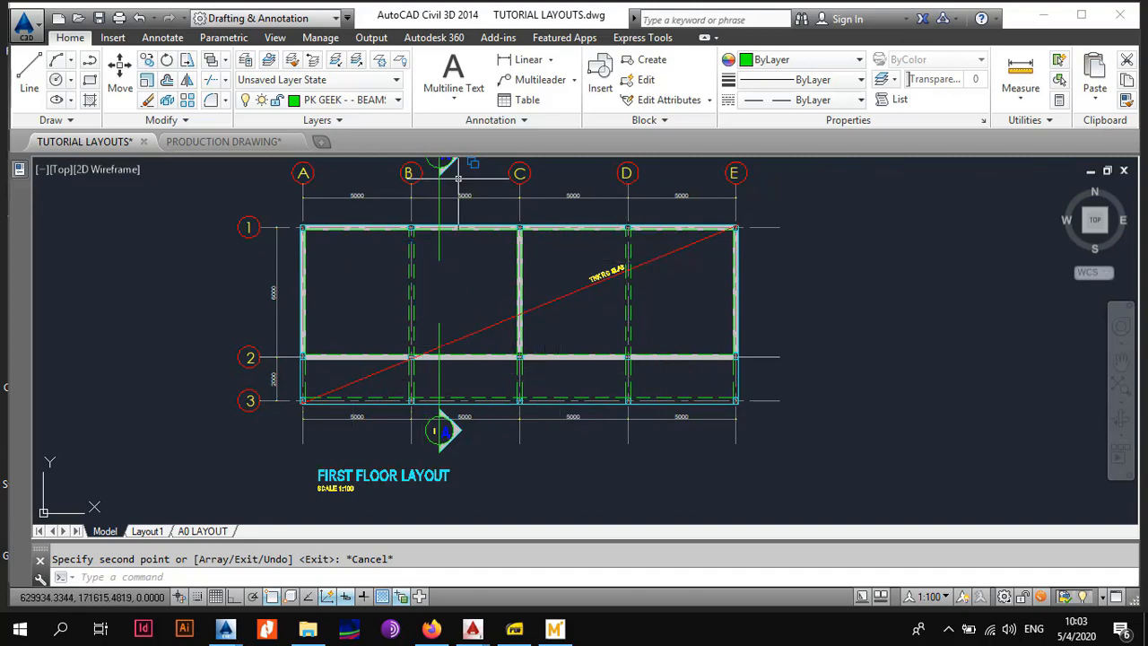
pyautogui.scroll(5, 399, 342)
pyautogui.scroll(-5, 448, 346)
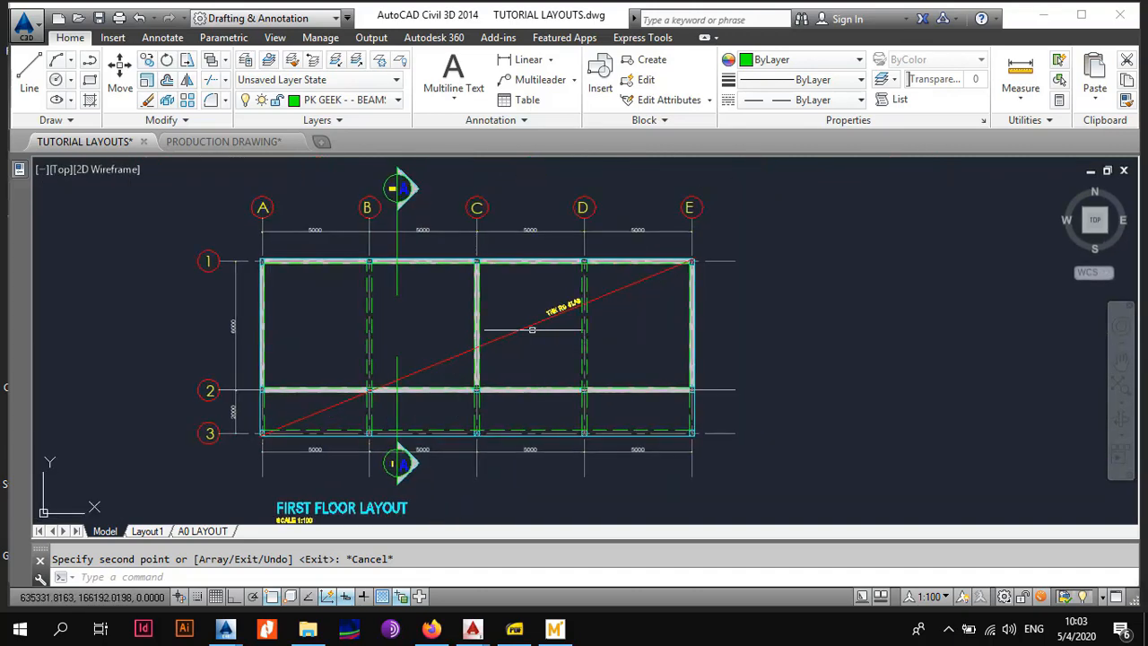
pyautogui.moveTo(439, 400)
pyautogui.mouseDown(button='middle')
pyautogui.moveTo(486, 359)
pyautogui.moveTo(500, 363)
pyautogui.mouseUp(button='middle')
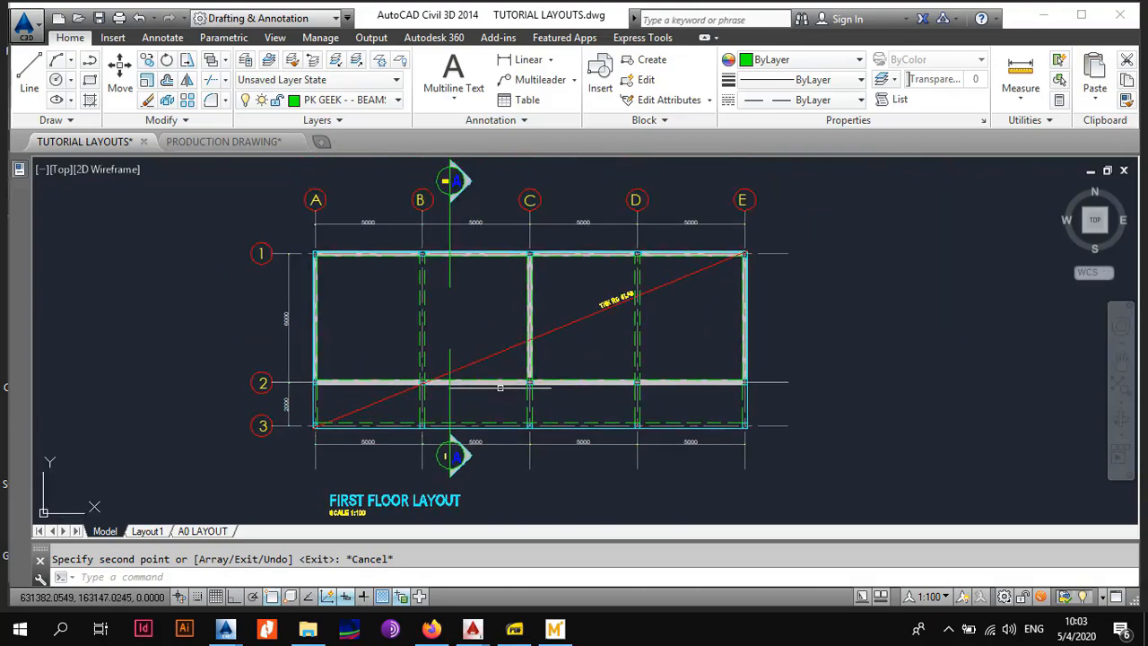
pyautogui.scroll(4, 502, 385)
pyautogui.scroll(-2, 619, 349)
pyautogui.moveTo(633, 329)
pyautogui.mouseDown(button='middle')
pyautogui.moveTo(617, 355)
pyautogui.moveTo(656, 348)
pyautogui.mouseUp(button='middle')
# Step: Copy the vertical "700MM WIDE STRIP FOOTING" label from the foundation layout to beside the grid A beam on the first floor layout
pyautogui.scroll(-4, 612, 360)
pyautogui.moveTo(260, 332); pyautogui.dragTo(536, 332, button='middle')
pyautogui.moveTo(212, 331); pyautogui.dragTo(356, 332, button='middle')
pyautogui.scroll(-3, 356, 332)
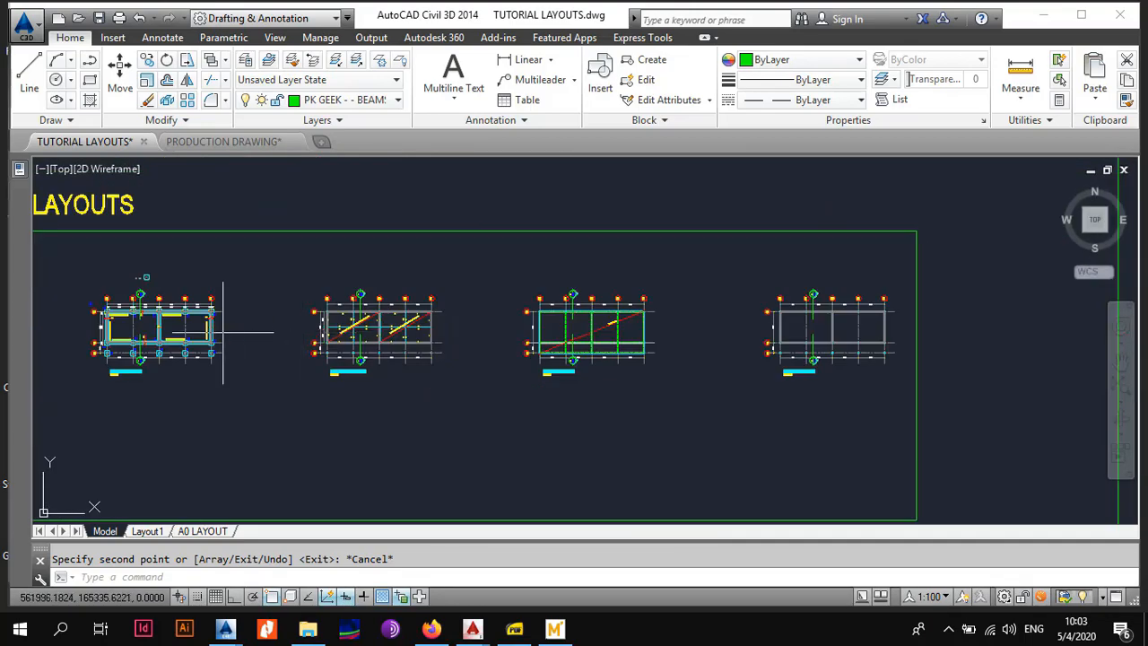
pyautogui.scroll(8, 162, 323)
pyautogui.click(161, 322)
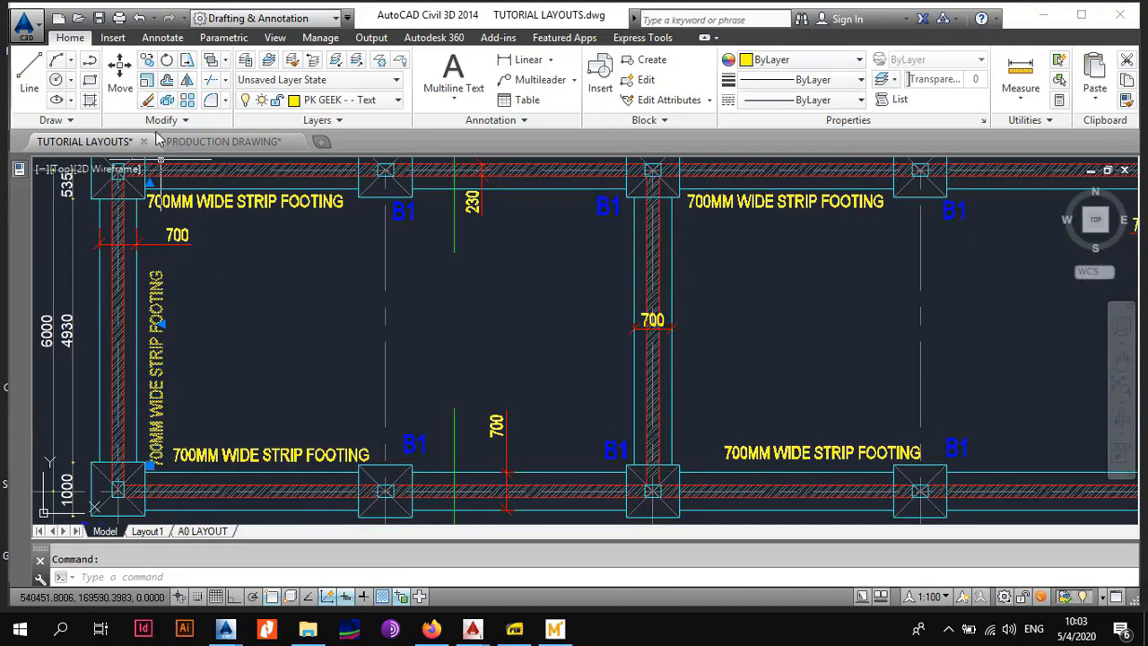
pyautogui.click(143, 61)
pyautogui.click(167, 350)
pyautogui.scroll(-7, 296, 350)
pyautogui.moveTo(686, 346); pyautogui.dragTo(212, 343, button='middle')
pyautogui.scroll(6, 386, 359)
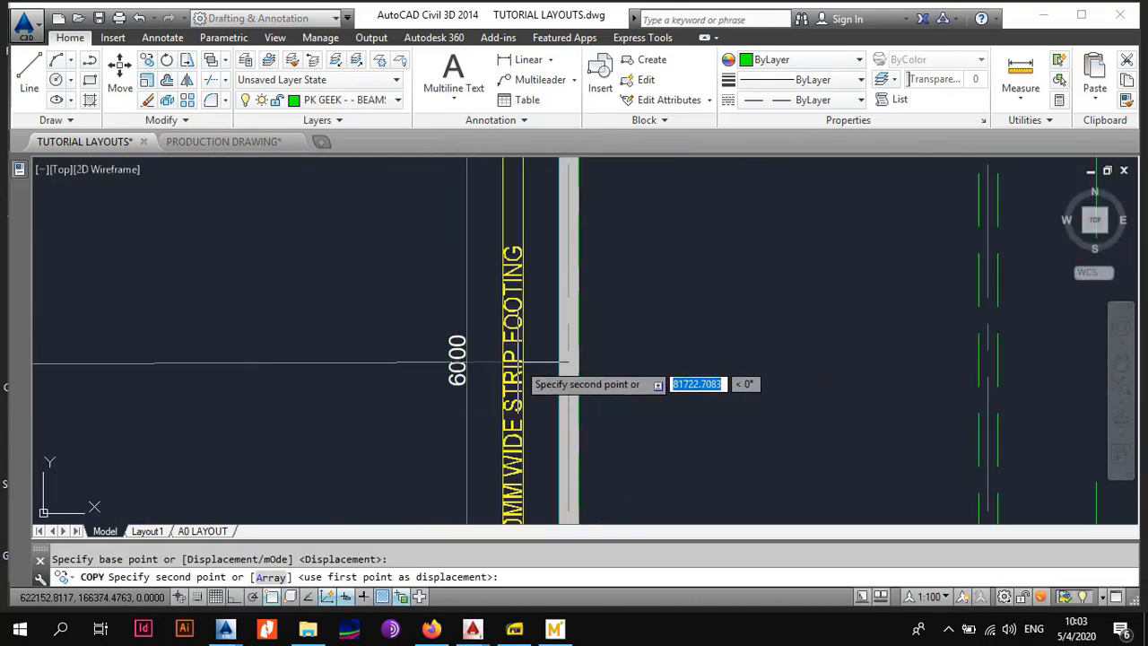
pyautogui.click(625, 357)
pyautogui.press('Escape')
# Step: Replace the copied vertical label's text beside grid A with "FFBM04"
pyautogui.scroll(-5, 625, 357)
pyautogui.scroll(5, 628, 392)
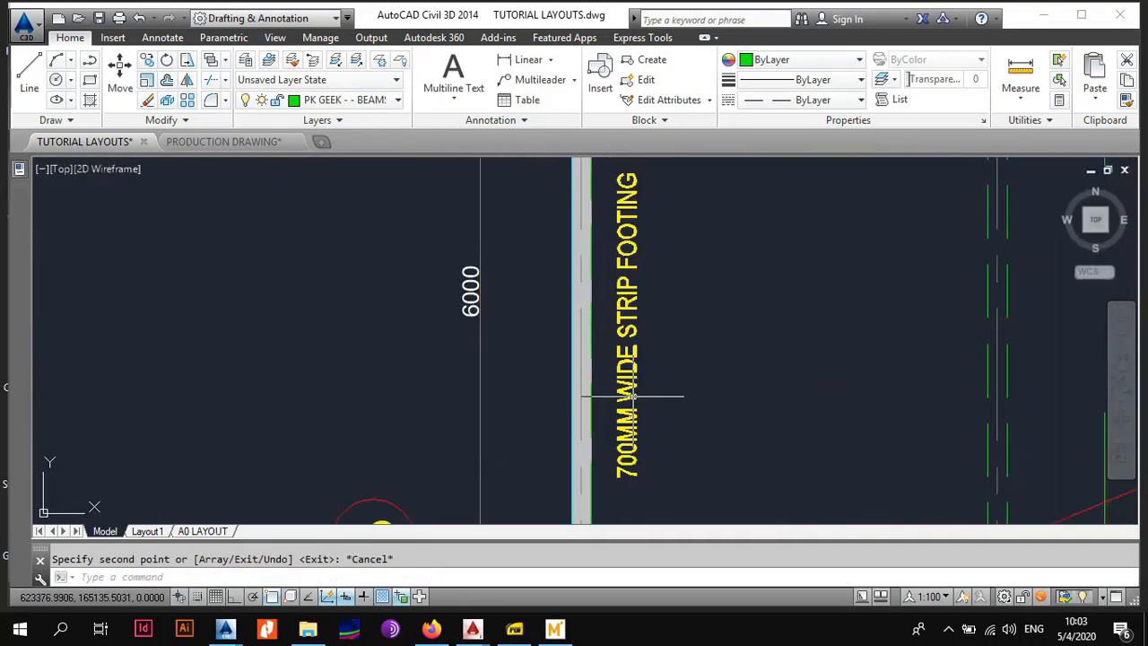
pyautogui.doubleClick(625, 448)
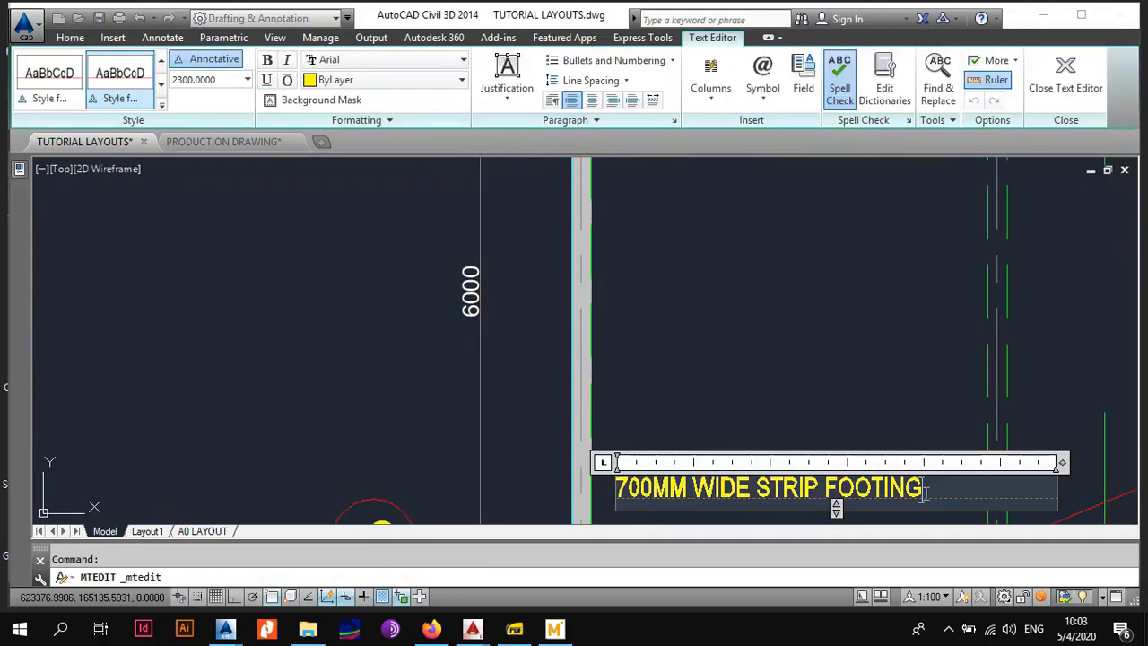
pyautogui.moveTo(923, 491); pyautogui.dragTo(570, 482)
pyautogui.press('Delete')
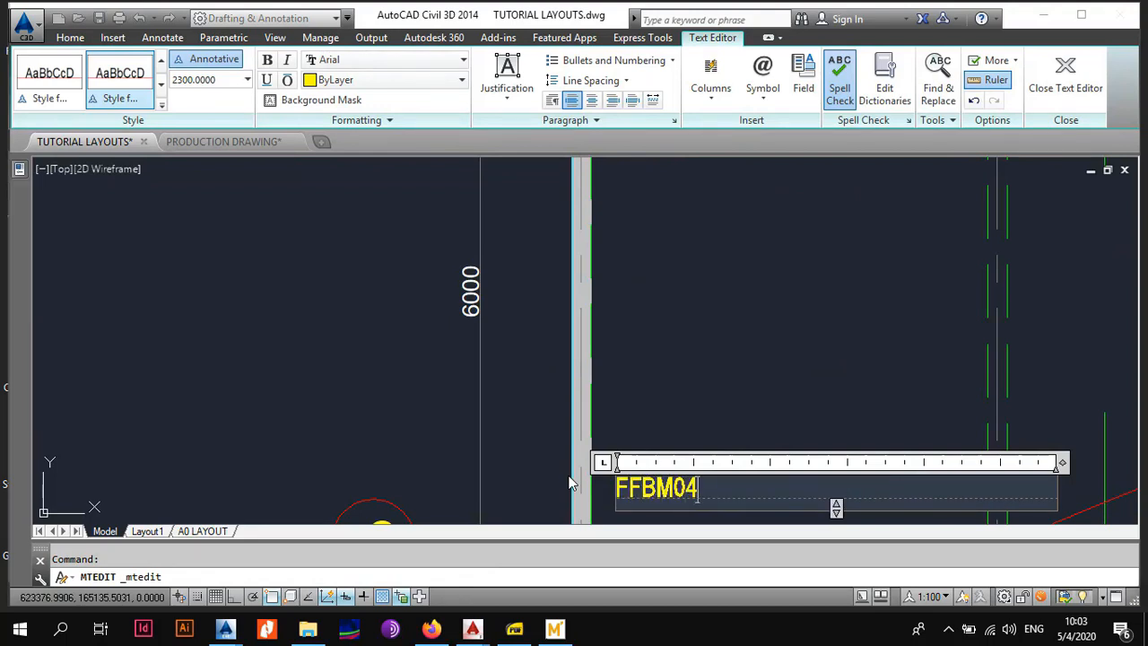
pyautogui.click(572, 482)
# Step: Copy the FFBM04 label horizontally into the middle of the bay between grids A and B
pyautogui.scroll(-6, 644, 391)
pyautogui.scroll(4, 644, 393)
pyautogui.moveTo(680, 421); pyautogui.dragTo(659, 454, button='middle')
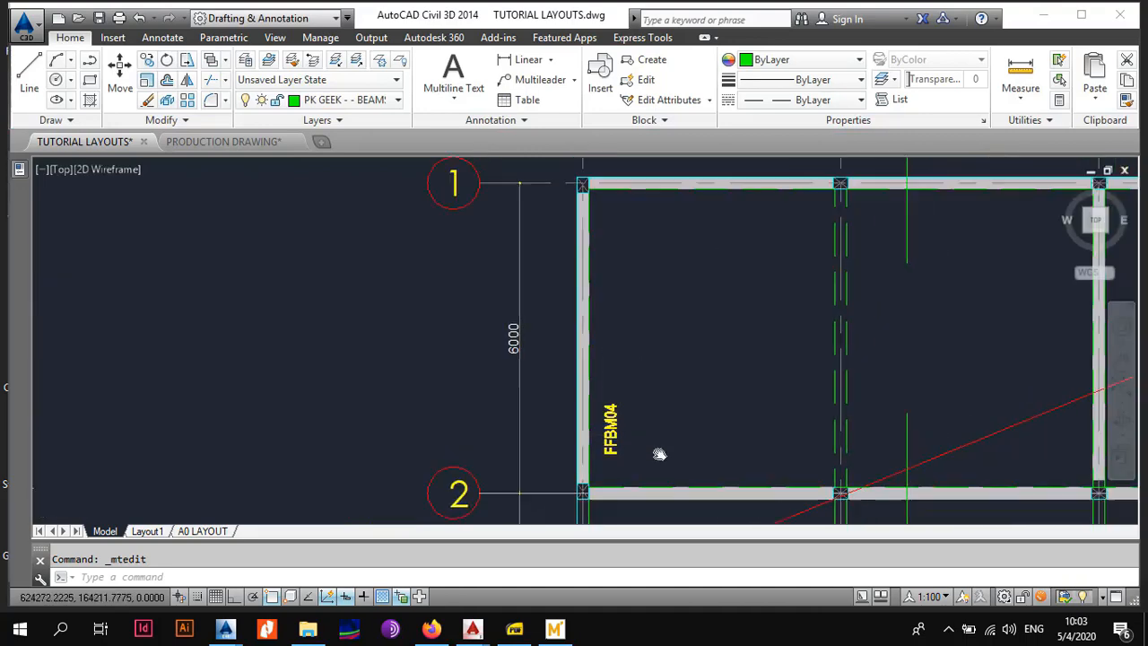
pyautogui.scroll(-2, 659, 454)
pyautogui.moveTo(663, 345); pyautogui.dragTo(577, 244, button='middle')
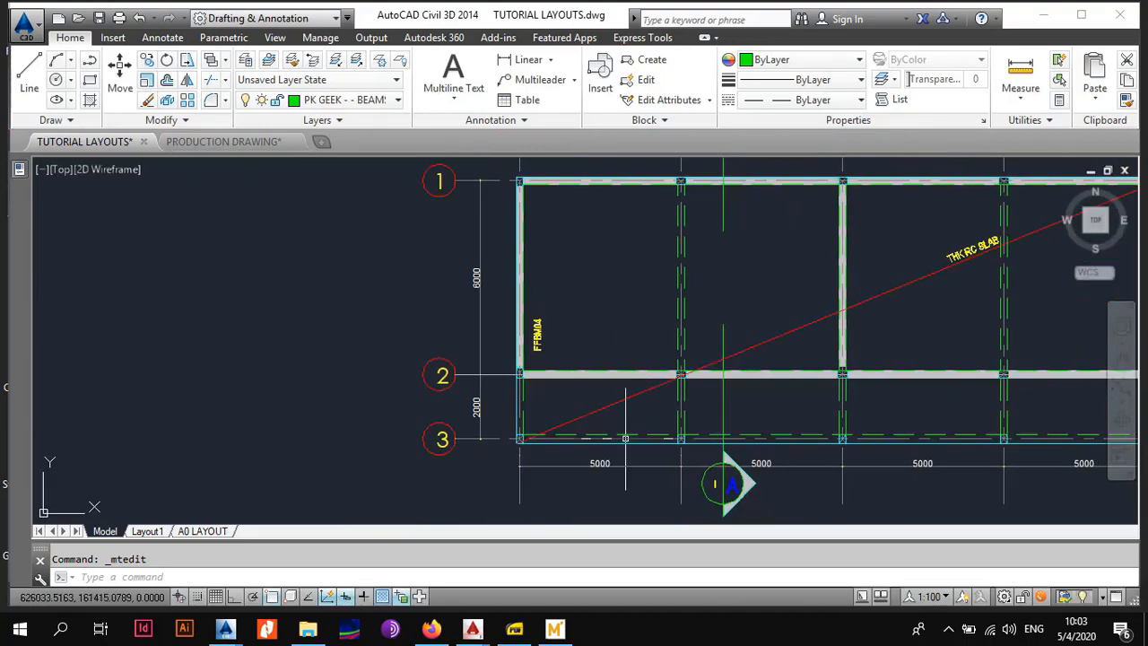
pyautogui.click(538, 333)
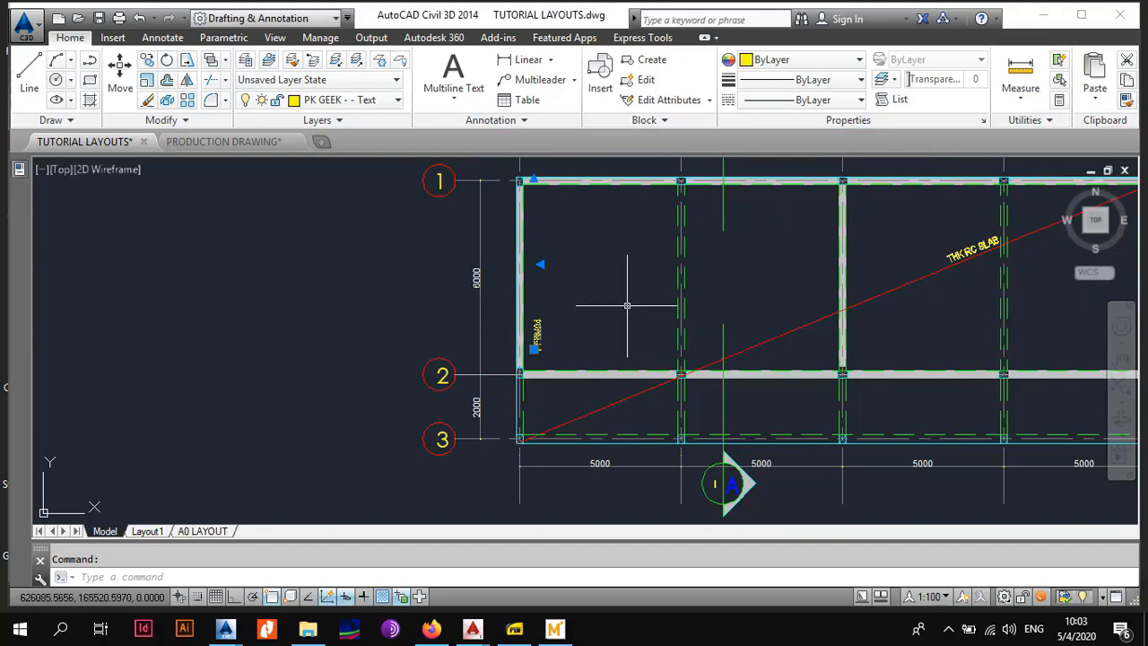
pyautogui.click(536, 337)
pyautogui.click(607, 338)
pyautogui.press('Escape')
# Step: Rotate the copied FFBM04 label by 90 degrees and again by 180 degrees to make it read horizontally
pyautogui.click(616, 329)
pyautogui.click(600, 340)
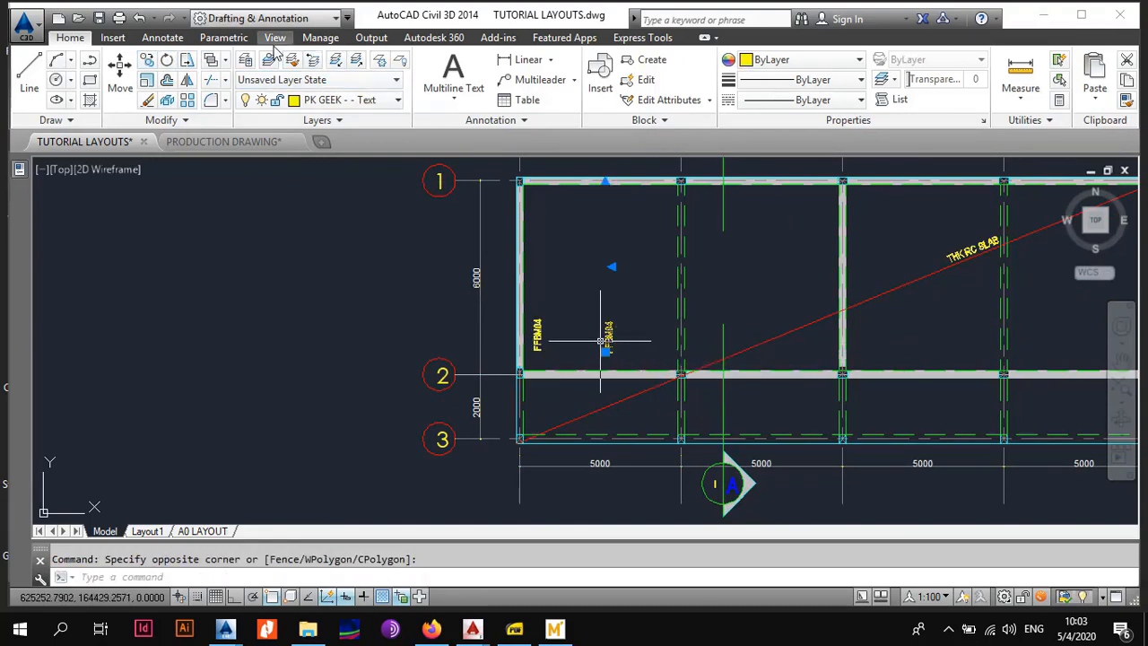
pyautogui.click(610, 337)
pyautogui.write('90')
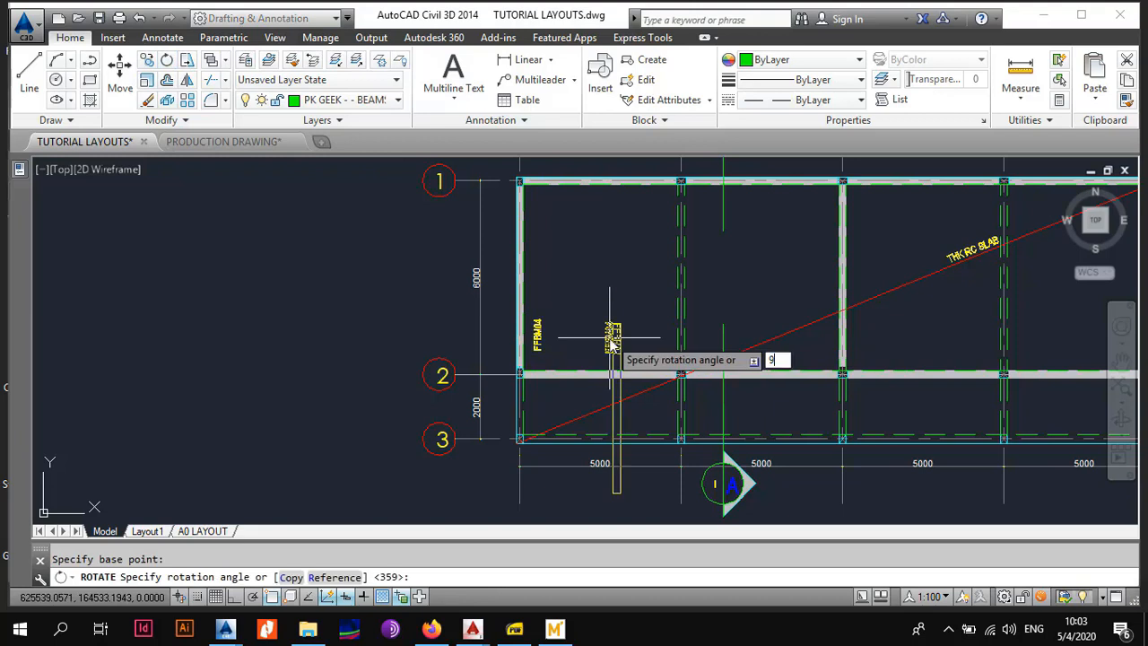
pyautogui.press('Return')
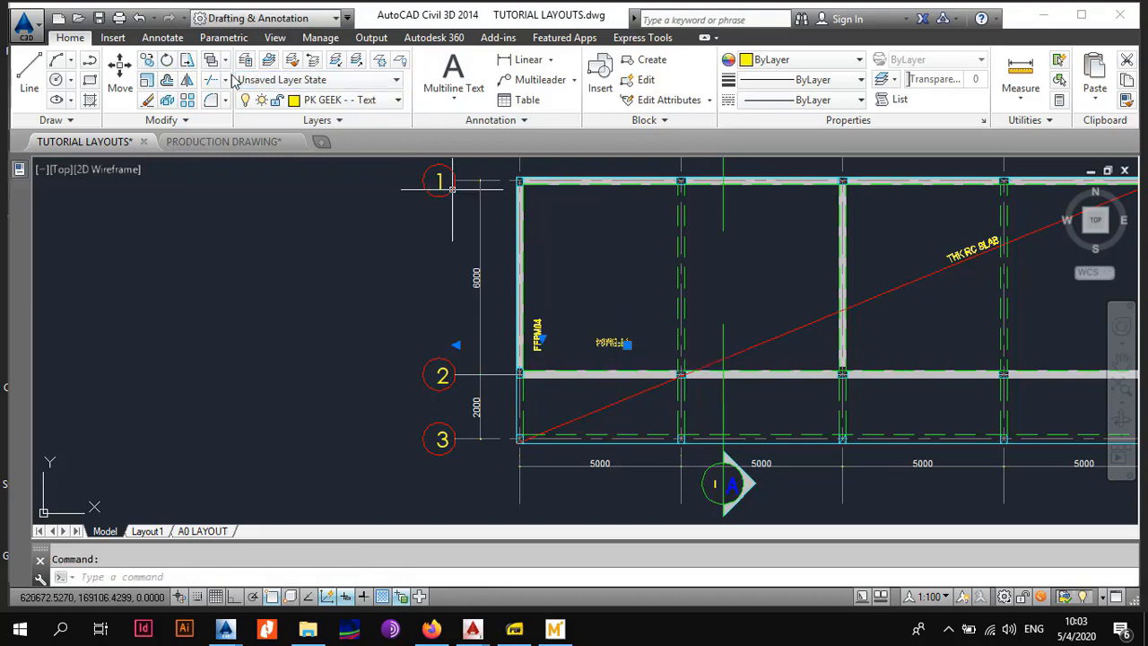
pyautogui.click(608, 345)
pyautogui.write('1')
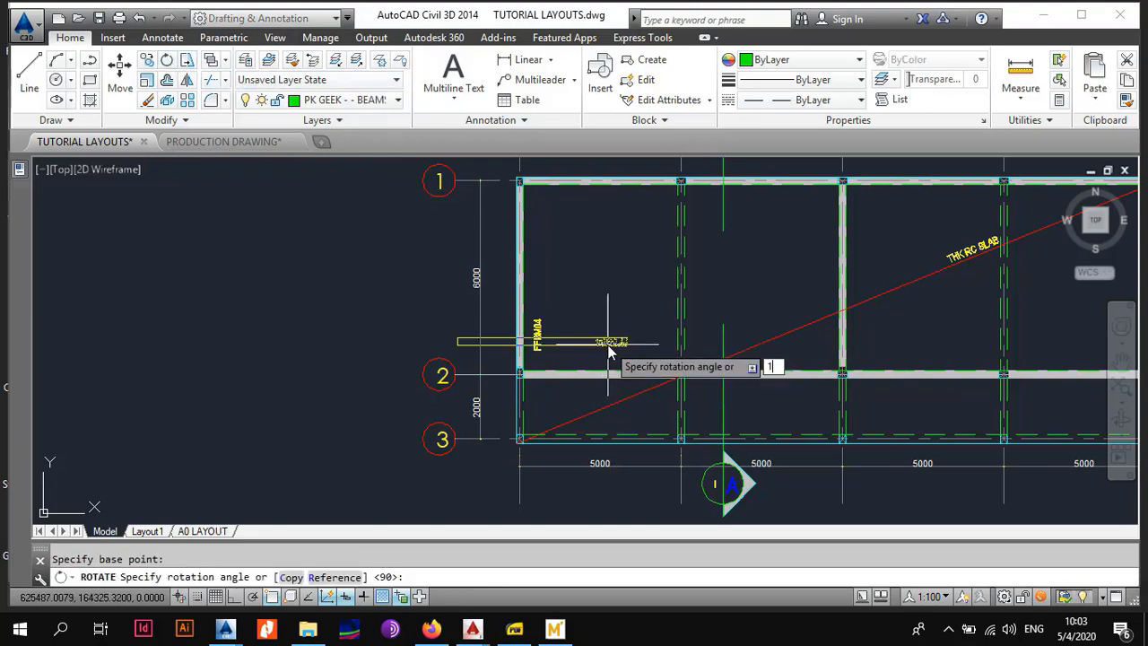
pyautogui.write('80')
pyautogui.press('Return')
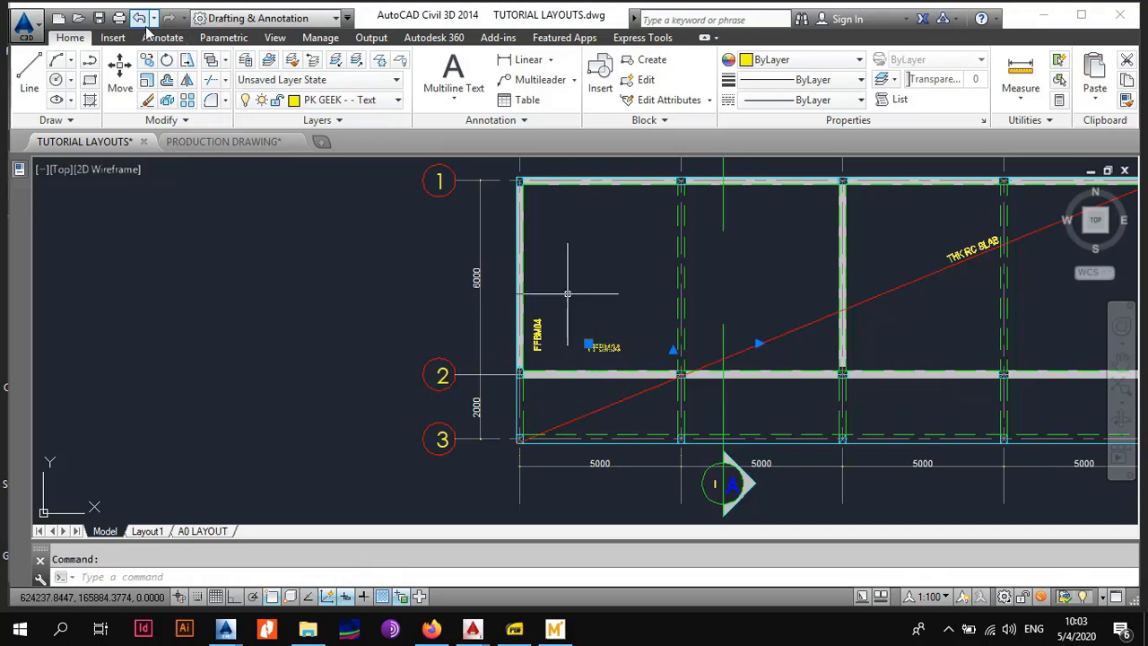
# Step: Move the horizontal FFBM04 label to just above the grid 1 beam between grids A and B
pyautogui.click(598, 345)
pyautogui.moveTo(588, 213); pyautogui.dragTo(585, 312, button='middle')
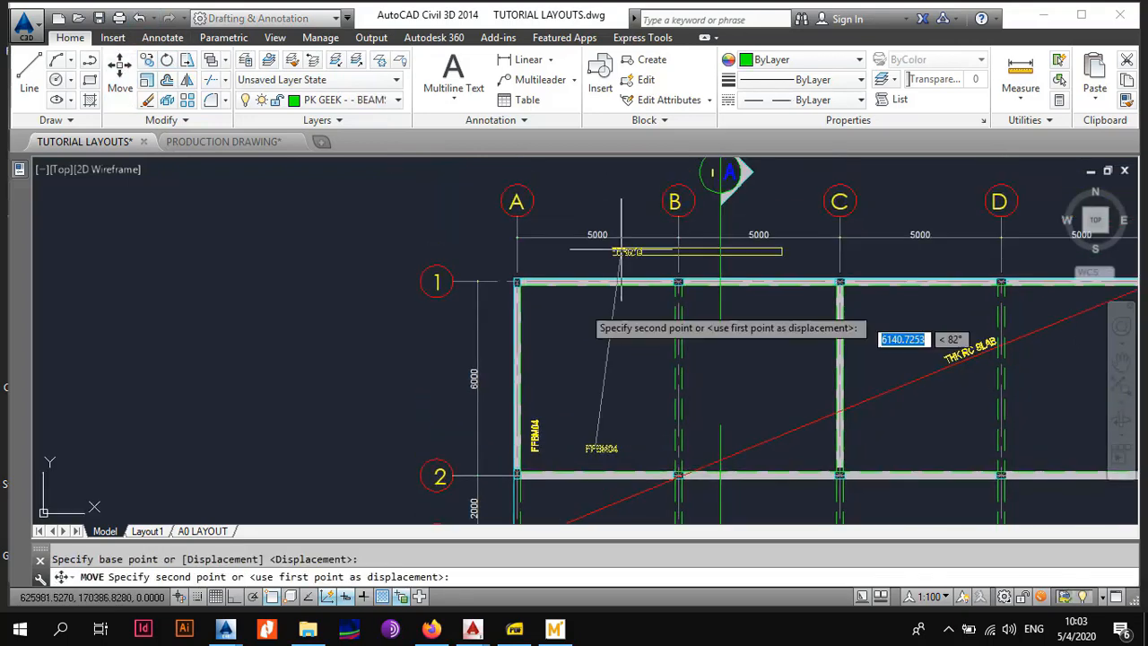
pyautogui.scroll(4, 574, 269)
pyautogui.click(587, 256)
pyautogui.press('Escape')
# Step: Change the text of the label above the grid 1 beam to "FFBM01"
pyautogui.click(591, 254)
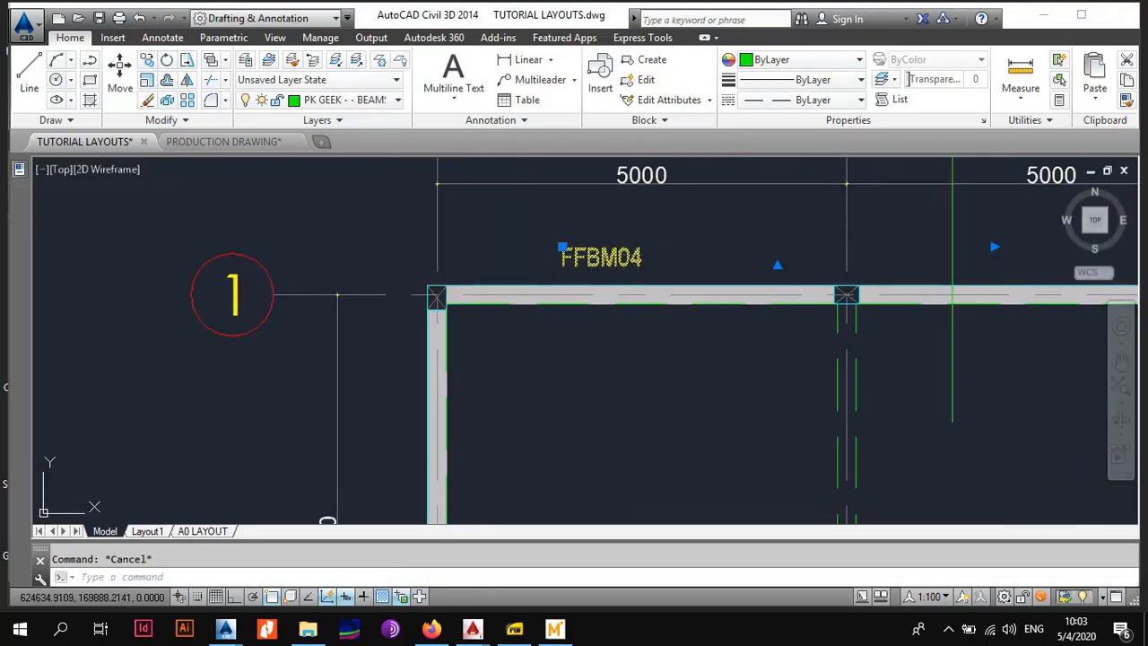
pyautogui.doubleClick(632, 258)
pyautogui.click(652, 349)
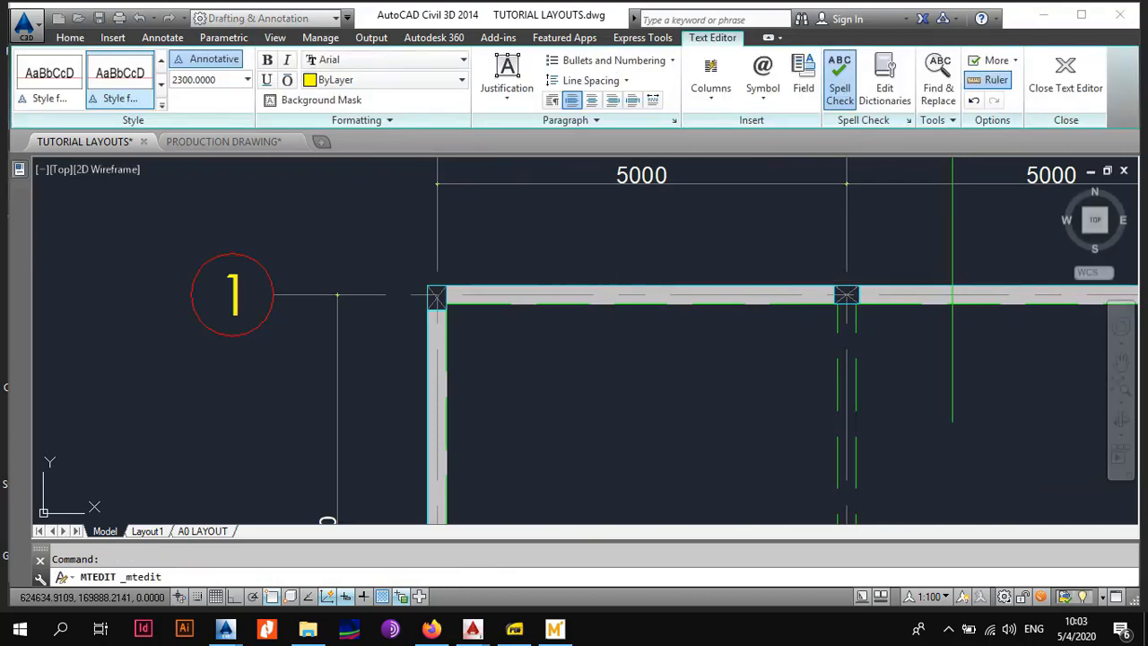
pyautogui.scroll(-5, 653, 348)
pyautogui.scroll(4, 690, 309)
pyautogui.moveTo(690, 309); pyautogui.dragTo(606, 275, button='middle')
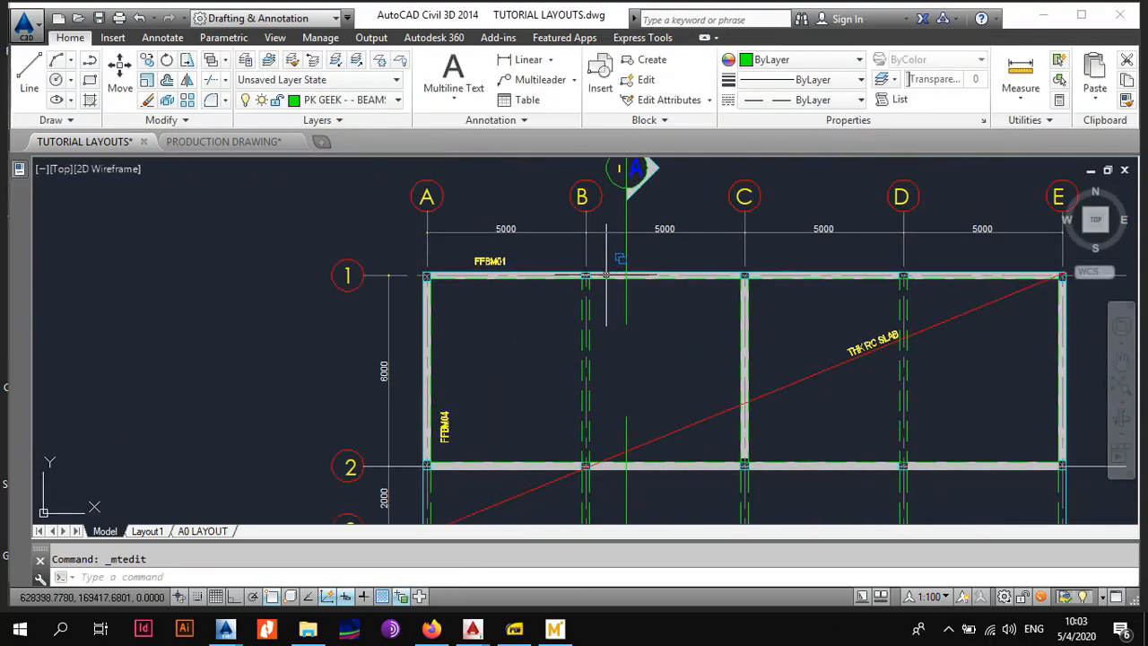
pyautogui.scroll(-3, 658, 309)
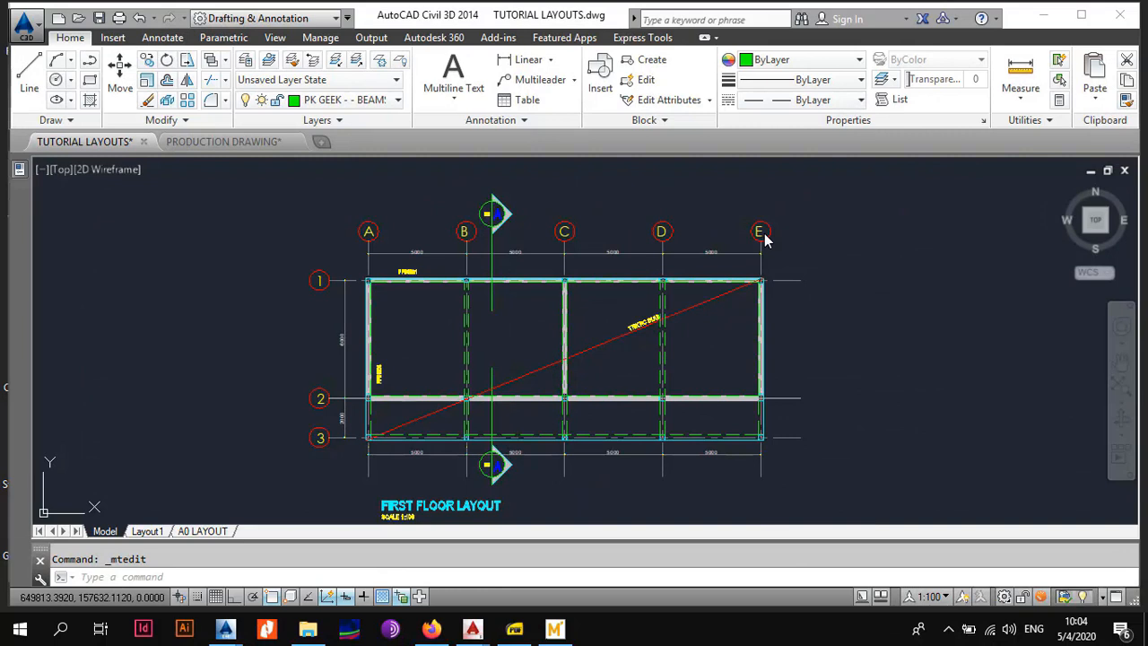
pyautogui.scroll(2, 505, 318)
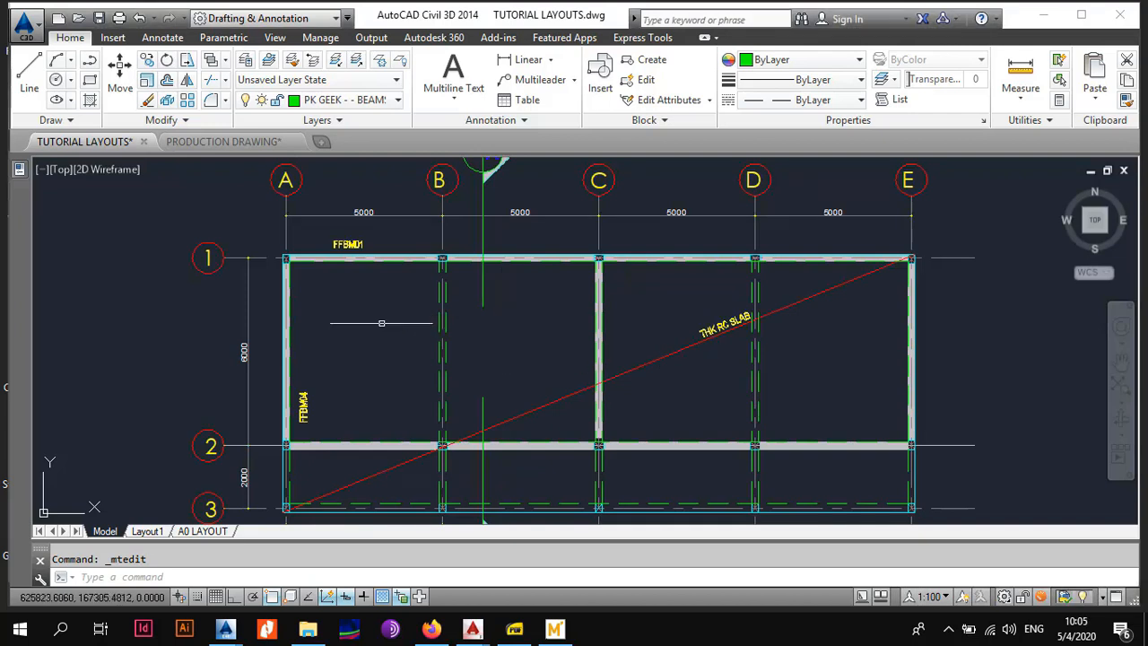
# Step: Hatch the slab bay enclosed by grids A, B, 1 and 2 with the current solid Color 40 fill
pyautogui.moveTo(382, 322); pyautogui.dragTo(389, 296, button='middle')
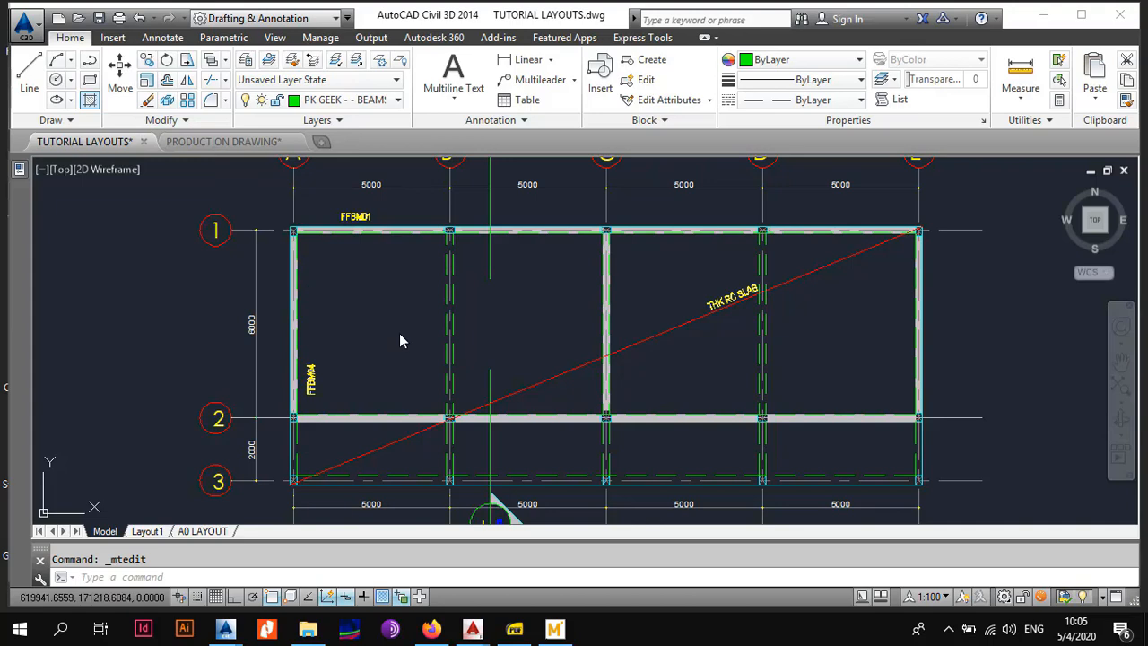
pyautogui.write('h')
pyautogui.press('Return')
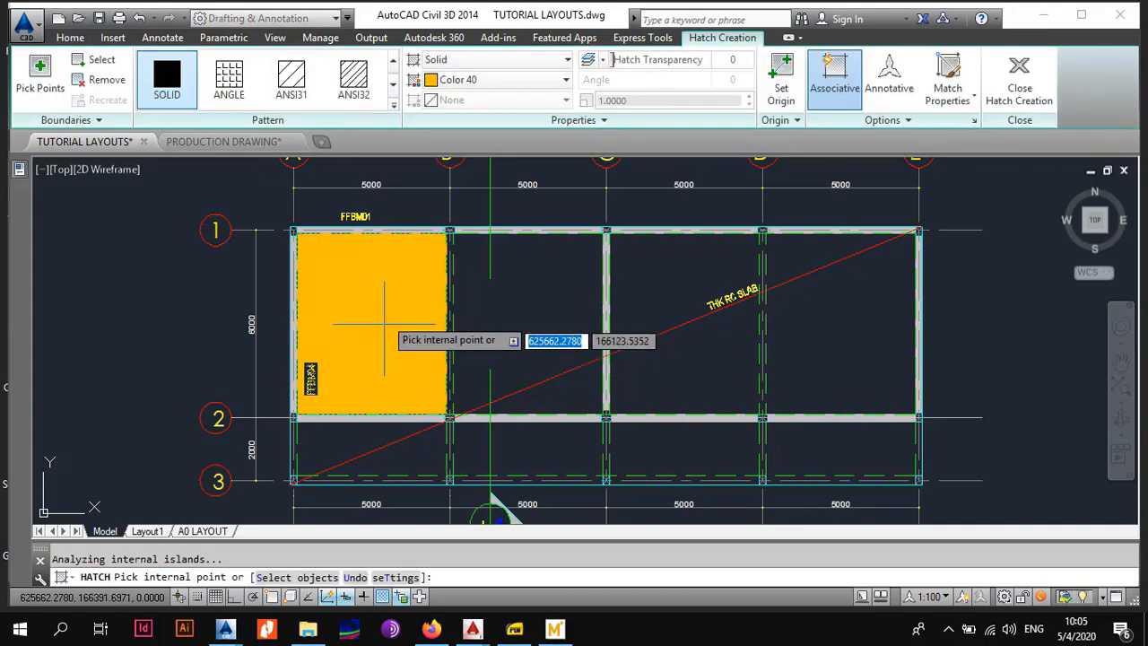
pyautogui.click(385, 324)
pyautogui.press('Escape')
# Step: Change the hatch in the bay between grids A and B to the ANSI32 pattern with a scale of 50
pyautogui.click(388, 323)
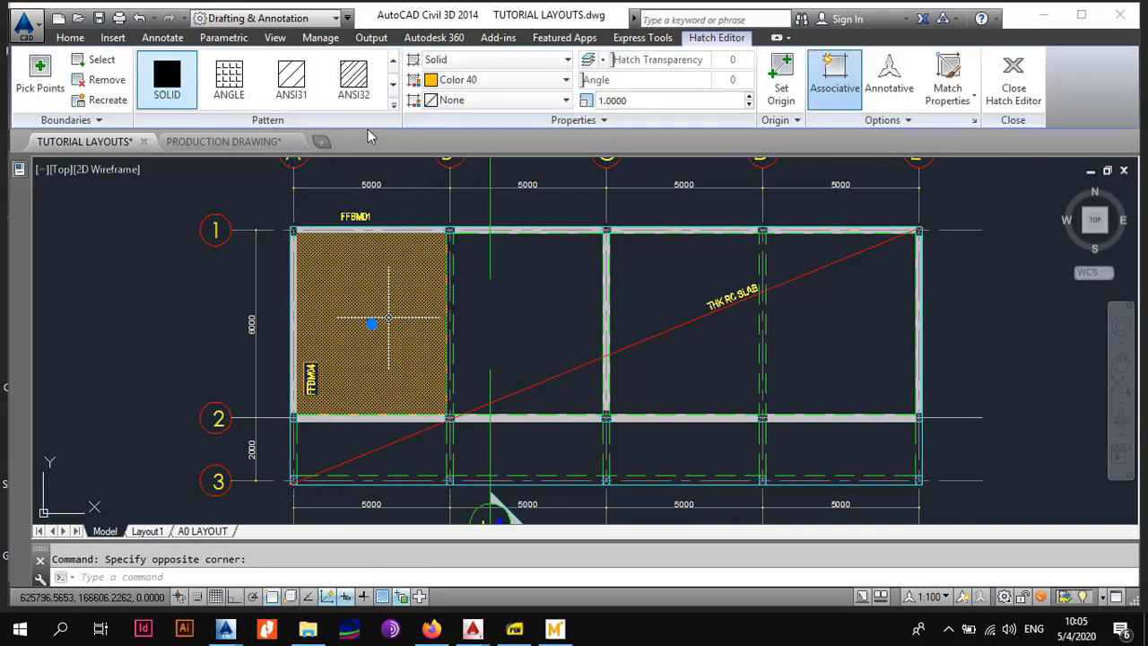
pyautogui.click(353, 79)
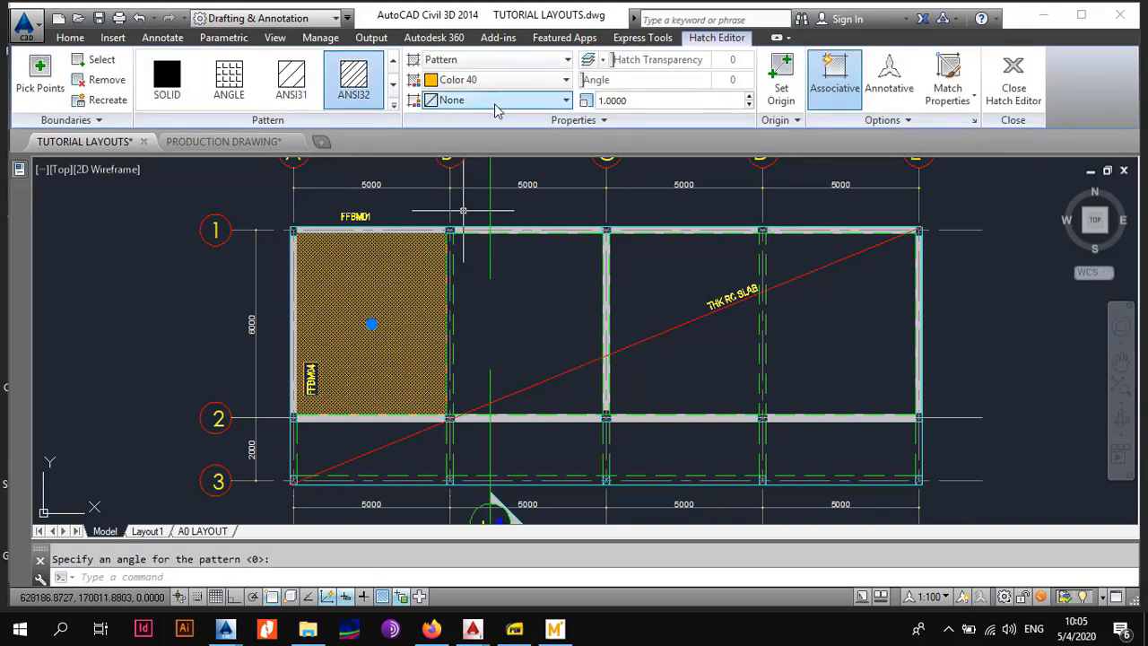
pyautogui.press('Escape')
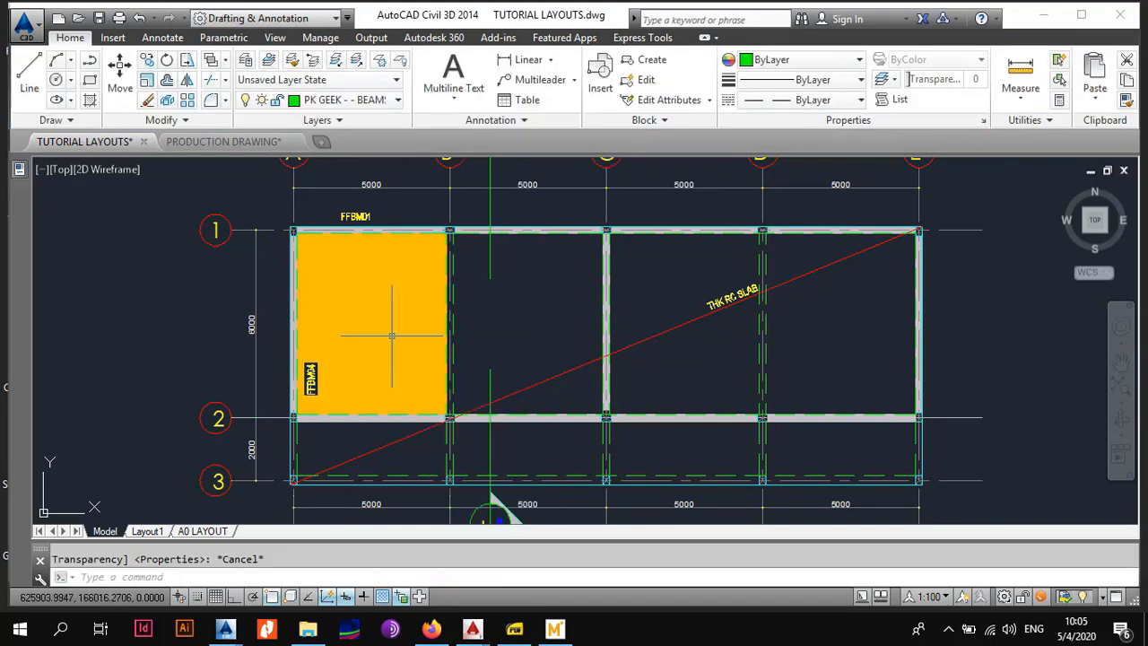
pyautogui.click(372, 325)
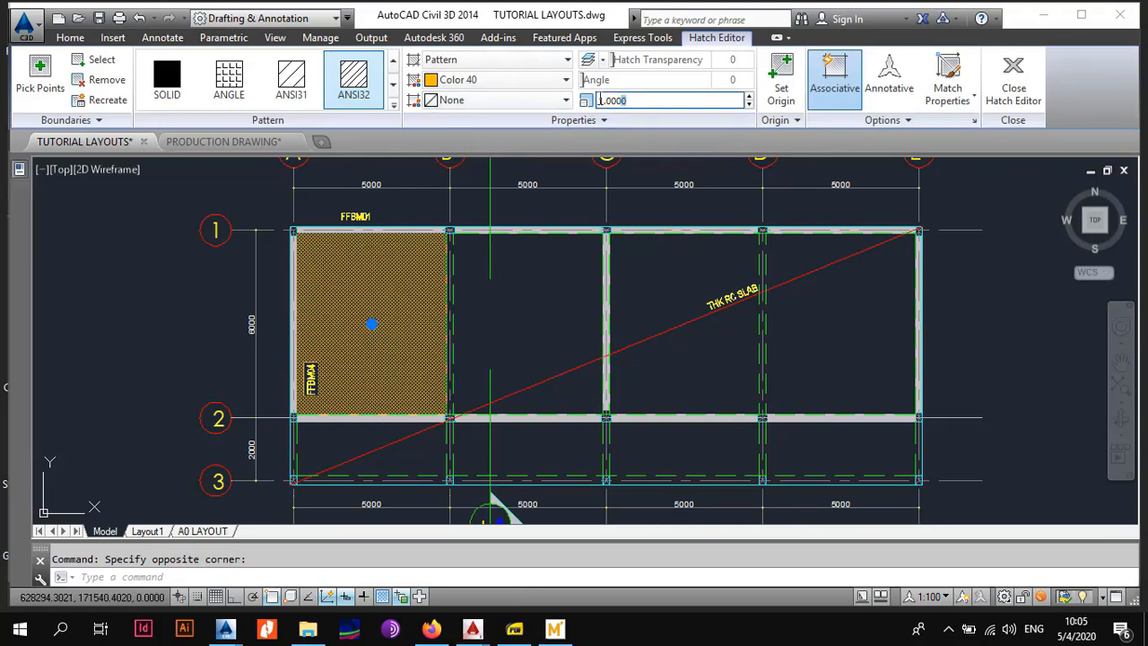
pyautogui.write('50')
pyautogui.press('Return')
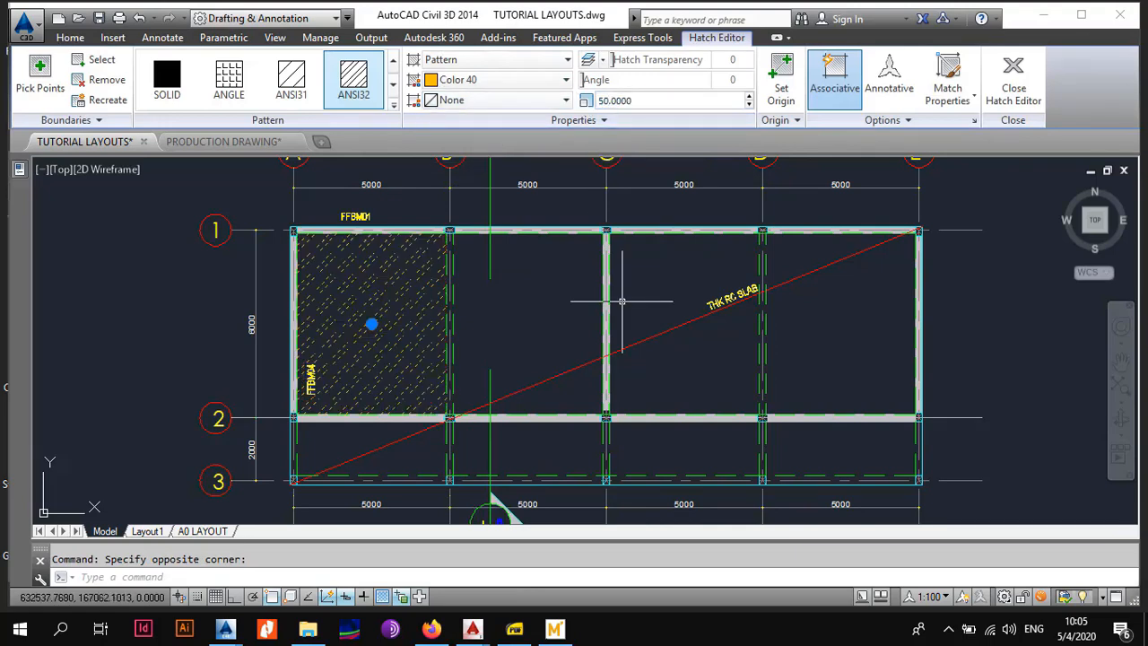
pyautogui.press('Escape')
pyautogui.scroll(1, 390, 305)
pyautogui.scroll(-1, 390, 305)
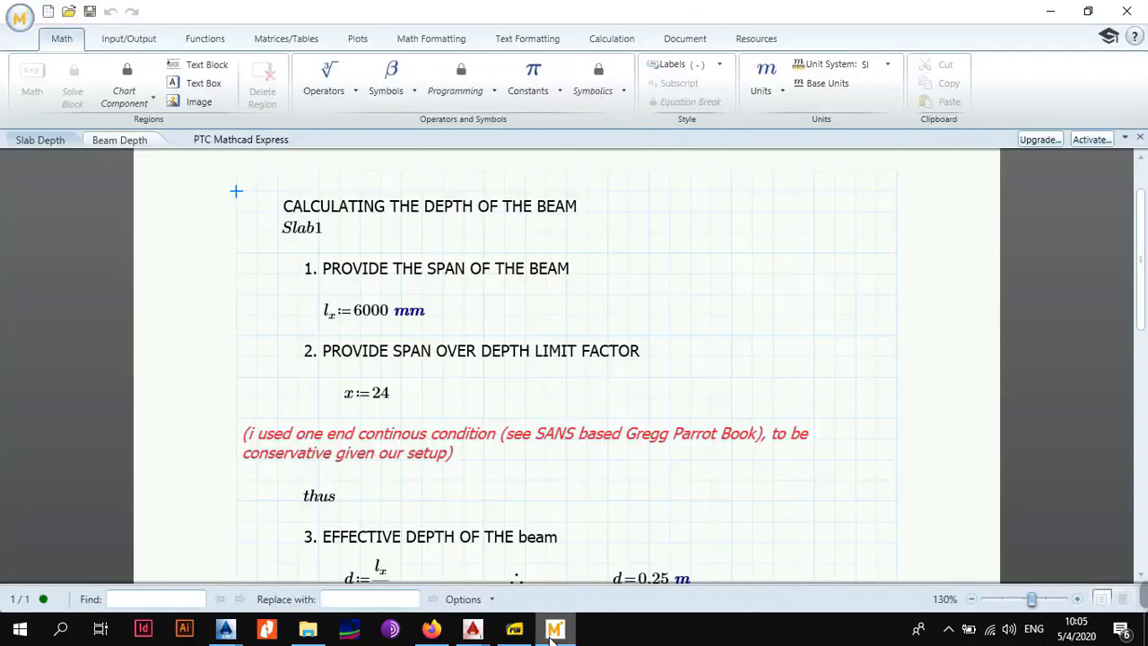
# Step: Switch to PTC Mathcad Express, examine the span on the Beam Depth worksheet and open the Slab Depth worksheet
pyautogui.click(555, 629)
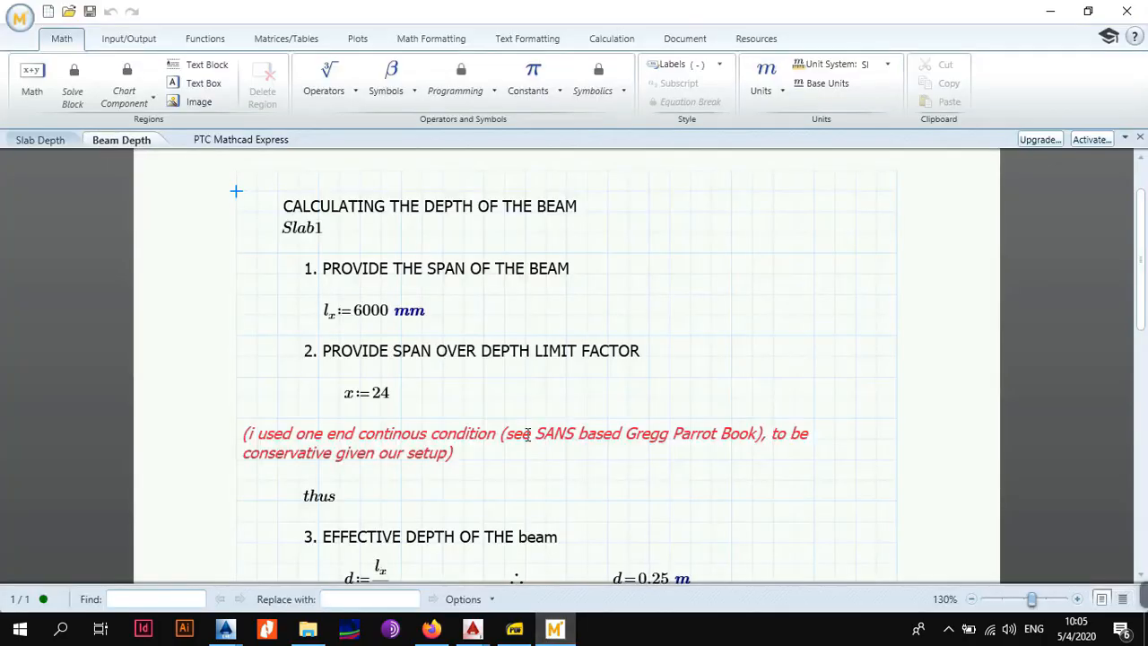
pyautogui.click(397, 235)
pyautogui.click(386, 312)
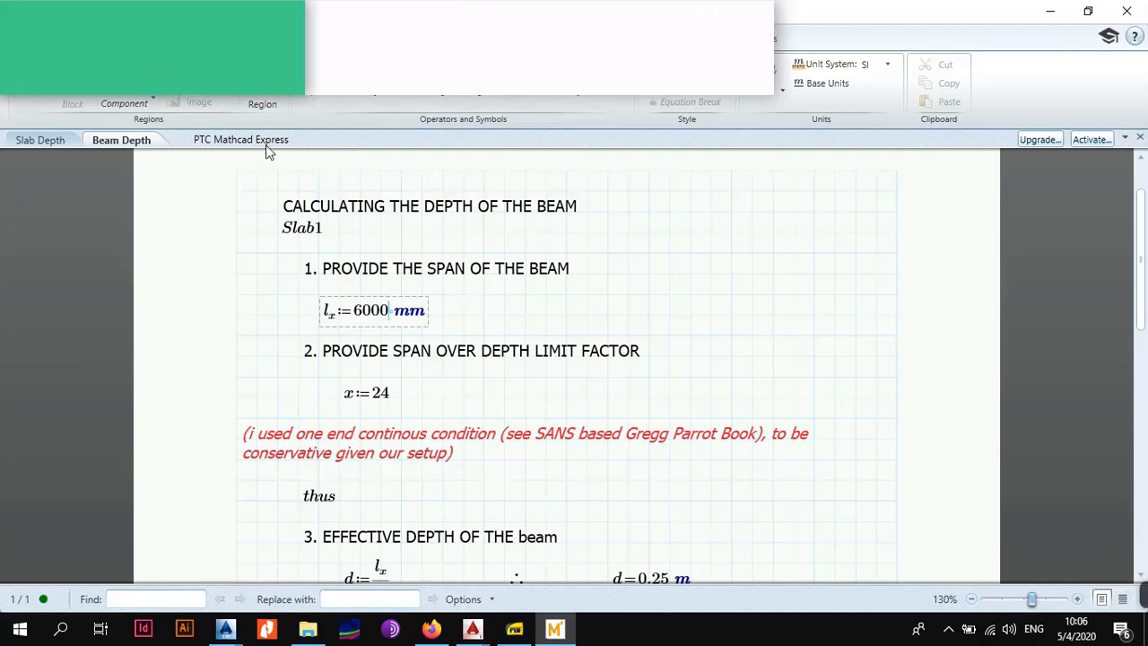
pyautogui.click(40, 140)
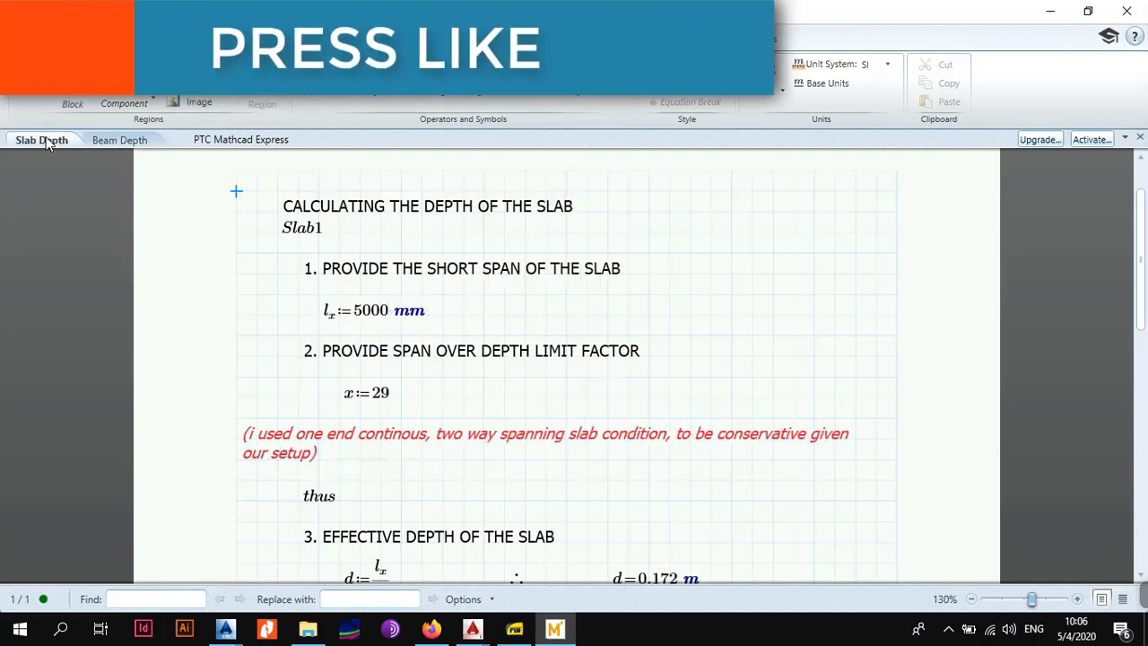
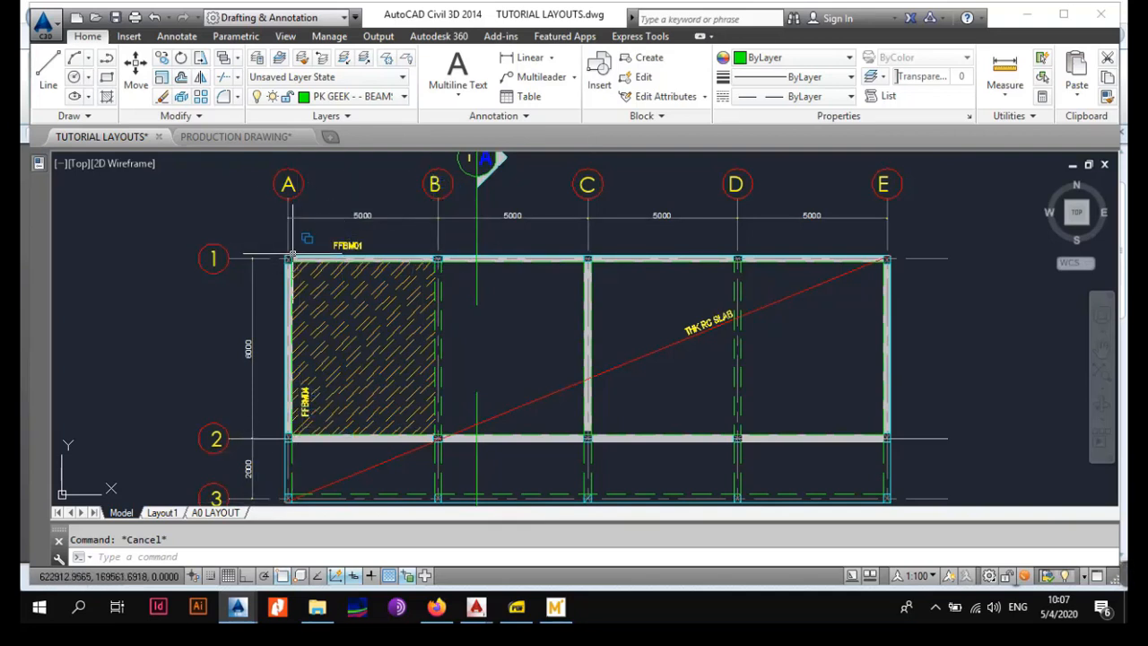
# Step: Switch to PTC Mathcad Express again and review the slab's span, limit factor and depth calculations
pyautogui.click(565, 615)
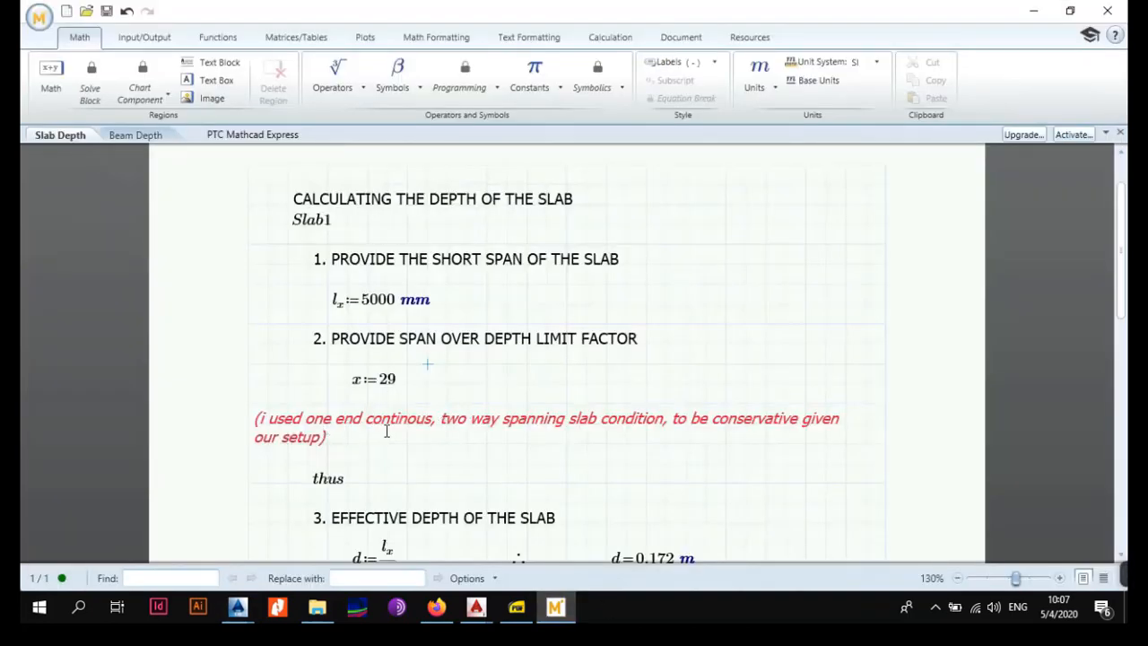
pyautogui.scroll(-3, 387, 385)
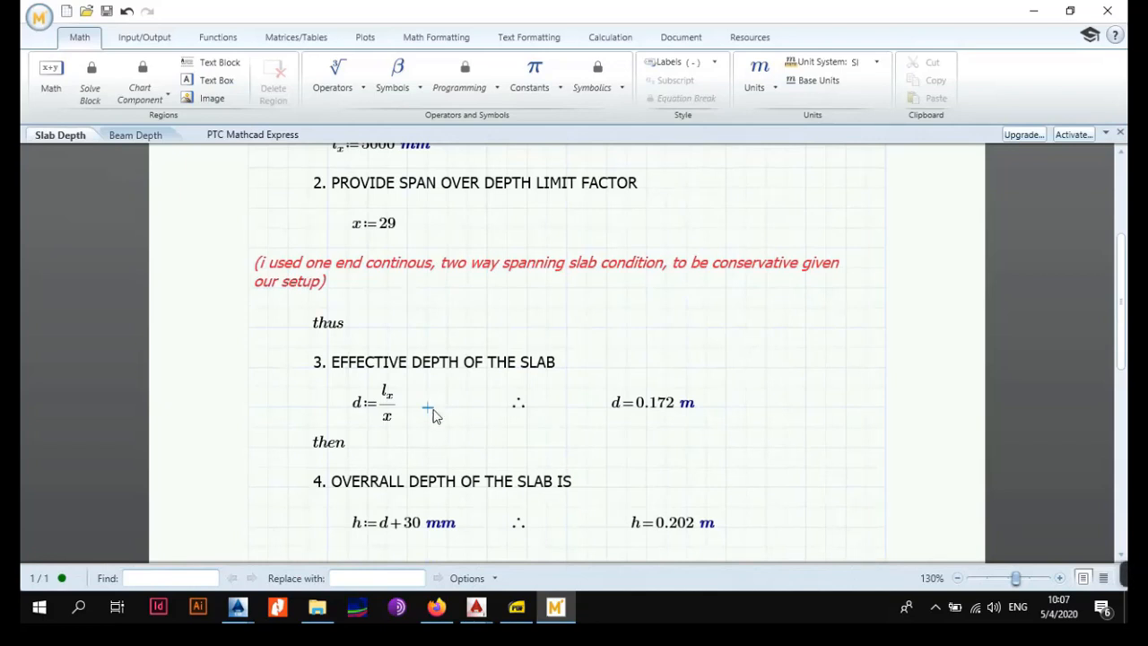
pyautogui.scroll(1, 431, 409)
pyautogui.scroll(-2, 433, 405)
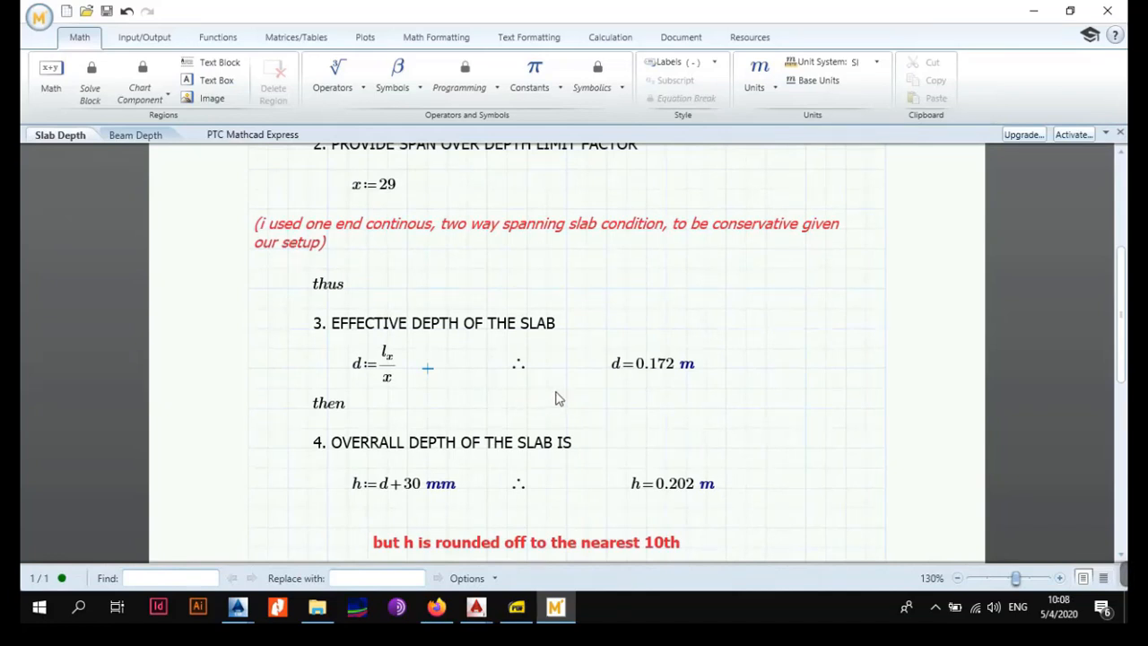
pyautogui.scroll(1, 601, 393)
pyautogui.scroll(1, 602, 393)
pyautogui.scroll(-2, 589, 377)
# Step: Set the unit of the slab's effective depth result d to mm
pyautogui.click(685, 367)
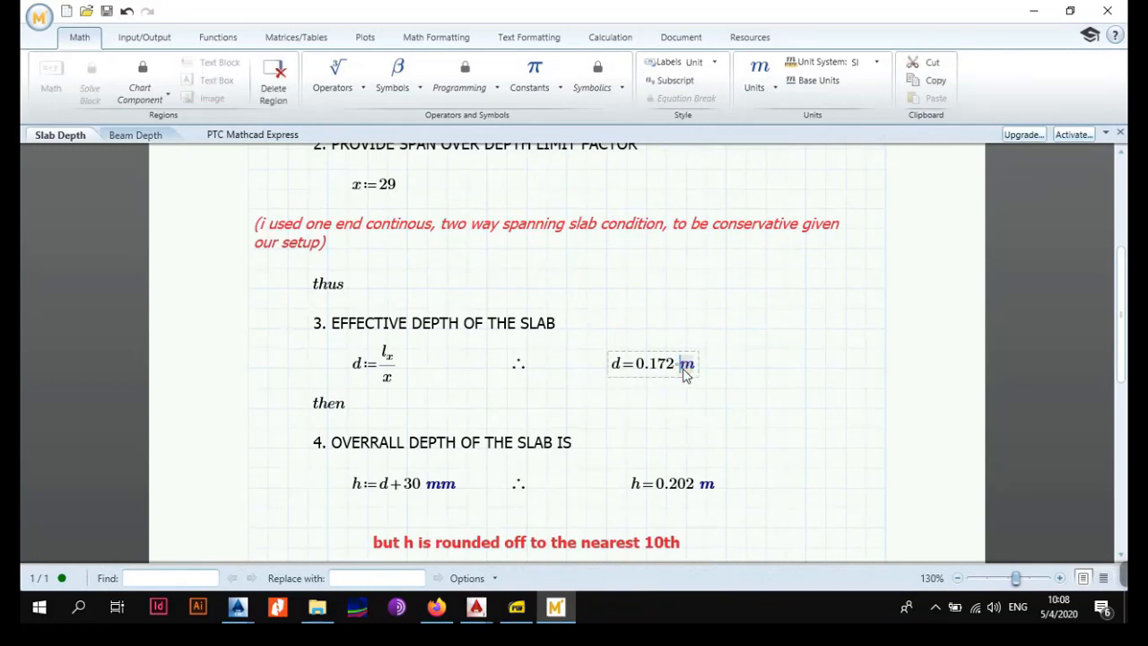
pyautogui.write('MM')
pyautogui.press('Return')
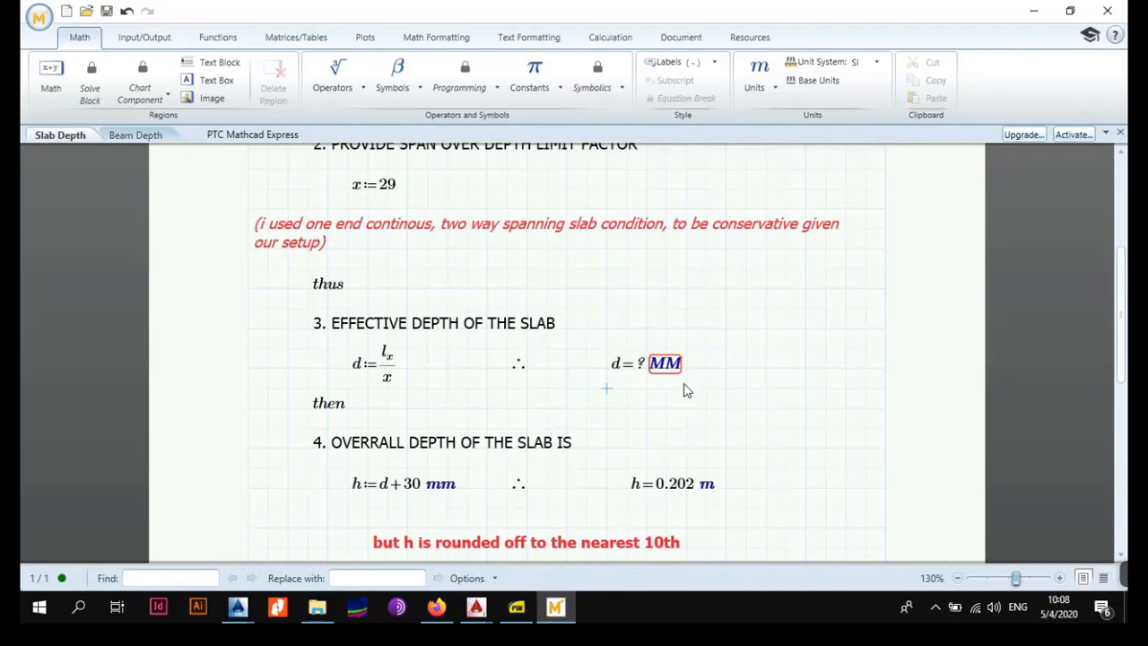
pyautogui.hotkey('ctrl', 'z')
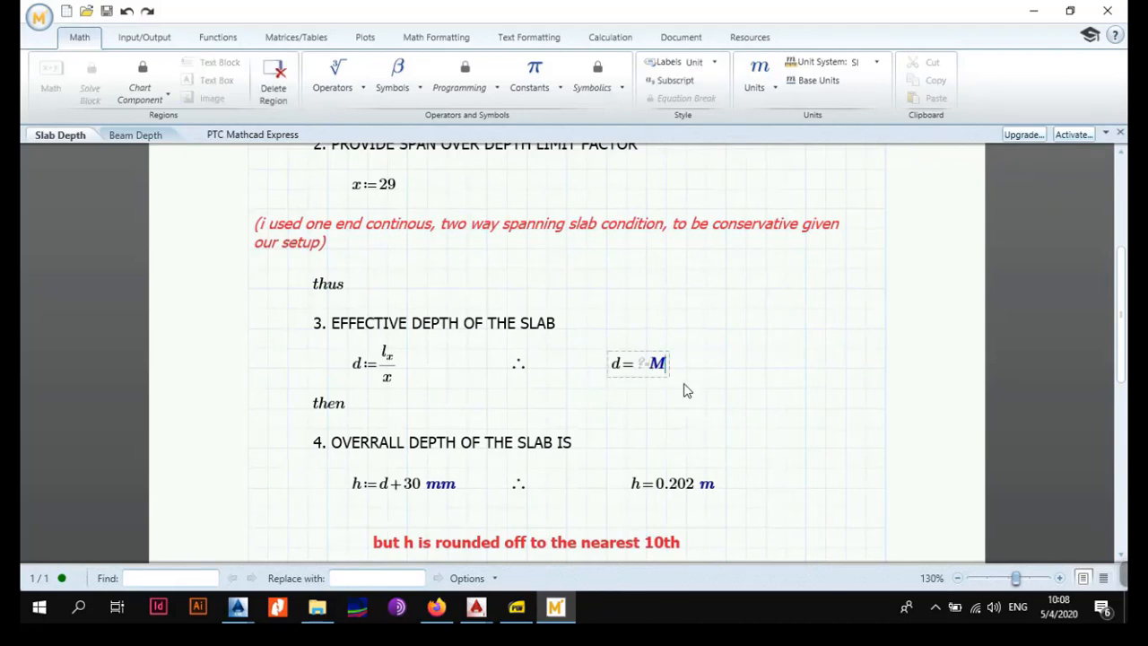
pyautogui.press('BackSpace')
pyautogui.write('mm')
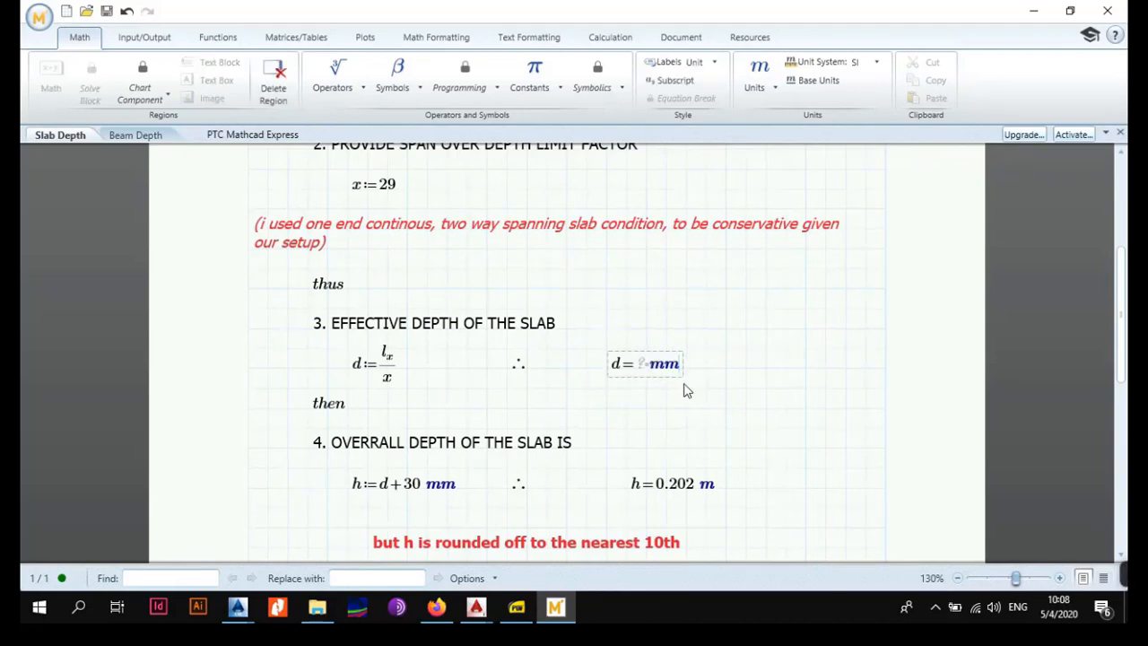
pyautogui.press('Return')
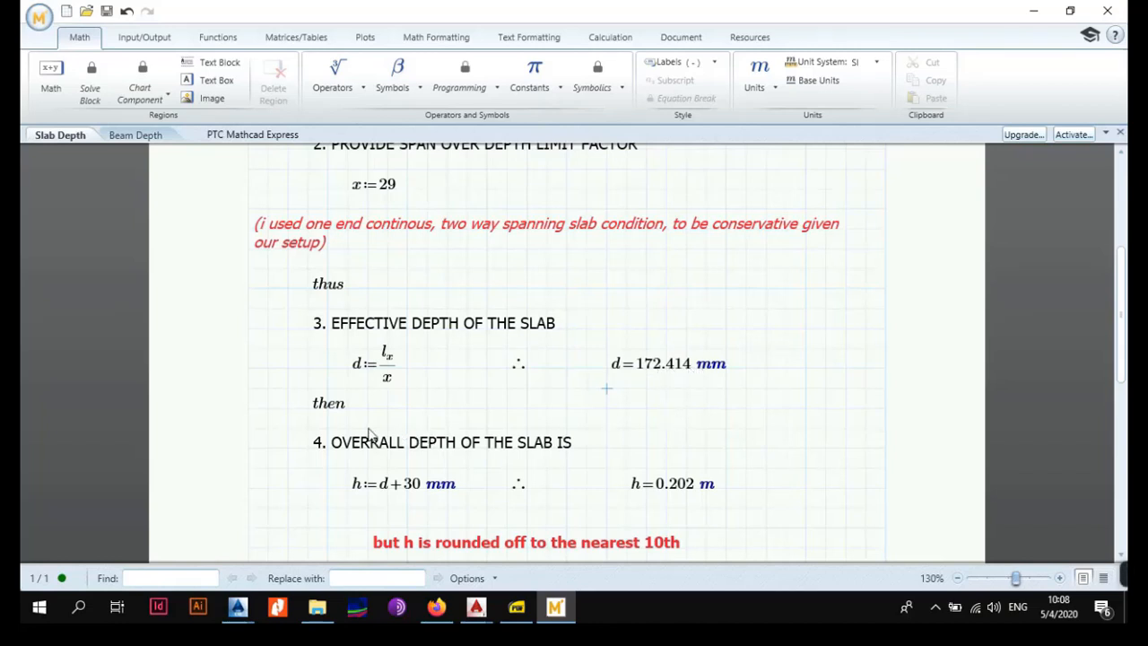
# Step: Set the unit of the slab's overall depth result h to mm and check the rounding note below it
pyautogui.scroll(-1, 363, 437)
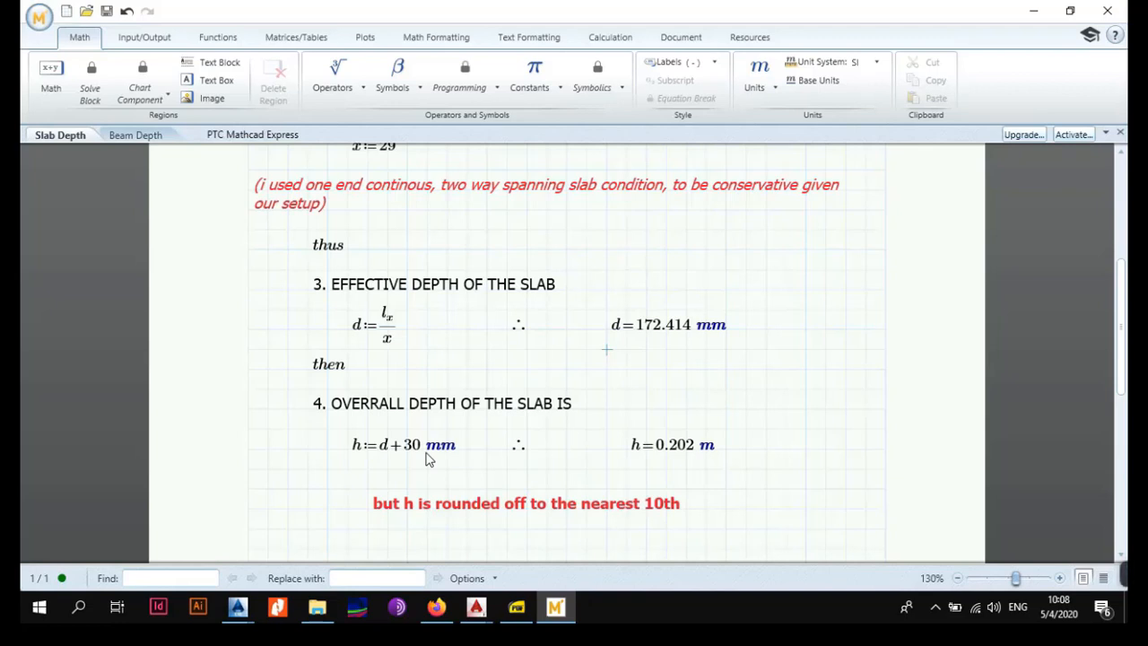
pyautogui.click(705, 445)
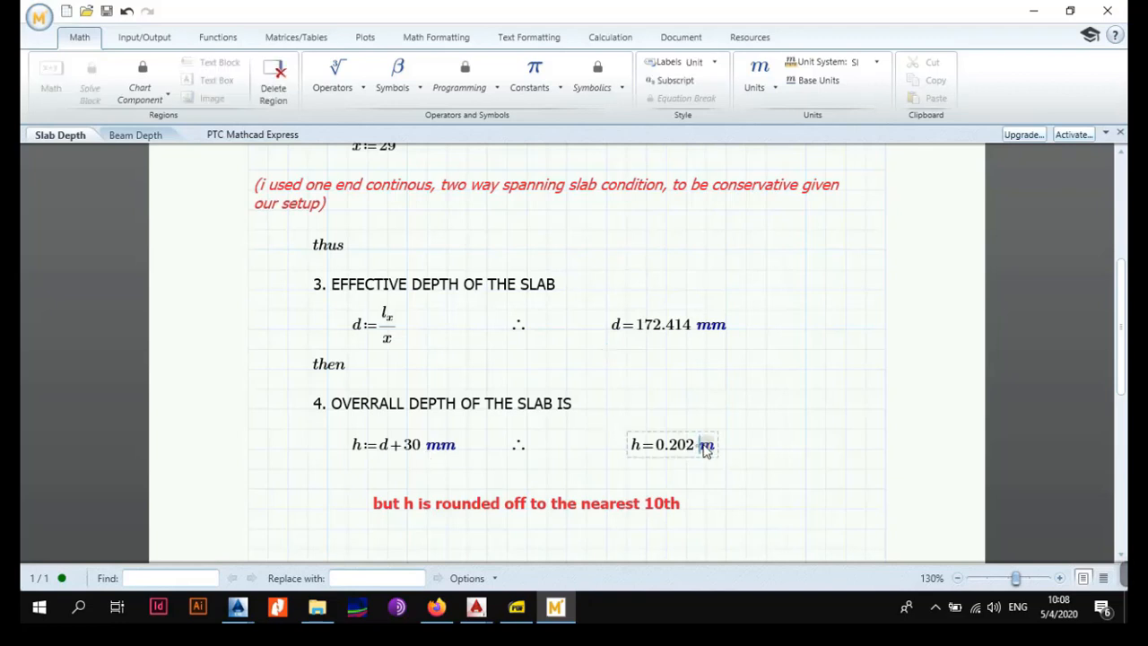
pyautogui.write('m')
pyautogui.press('Return')
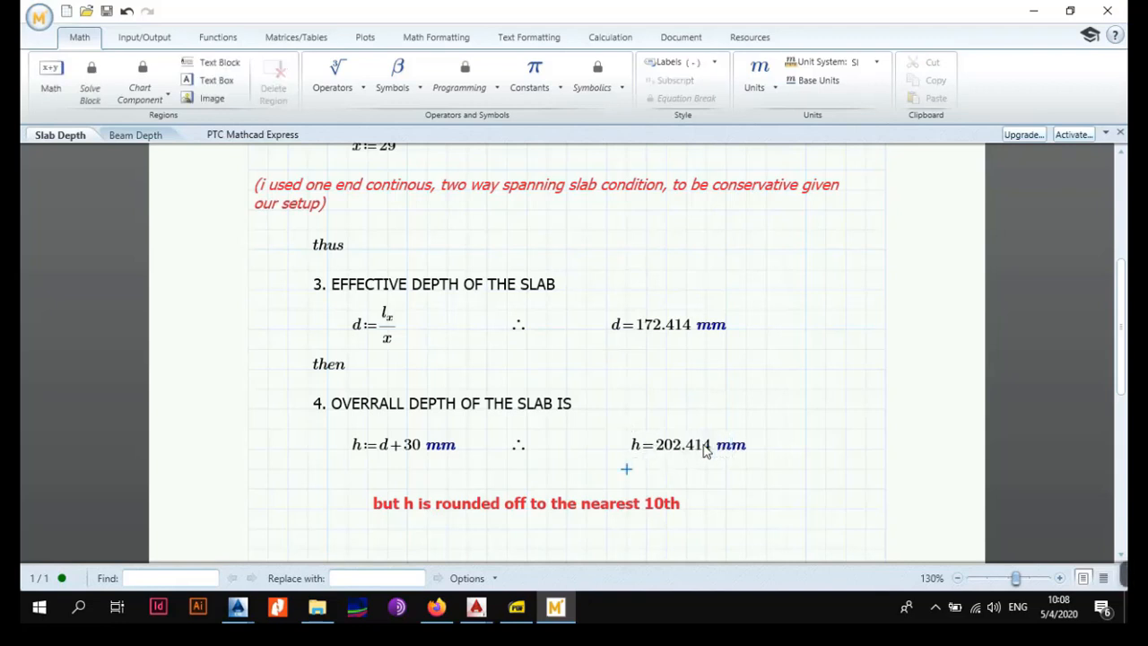
pyautogui.scroll(-1, 688, 473)
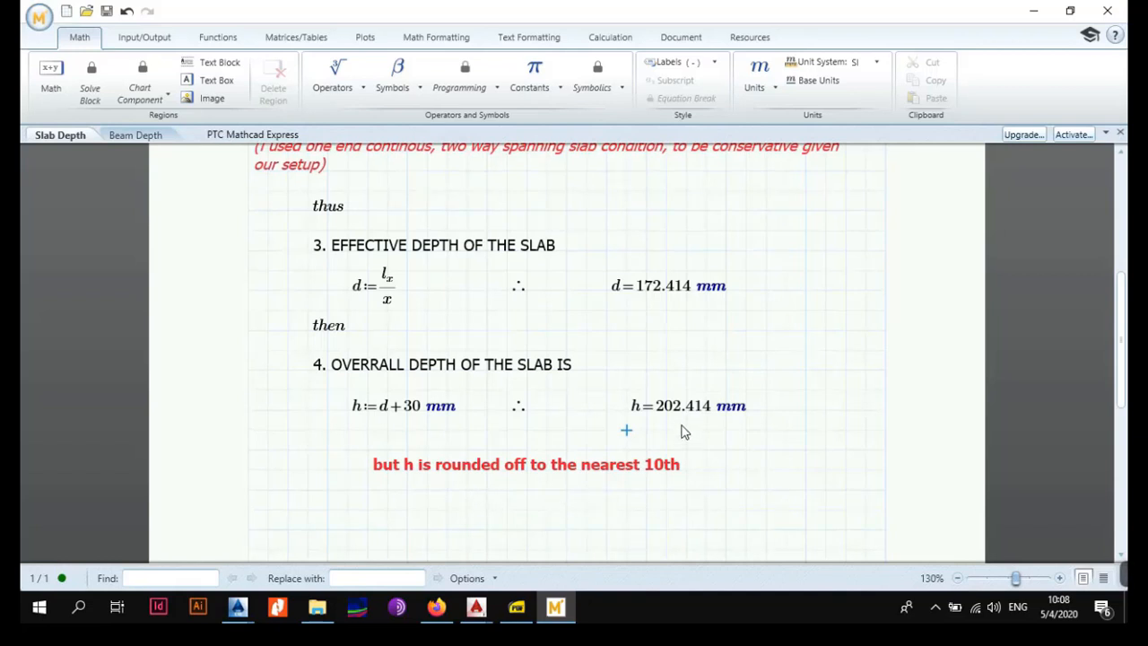
pyautogui.scroll(-1, 678, 453)
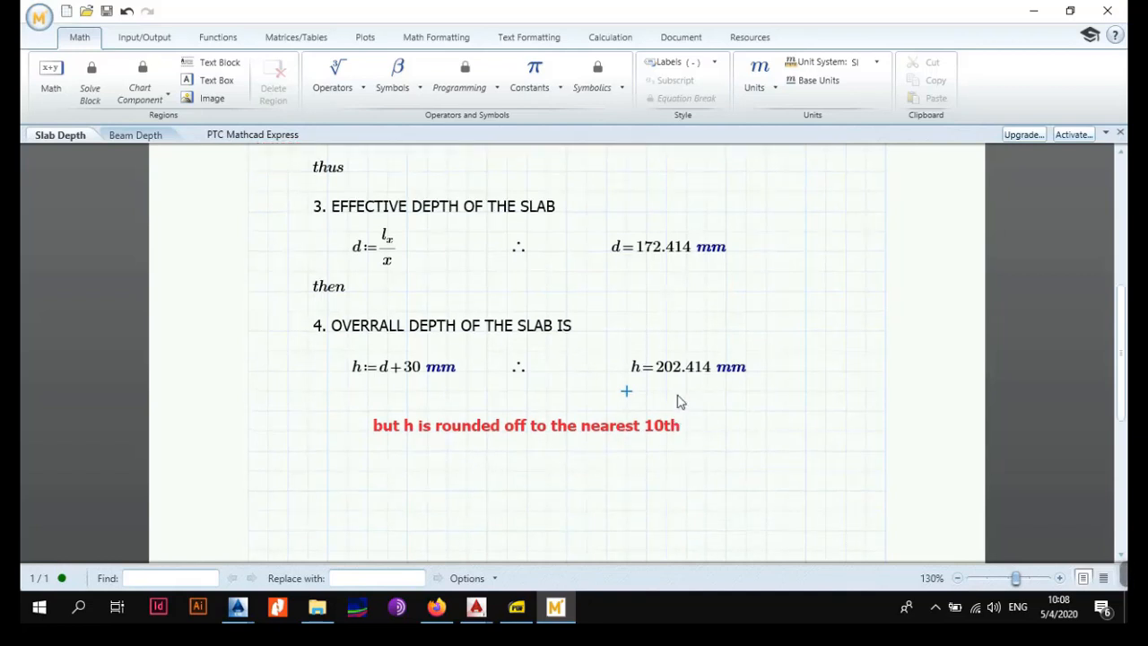
# Step: Switch to TUTORIAL LAYOUTS.dwg in AutoCAD Civil 3D and insert "200 mm" before "THK RC SLAB" in the diagonal slab label
pyautogui.click(238, 607)
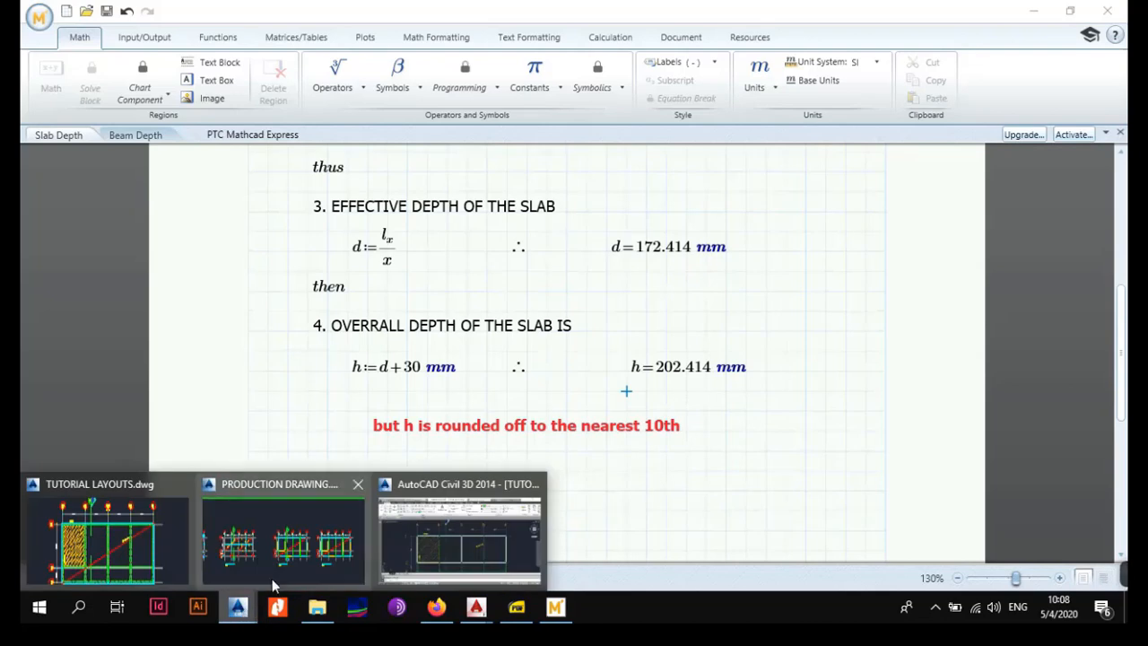
pyautogui.click(147, 537)
pyautogui.scroll(4, 703, 323)
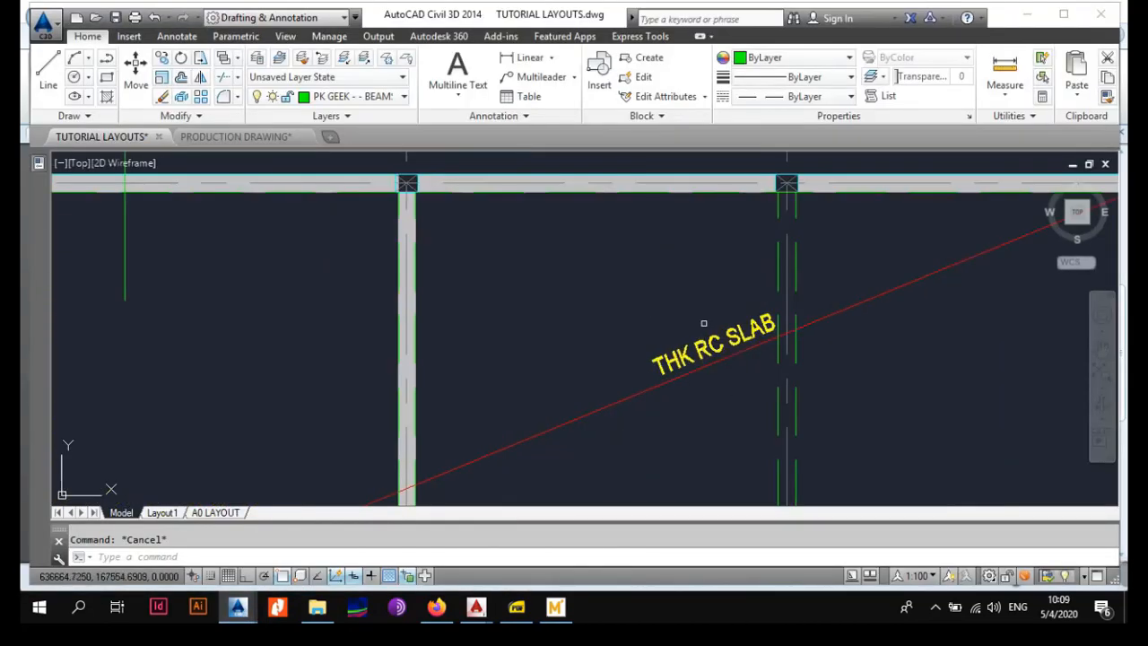
pyautogui.click(661, 349)
pyautogui.doubleClick(647, 359)
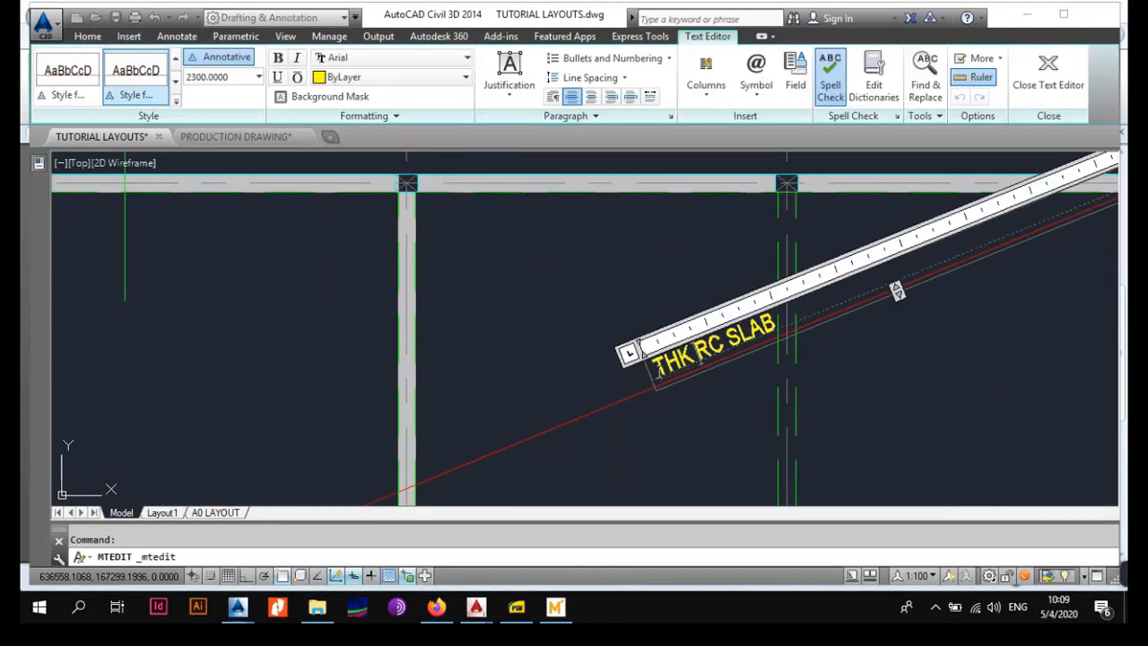
pyautogui.write('200 mm')
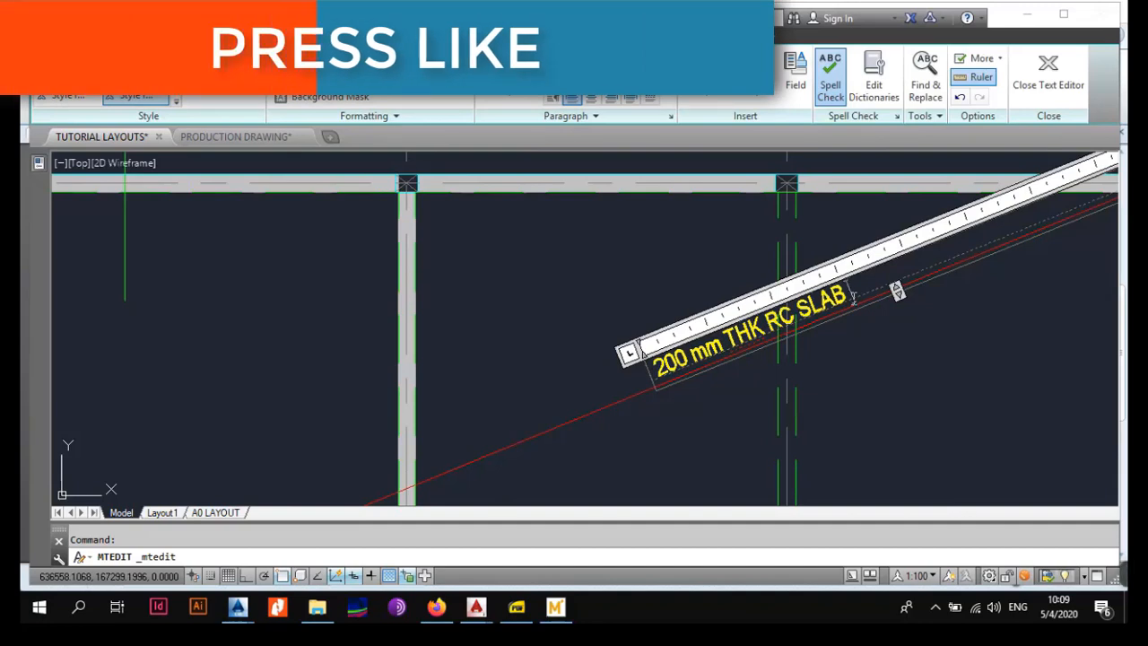
pyautogui.write('reinfor')
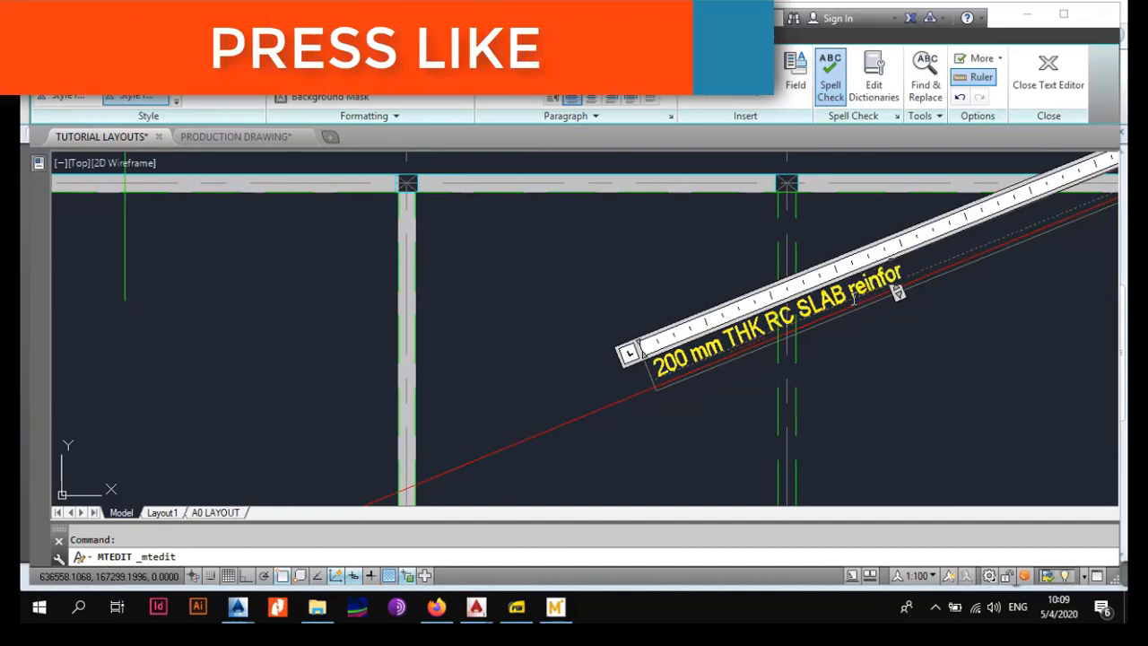
pyautogui.press('BackSpace')
pyautogui.press('BackSpace')
pyautogui.press('BackSpace')
pyautogui.press('BackSpace')
pyautogui.press('BackSpace')
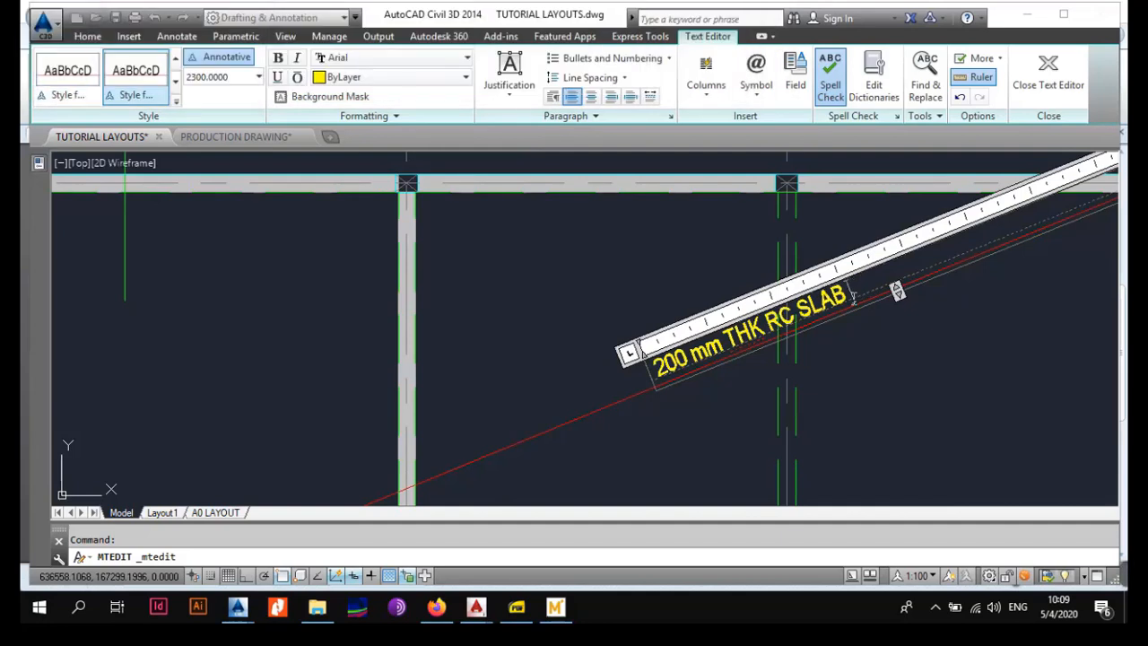
# Step: Extend the diagonal slab label with "REINFORCED AS PER STRUCTURAL STEEL DRAWINGS" after "200 mm THK RC SLAB" and finish the text edit
pyautogui.write('REINFRO')
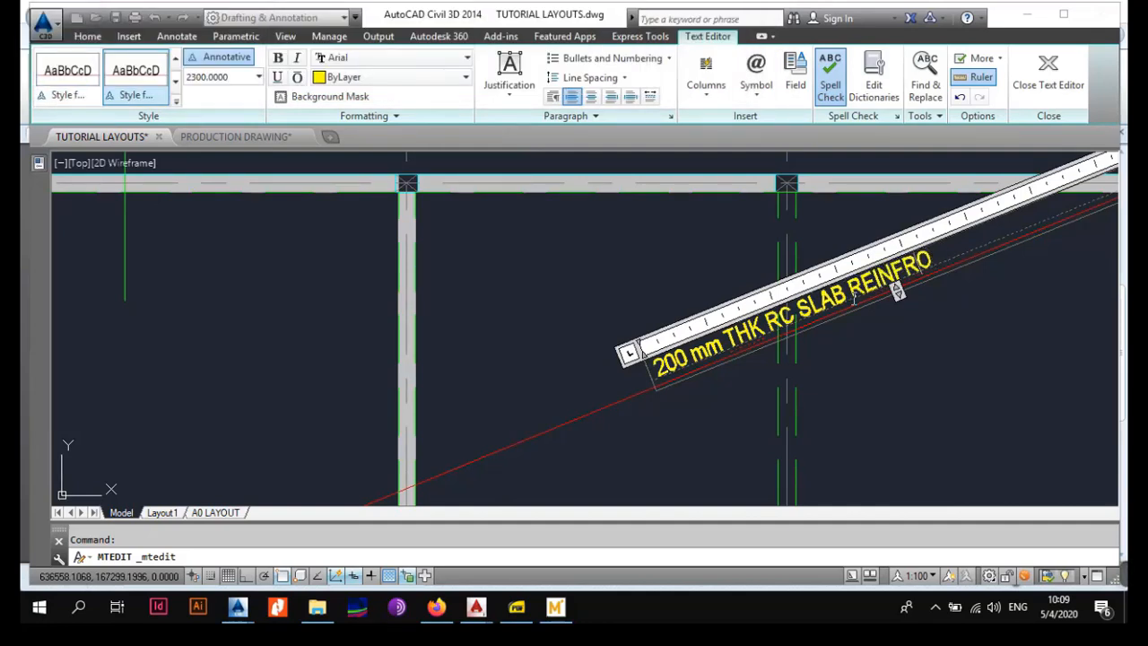
pyautogui.press('BackSpace')
pyautogui.press('BackSpace')
pyautogui.write('ORCED AS O')
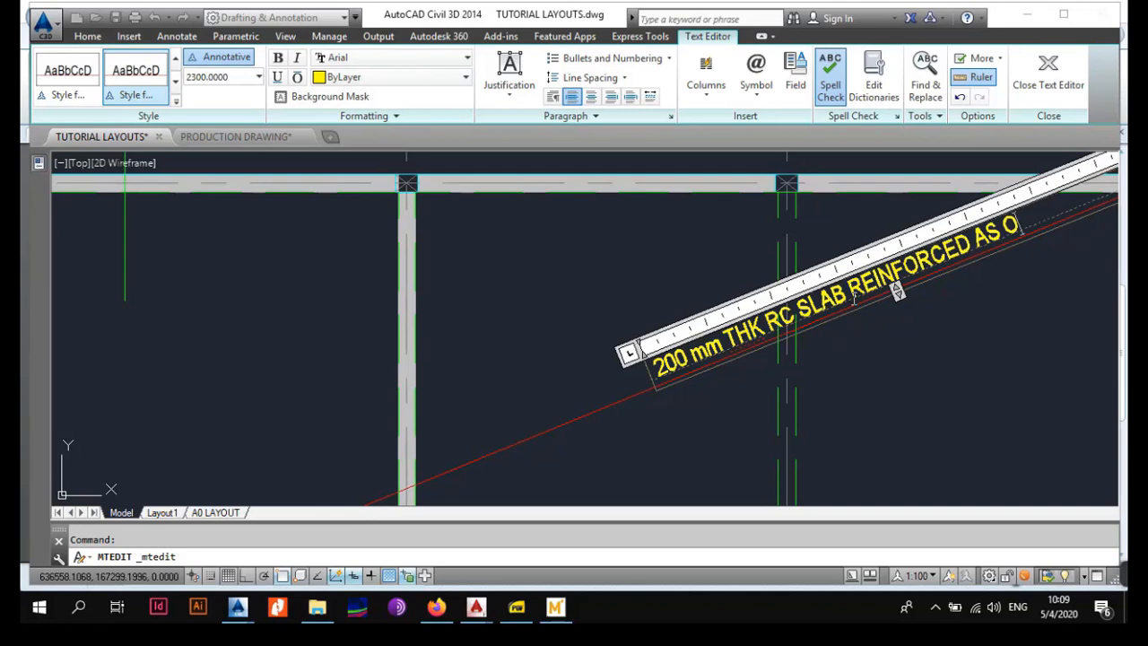
pyautogui.press('BackSpace')
pyautogui.write('PER')
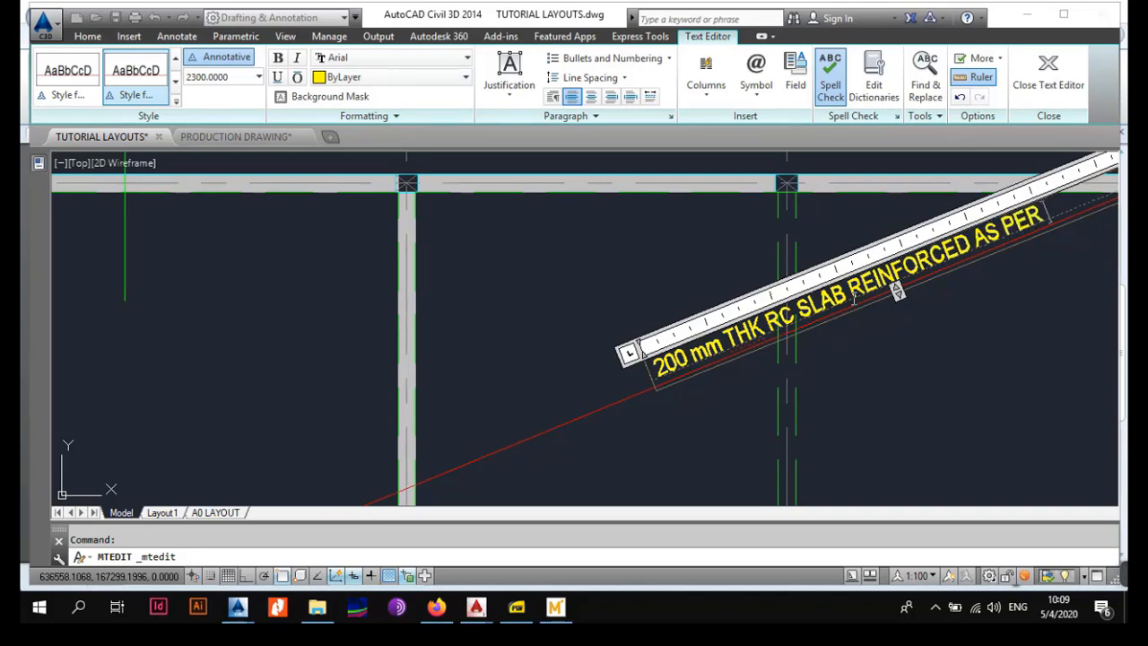
pyautogui.write(' STRUCTURA')
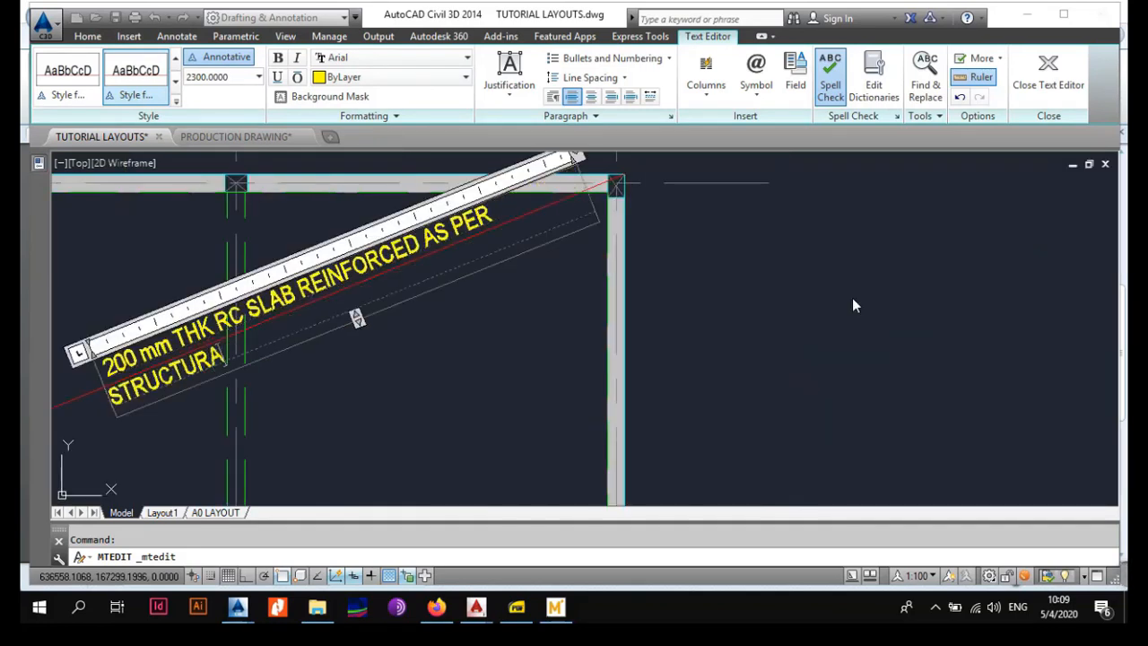
pyautogui.write('L ST')
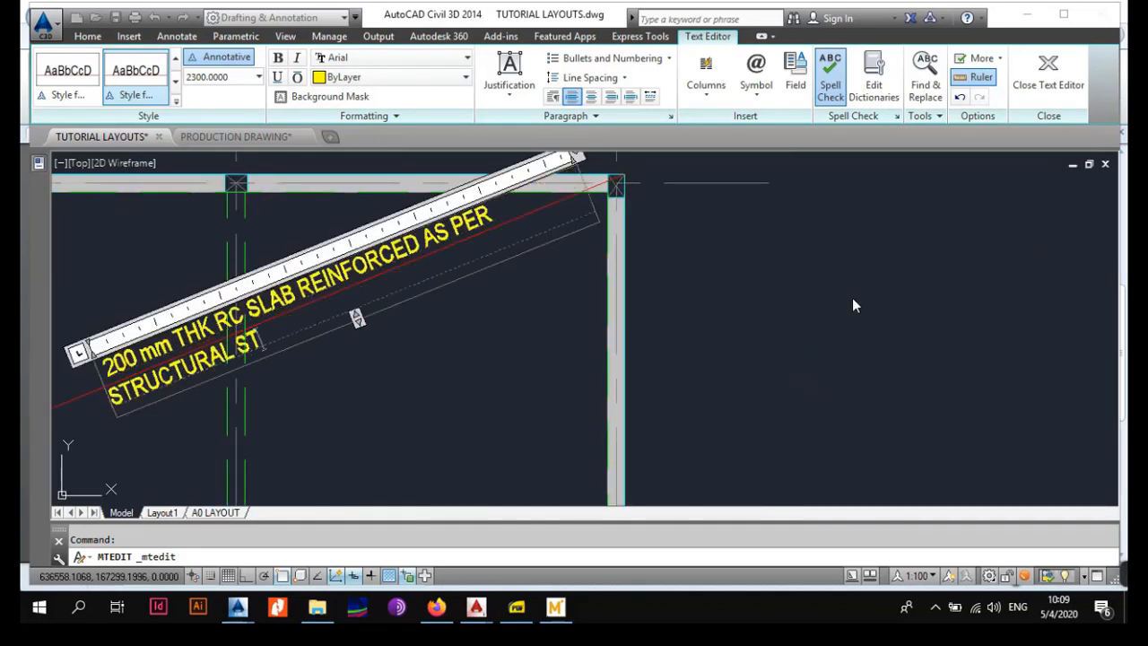
pyautogui.write('EEL DRAWINGS')
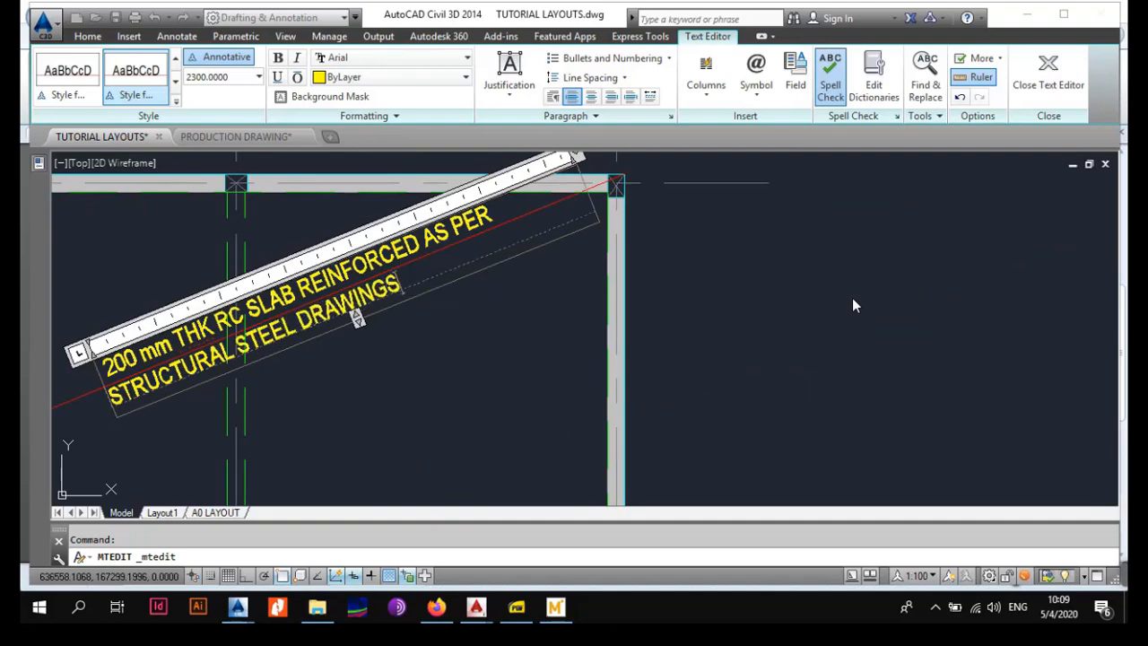
pyautogui.click(884, 367)
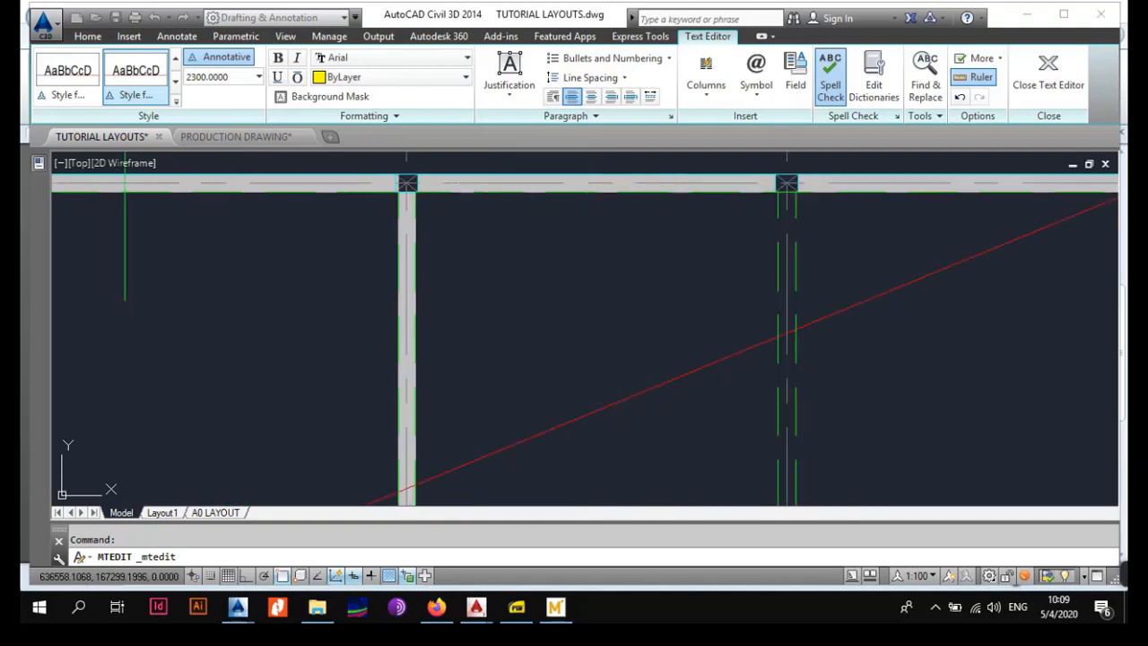
# Step: Move the two-line slab label a short distance down along the red diagonal line towards gridline C
pyautogui.scroll(-4, 580, 360)
pyautogui.scroll(2, 668, 374)
pyautogui.scroll(2, 670, 366)
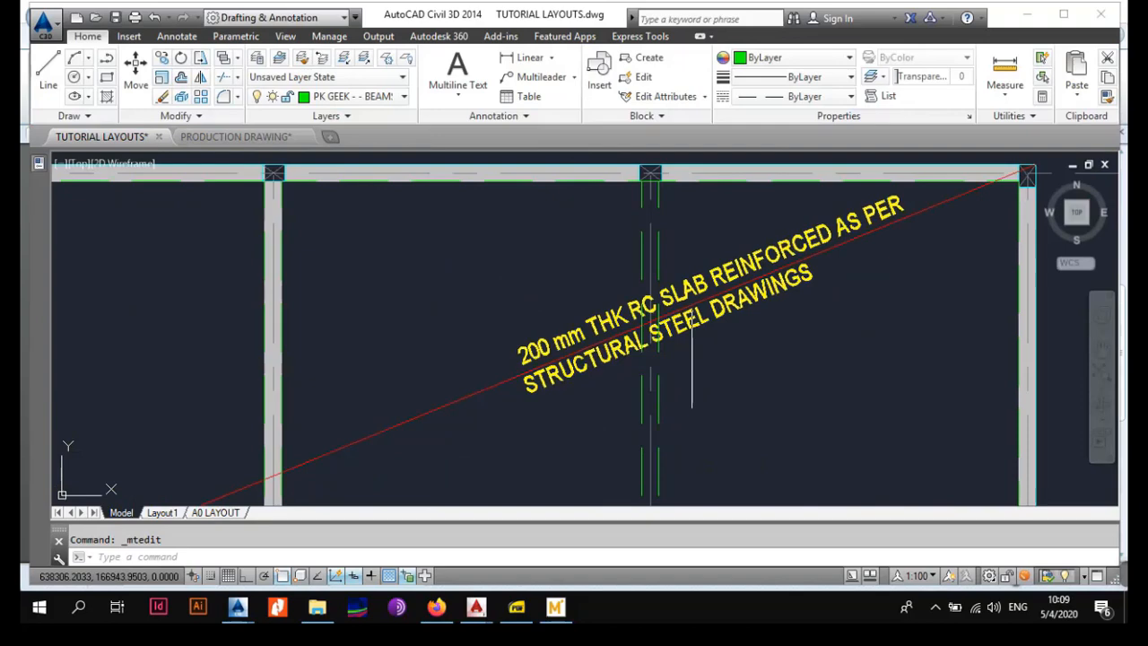
pyautogui.click(628, 333)
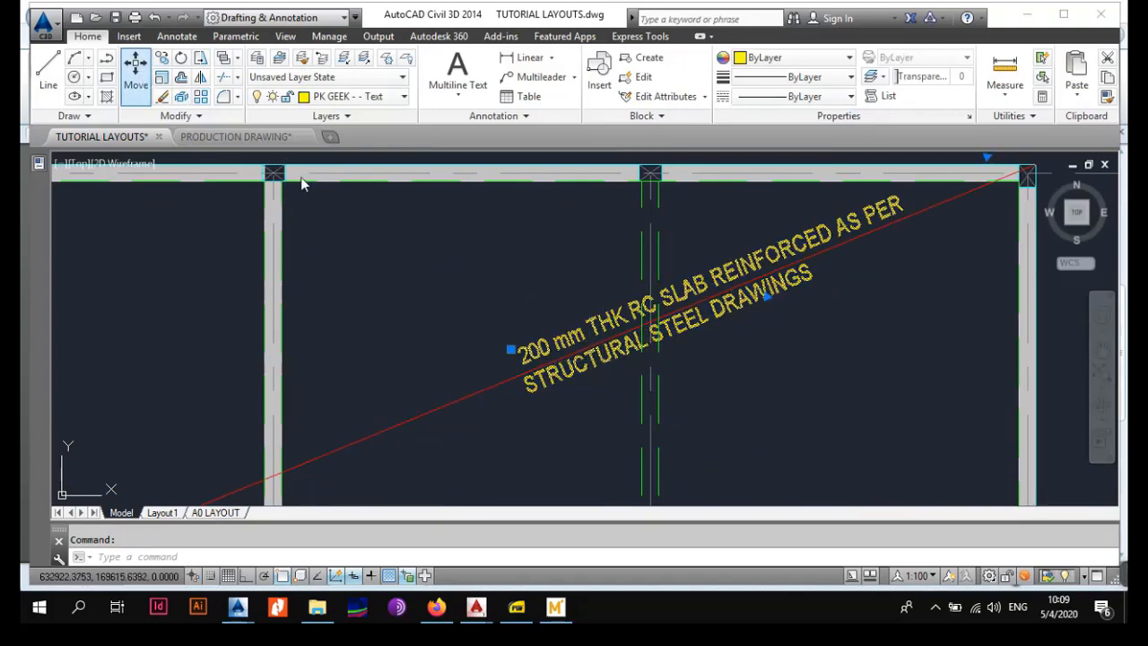
pyautogui.click(135, 70)
pyautogui.click(673, 333)
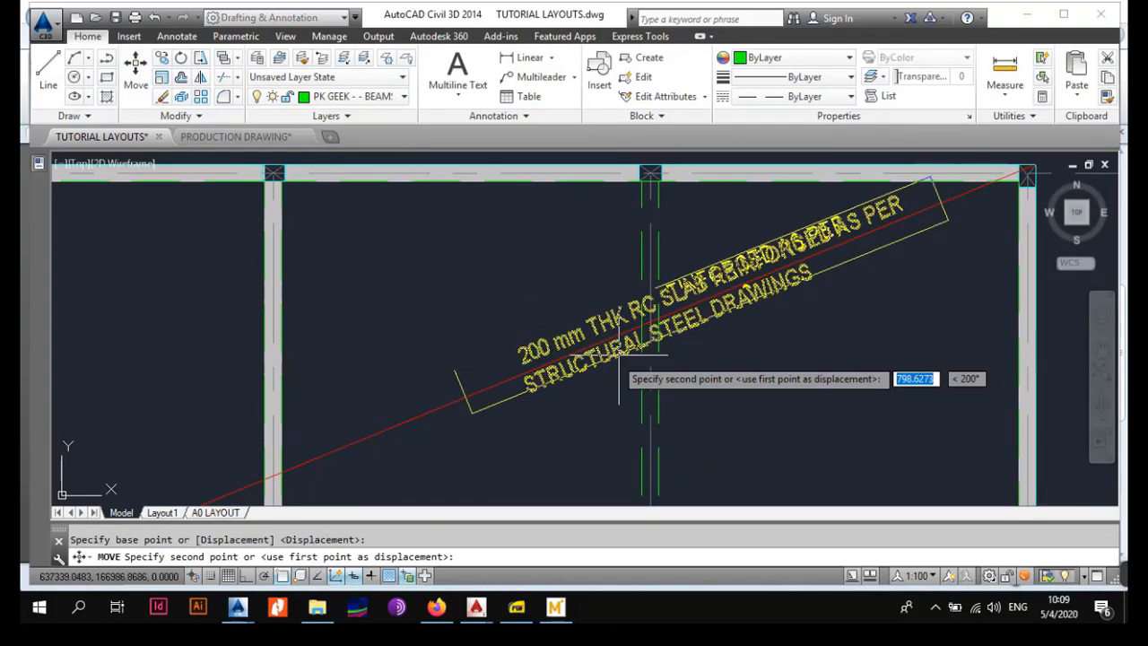
pyautogui.click(578, 377)
pyautogui.scroll(-2, 579, 377)
pyautogui.scroll(-2, 579, 377)
pyautogui.scroll(4, 568, 364)
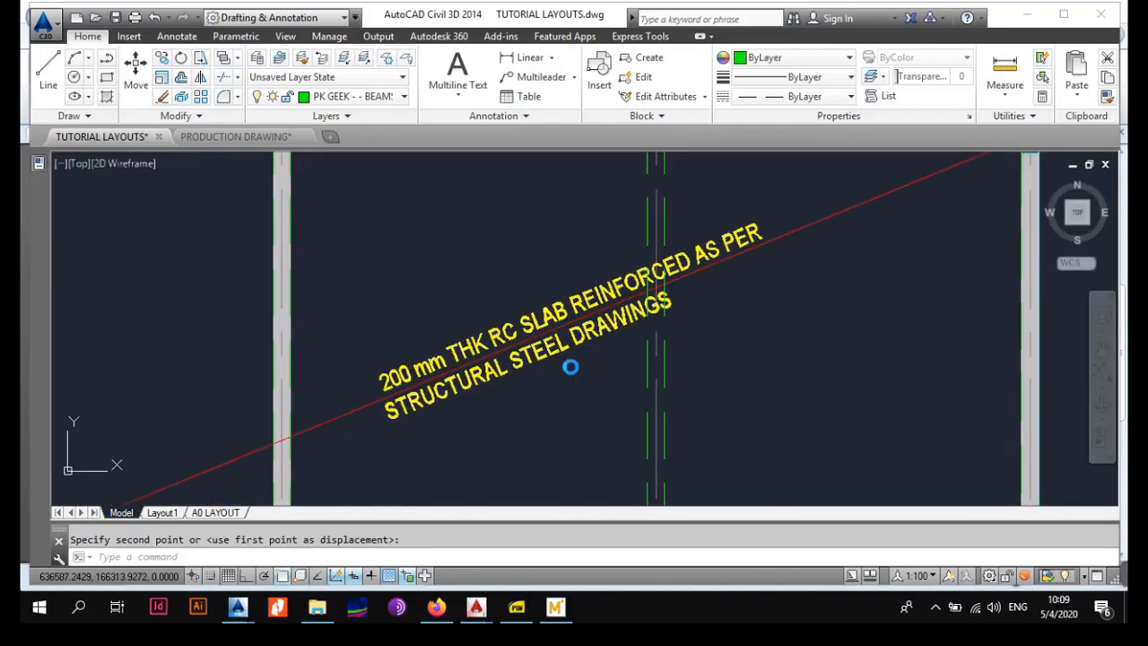
pyautogui.scroll(-5, 597, 359)
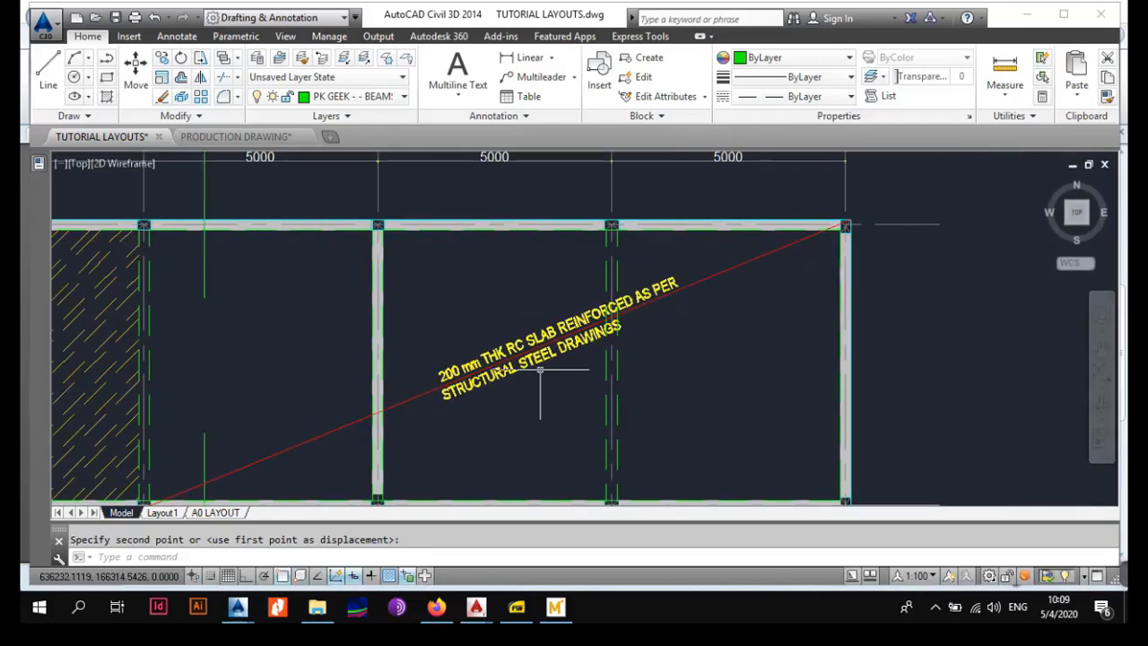
# Step: Compare the slab and beam labels of the first floor layout with those in PRODUCTION DRAWING-A0 LAYOUT.pdf, returning to the AutoCAD drawing
pyautogui.scroll(4, 538, 337)
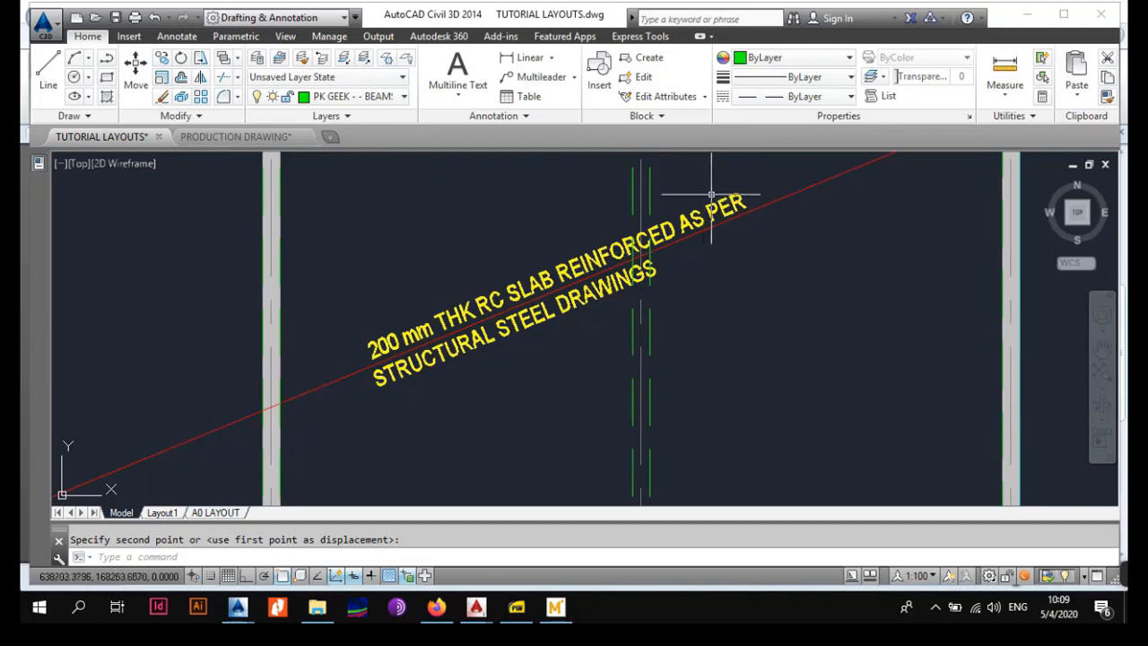
pyautogui.scroll(-5, 406, 335)
pyautogui.scroll(-4, 406, 335)
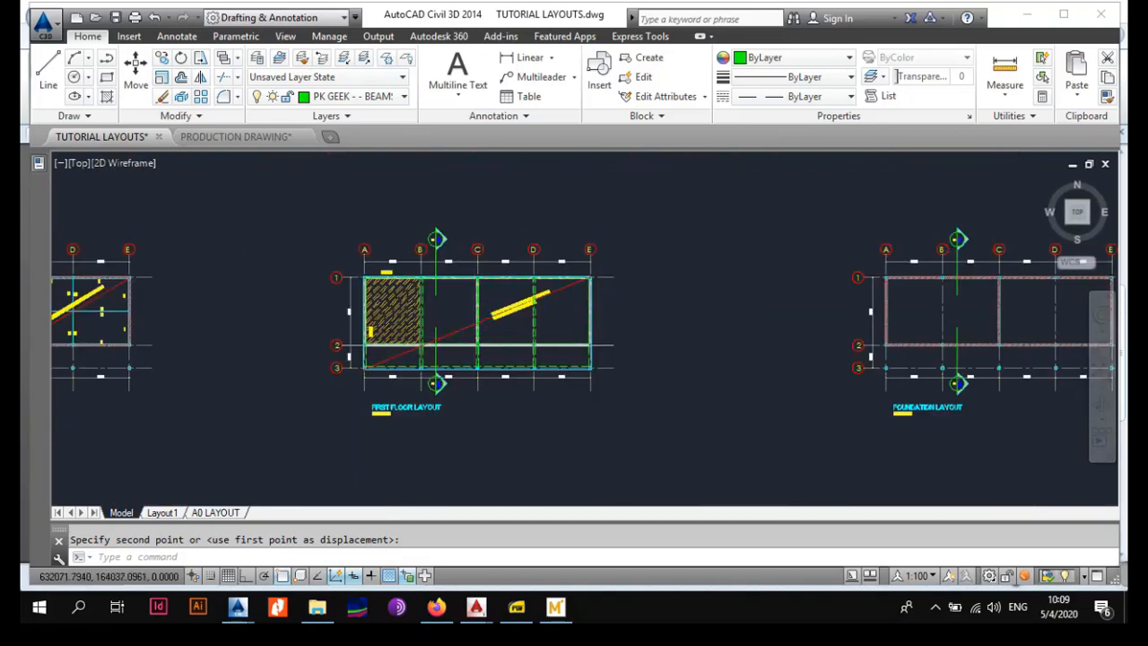
pyautogui.scroll(6, 474, 335)
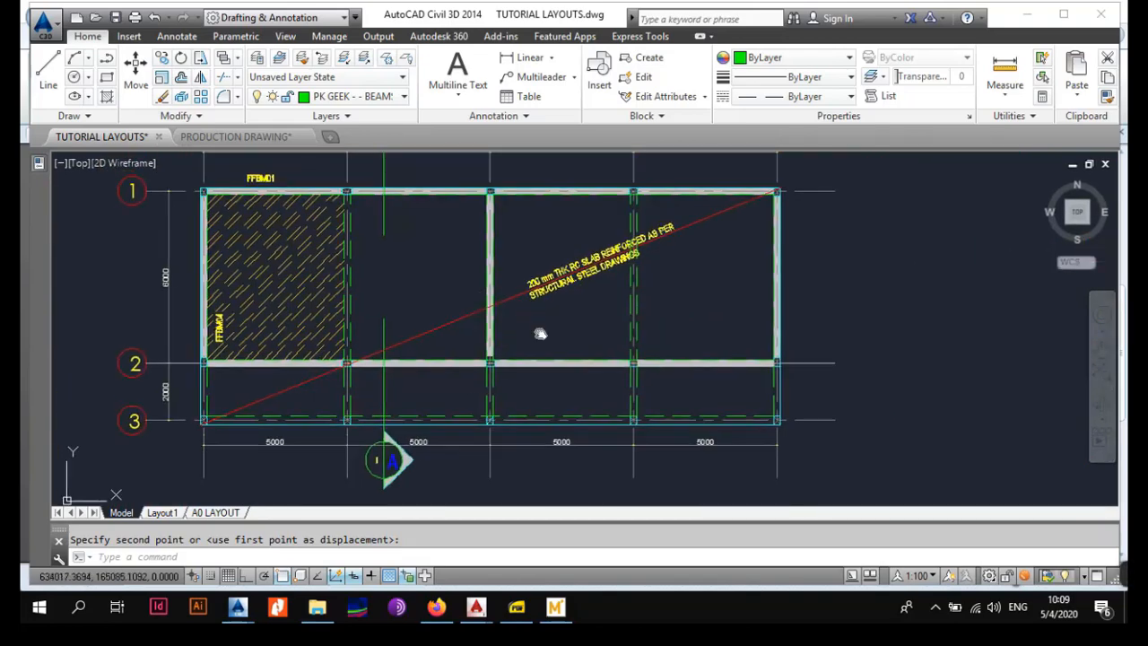
pyautogui.moveTo(526, 314); pyautogui.dragTo(585, 353, button='middle')
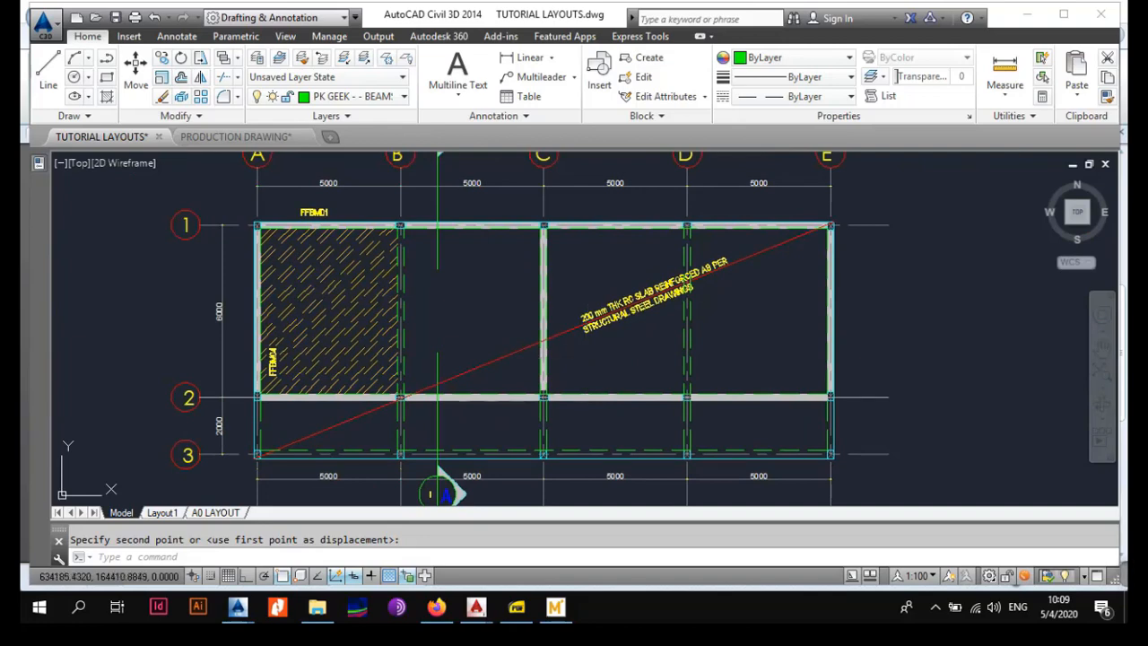
pyautogui.click(517, 607)
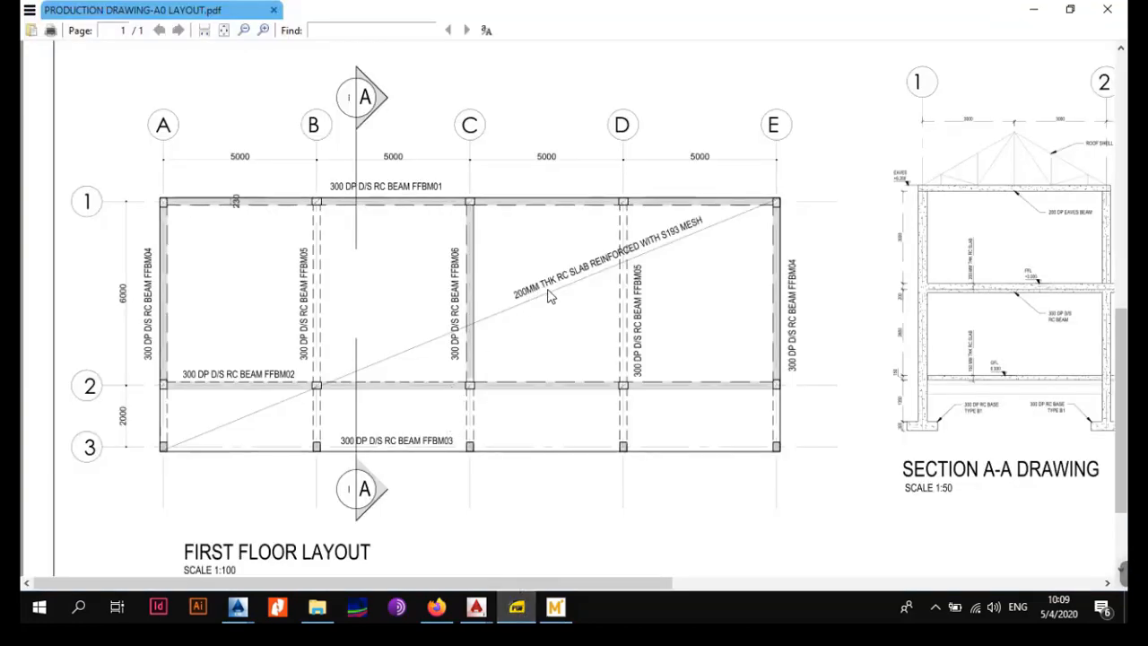
pyautogui.scroll(-3, 673, 287)
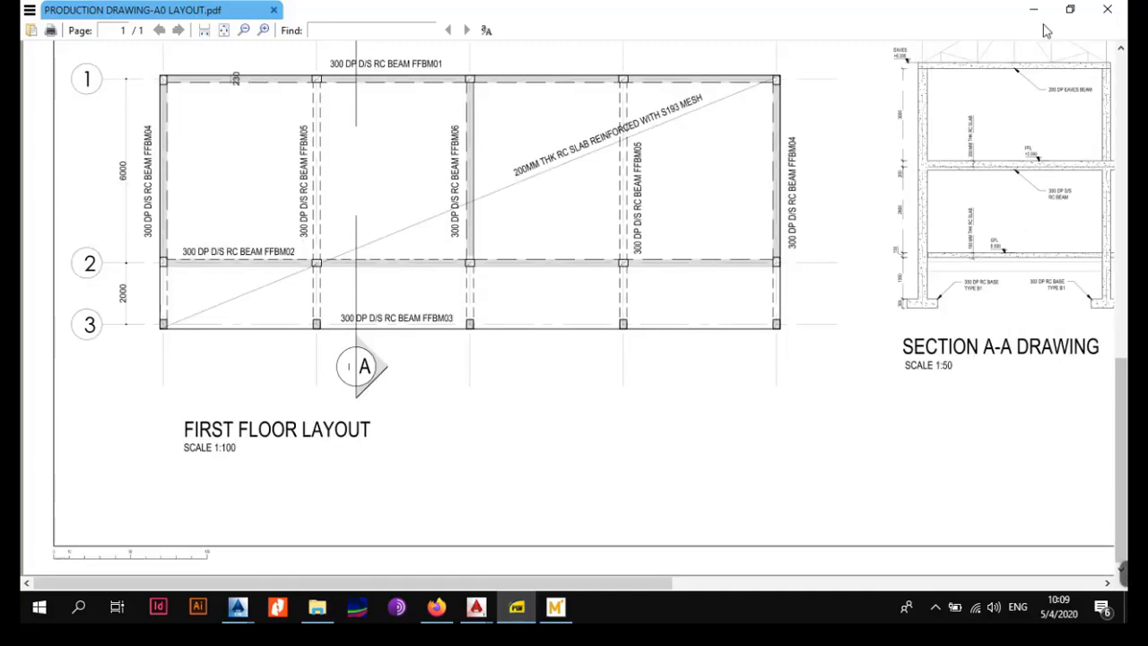
pyautogui.click(1033, 9)
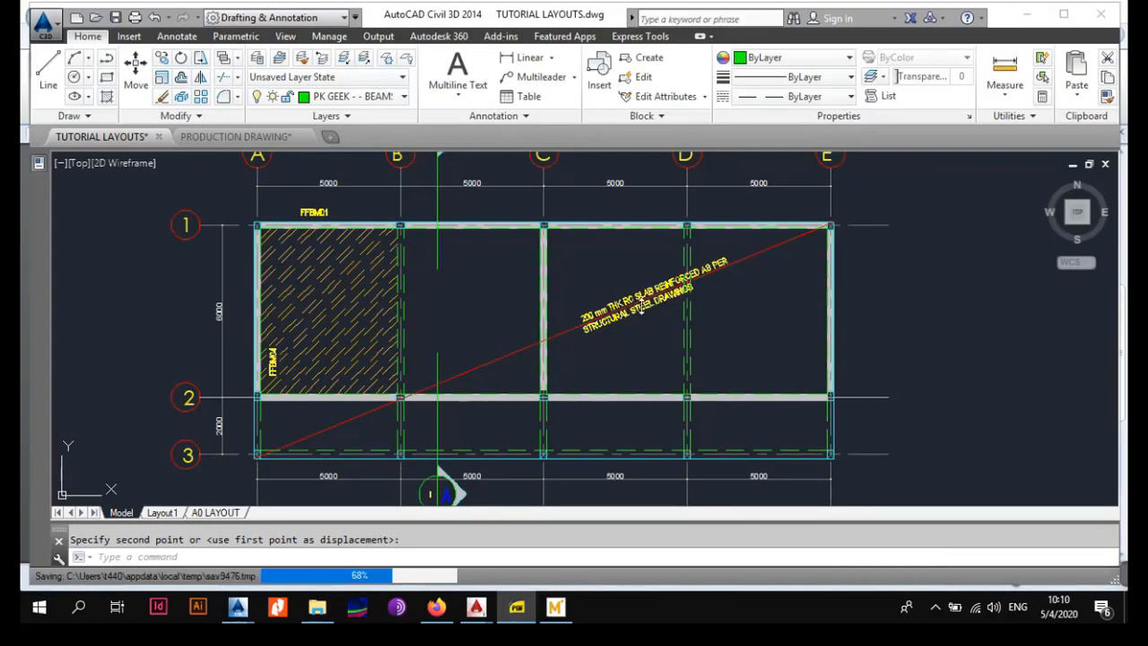
pyautogui.scroll(5, 640, 307)
pyautogui.scroll(-5, 640, 307)
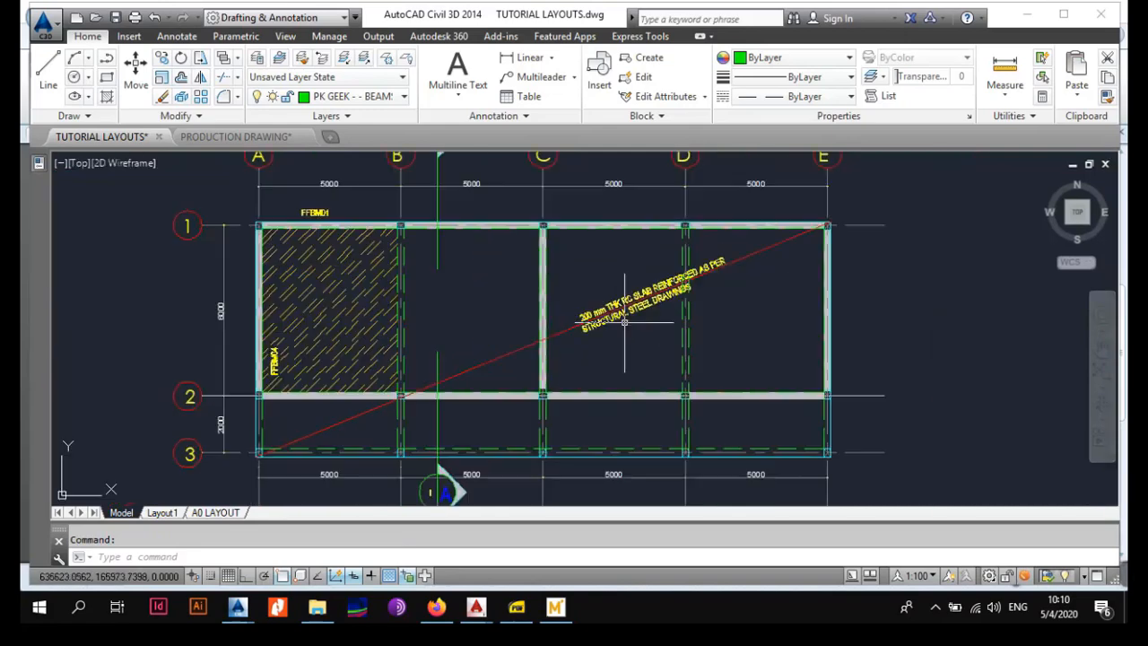
pyautogui.moveTo(588, 332); pyautogui.dragTo(670, 377, button='middle')
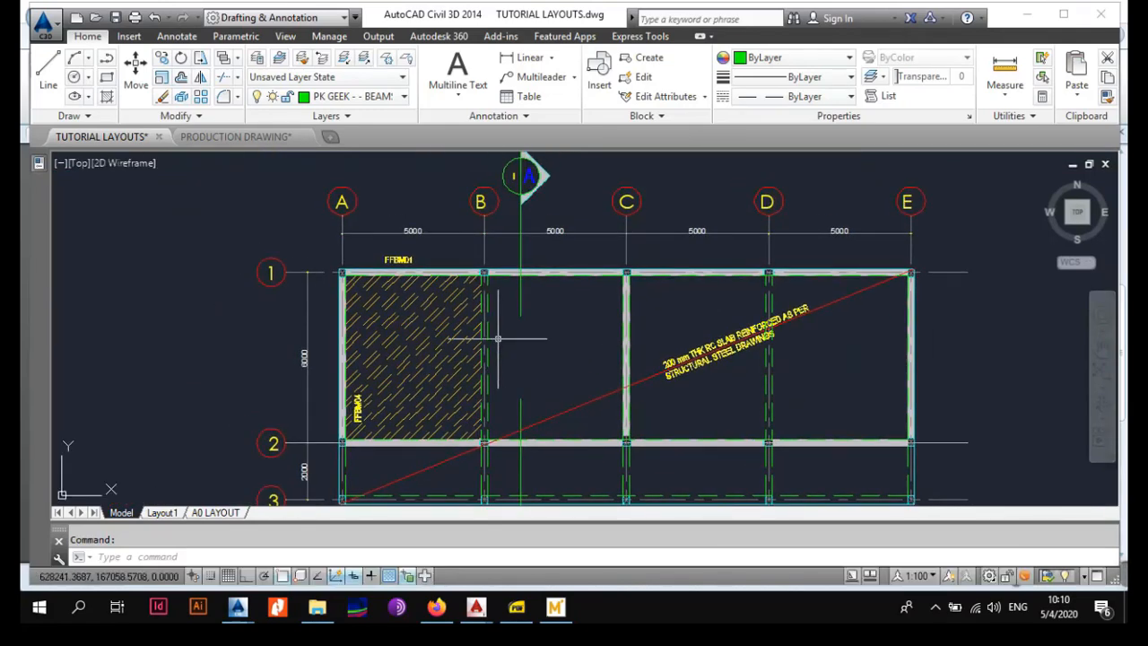
# Step: Switch to PTC Mathcad Express, open the Beam Depth worksheet and check the span entered for the beam
pyautogui.click(555, 607)
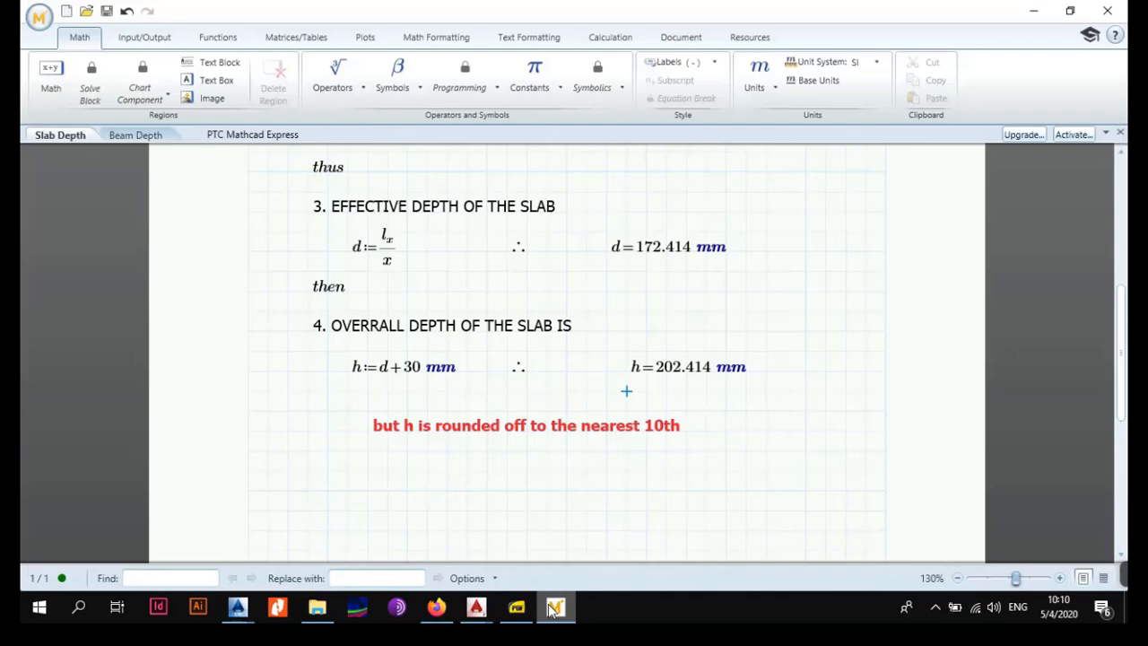
pyautogui.click(137, 135)
pyautogui.click(430, 299)
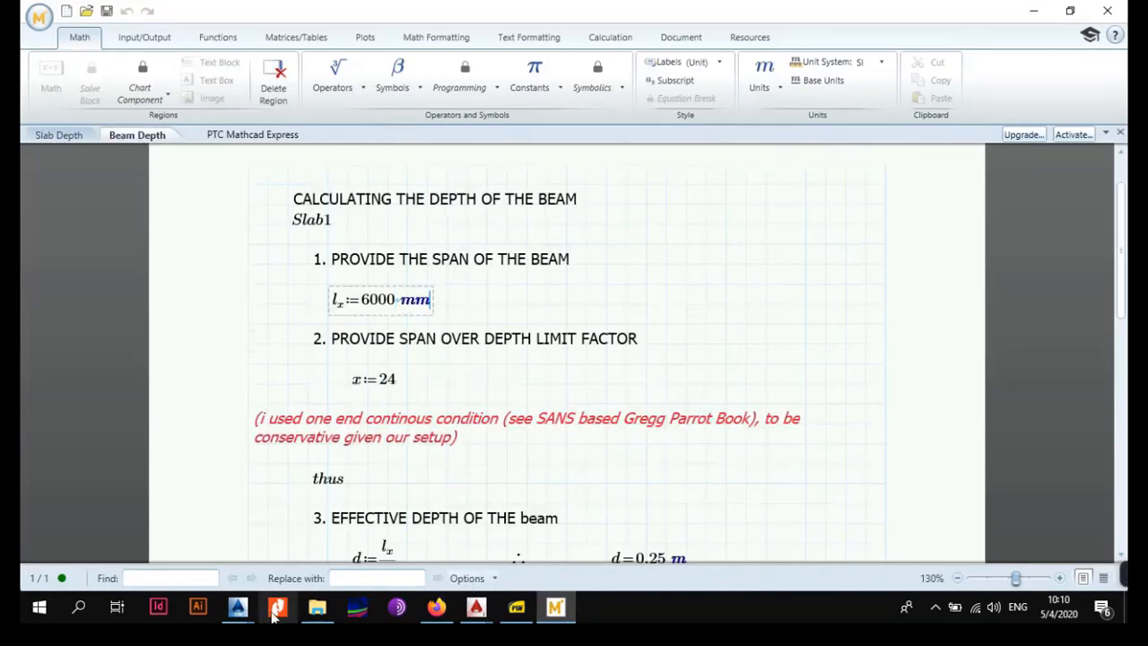
# Step: Switch to TUTORIAL LAYOUTS.dwg in AutoCAD Civil 3D and examine the beam span between gridlines 1 and 2 beside the hatched bay
pyautogui.moveTo(238, 607)
pyautogui.click(141, 544)
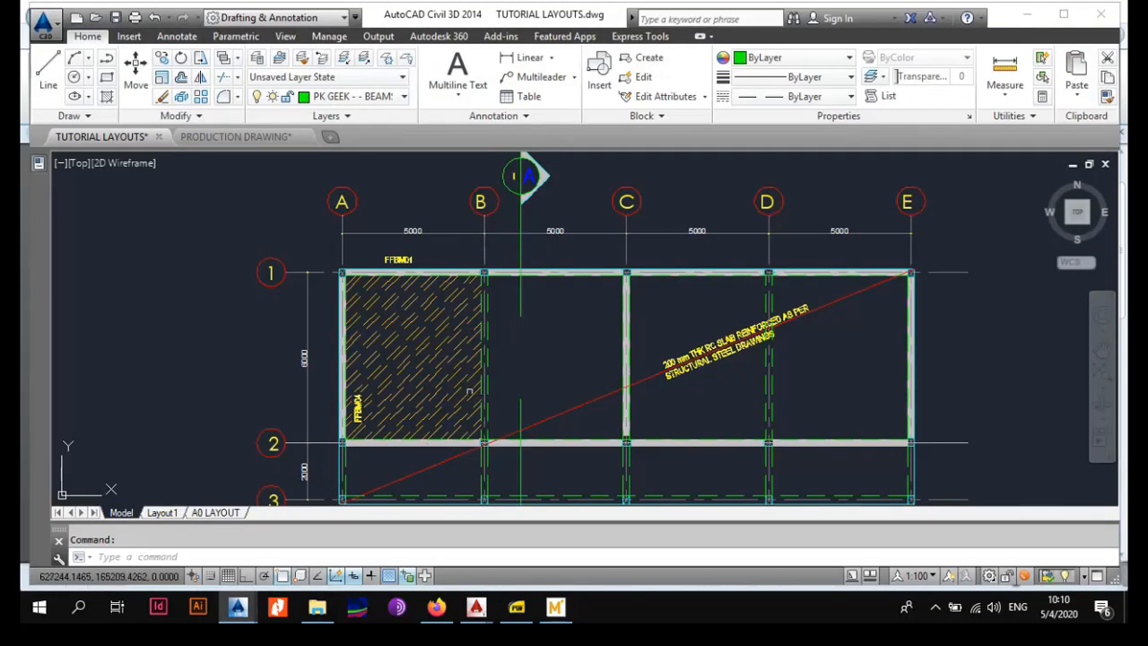
pyautogui.scroll(-2, 417, 409)
pyautogui.moveTo(413, 410); pyautogui.dragTo(455, 357, button='middle')
pyautogui.scroll(3, 430, 334)
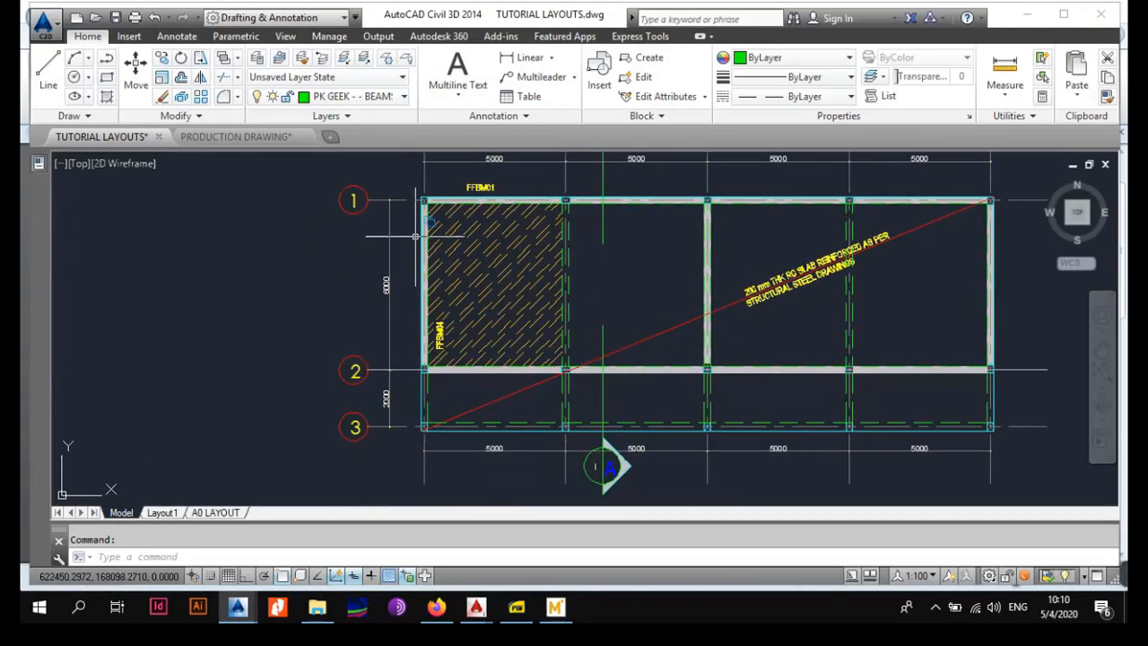
pyautogui.moveTo(434, 308); pyautogui.dragTo(426, 328, button='middle')
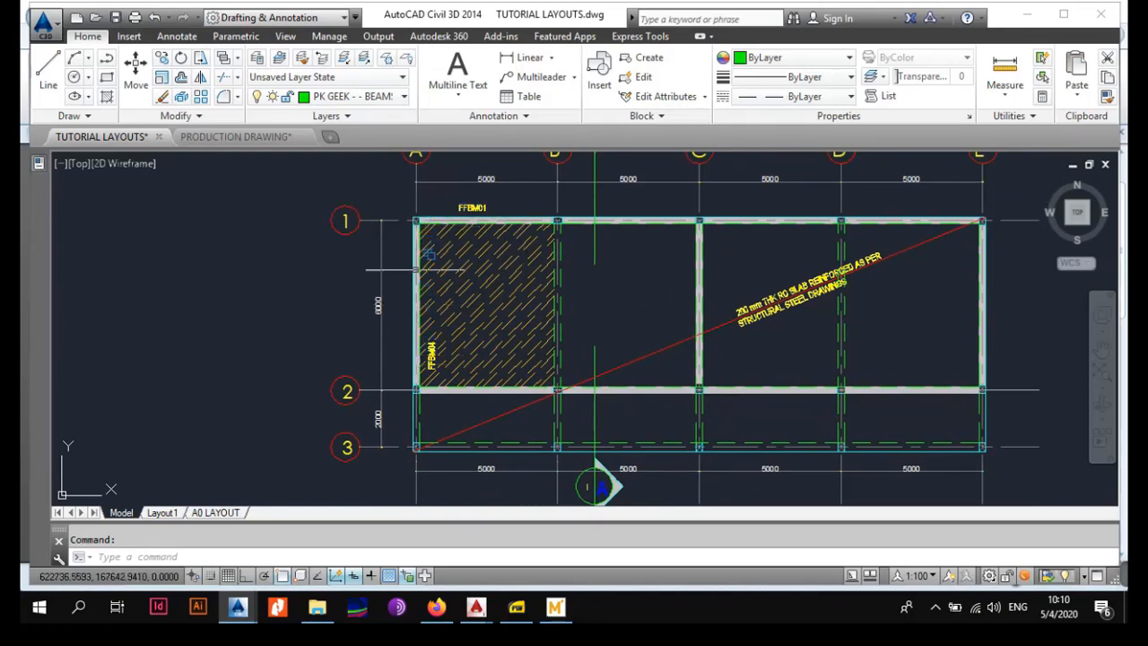
pyautogui.scroll(2, 389, 330)
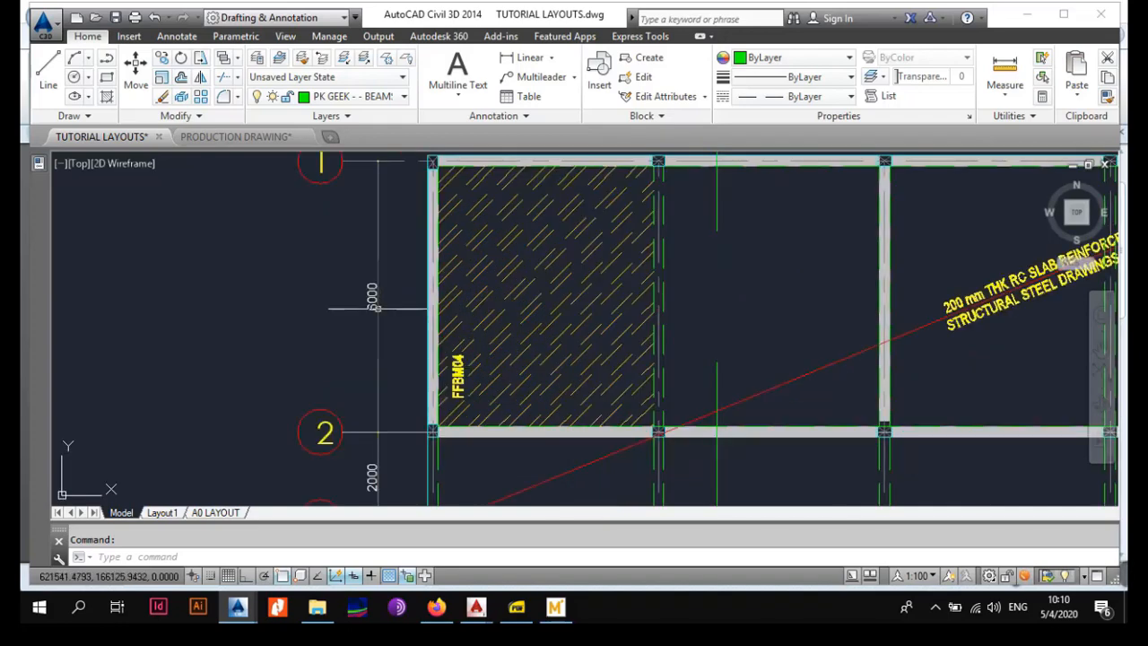
pyautogui.scroll(-2, 379, 317)
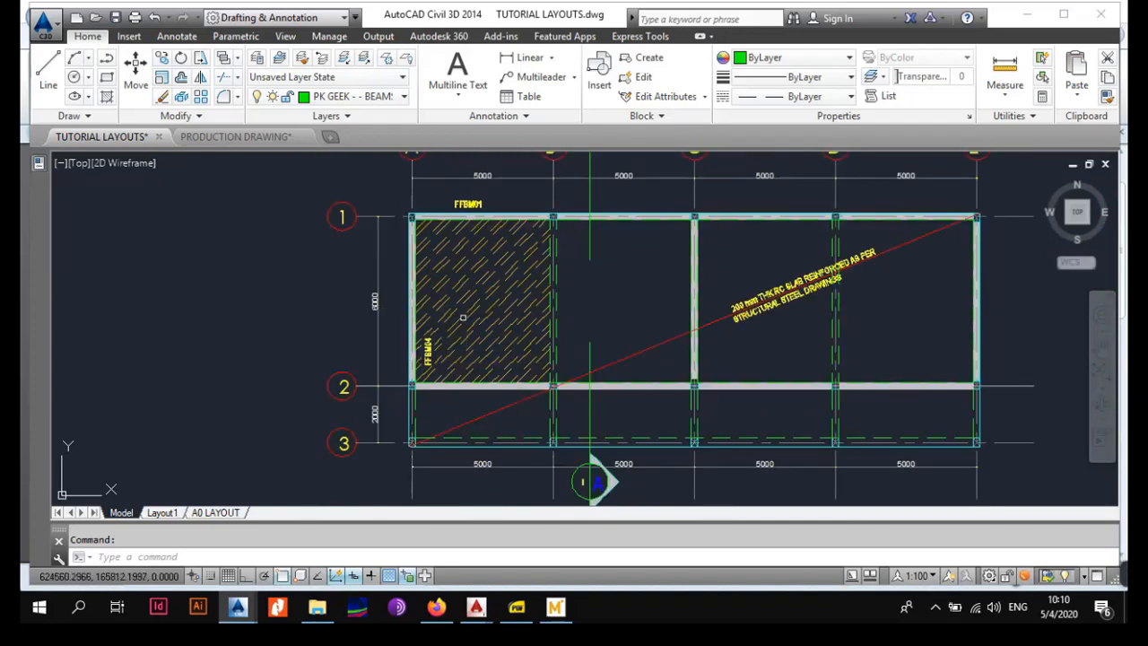
# Step: Switch back to PTC Mathcad Express and review the beam's span, limit factor, effective depth and overall depth calculations
pyautogui.click(555, 607)
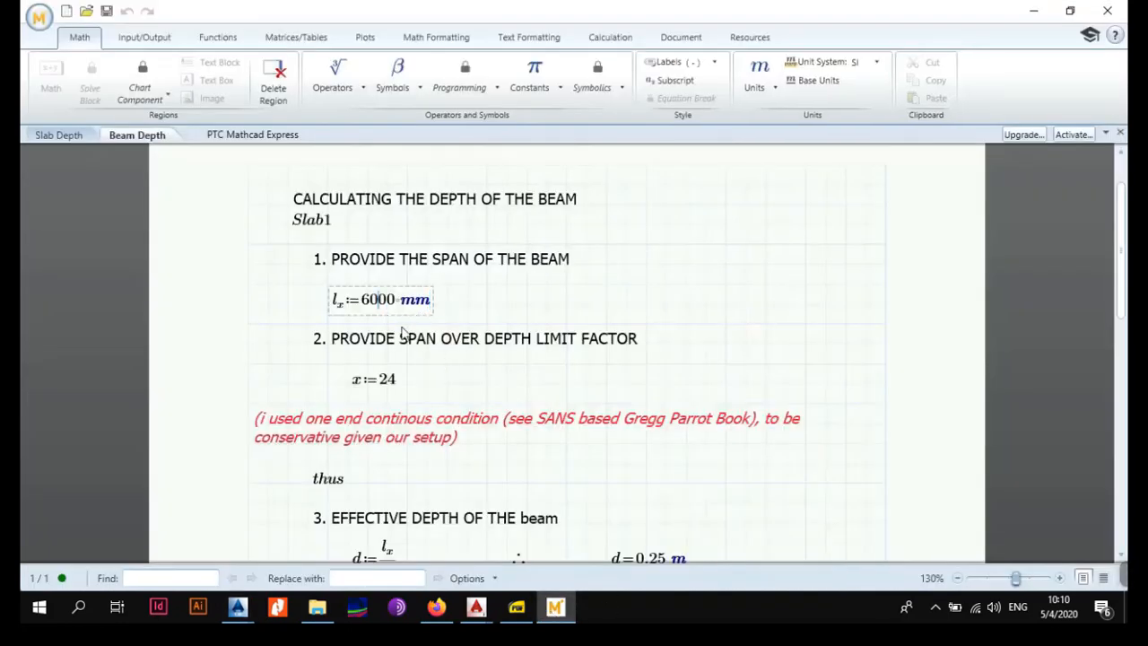
pyautogui.click(430, 363)
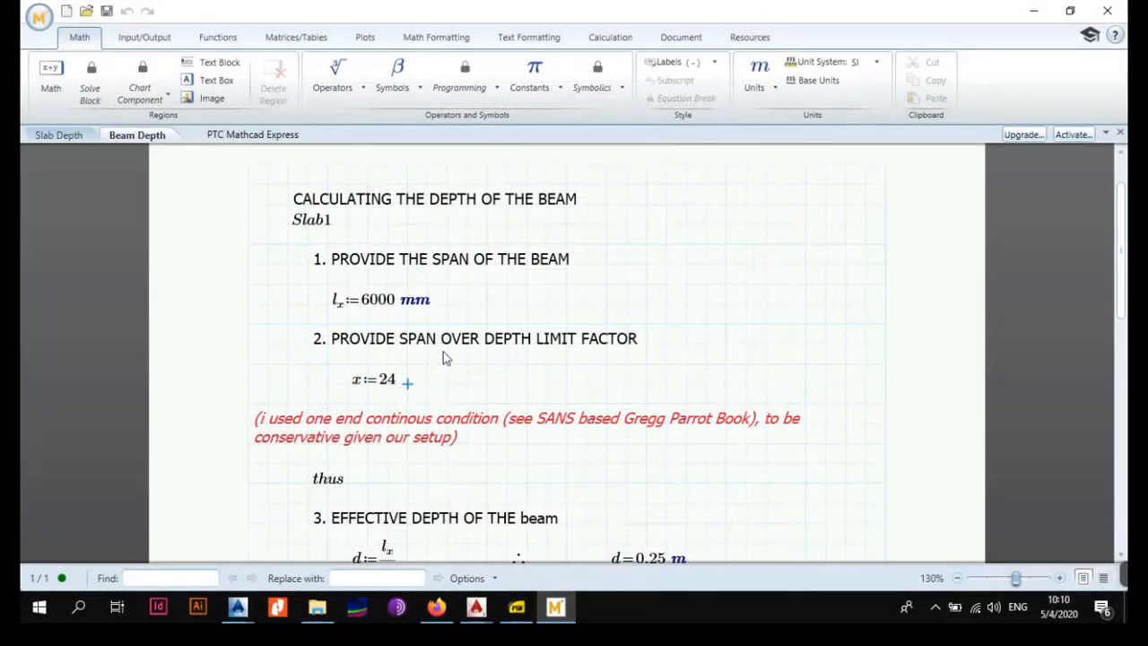
pyautogui.scroll(-4, 442, 351)
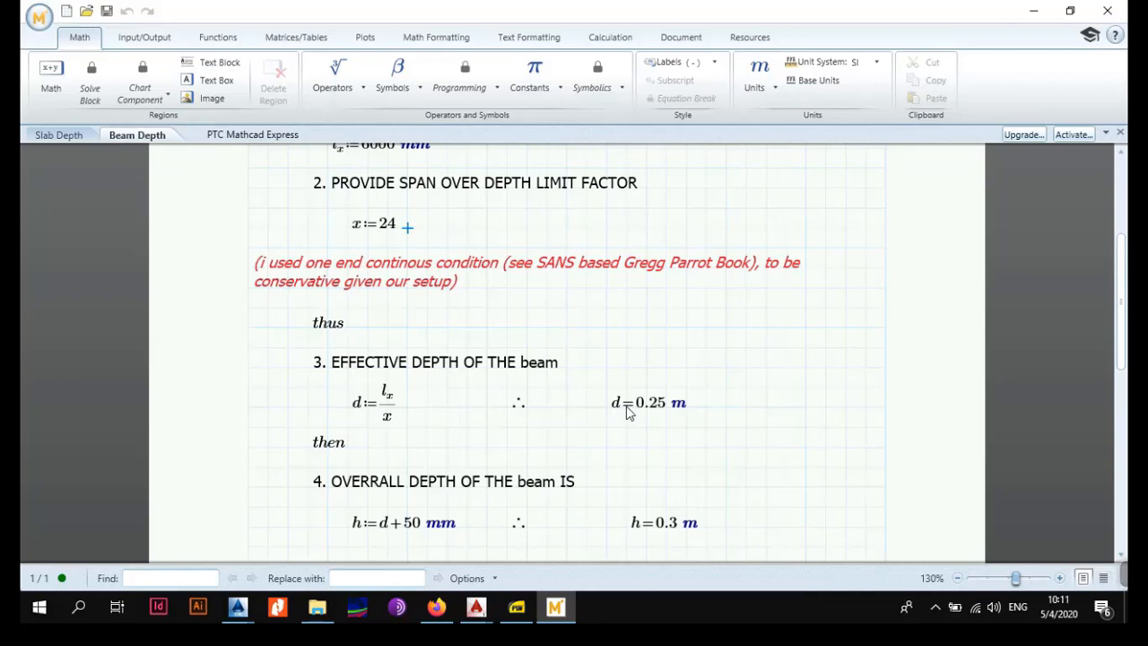
pyautogui.scroll(-3, 445, 465)
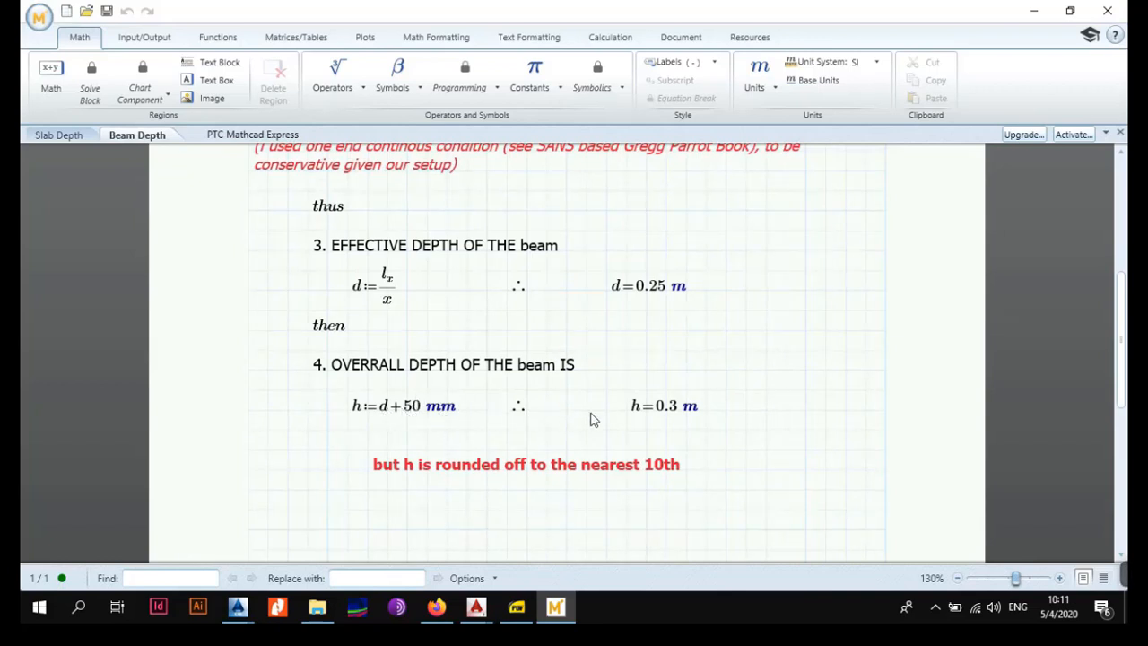
pyautogui.click(679, 418)
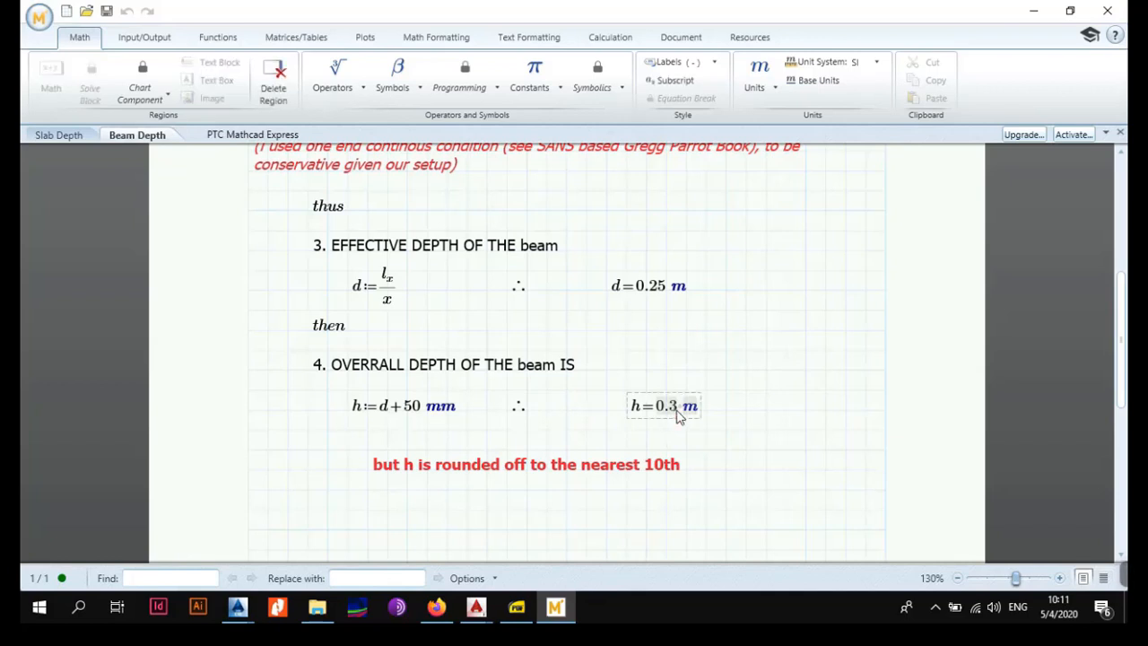
pyautogui.click(691, 429)
pyautogui.click(706, 399)
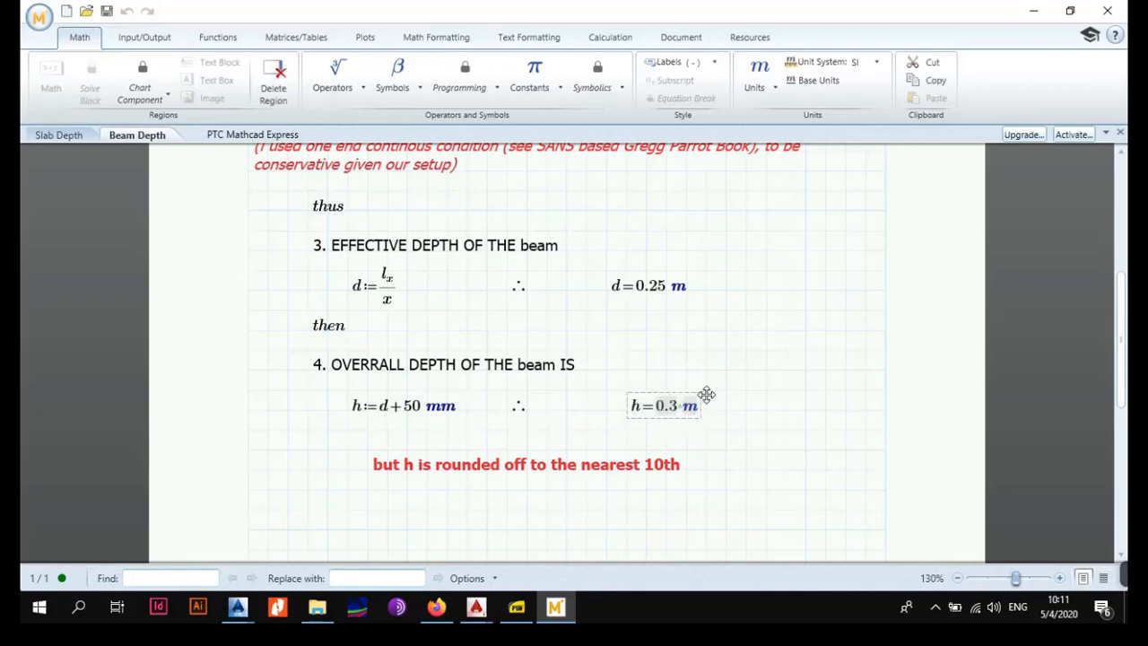
pyautogui.click(726, 412)
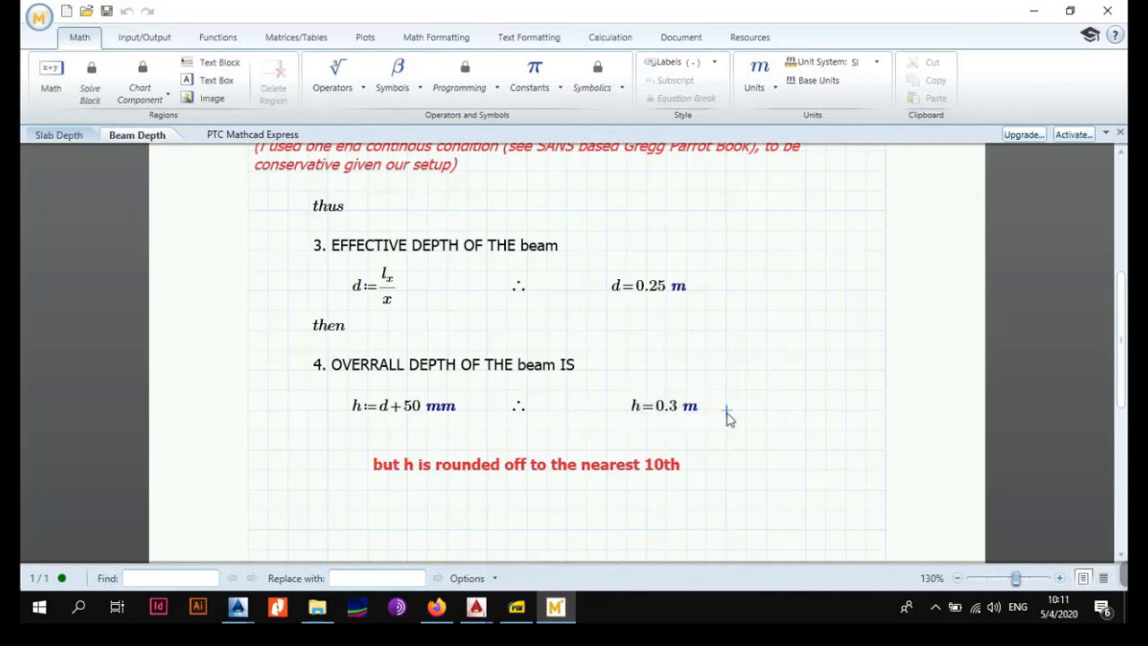
# Step: Switch to TUTORIAL LAYOUTS.dwg in AutoCAD Civil 3D and prefix the FFBM01 beam label so it reads "230 X 300 DP D/S FFBM01"
pyautogui.scroll(-1, 609, 451)
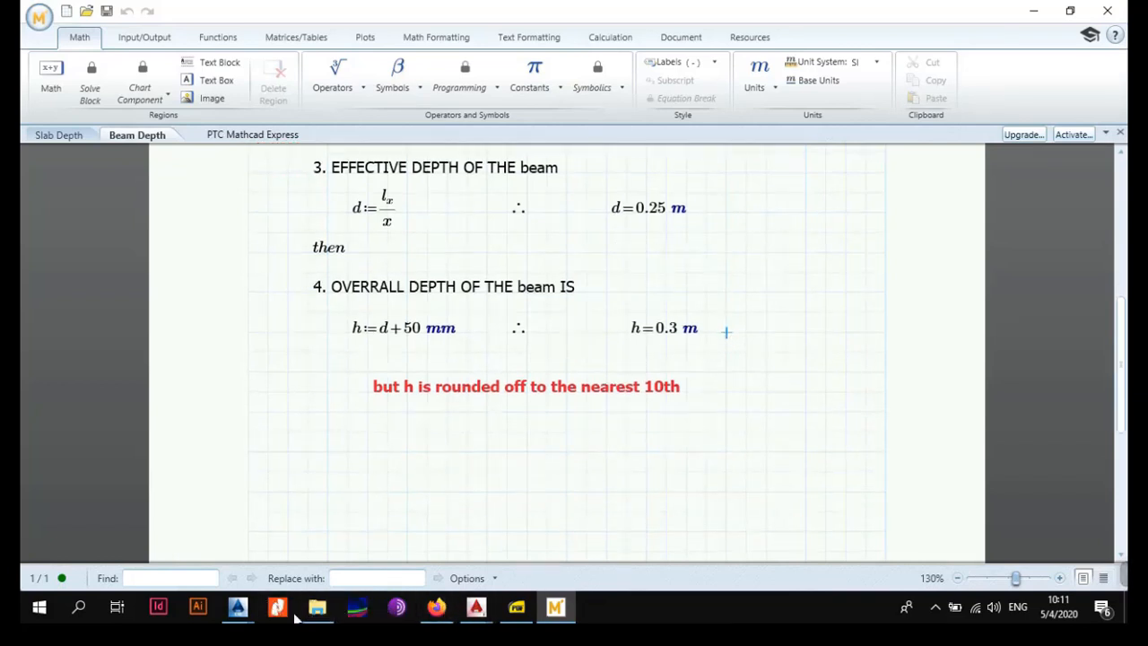
pyautogui.click(238, 608)
pyautogui.click(144, 542)
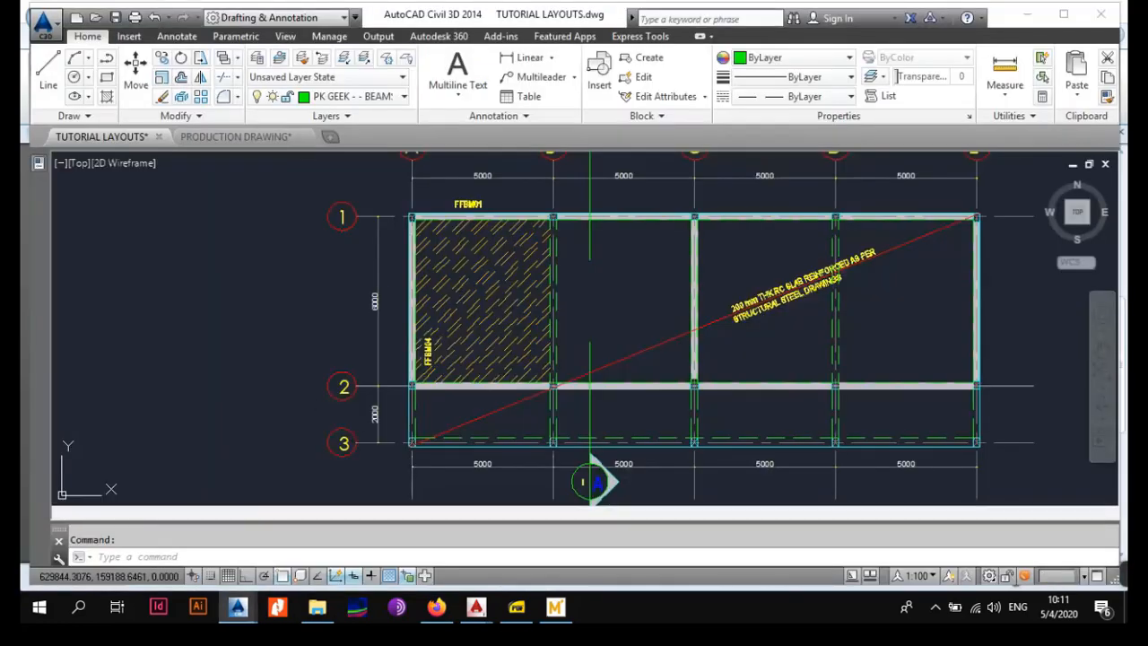
pyautogui.scroll(6, 473, 292)
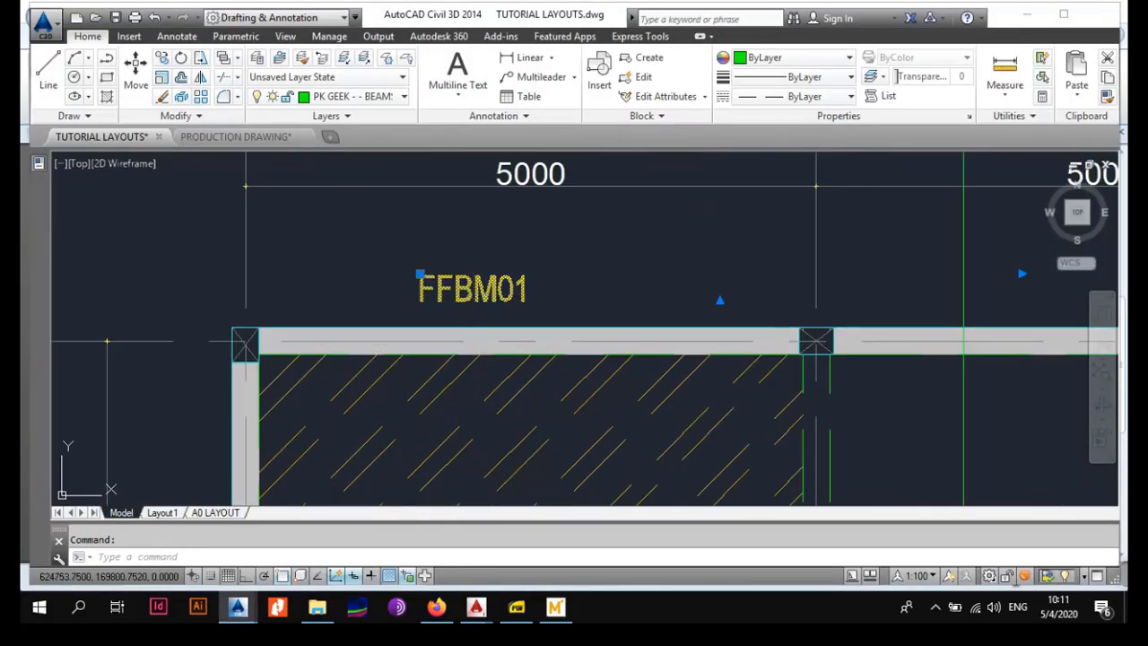
pyautogui.doubleClick(473, 292)
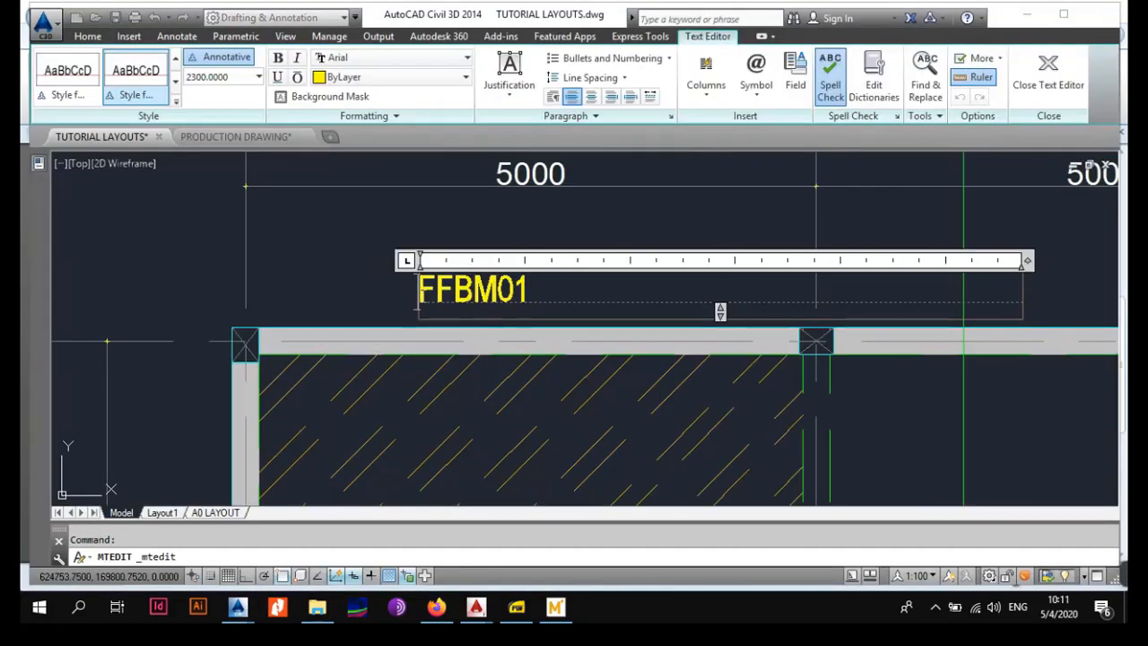
pyautogui.write('2')
pyautogui.press('BackSpace')
pyautogui.write('230 X 3')
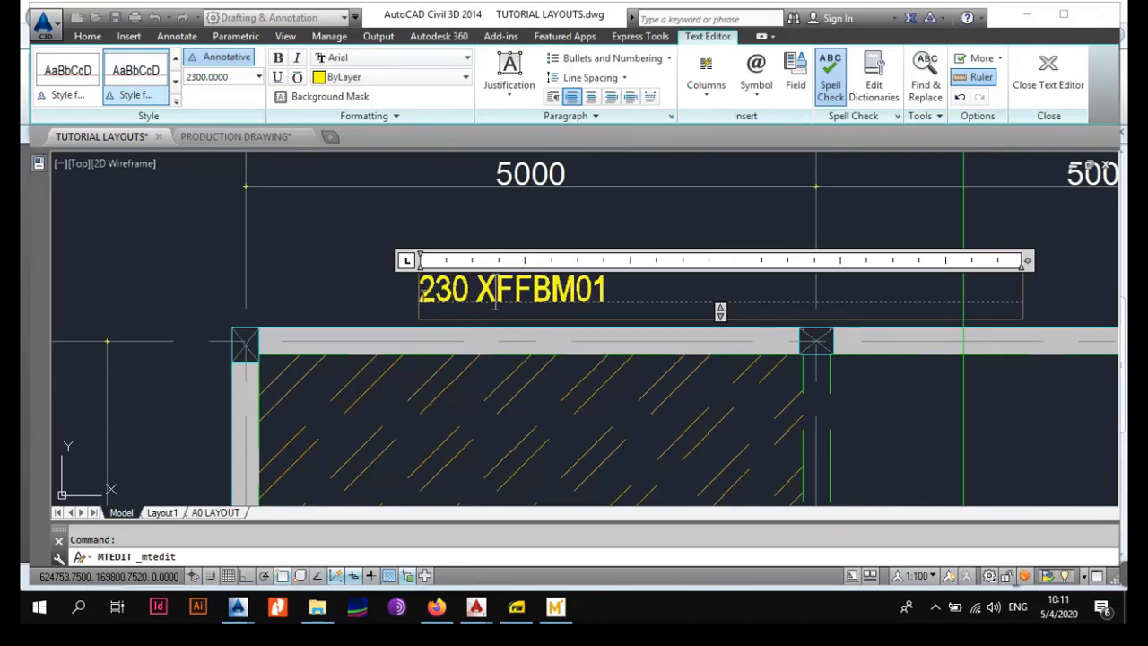
pyautogui.write('00 ')
pyautogui.write('DP D')
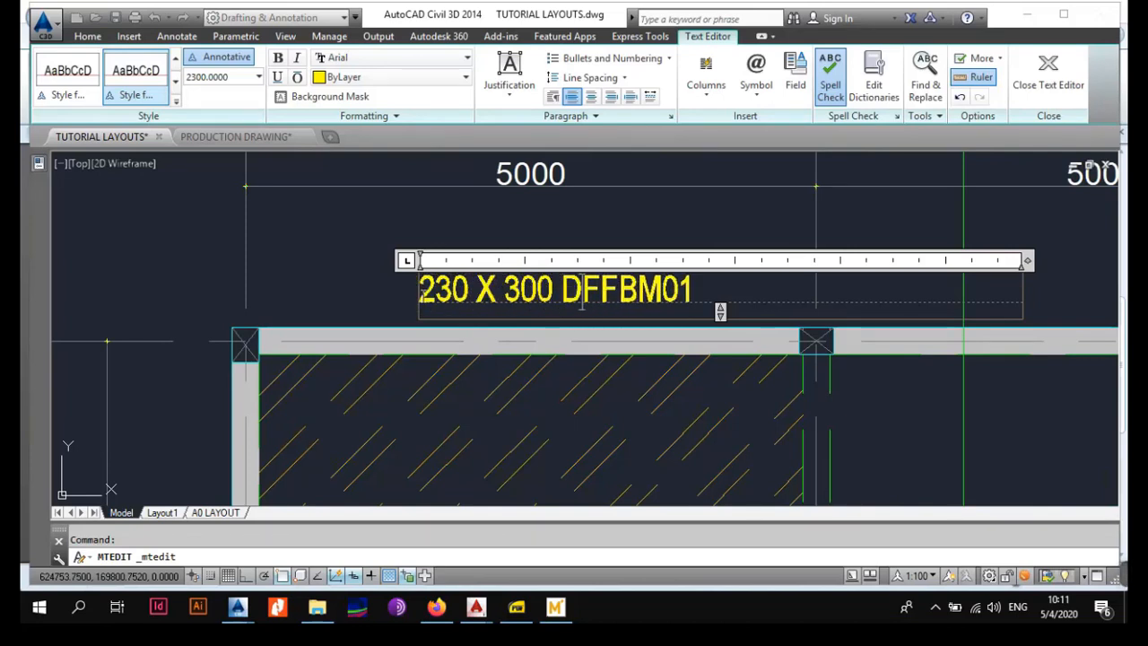
pyautogui.write('/S')
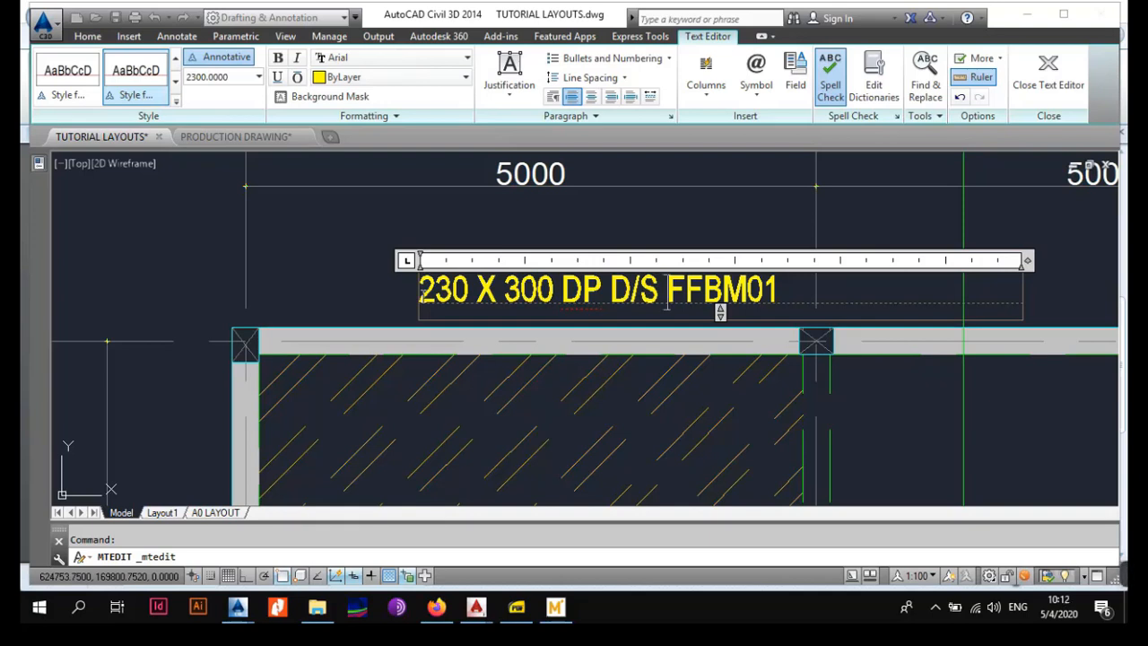
pyautogui.click(693, 218)
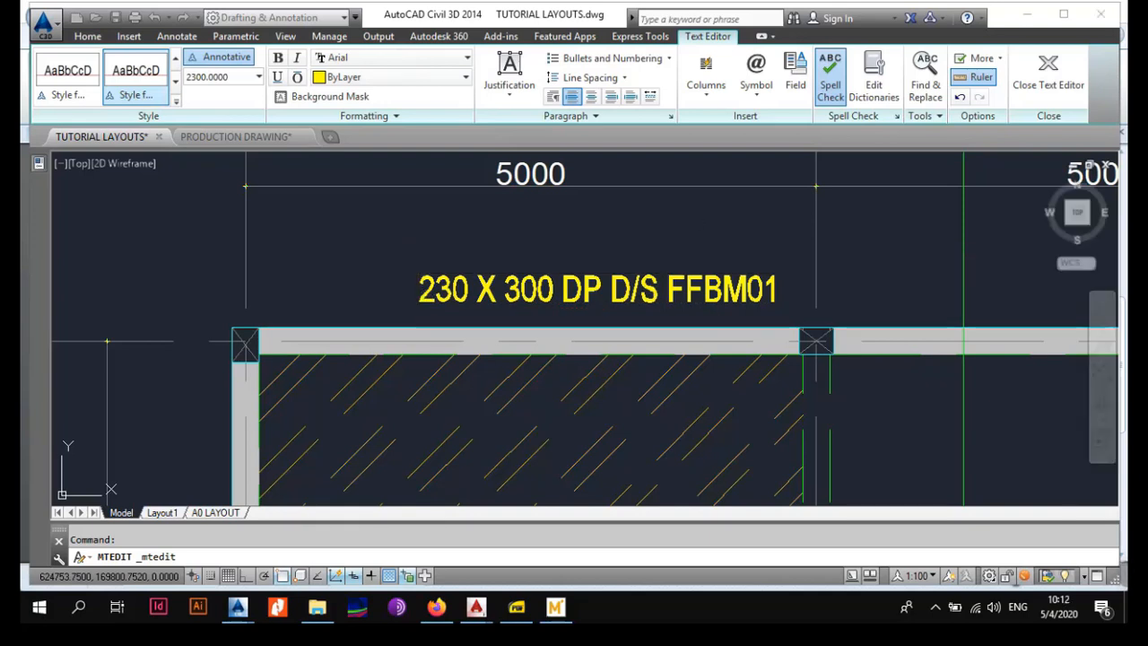
# Step: Examine the FFBM01 label against the full beam run along gridline 1, from A to E
pyautogui.scroll(-3, 693, 218)
pyautogui.scroll(2, 670, 269)
pyautogui.moveTo(652, 240); pyautogui.dragTo(658, 327, button='middle')
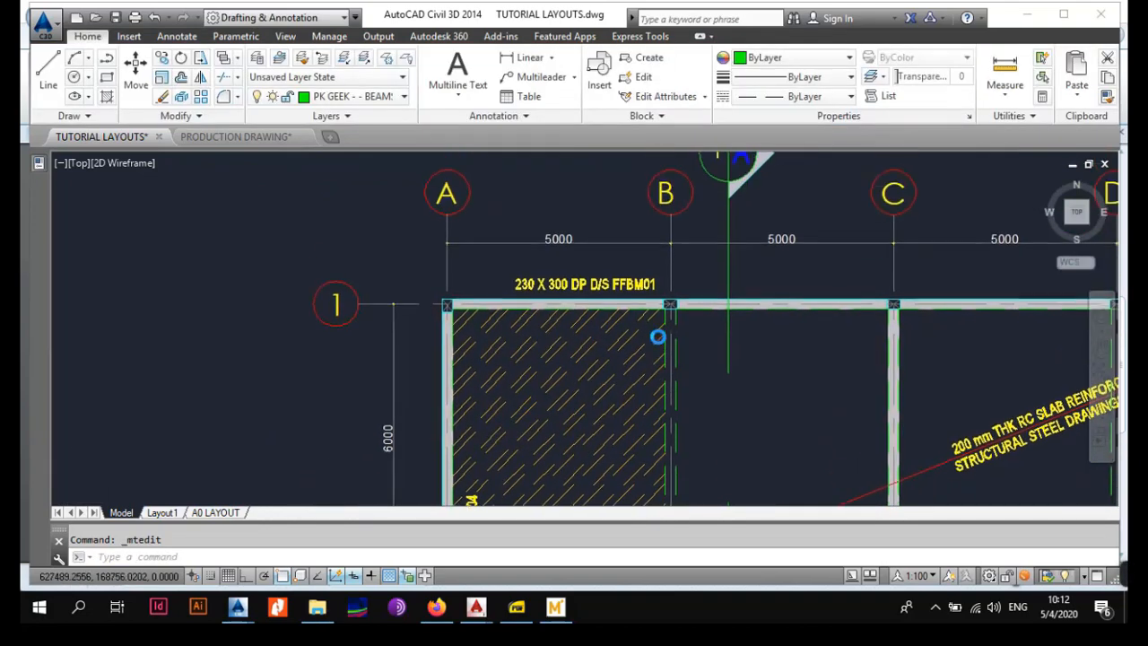
pyautogui.scroll(4, 669, 301)
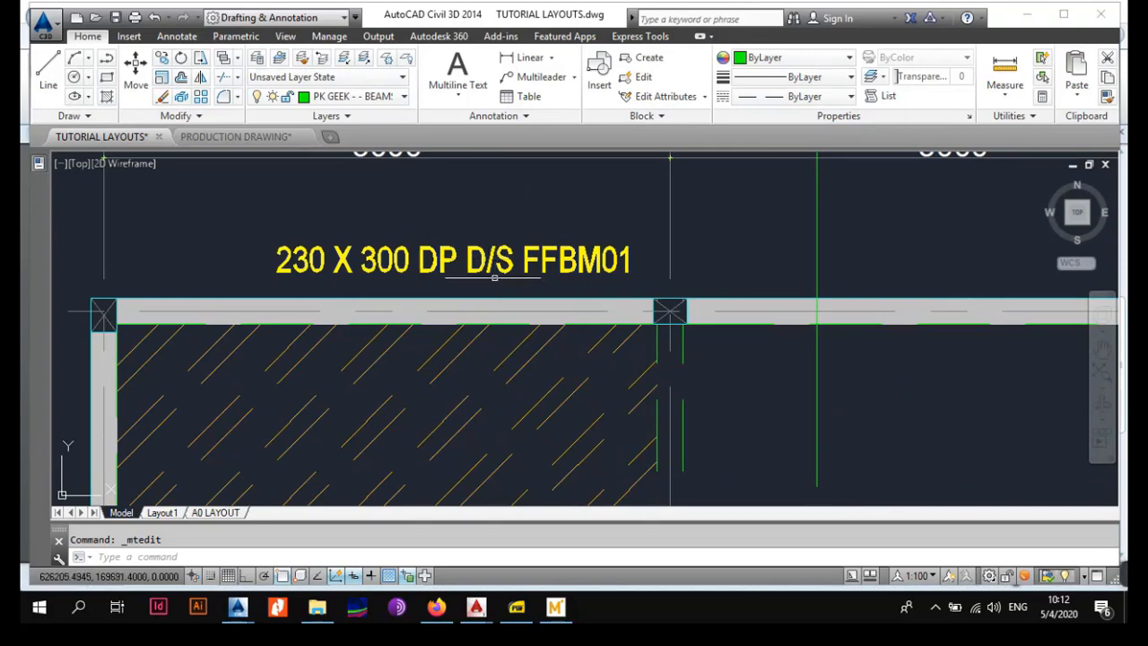
pyautogui.scroll(-4, 483, 259)
pyautogui.moveTo(534, 272); pyautogui.dragTo(409, 290, button='middle')
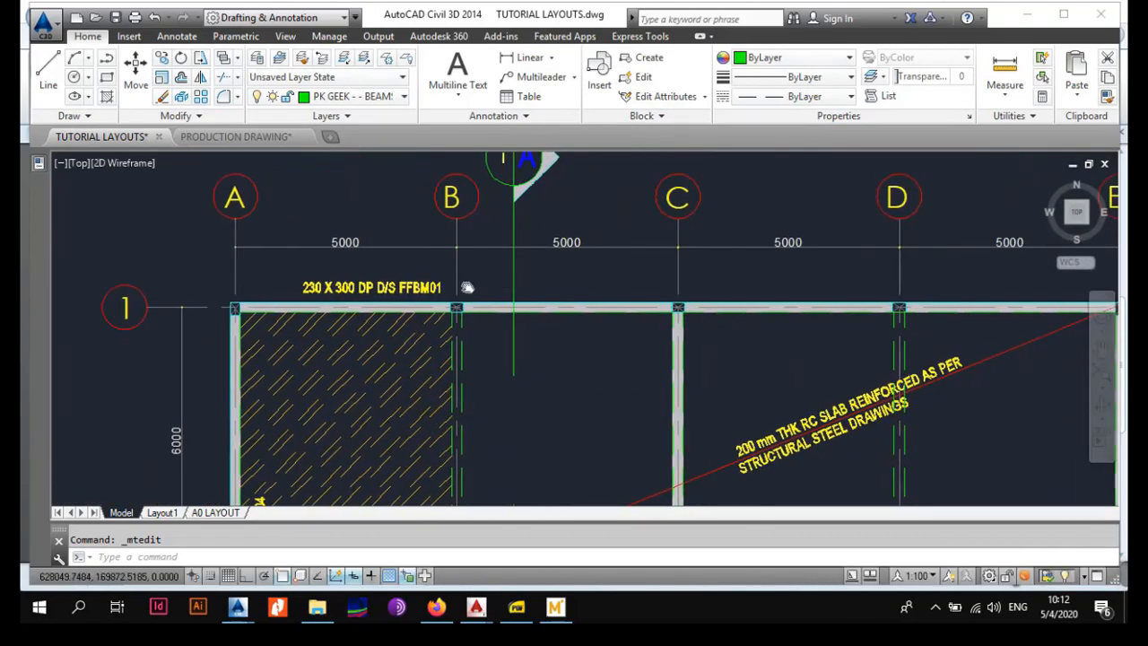
pyautogui.scroll(-4, 452, 283)
pyautogui.scroll(4, 466, 273)
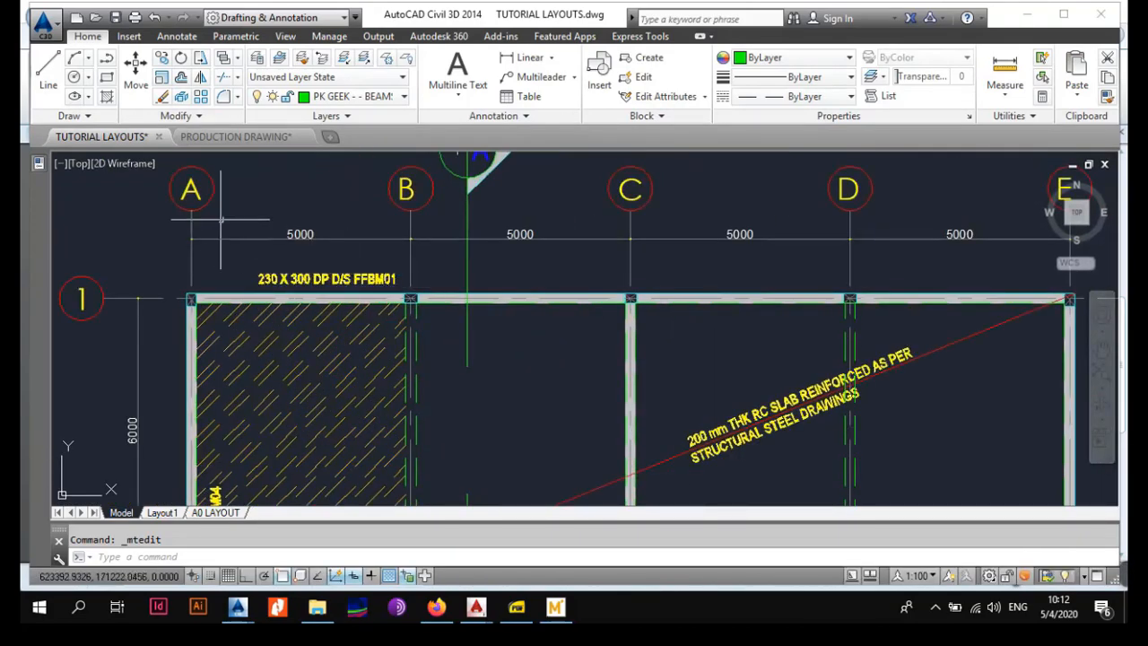
pyautogui.scroll(-3, 198, 224)
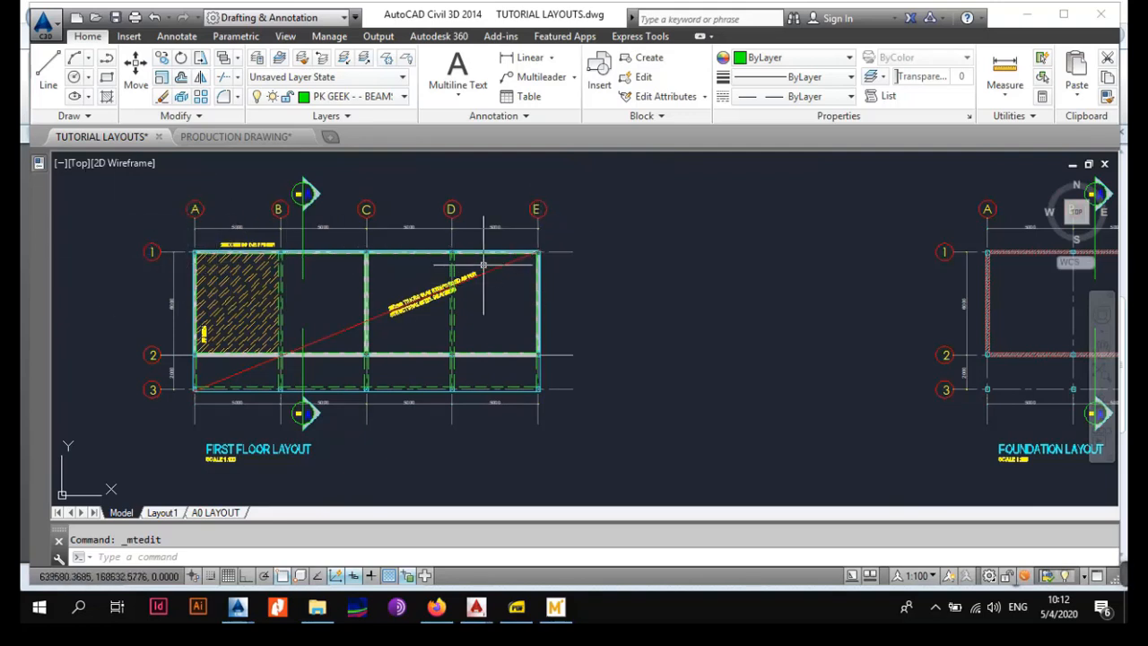
pyautogui.scroll(3, 260, 238)
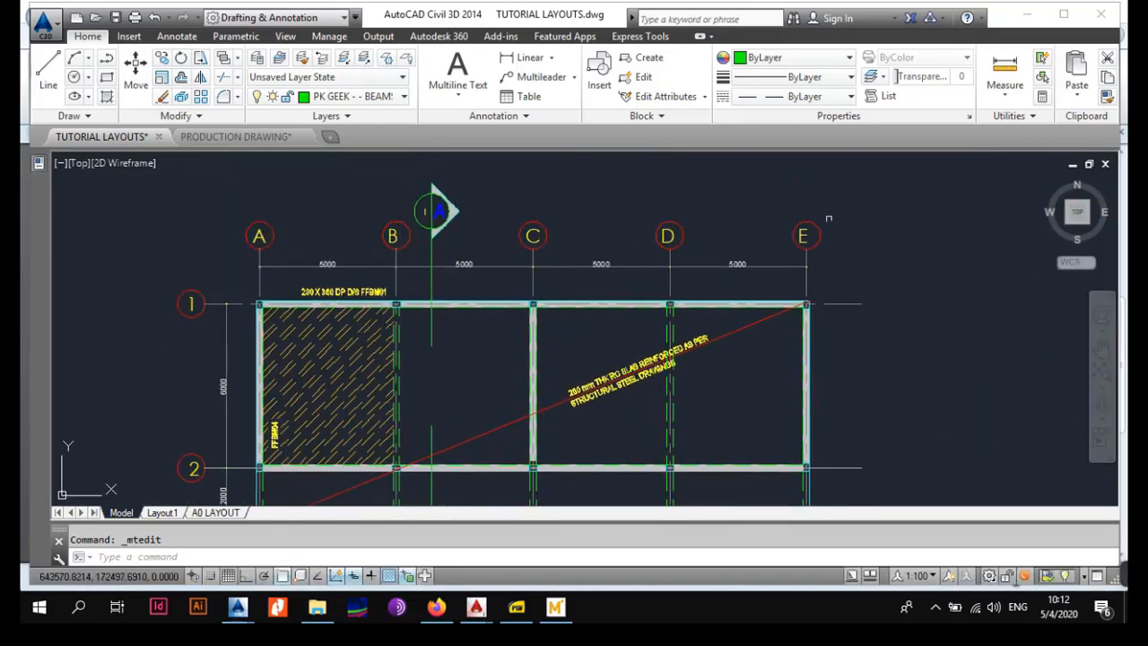
# Step: Inspect the beams around the hatched bay between gridlines A–B and 1–2, including the FFBM01 and FFBM04 labels
pyautogui.scroll(2, 334, 300)
pyautogui.moveTo(314, 303); pyautogui.dragTo(371, 300, button='middle')
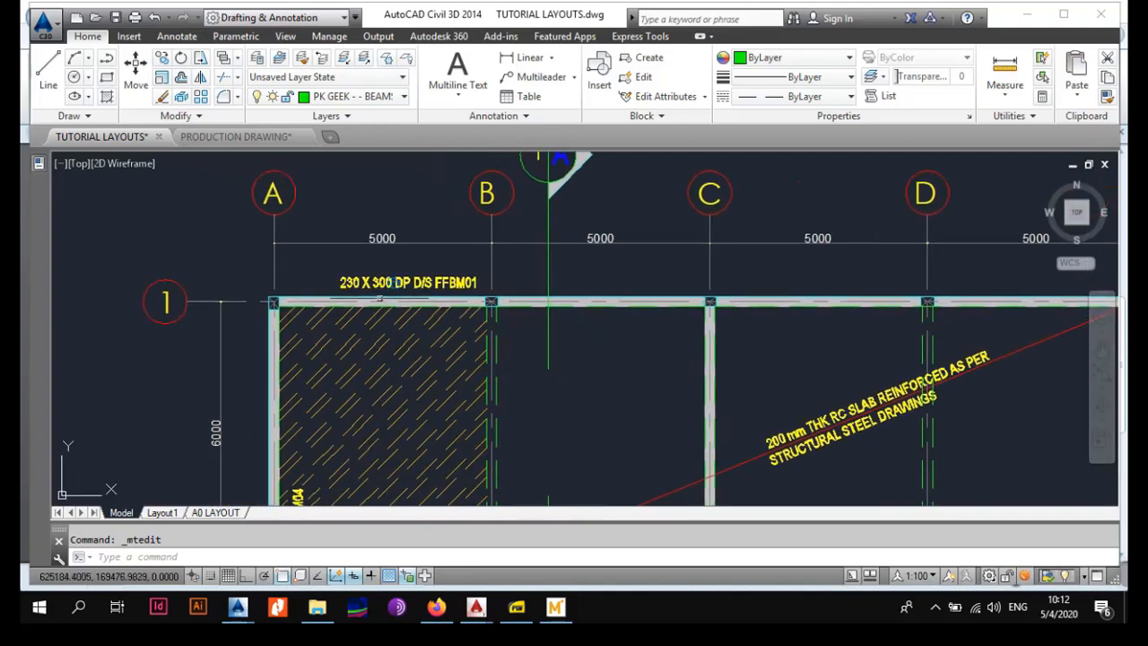
pyautogui.scroll(2, 385, 287)
pyautogui.scroll(-4, 396, 287)
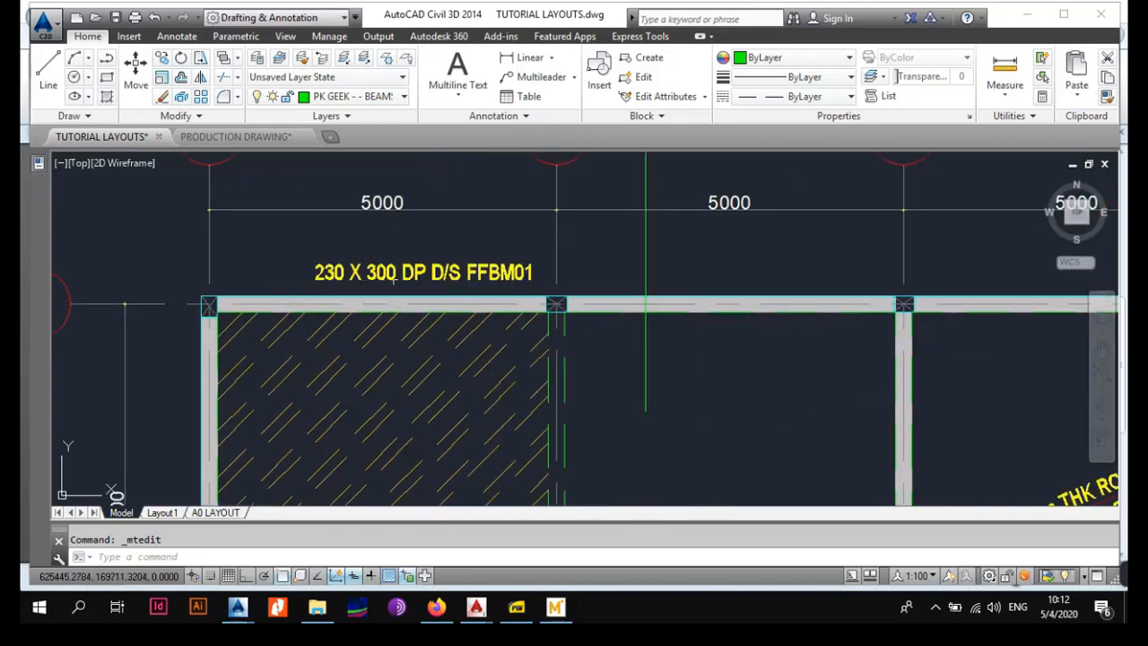
pyautogui.scroll(2, 391, 332)
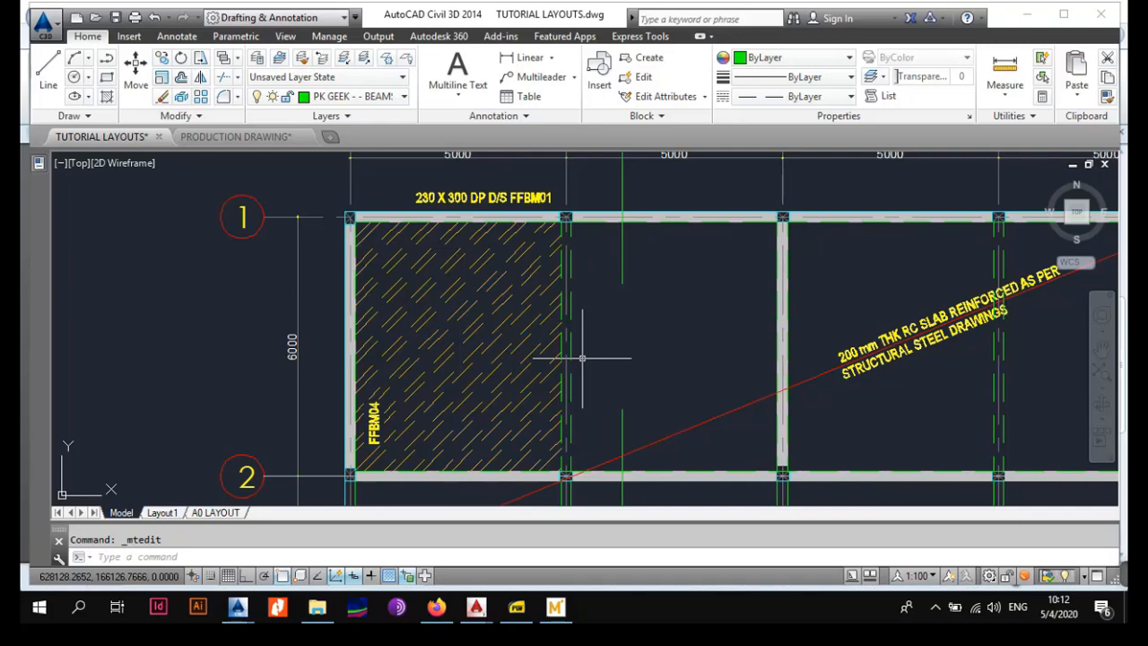
pyautogui.scroll(-2, 563, 294)
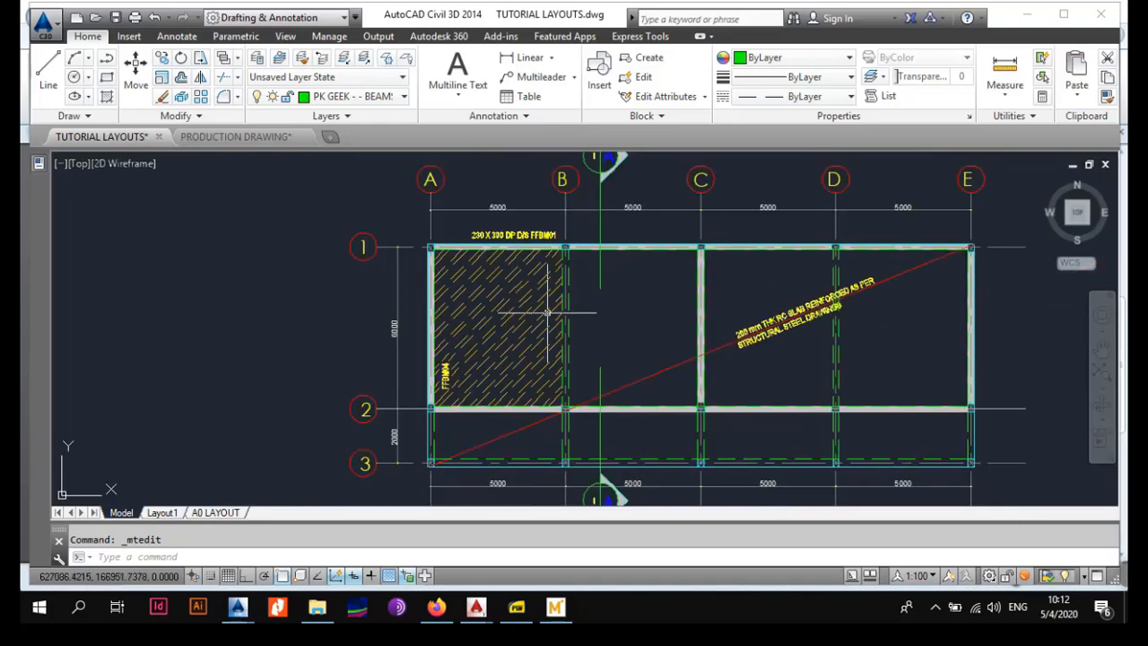
pyautogui.scroll(2, 499, 354)
pyautogui.moveTo(494, 344)
pyautogui.mouseDown(button='middle')
pyautogui.moveTo(503, 367)
pyautogui.moveTo(470, 392)
pyautogui.mouseUp(button='middle')
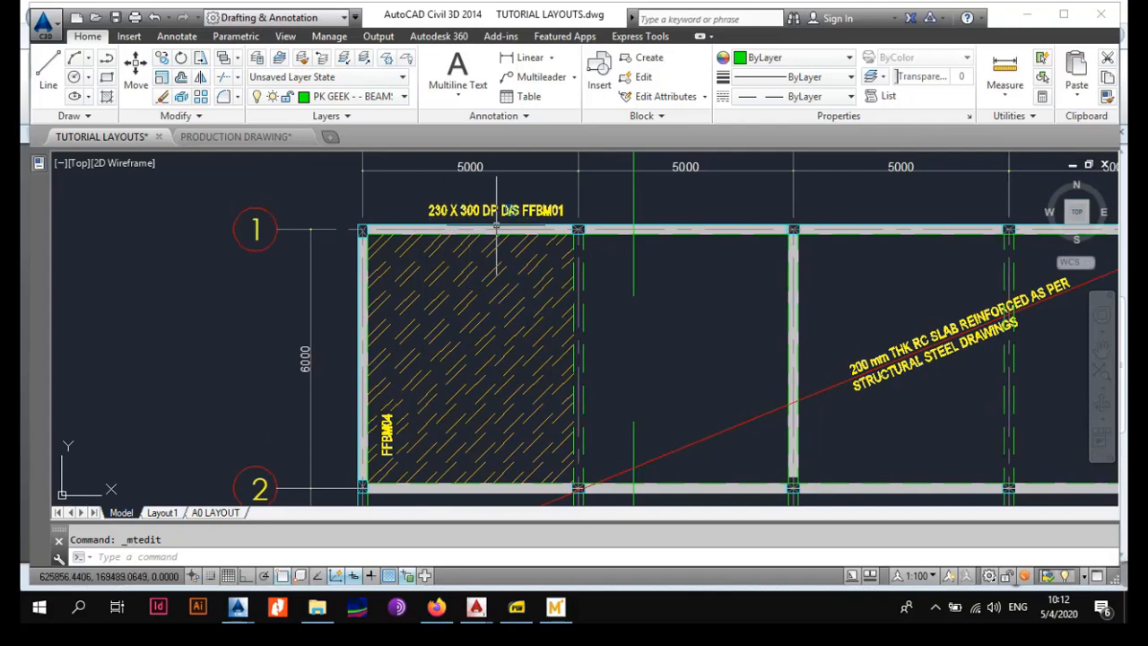
pyautogui.scroll(-2, 549, 271)
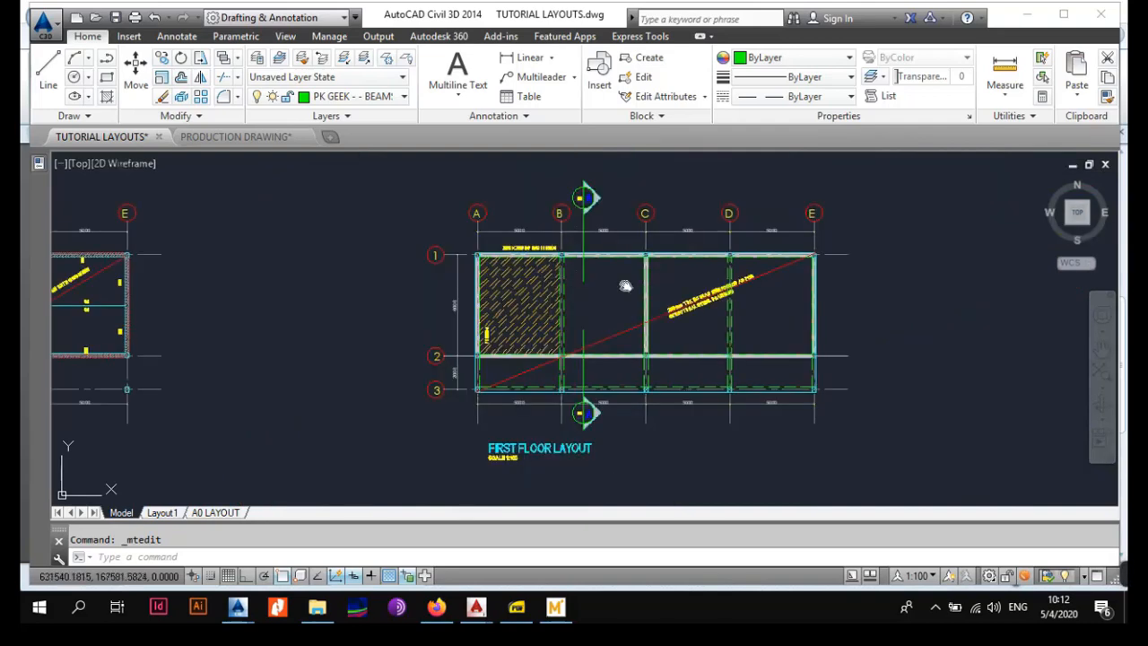
pyautogui.moveTo(626, 285)
pyautogui.mouseDown(button='middle')
pyautogui.moveTo(590, 272)
pyautogui.moveTo(619, 332)
pyautogui.mouseUp(button='middle')
pyautogui.scroll(1, 511, 278)
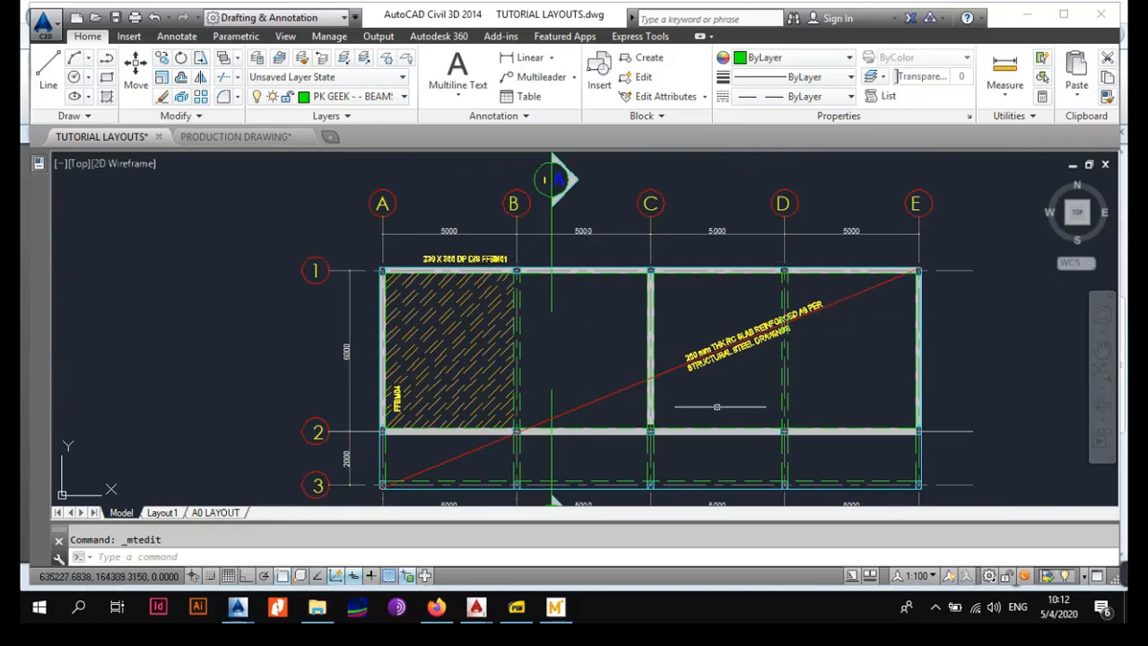
# Step: Open the PRODUCTION DRAWING file and examine how beams FFBM04 and FFBM01 are labelled on its first floor layout
pyautogui.click(233, 137)
pyautogui.scroll(4, 746, 379)
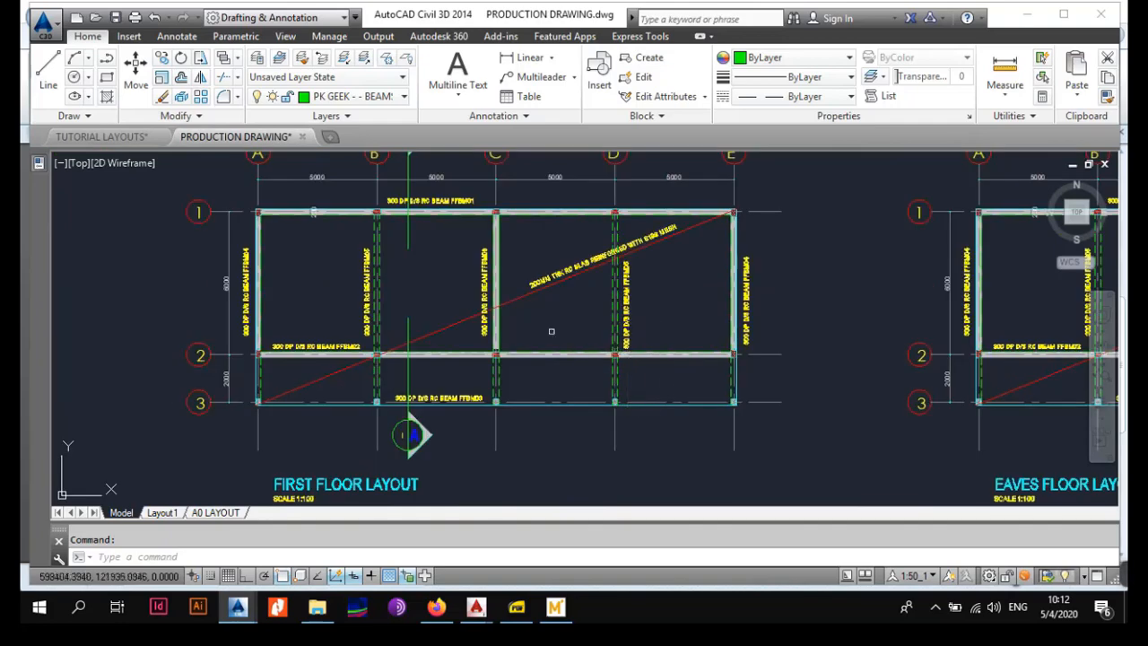
pyautogui.moveTo(553, 332); pyautogui.dragTo(681, 349, button='middle')
pyautogui.scroll(2, 409, 326)
pyautogui.scroll(4, 357, 365)
pyautogui.scroll(-4, 359, 355)
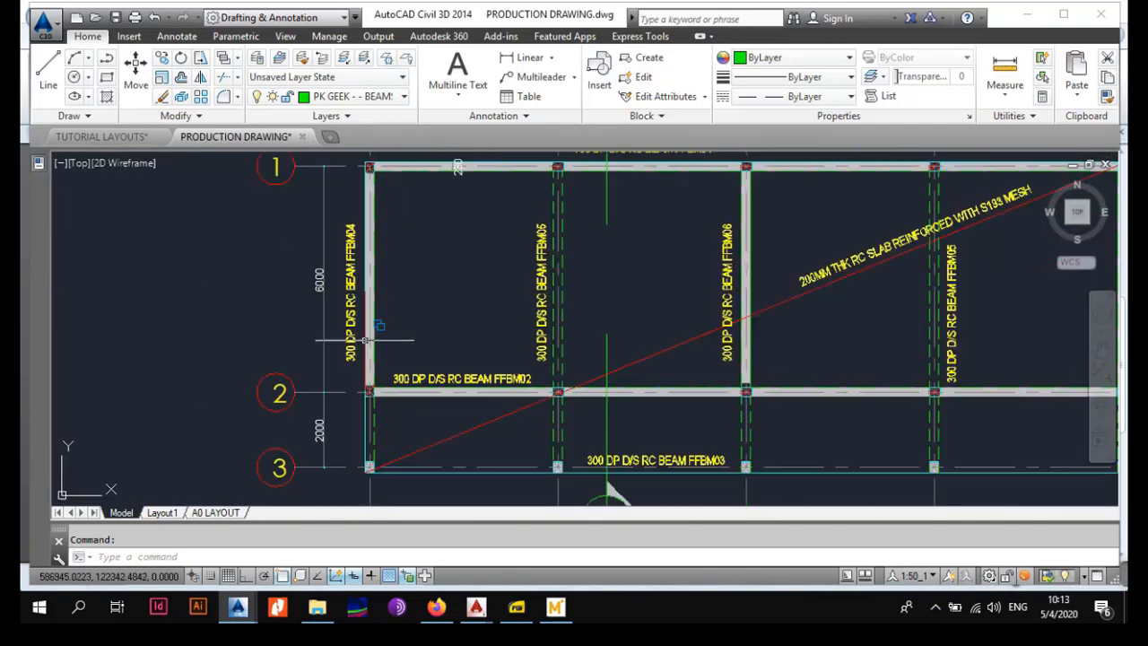
pyautogui.moveTo(364, 349); pyautogui.dragTo(368, 368, button='middle')
pyautogui.scroll(2, 368, 368)
pyautogui.moveTo(398, 310); pyautogui.dragTo(385, 384, button='middle')
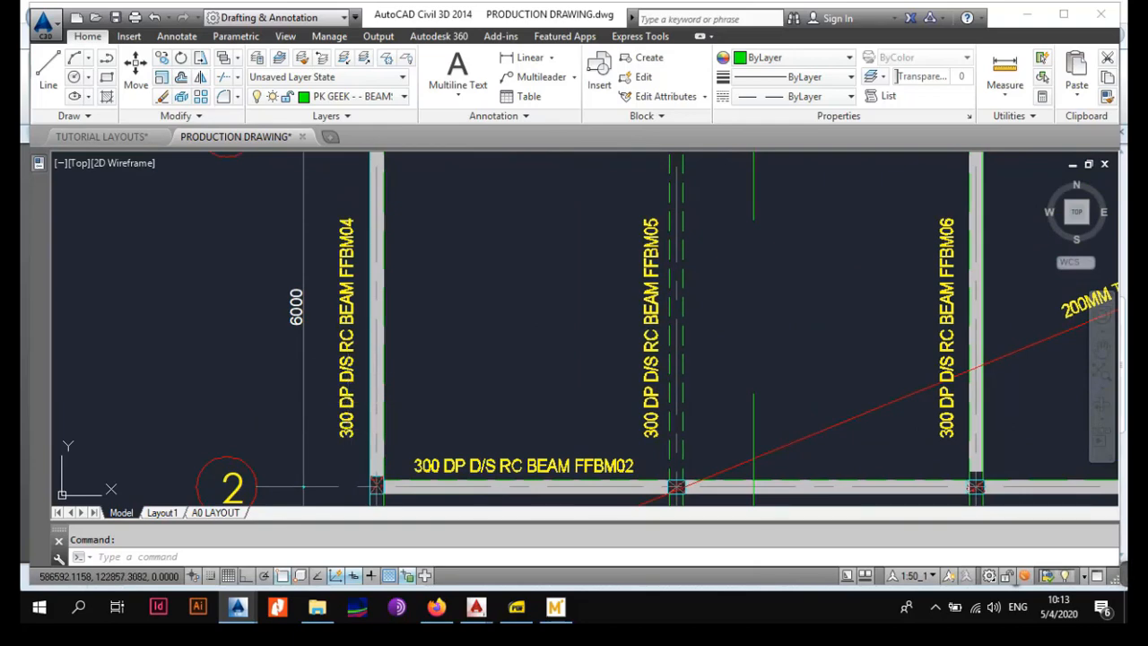
pyautogui.moveTo(358, 313); pyautogui.dragTo(368, 403, button='middle')
pyautogui.scroll(-2, 359, 406)
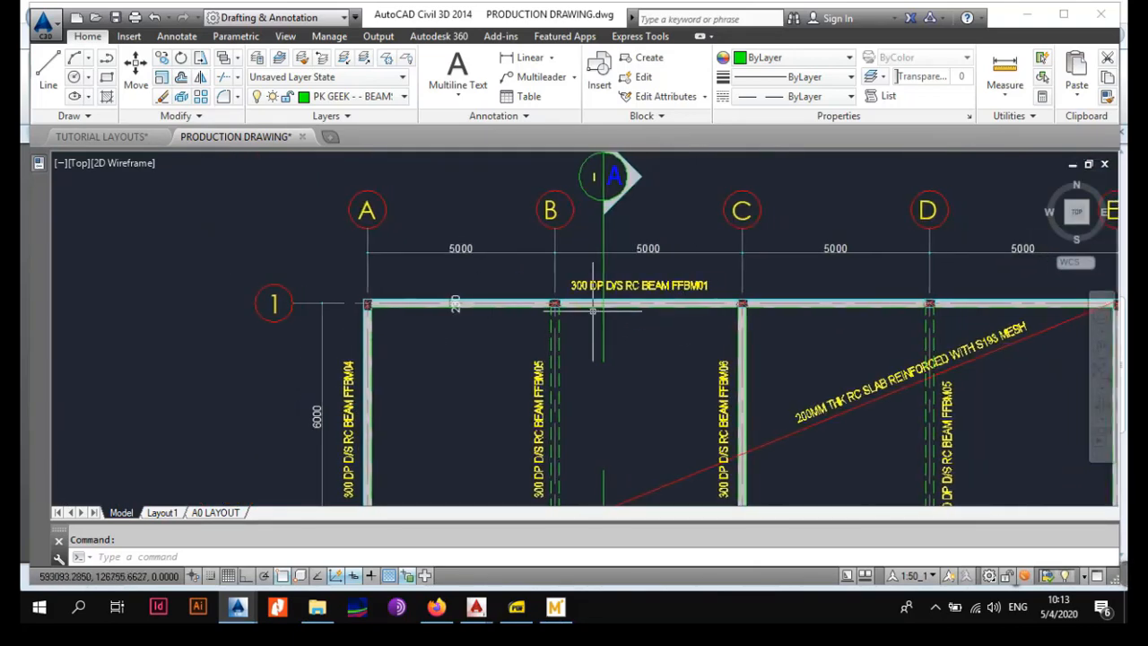
pyautogui.scroll(2, 583, 296)
pyautogui.moveTo(709, 288); pyautogui.dragTo(625, 279, button='middle')
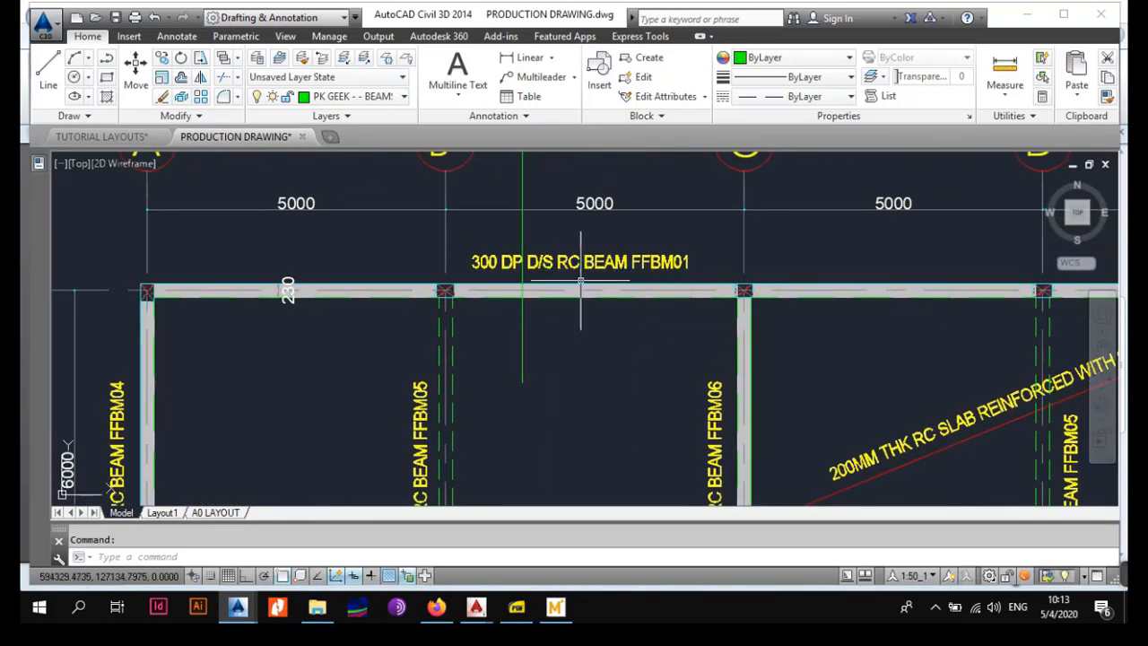
# Step: Review the FFBM02 and FFBM03 beam labels along gridlines 2 and 3 of the production drawing's first floor layout
pyautogui.moveTo(683, 306); pyautogui.dragTo(661, 280, button='middle')
pyautogui.moveTo(657, 330)
pyautogui.mouseDown(button='middle')
pyautogui.moveTo(649, 221)
pyautogui.moveTo(668, 264)
pyautogui.mouseUp(button='middle')
pyautogui.moveTo(335, 394); pyautogui.dragTo(364, 259, button='middle')
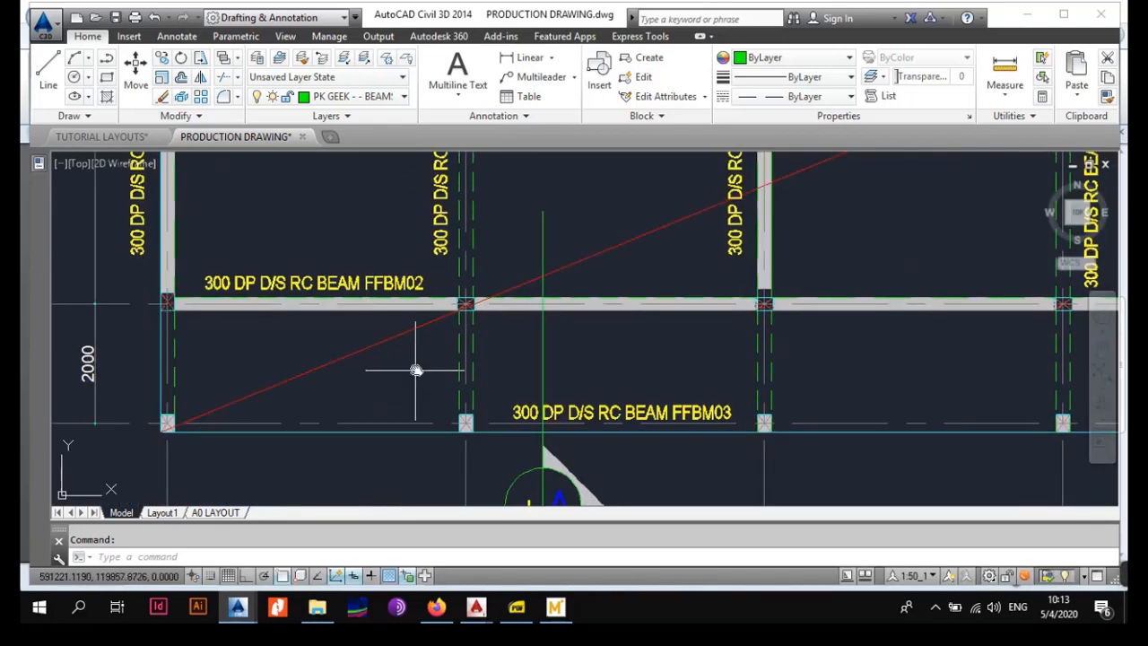
pyautogui.moveTo(415, 368); pyautogui.dragTo(395, 268, button='middle')
pyautogui.moveTo(634, 314); pyautogui.dragTo(634, 395, button='middle')
pyautogui.scroll(-5, 627, 394)
pyautogui.scroll(3, 476, 372)
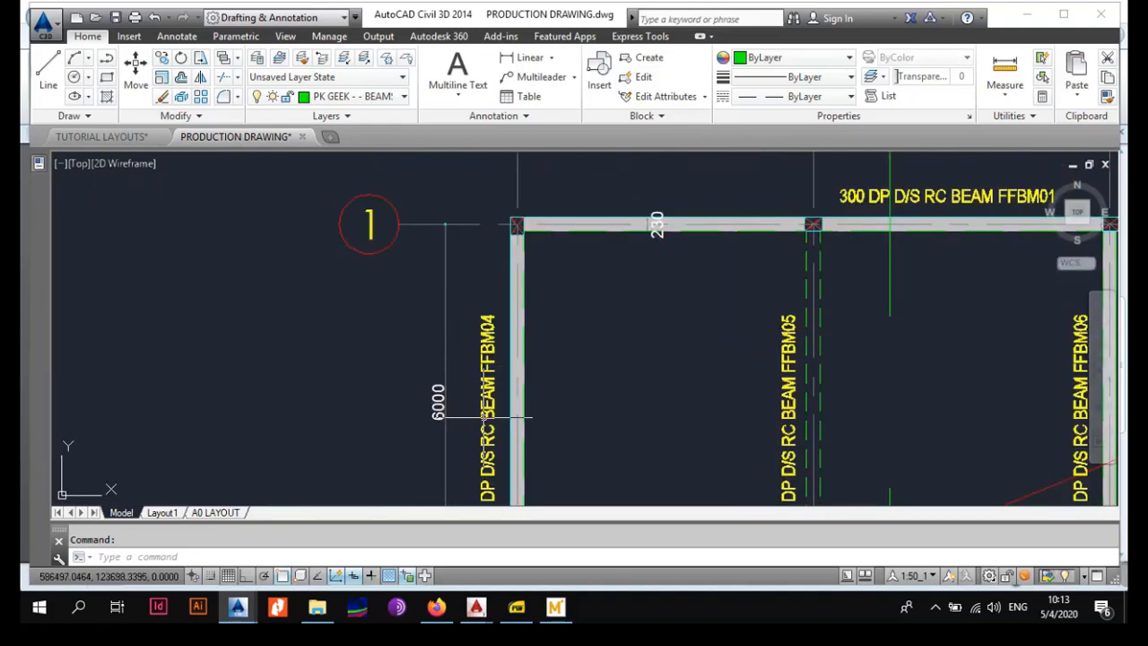
# Step: Review the vertical FFBM05, FFBM06 and FFBM04 beam labels and the slab note across the production drawing's first floor layout
pyautogui.moveTo(792, 384); pyautogui.dragTo(578, 309, button='middle')
pyautogui.moveTo(778, 344); pyautogui.dragTo(389, 331, button='middle')
pyautogui.moveTo(813, 333); pyautogui.dragTo(769, 333, button='middle')
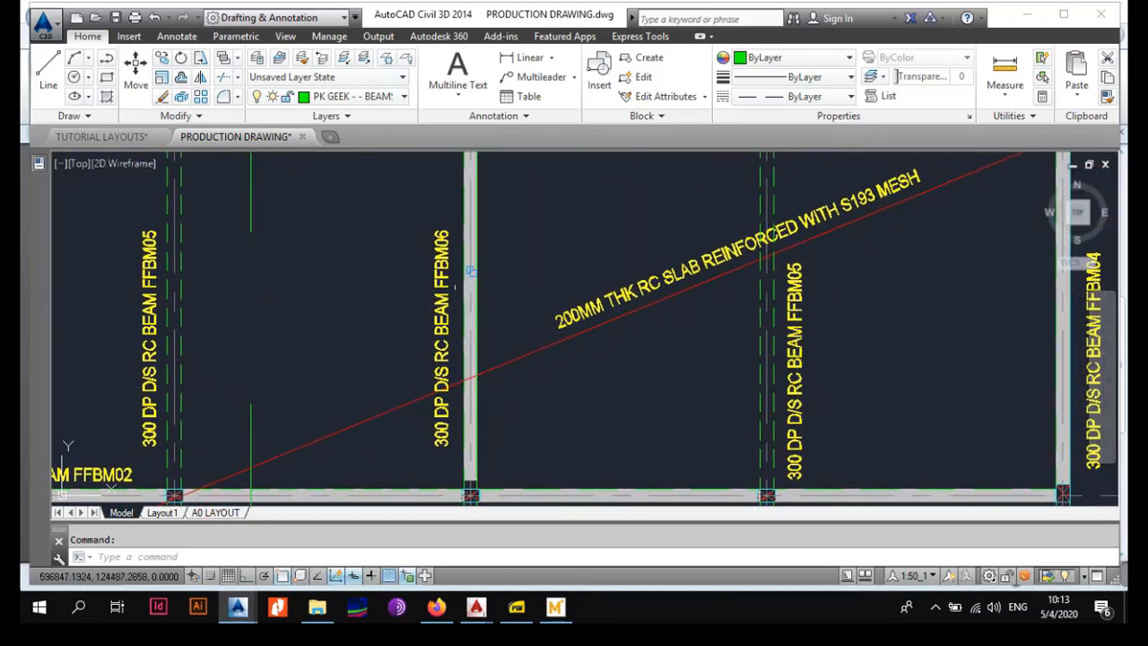
pyautogui.scroll(-2, 662, 320)
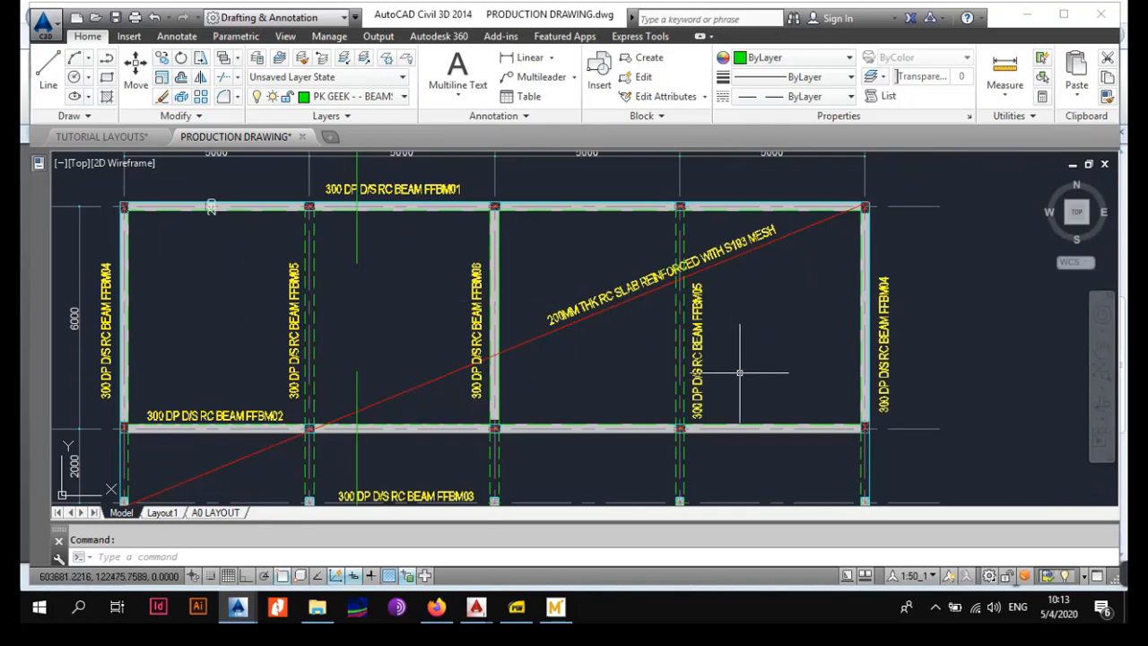
pyautogui.scroll(2, 724, 346)
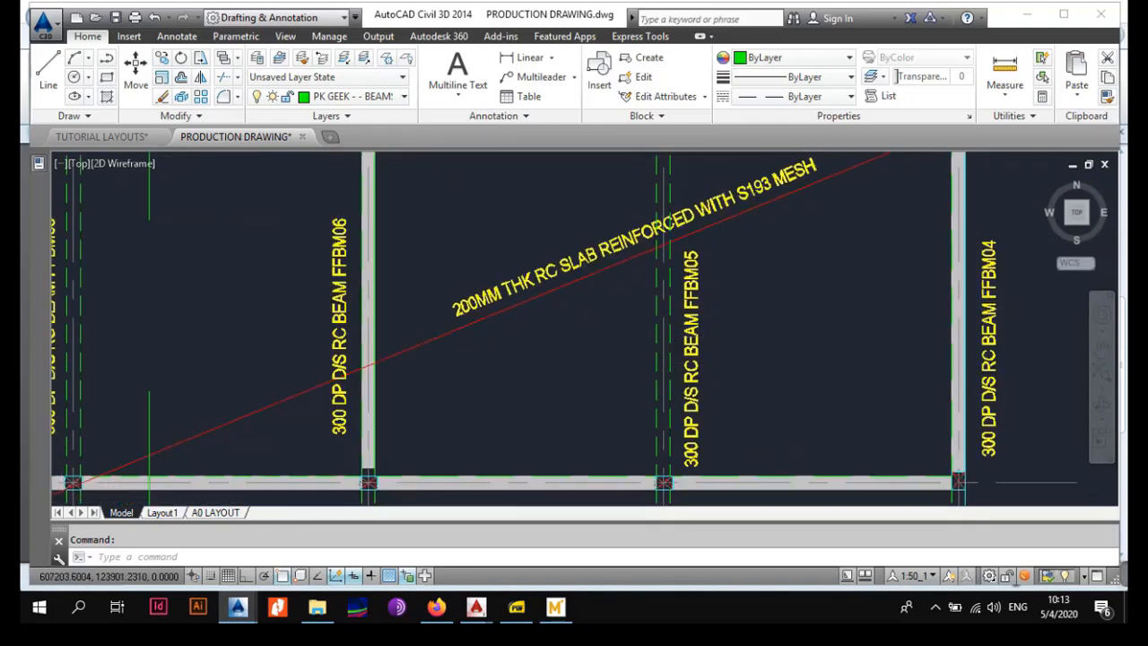
pyautogui.scroll(-4, 965, 311)
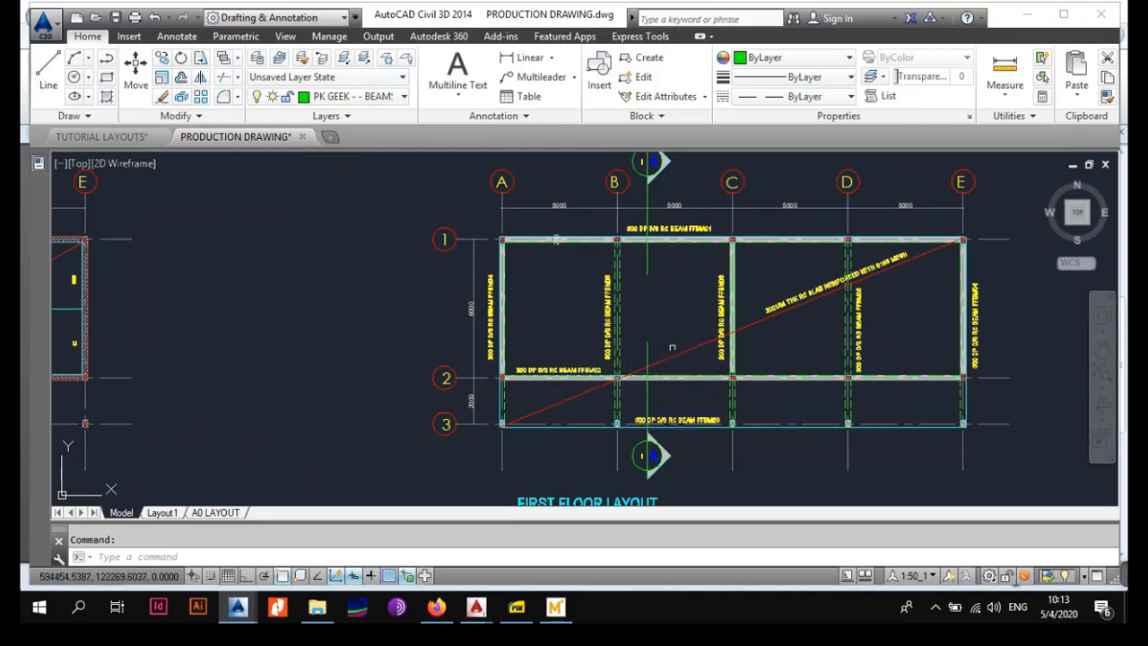
pyautogui.moveTo(706, 347)
pyautogui.mouseDown(button='middle')
pyautogui.moveTo(603, 331)
pyautogui.moveTo(581, 299)
pyautogui.mouseUp(button='middle')
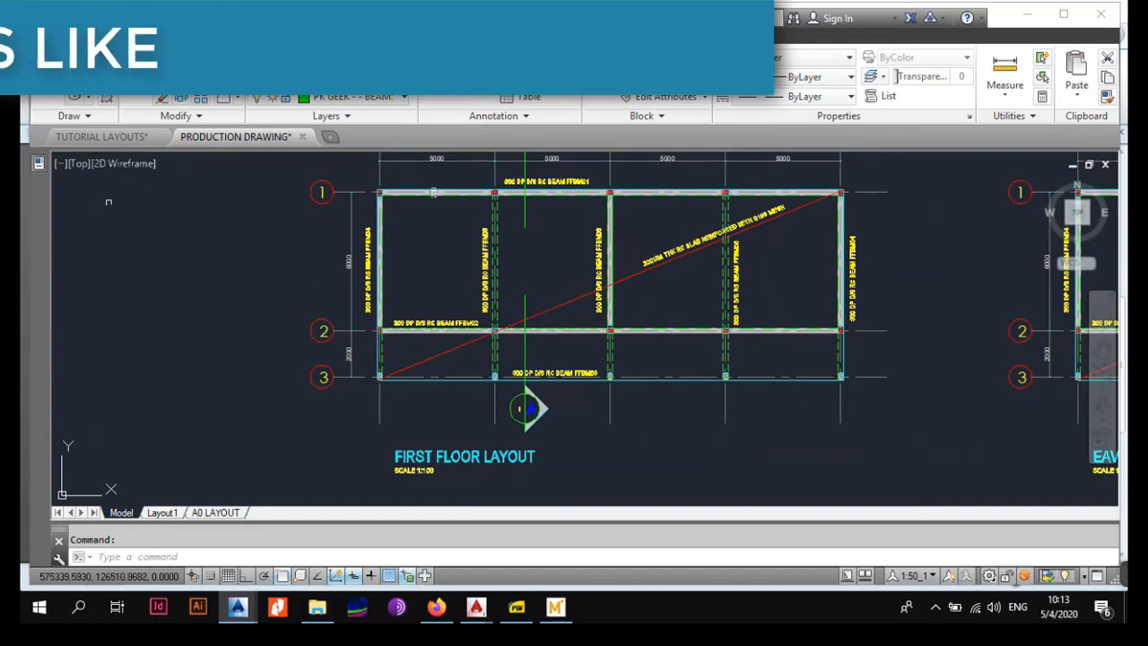
# Step: Return to TUTORIAL LAYOUTS and delete the hatch from the bay between gridlines A–B and 1–2
pyautogui.hotkey('ctrl', 'Tab')
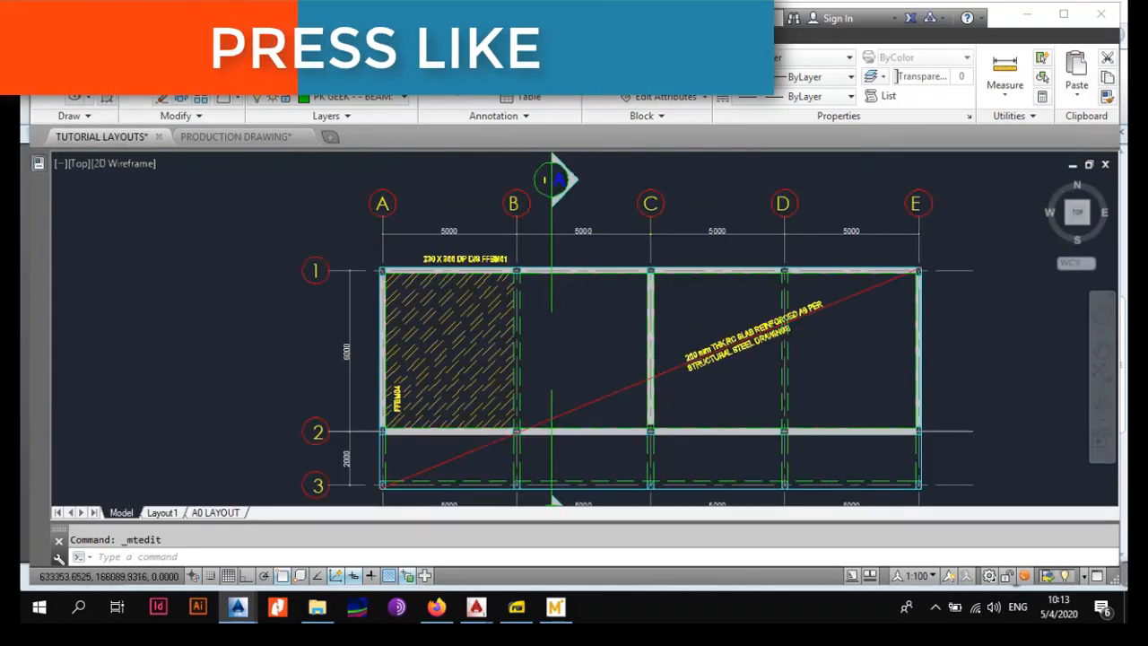
pyautogui.scroll(-3, 667, 364)
pyautogui.scroll(3, 668, 357)
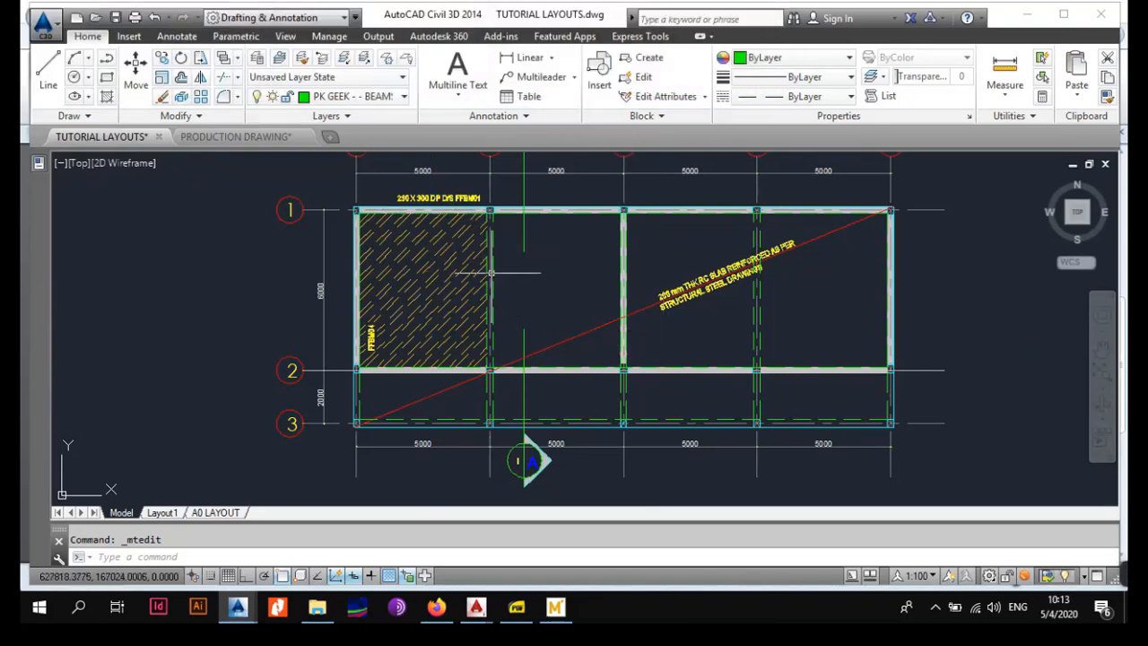
pyautogui.click(455, 255)
pyautogui.press('Delete')
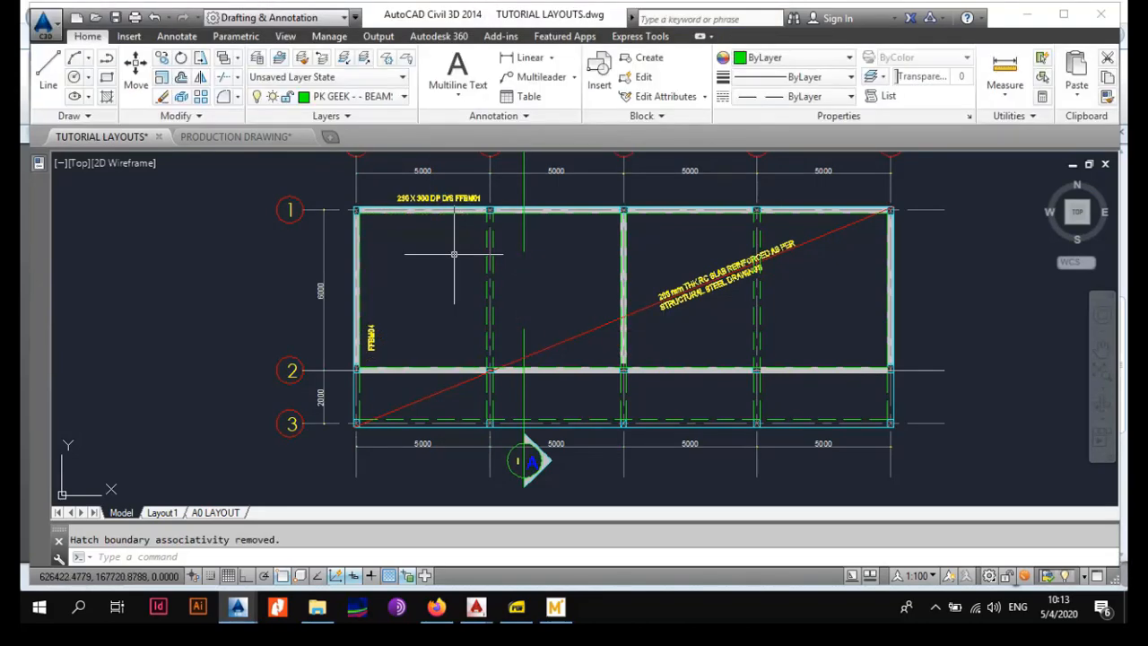
pyautogui.scroll(-3, 455, 254)
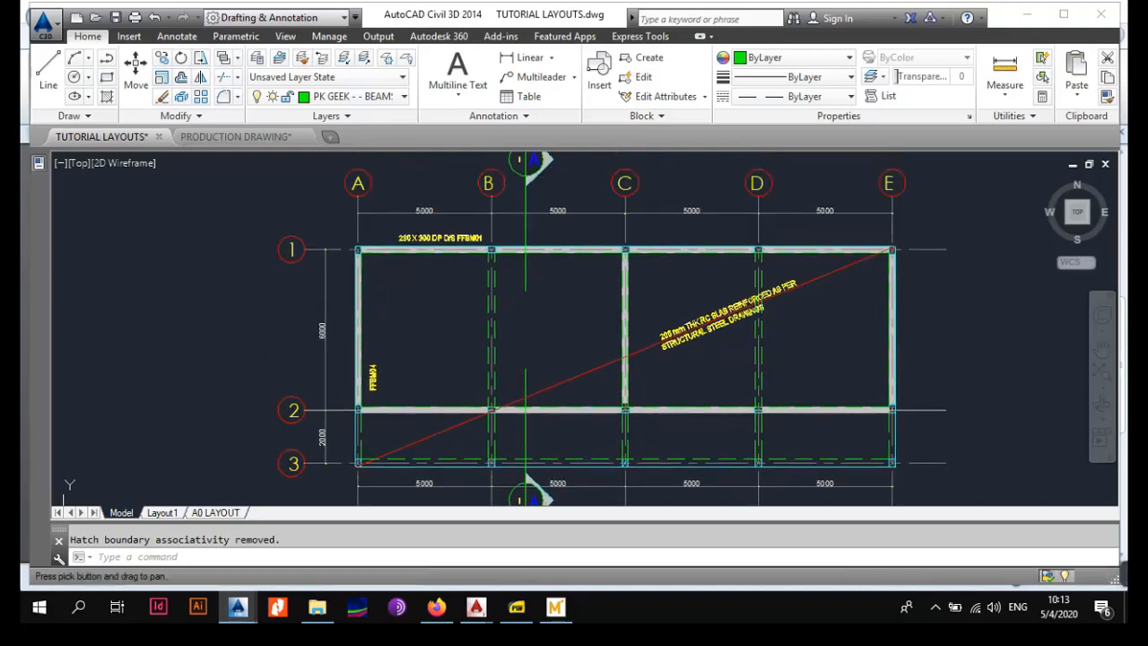